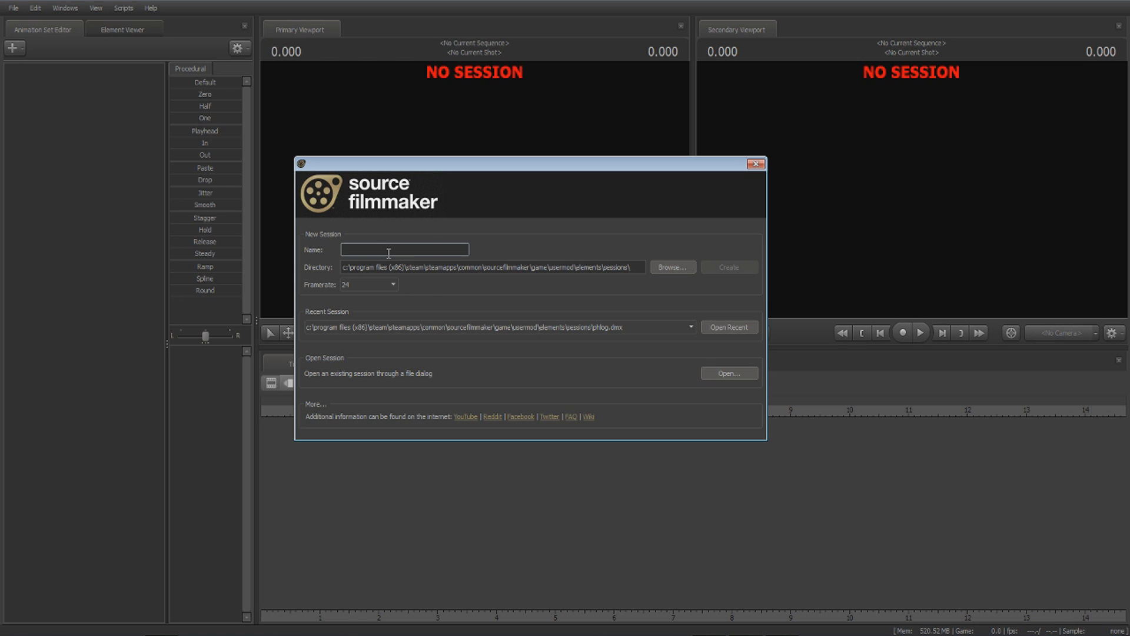
Create a new session named YoutubeButts with a framerate of 25.
type("YoutubeButts")
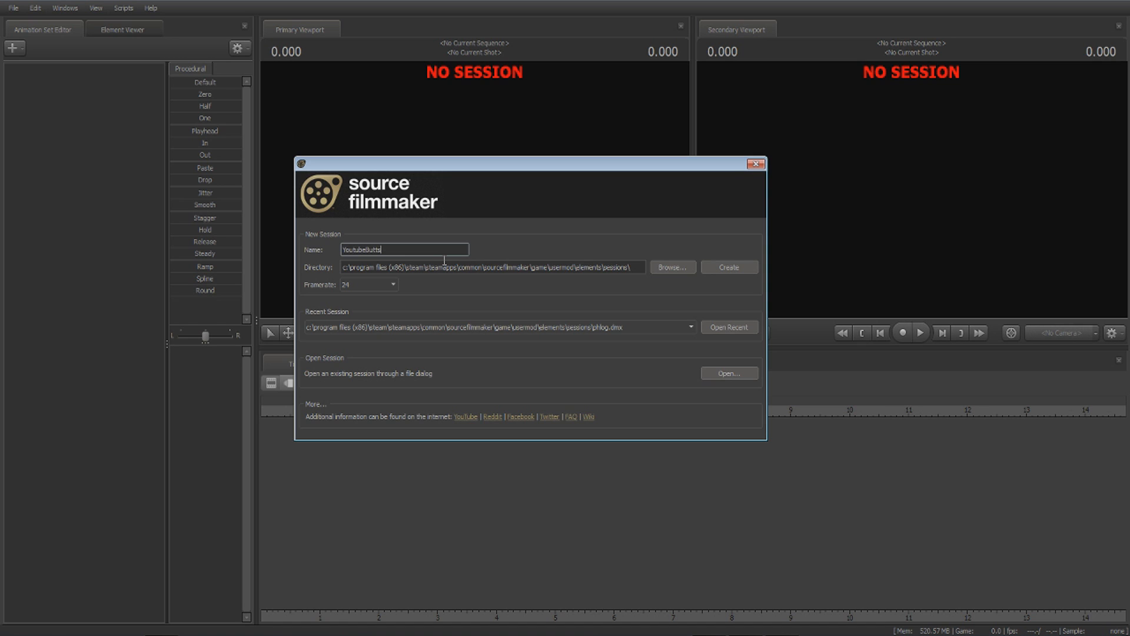
left_click(369, 285)
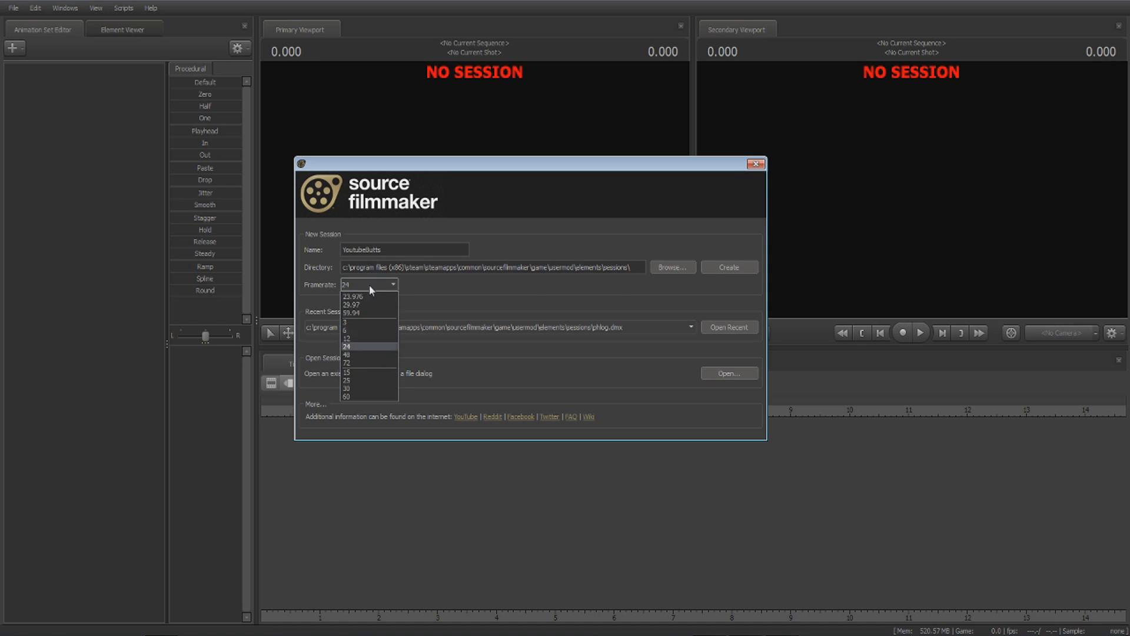
left_click(361, 353)
left_click(369, 284)
left_click(367, 381)
left_click(730, 269)
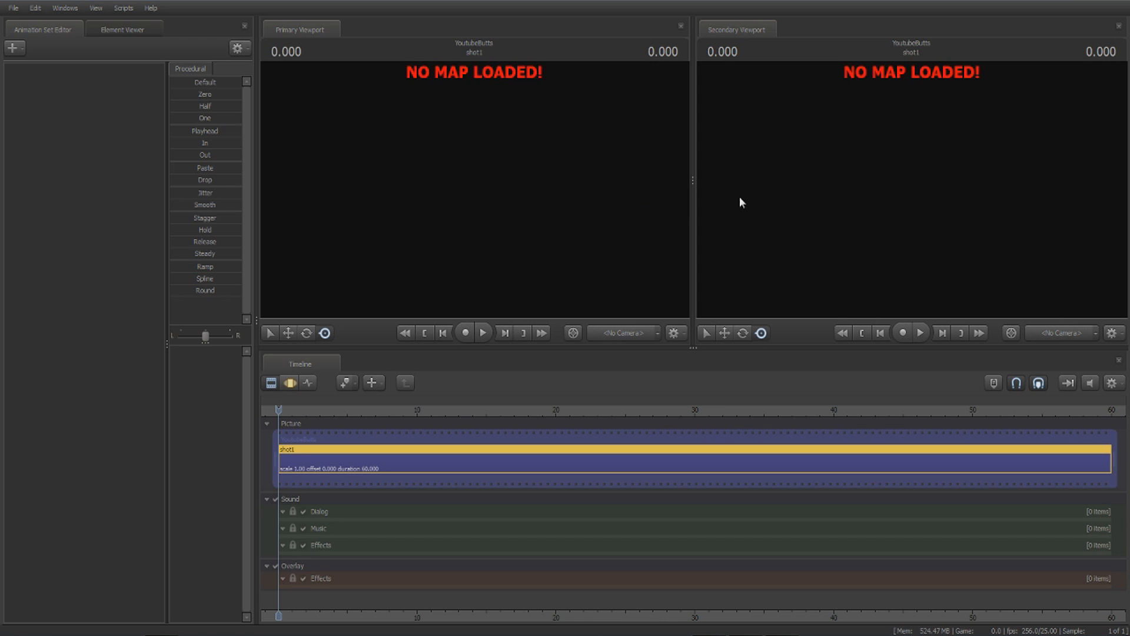
Apply the Motion Editing window layout.
left_click(95, 8)
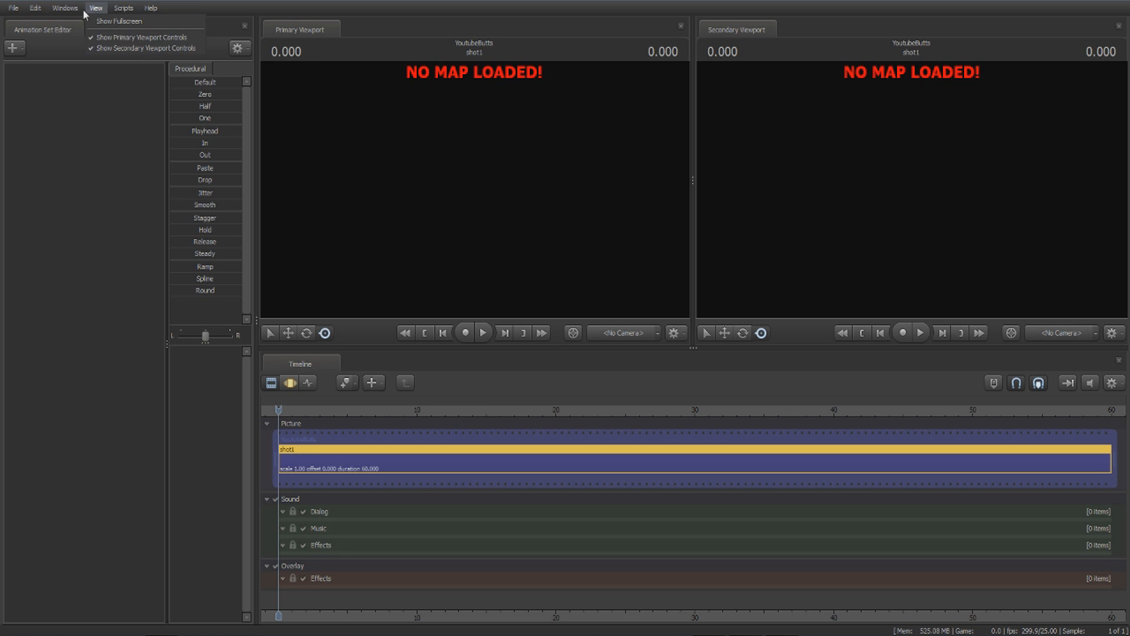
mouse_move(72, 7)
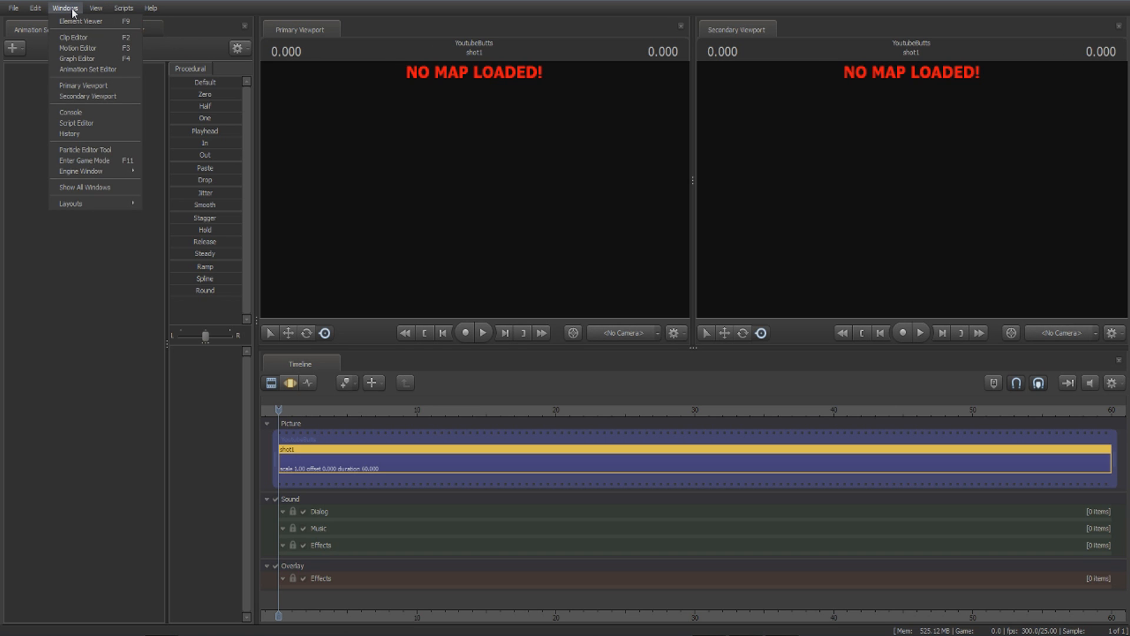
mouse_move(87, 203)
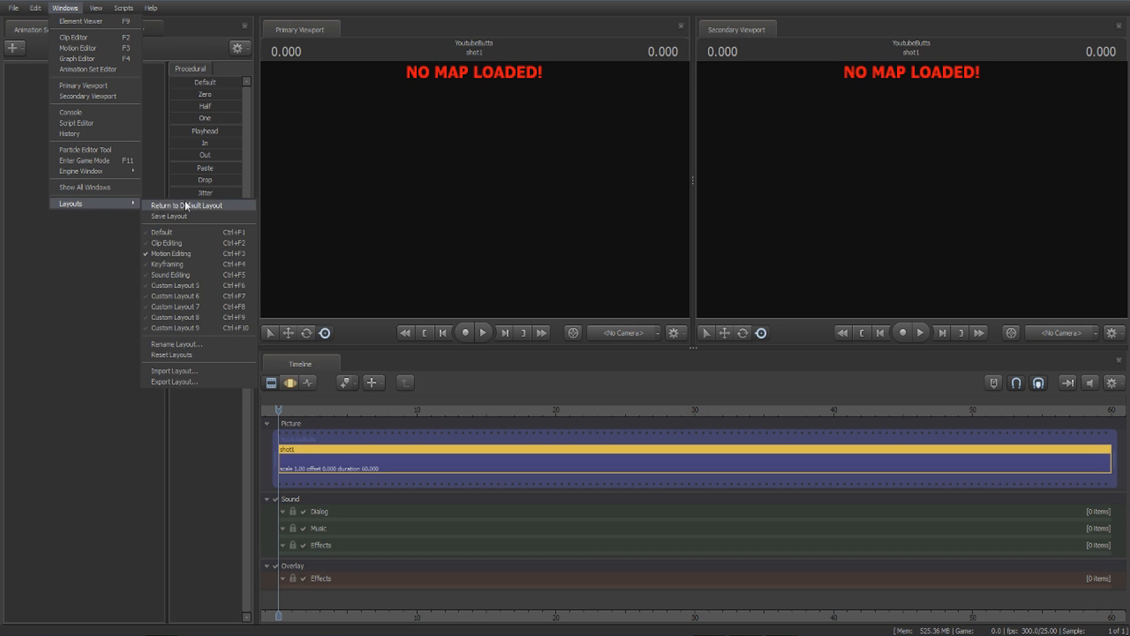
left_click(210, 254)
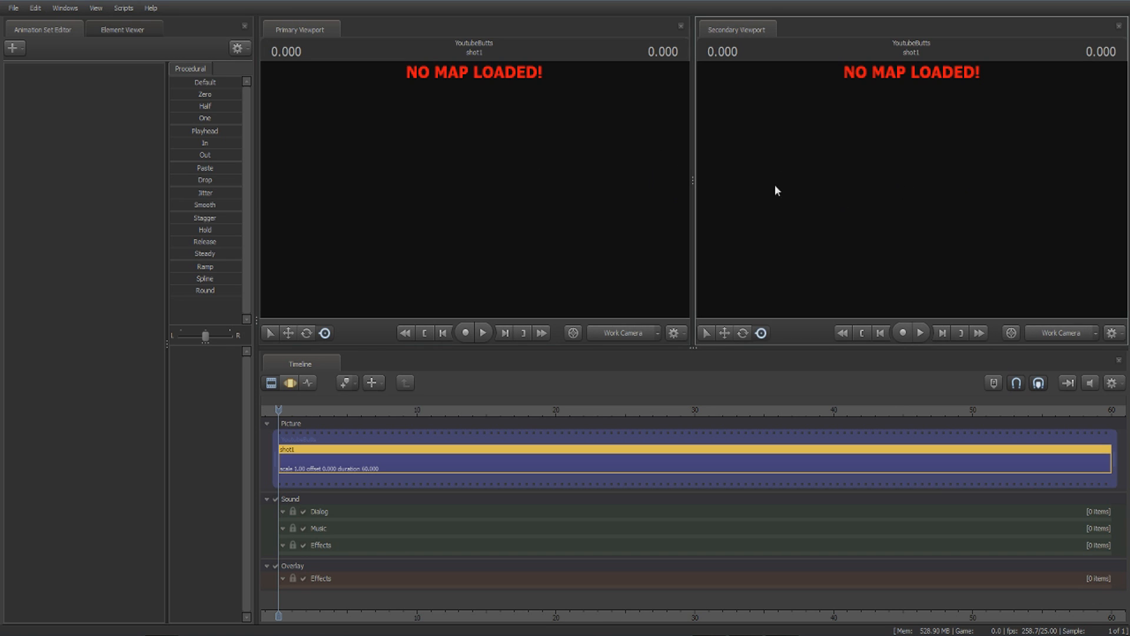
Filter the map list by "black" and load the black_void.bsp map into the session.
right_click(474, 190)
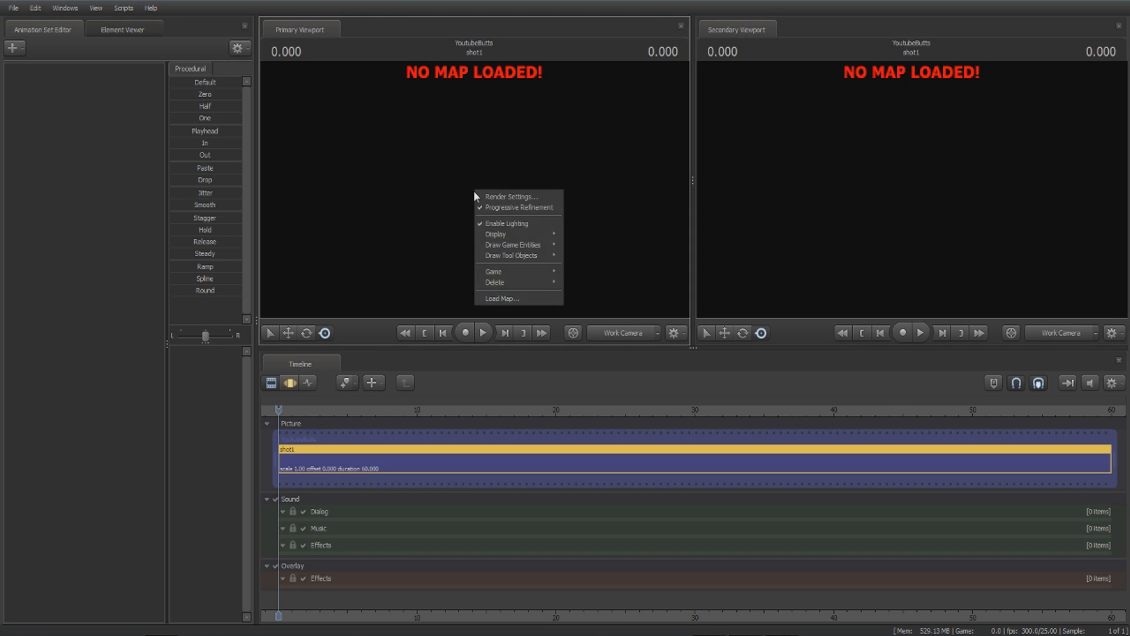
left_click(523, 298)
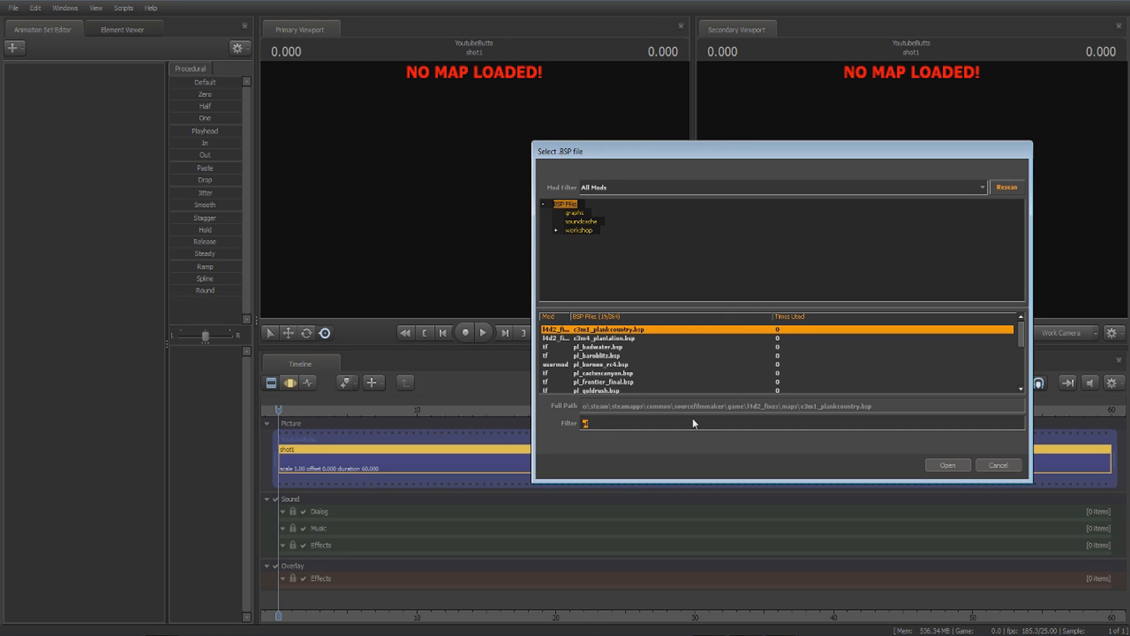
type("black")
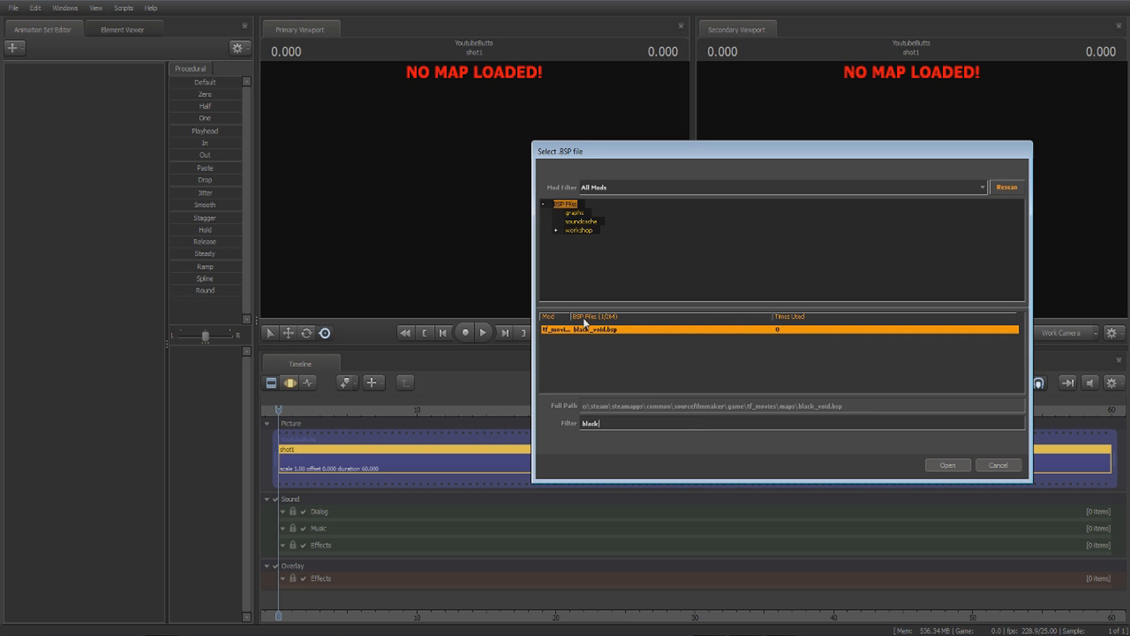
left_click(947, 465)
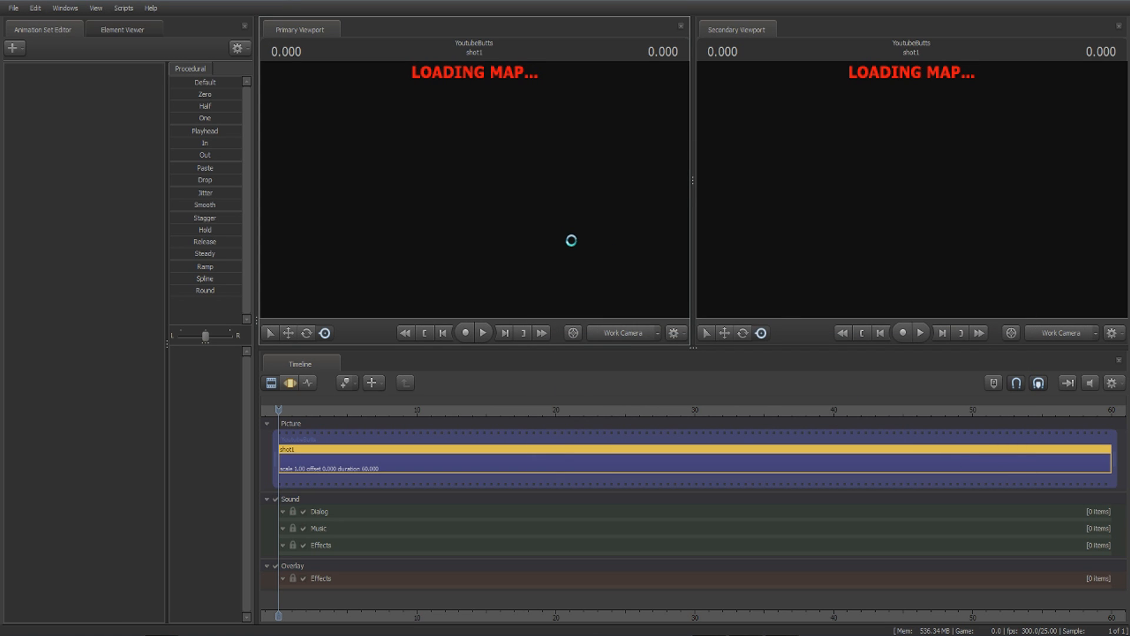
left_click(843, 193)
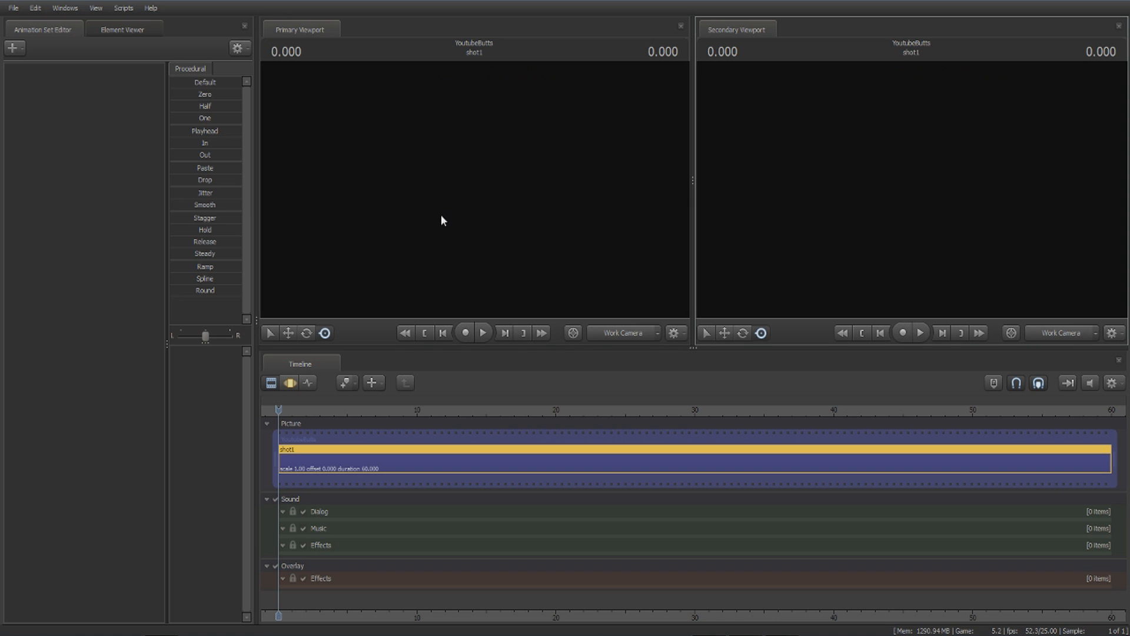
Disable lighting in the primary viewport and look around the map with the work camera.
right_click(528, 184)
left_click(578, 215)
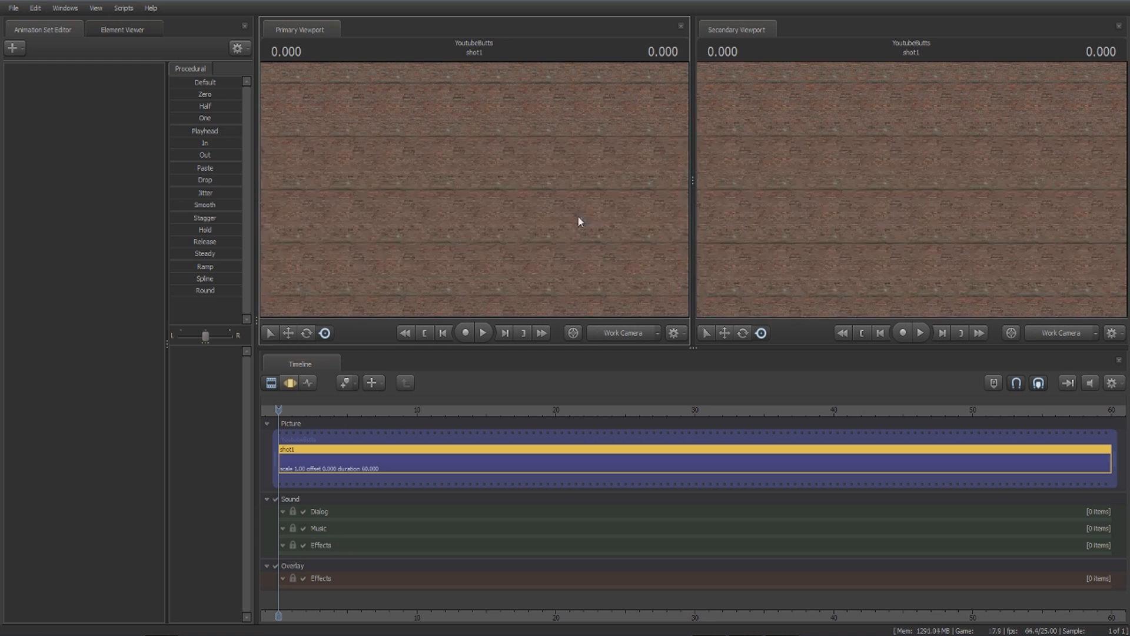
mouse_move(532, 221)
left_mouse_down()
mouse_move(507, 225)
mouse_move(573, 241)
mouse_move(630, 236)
mouse_move(641, 203)
mouse_move(565, 206)
mouse_move(527, 189)
mouse_move(556, 210)
left_mouse_up()
left_click_drag(475, 200, 474, 189)
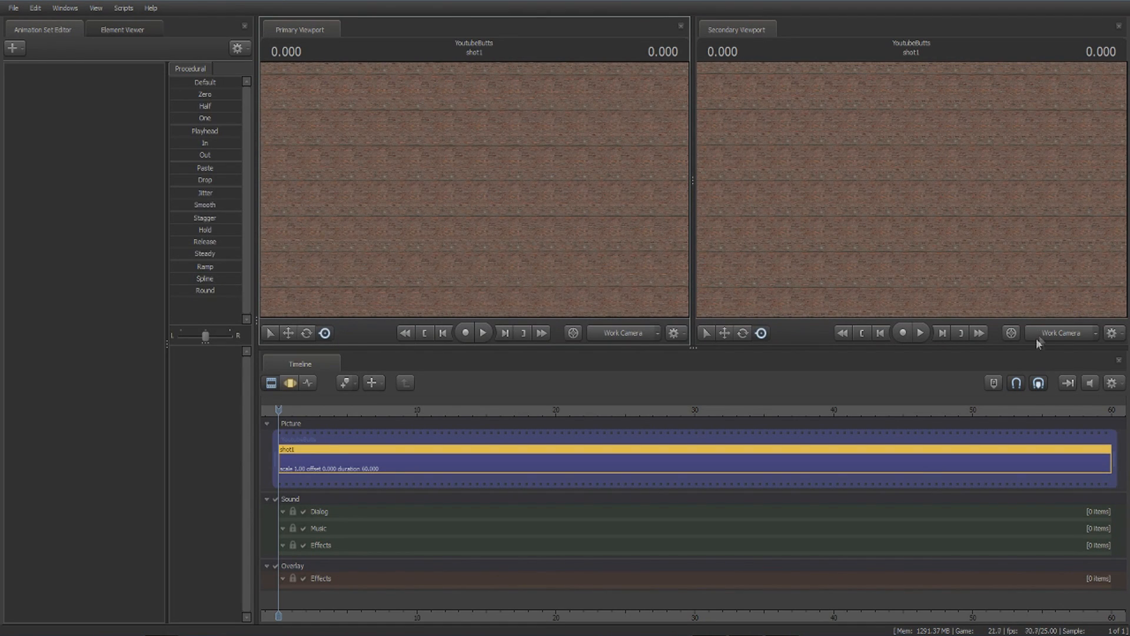
Begin an animation set for a new model, limiting the model list to the tf_movies mod and the filter "hwm".
right_click(70, 128)
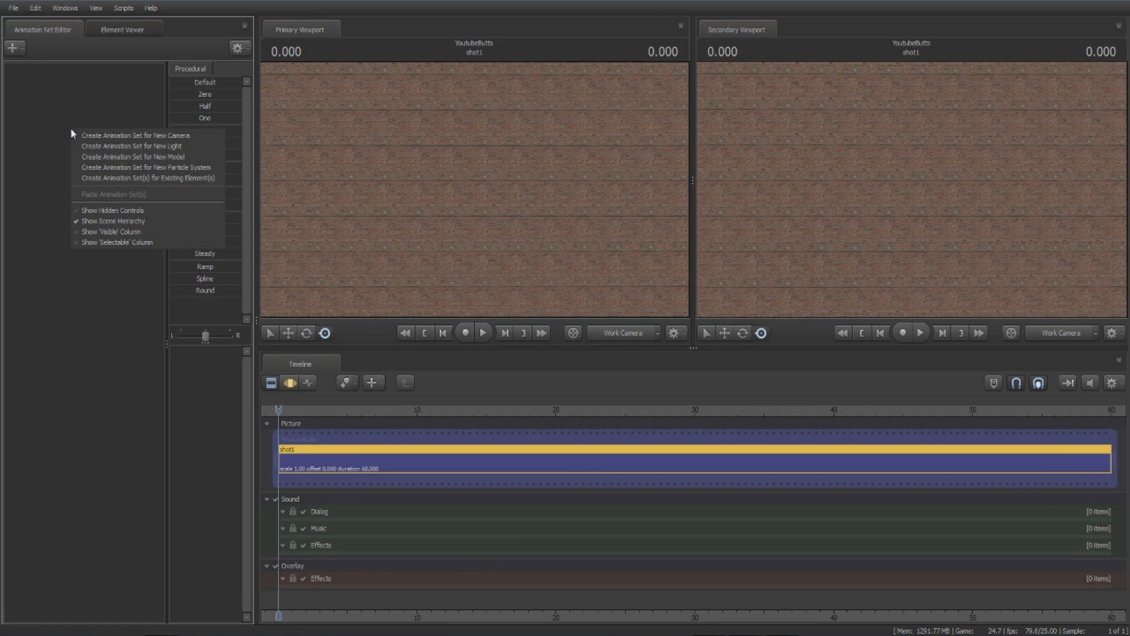
left_click(111, 157)
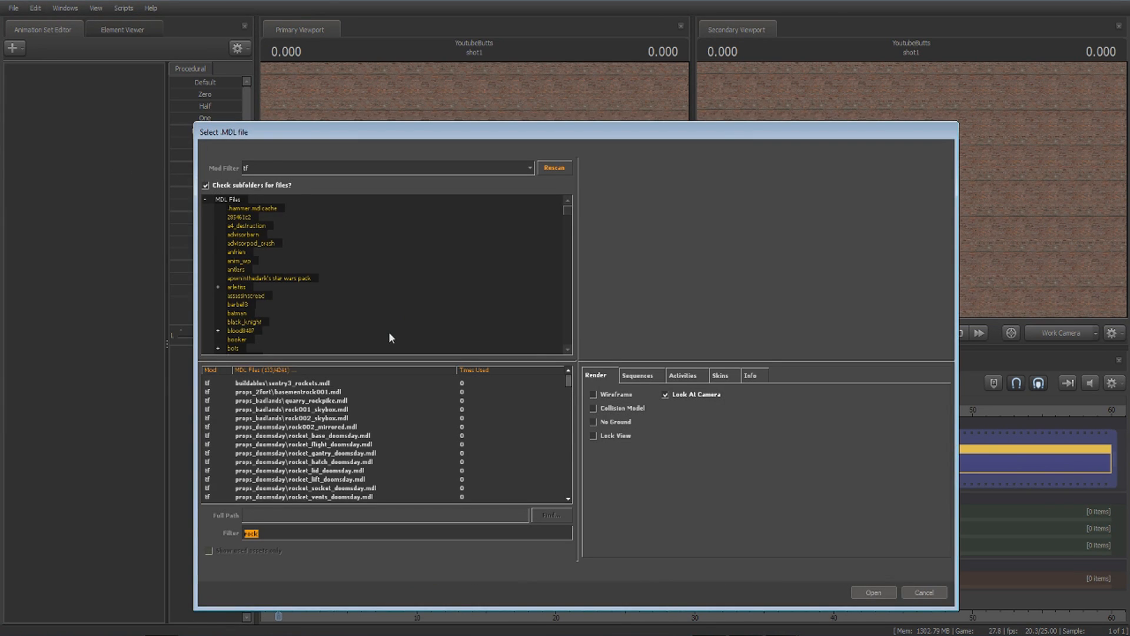
left_click(281, 167)
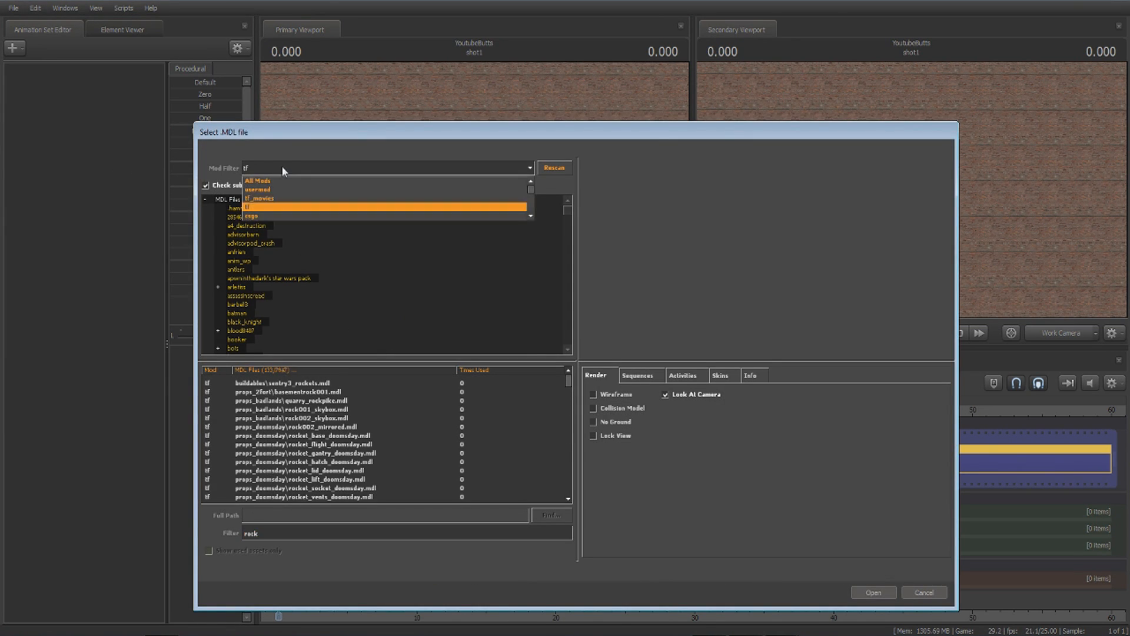
left_click(281, 198)
double_click(330, 535)
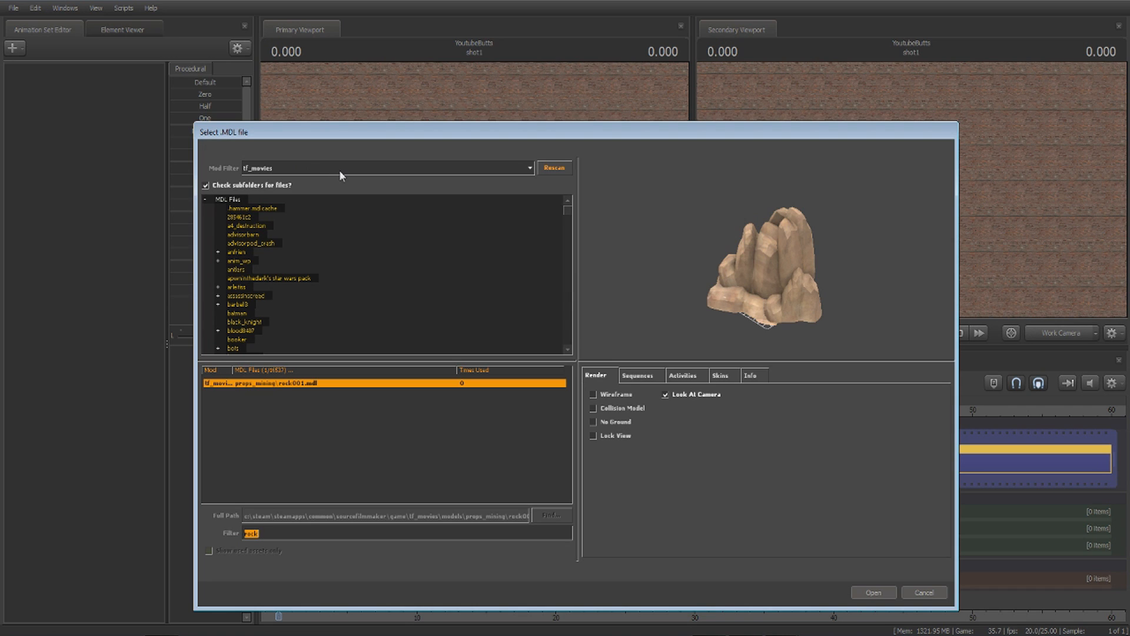
type("hwm")
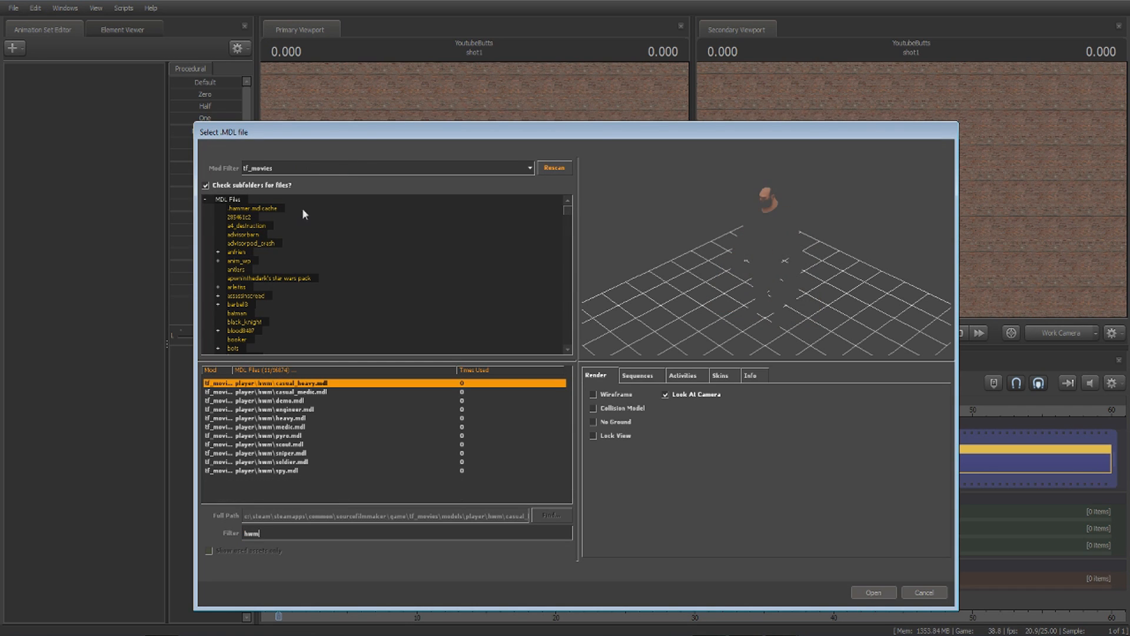
Preview the hwm character models and add player\hwm\spy.mdl to the scene.
left_click(294, 401)
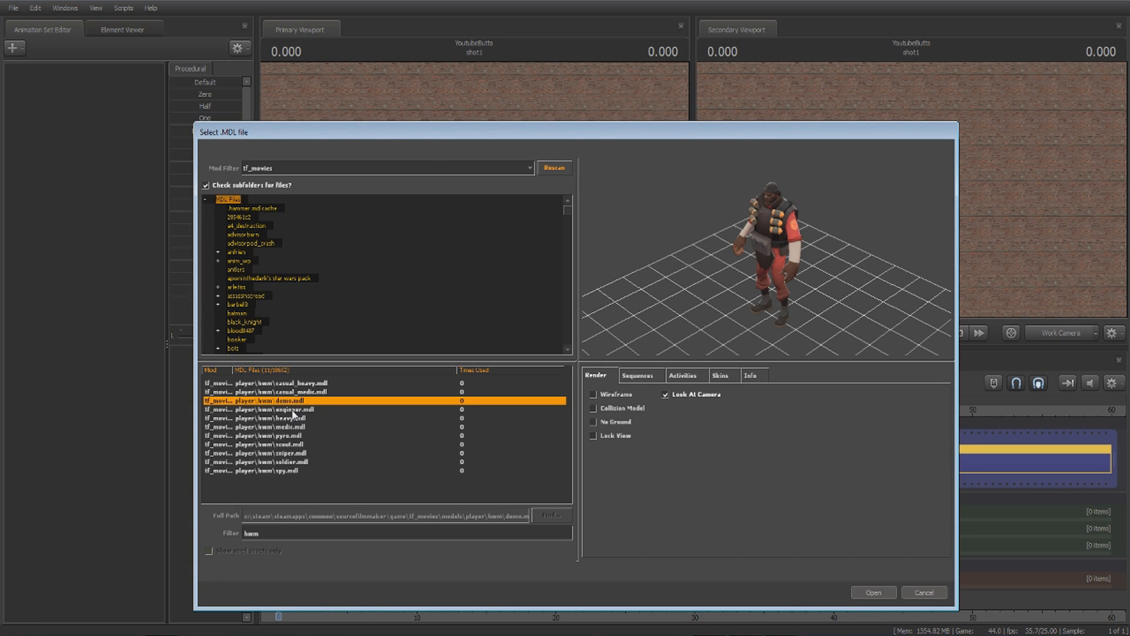
left_click(296, 410)
left_click(294, 418)
left_click(295, 427)
left_click(296, 444)
left_click(298, 453)
left_click(299, 461)
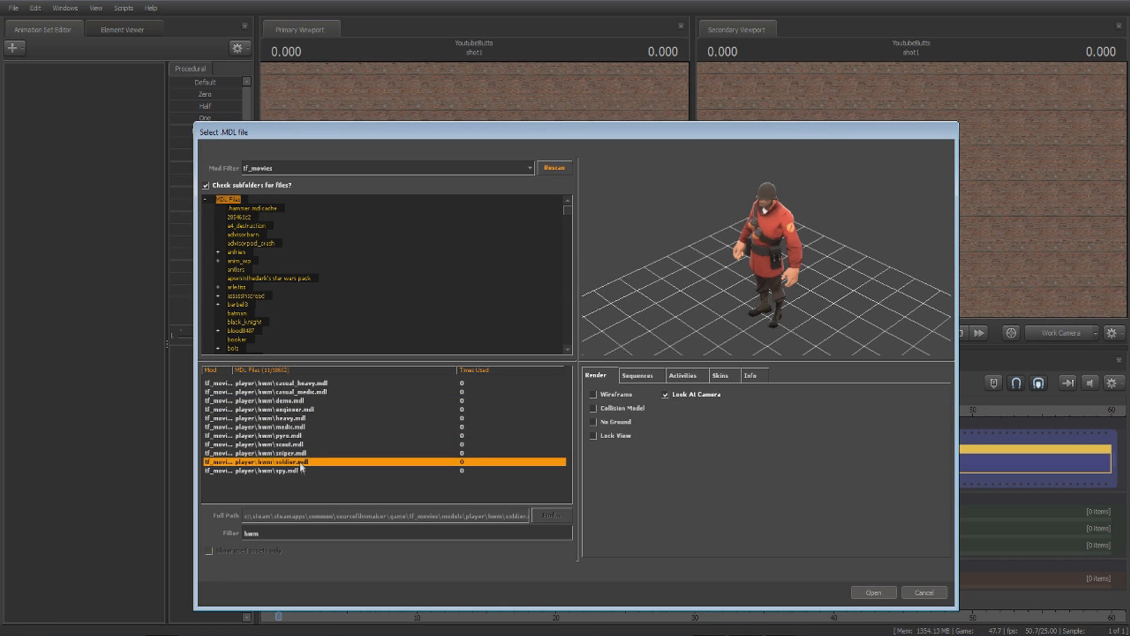
left_click(300, 471)
left_click(299, 463)
left_click(299, 470)
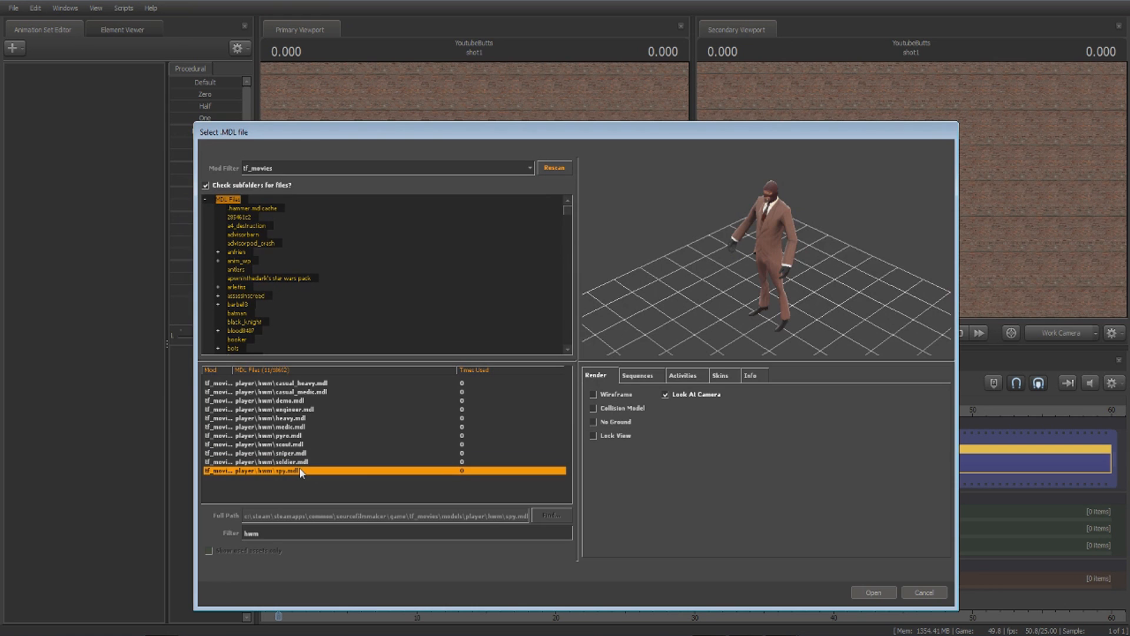
double_click(304, 470)
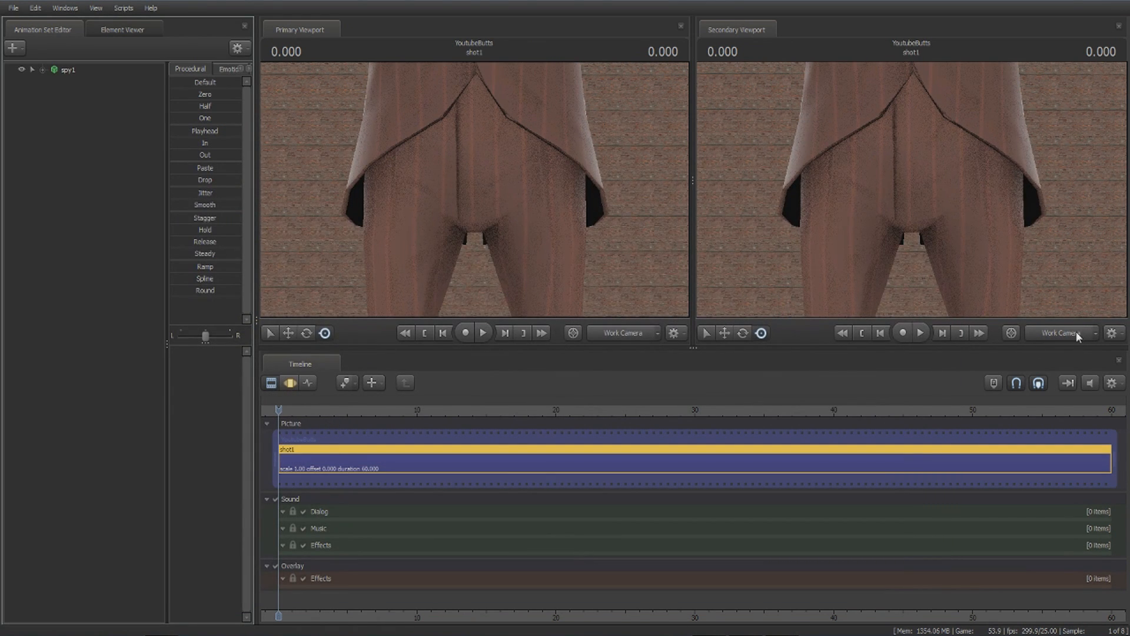
Pull the work camera back to see the spy and switch the secondary viewport to camera1.
key("s")
left_click_drag(579, 239, 581, 207)
key("s")
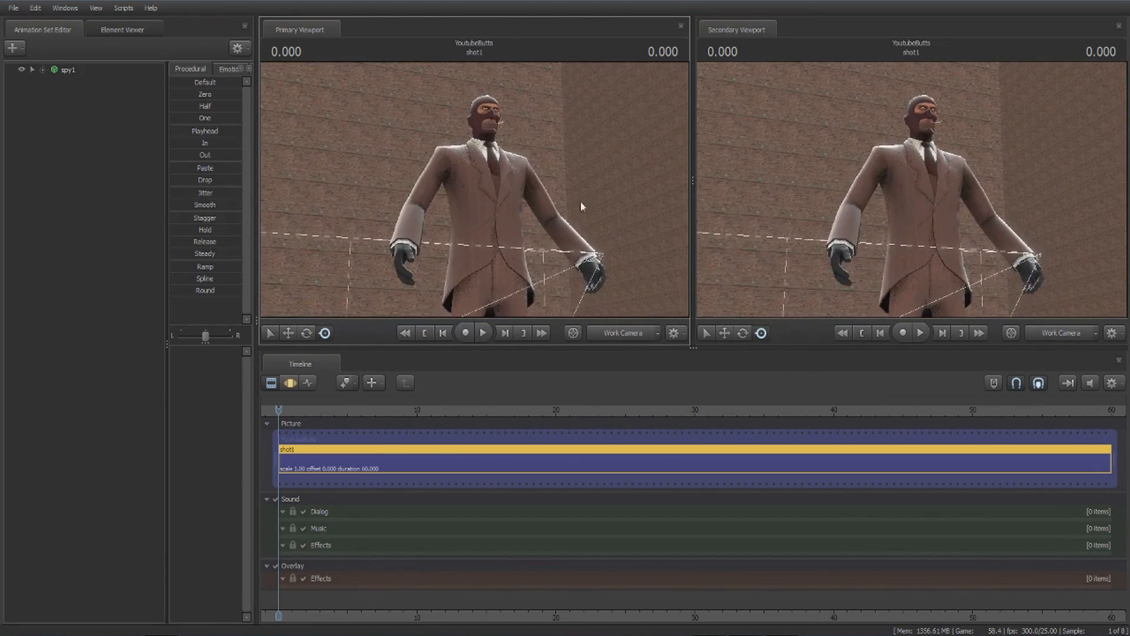
left_click(1057, 333)
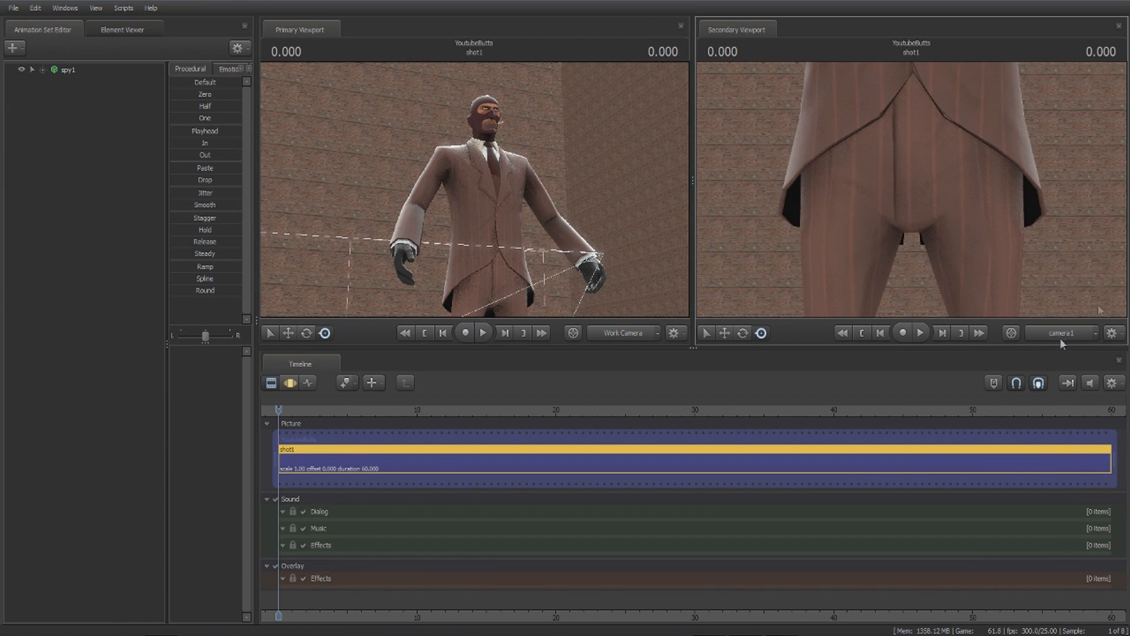
Frame the spy's head and shoulders with camera1 and pull the work camera back until both spy and camera are in view.
left_click_drag(606, 270, 649, 250)
key("a")
key("s")
key("a")
key("s")
key("w")
key("s")
key("w")
key("d")
key("s")
left_click_drag(871, 191, 912, 189)
key("s")
key("d")
left_click_drag(580, 191, 474, 188)
key("s")
Create an animation set for the existing camera1.
right_click(107, 112)
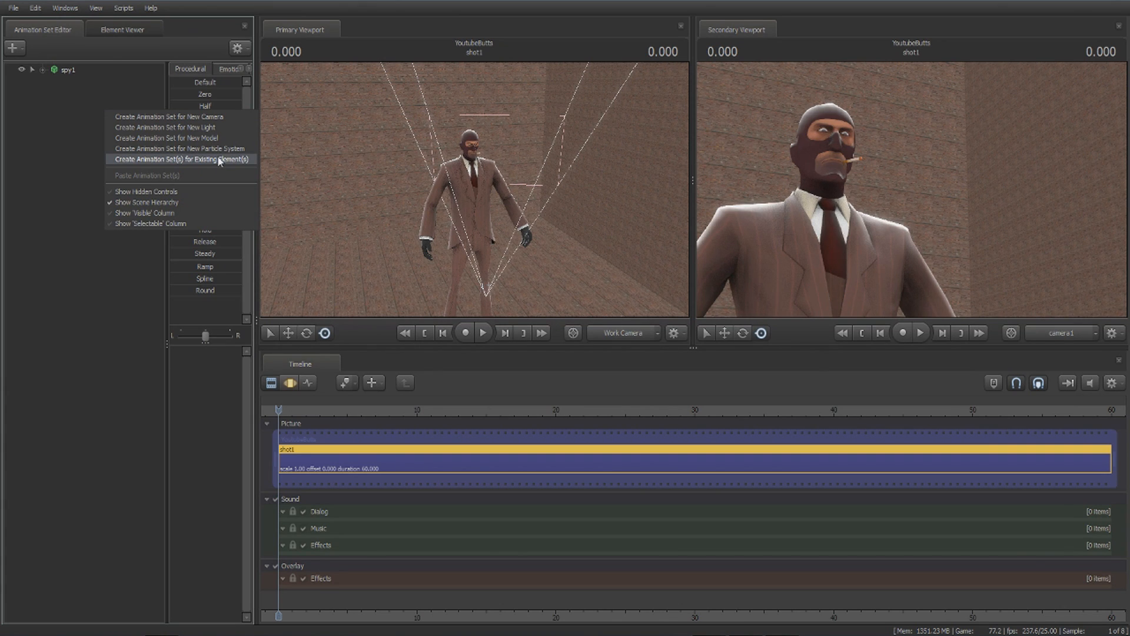
right_click(69, 110)
right_click(68, 88)
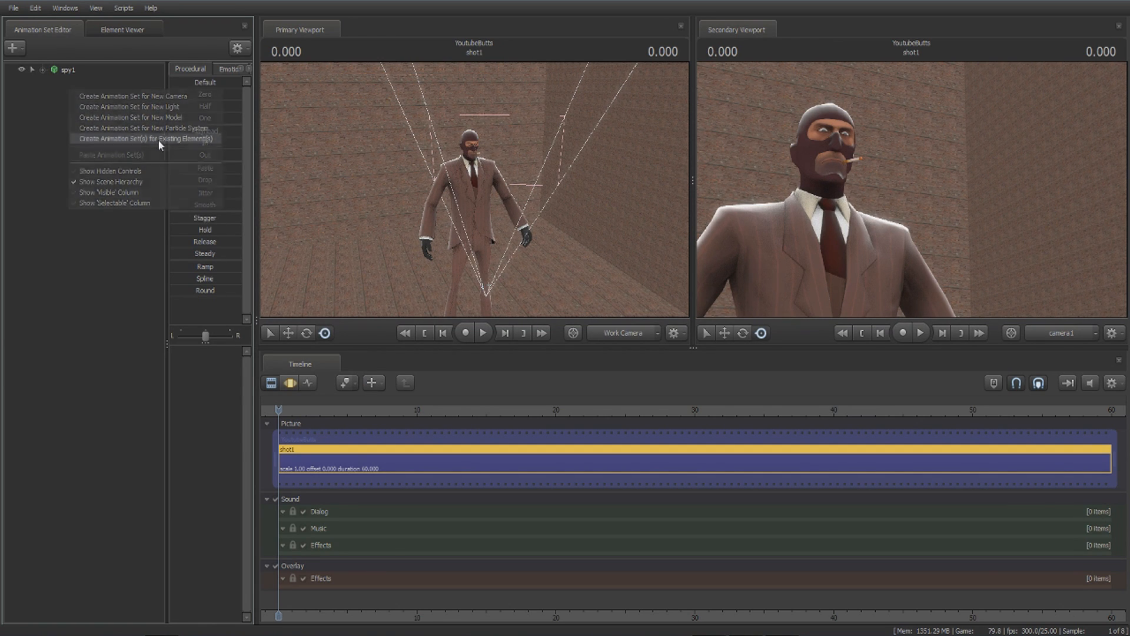
left_click(158, 142)
left_click(648, 161)
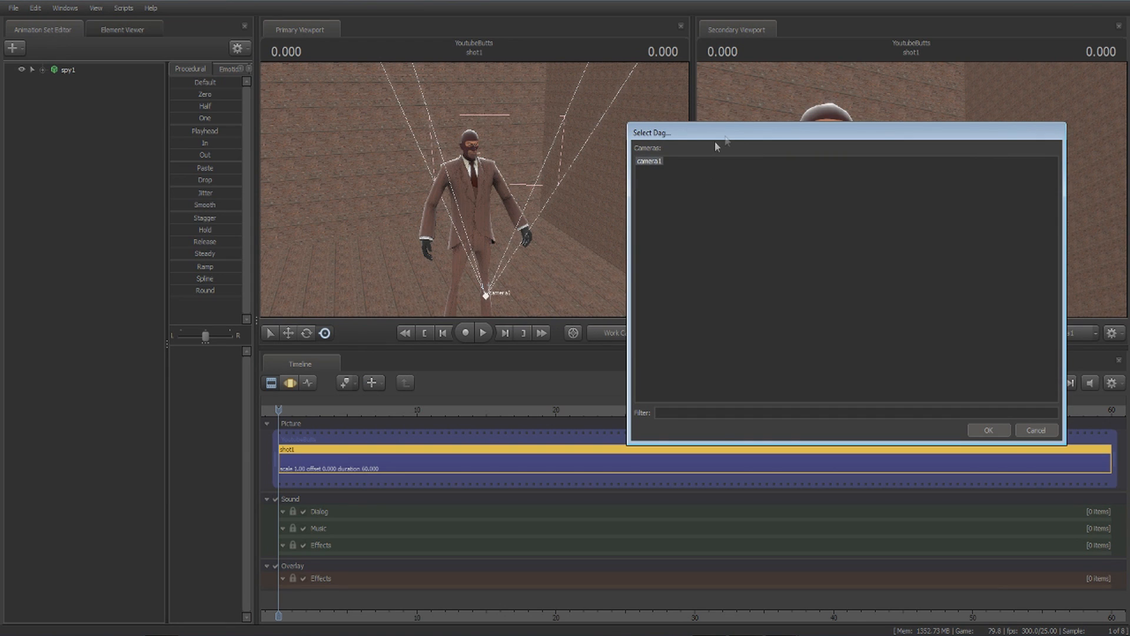
left_click_drag(715, 138, 656, 136)
left_click(935, 428)
Switch to the Motion Editor, select the Cameras group and reposition camera1 to reframe the spy's upper body.
left_click(888, 181)
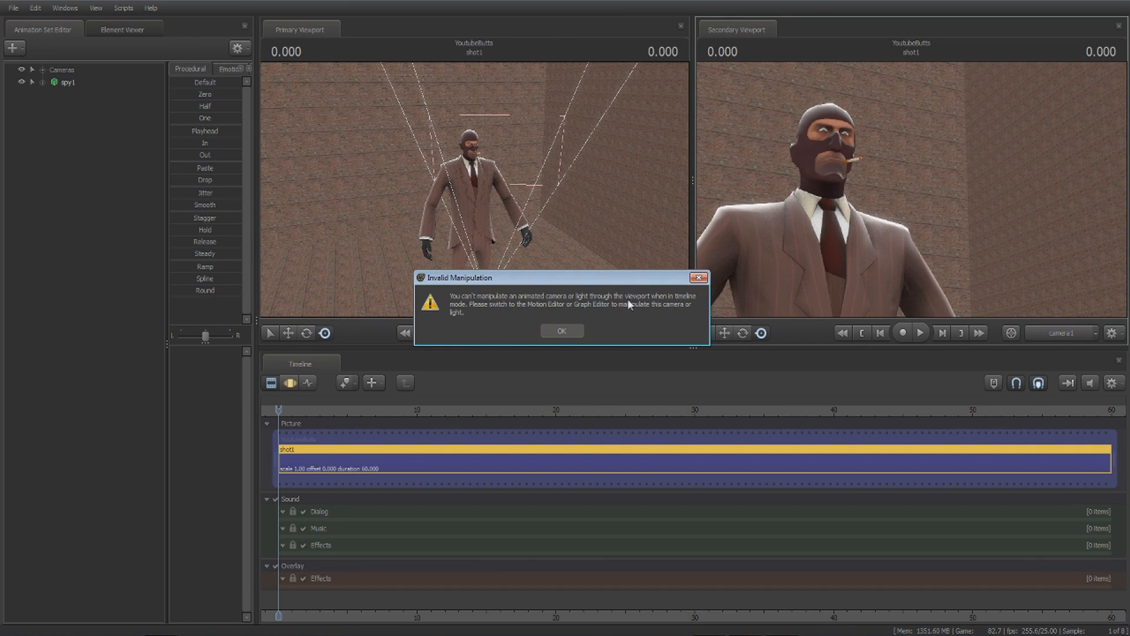
left_click(577, 327)
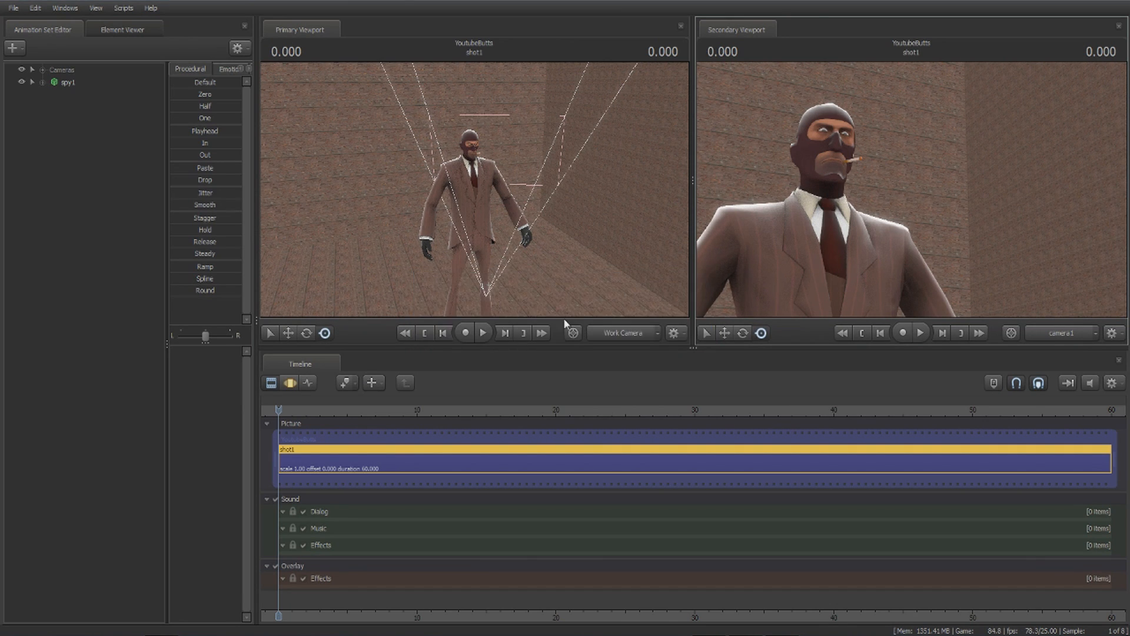
left_click(290, 383)
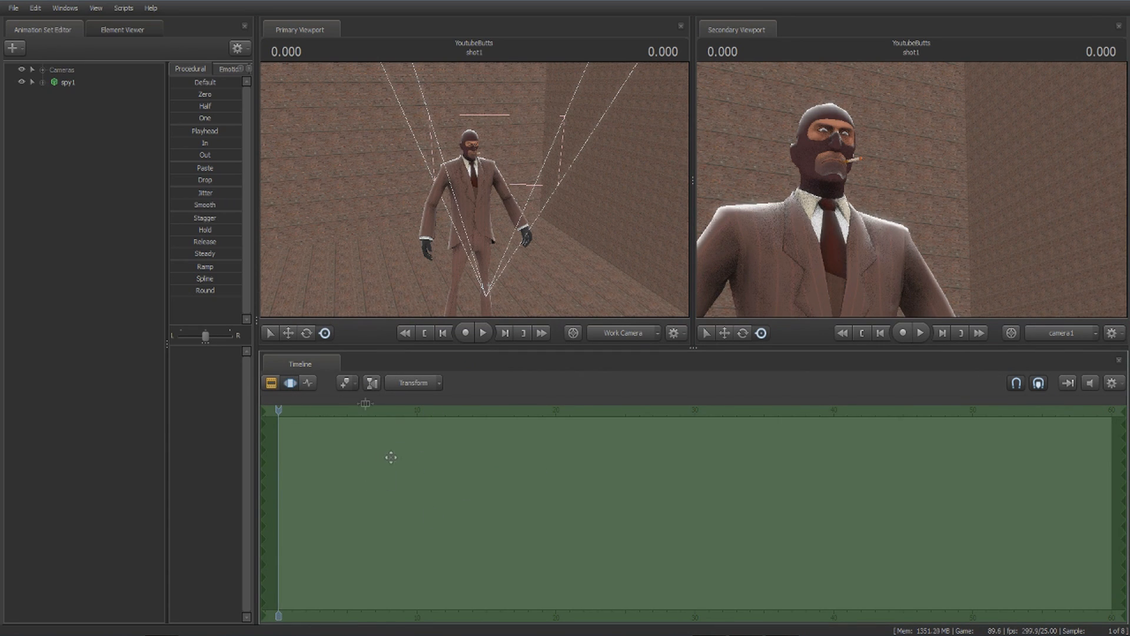
left_click(62, 70)
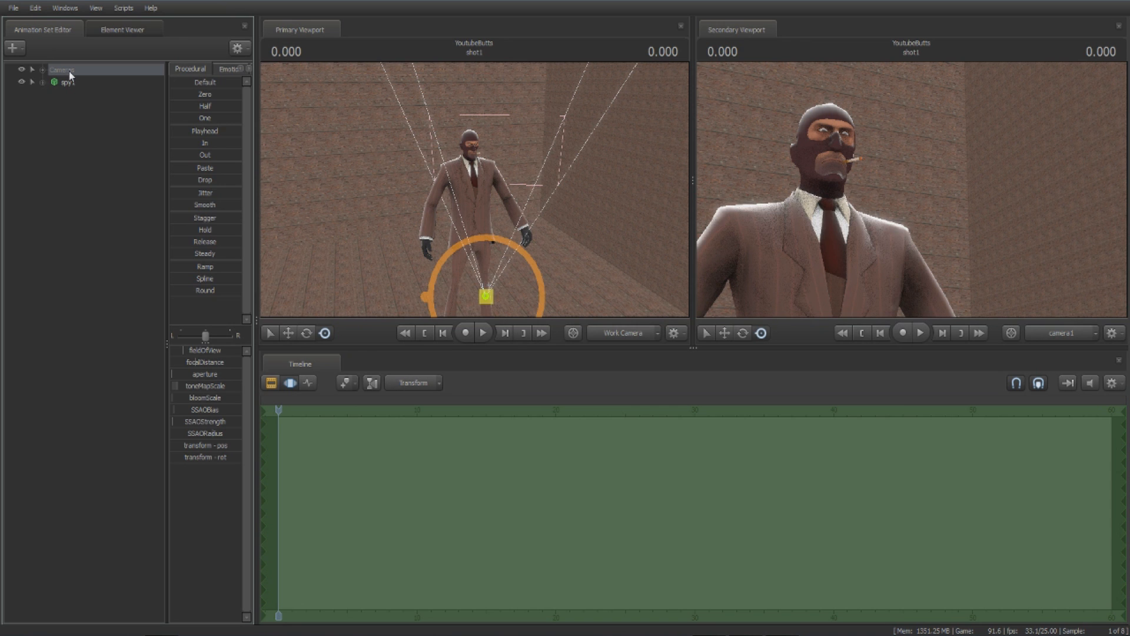
key("s")
mouse_move(806, 155)
left_mouse_down()
mouse_move(804, 171)
mouse_move(801, 155)
left_mouse_up()
key("w")
key("a")
key("s")
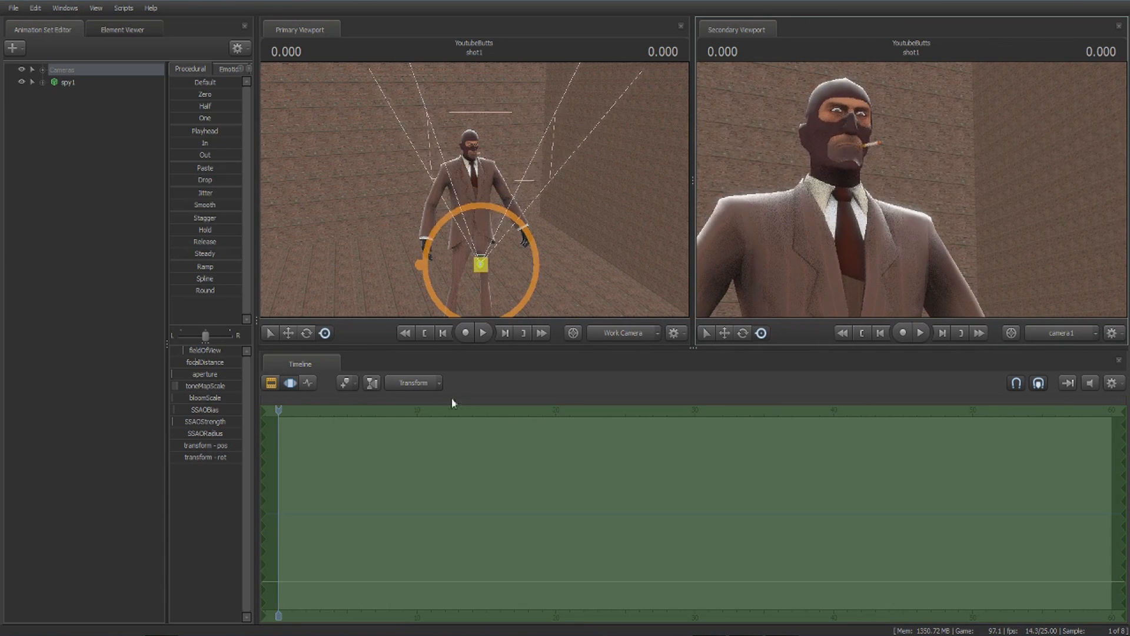
In the Graph Editor, set a second camera1 keyframe at about 1.92 seconds with the camera shifted slightly sideways.
left_click(308, 382)
left_click_drag(436, 615, 609, 614)
scroll(518, 468, "up", 6)
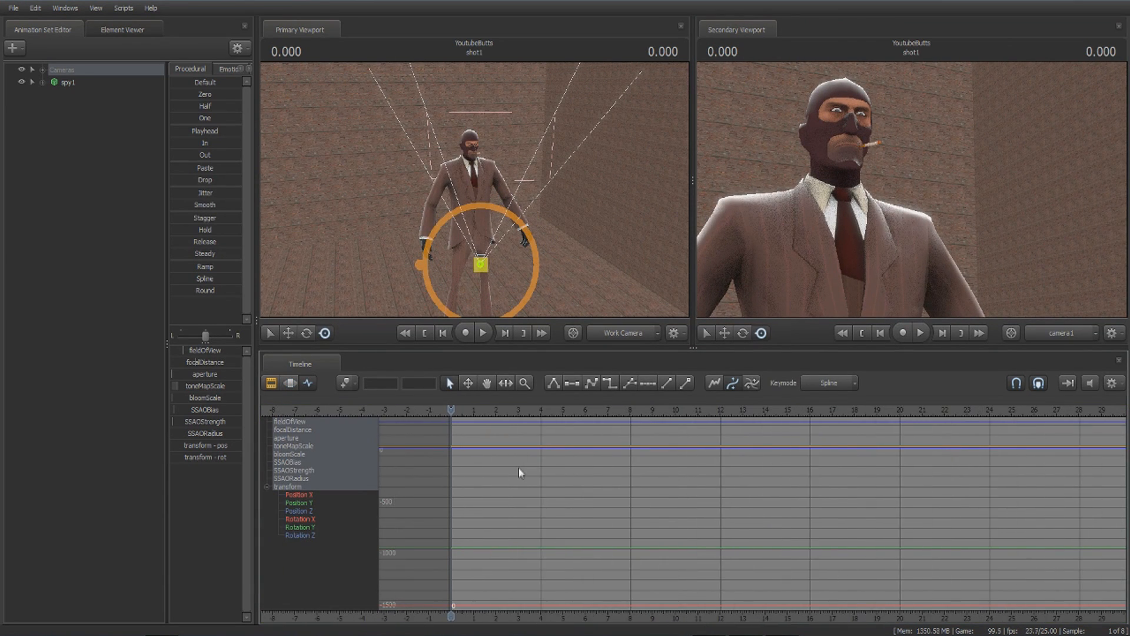
left_click_drag(498, 410, 540, 410)
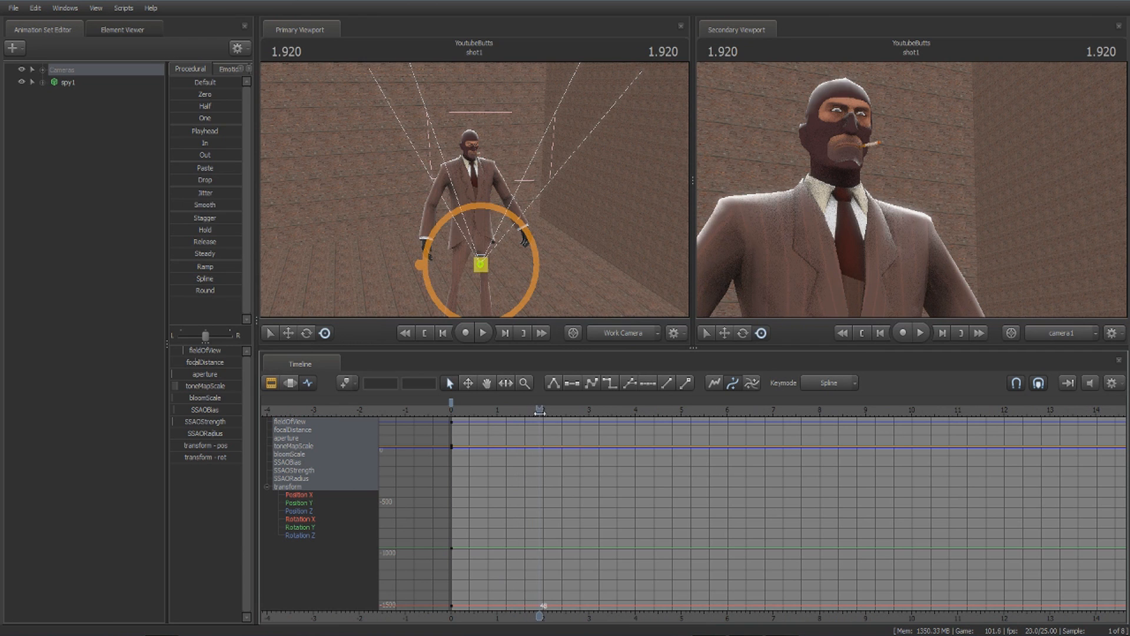
left_click_drag(824, 188, 805, 187)
key("d")
Play back the camera1 move between the two keyframes.
left_click(491, 410)
key("space")
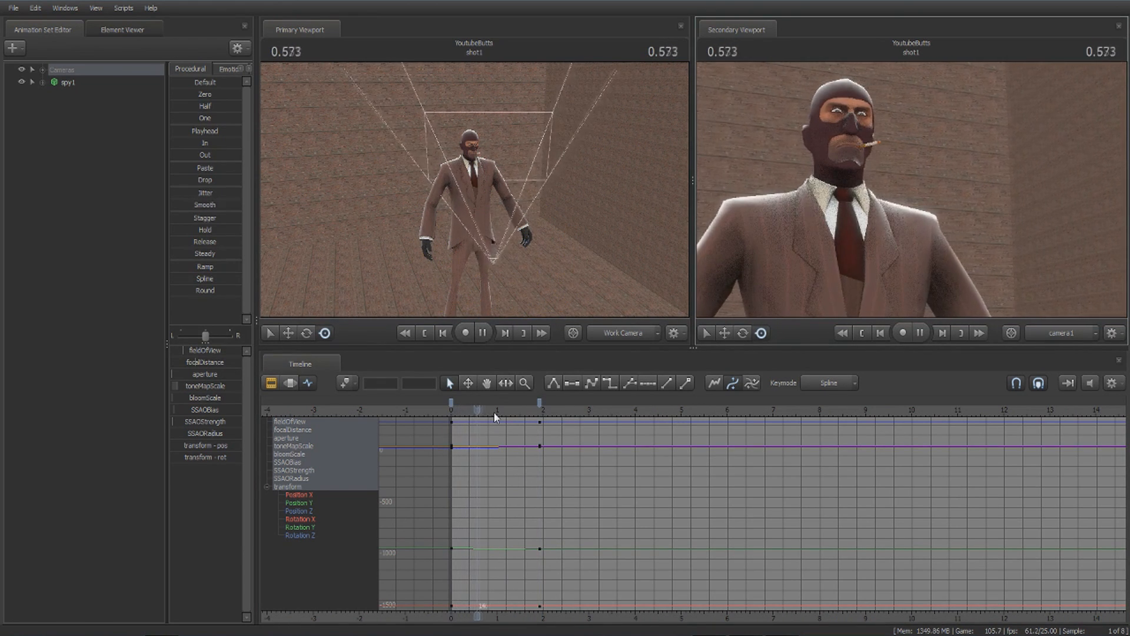
key("space")
left_click(539, 404)
Return to the Motion Editor, select the Cameras group and display its lens presets.
left_click(290, 384)
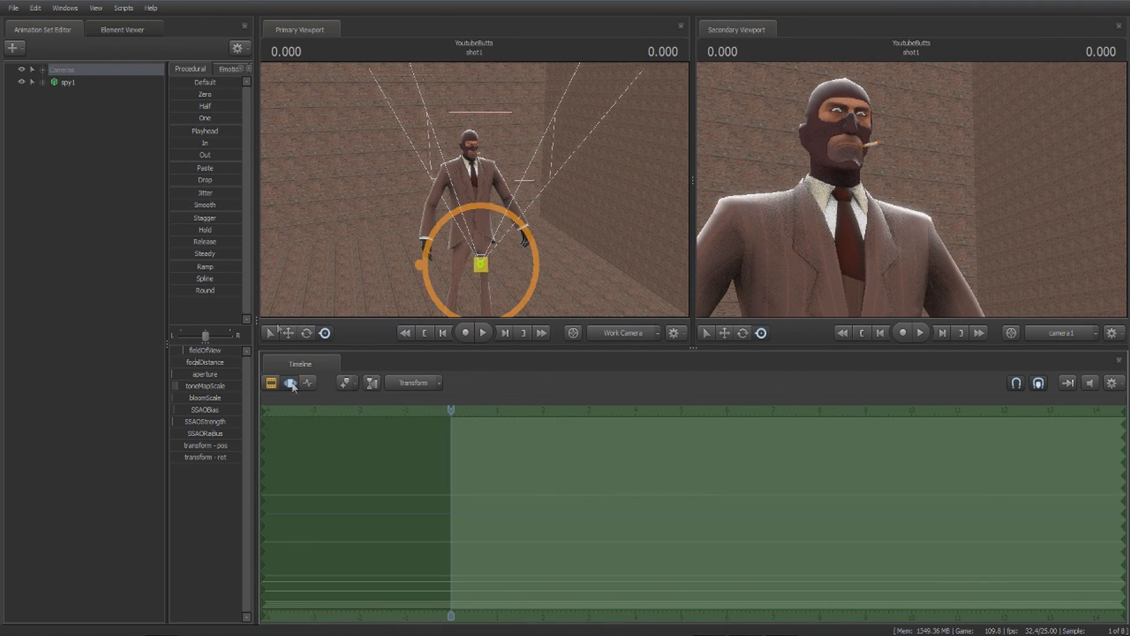
left_click(114, 157)
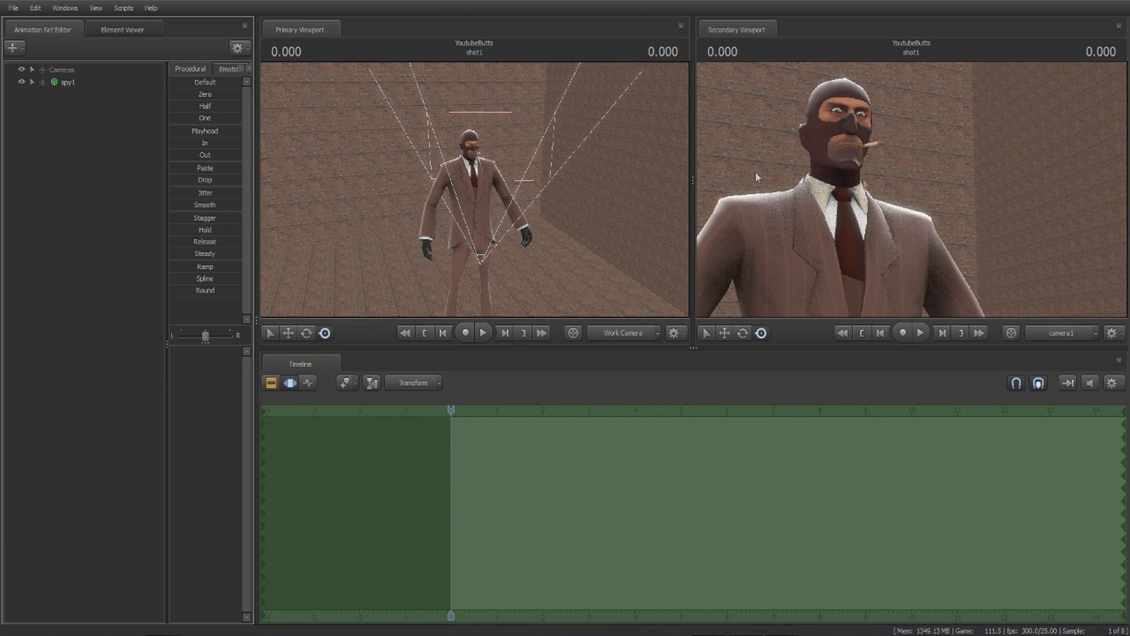
left_click(65, 69)
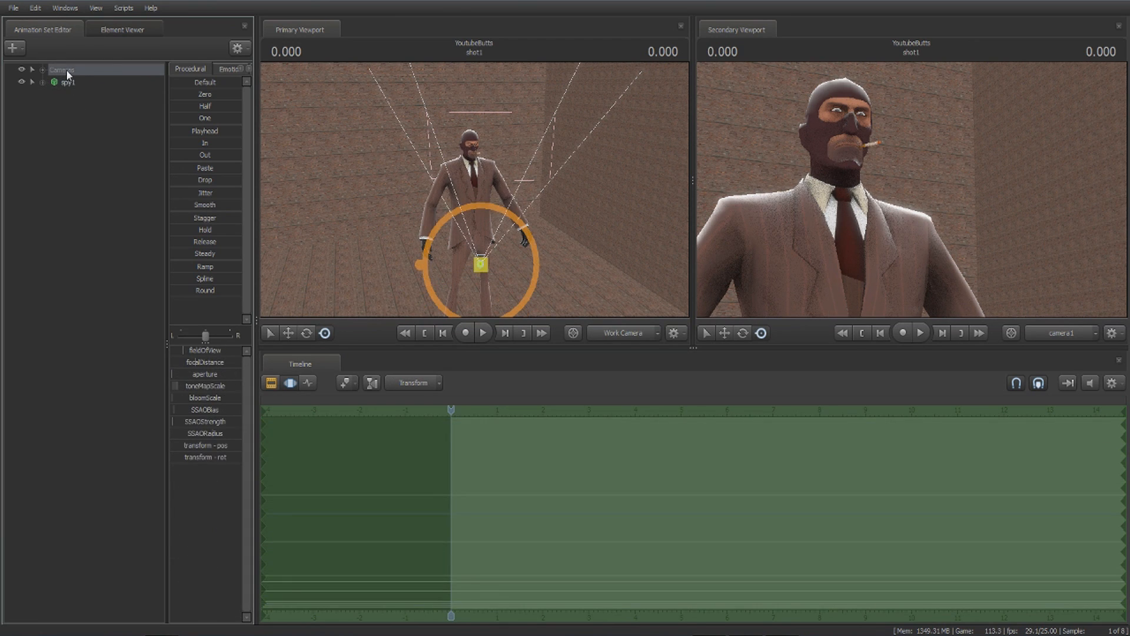
left_click(250, 68)
left_click(250, 68)
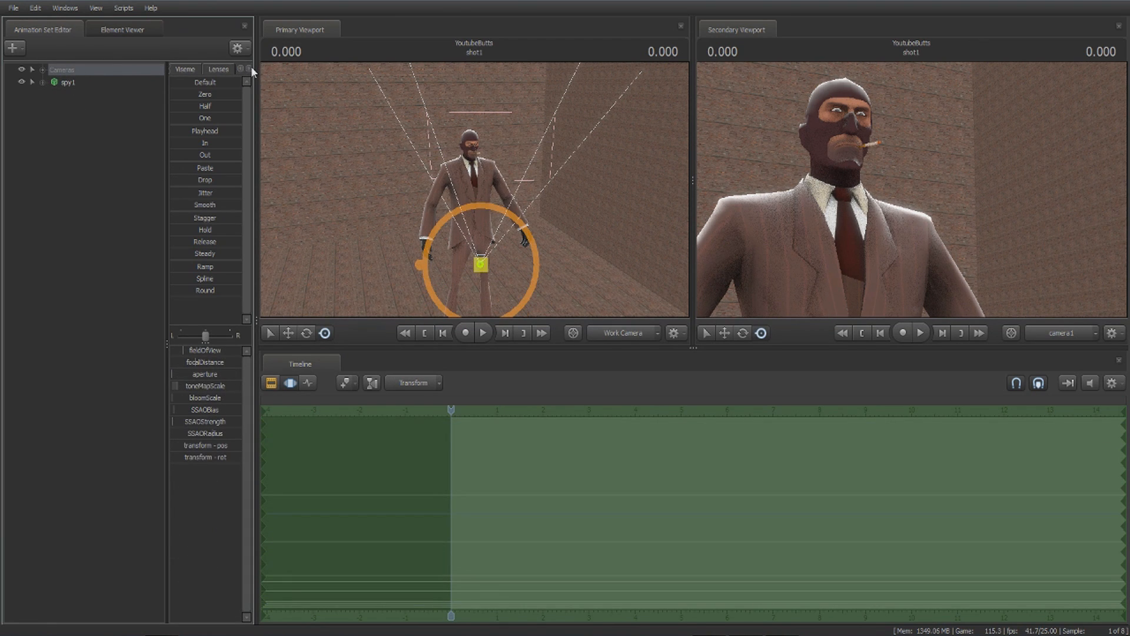
left_click(219, 70)
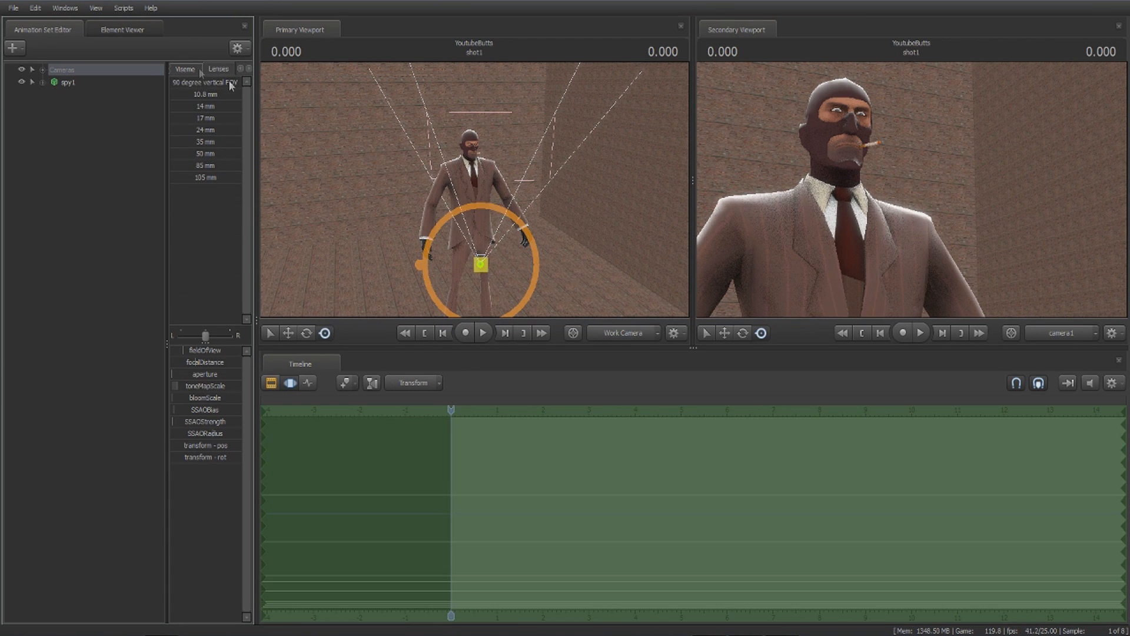
Try the 50 mm, 85 mm and 105 mm lens presets on camera1.
left_click(206, 153)
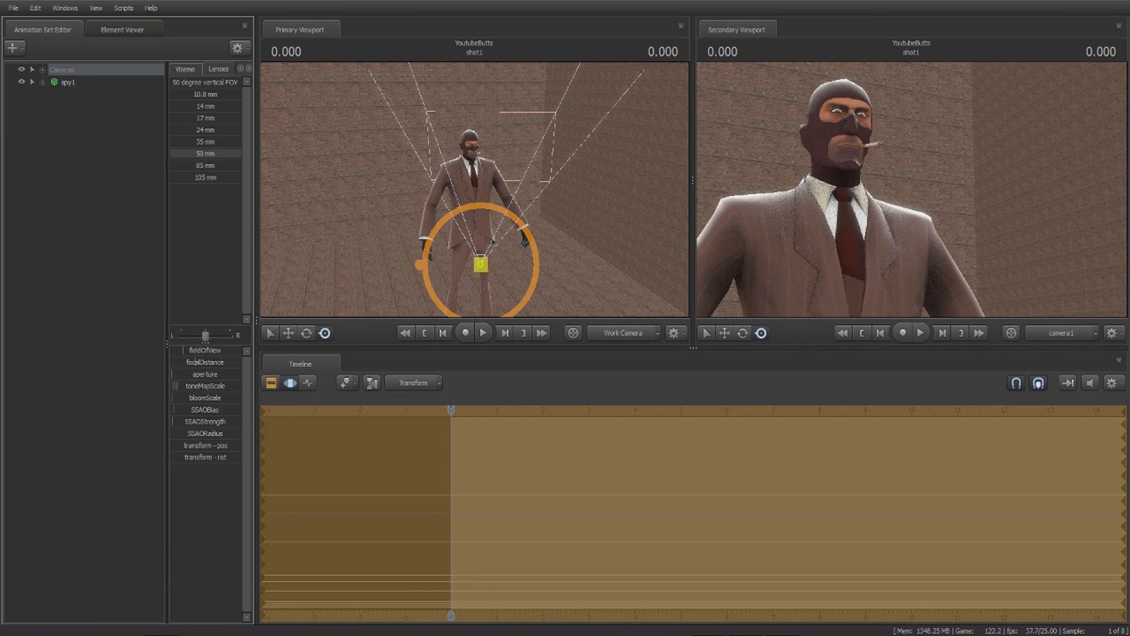
left_click(200, 166)
left_click(206, 178)
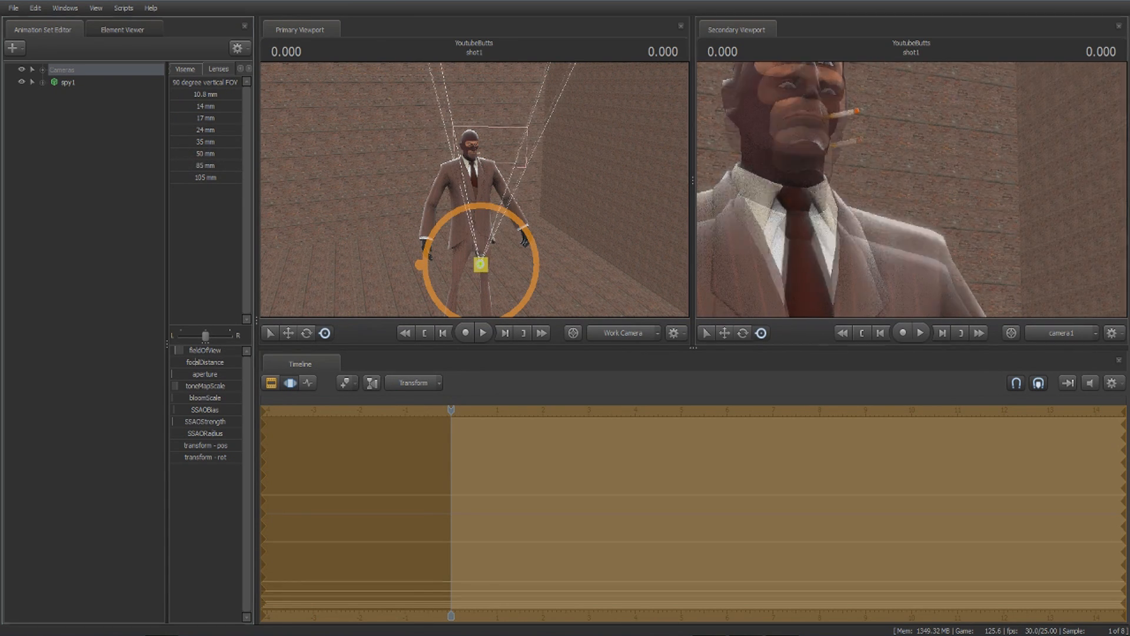
left_click(188, 178)
Move camera1 in to the spy's face and back out to a wide view of his torso to compare framings.
key("z")
key("w")
key("z")
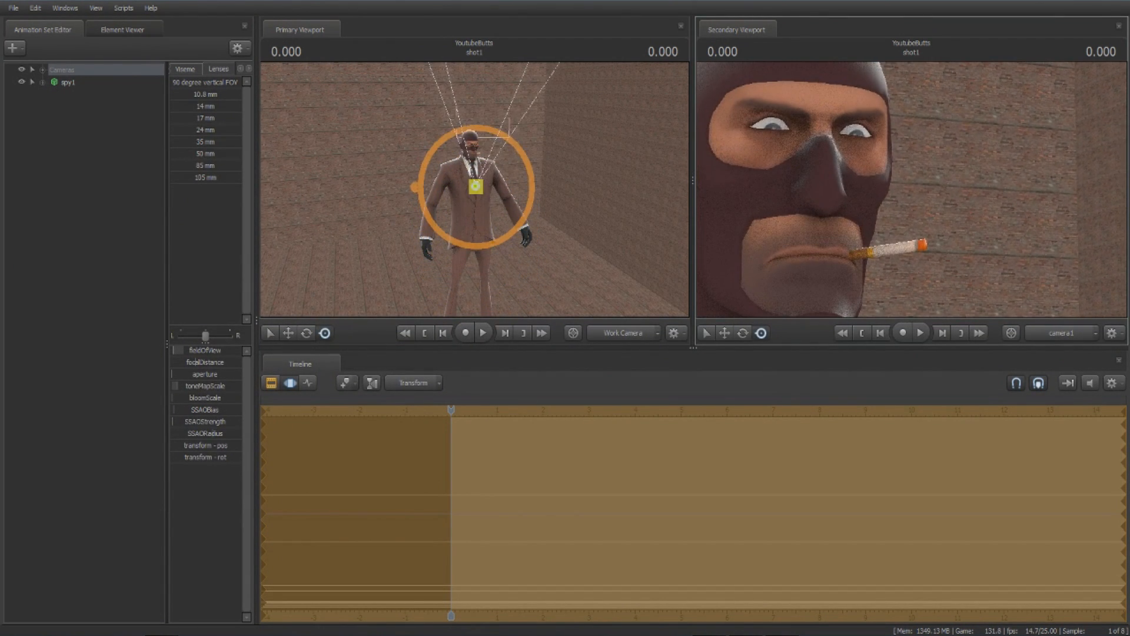
key("s")
key("z")
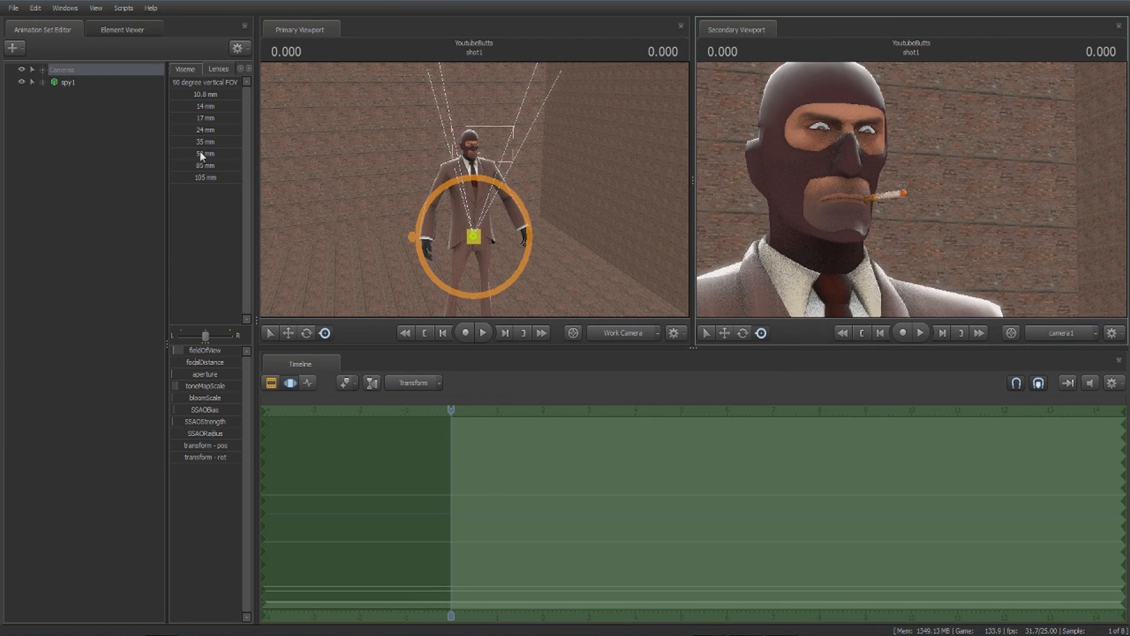
key("s")
key("s")
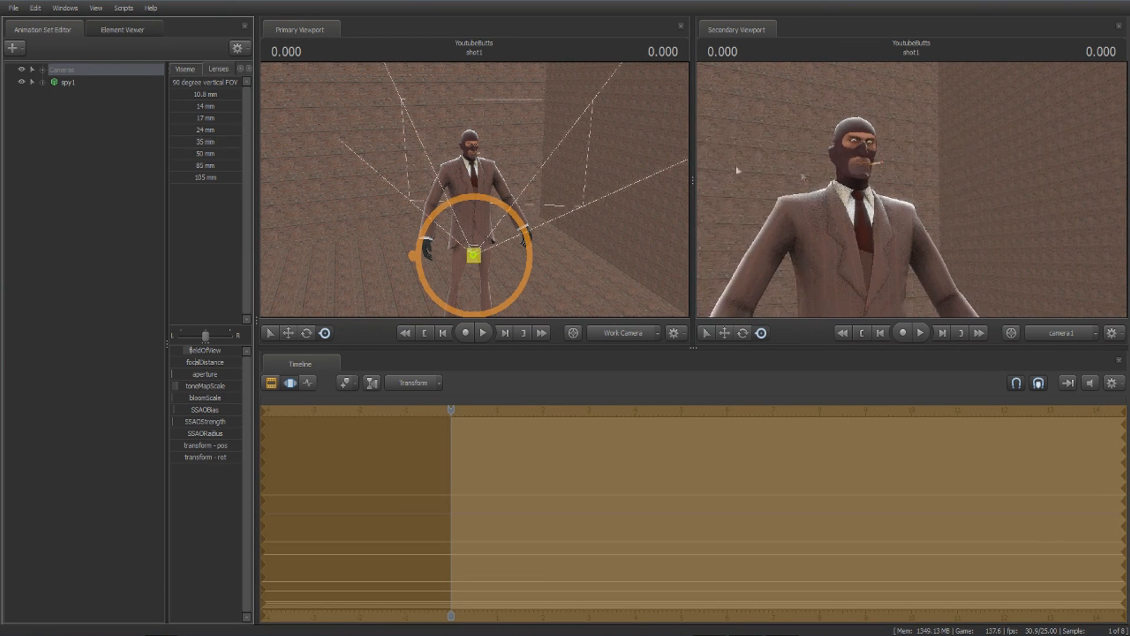
key("s")
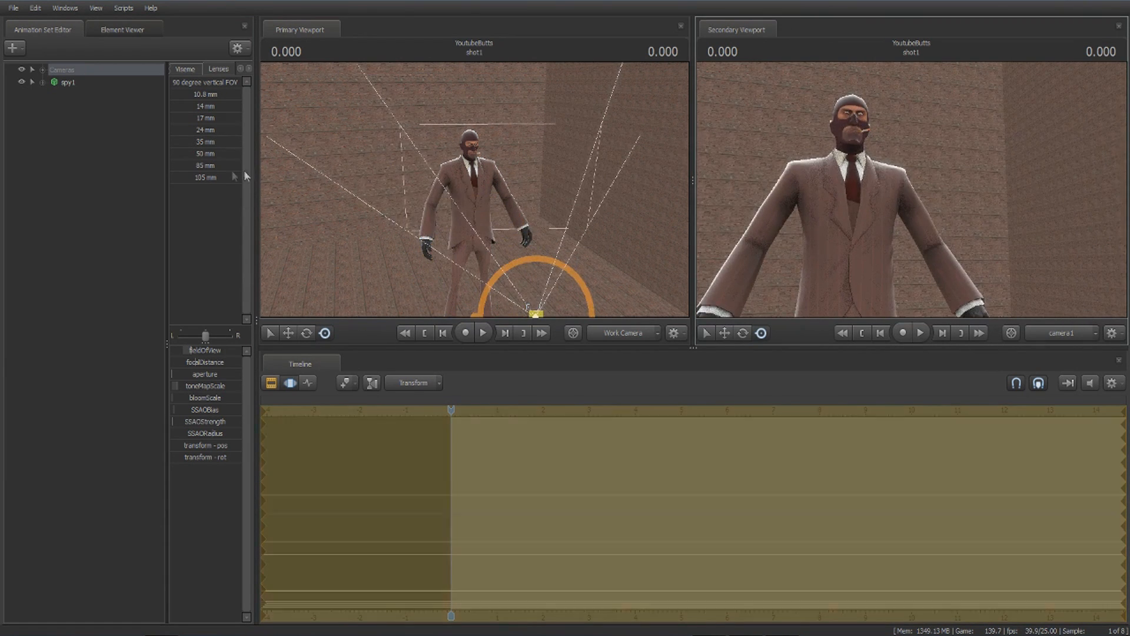
Blend camera1 toward the 50 mm lens preset and reframe the spy's head and upper body.
left_click_drag(201, 155, 235, 155)
left_click_drag(870, 180, 906, 166)
key("a")
key("w")
key("s")
Bring the work camera closer to the spy and look through the arm bones of spy1.
left_click_drag(512, 208, 475, 189)
left_click(478, 210)
left_click(558, 131, "ctrl")
left_click_drag(558, 131, 545, 142)
key("w")
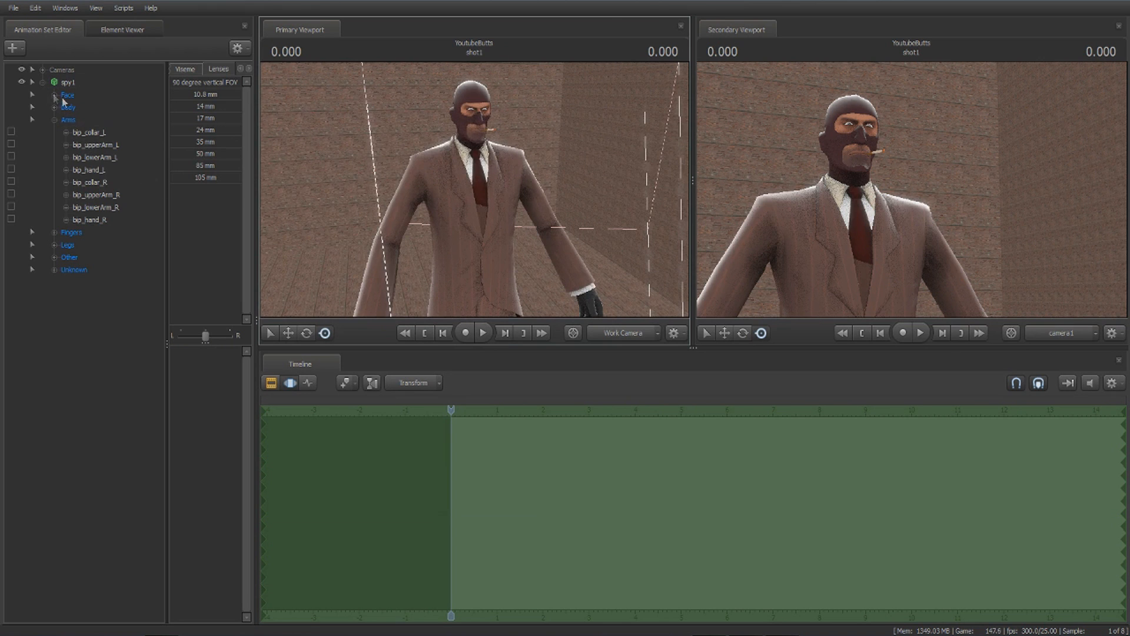
left_click(43, 83)
Try moving the spy's right upper arm bone from a frontal view and undo the change.
left_click_drag(474, 189, 1078, 310)
key("w")
key("s")
key("w")
key("w")
left_click(430, 180)
left_click_drag(661, 216, 499, 143)
key("ctrl+z")
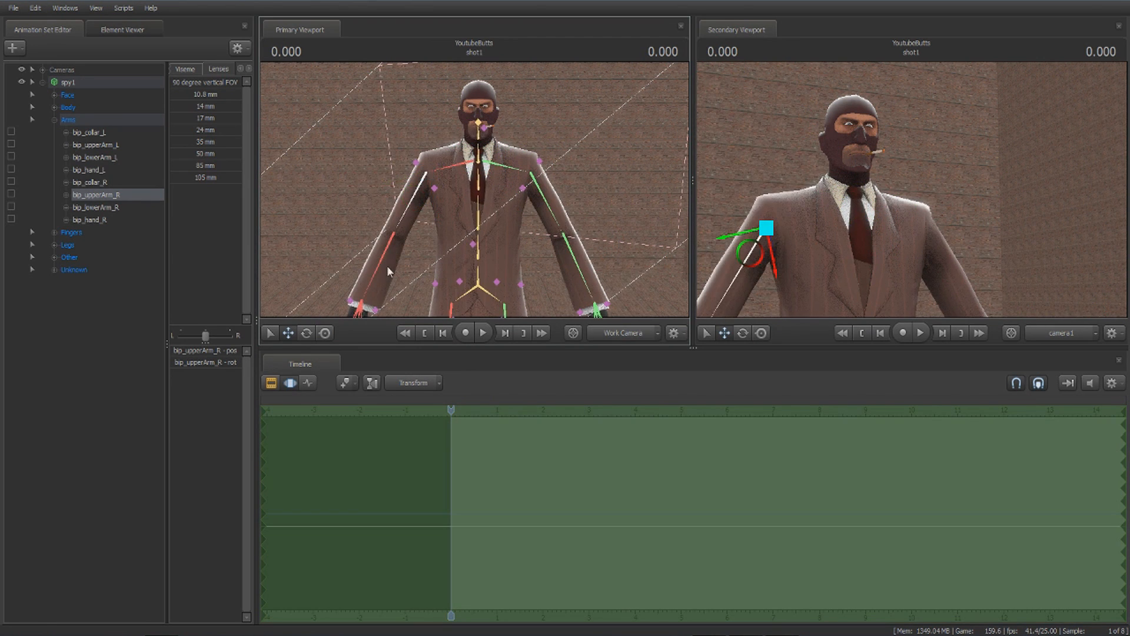
Try moving the spy's right hand bone and undo the change.
left_click(367, 308, "ctrl")
left_click_drag(366, 307, 475, 190)
key("ctrl+z")
Try rotating the right collar bone bip_collar_R and undo the rotation.
key("w")
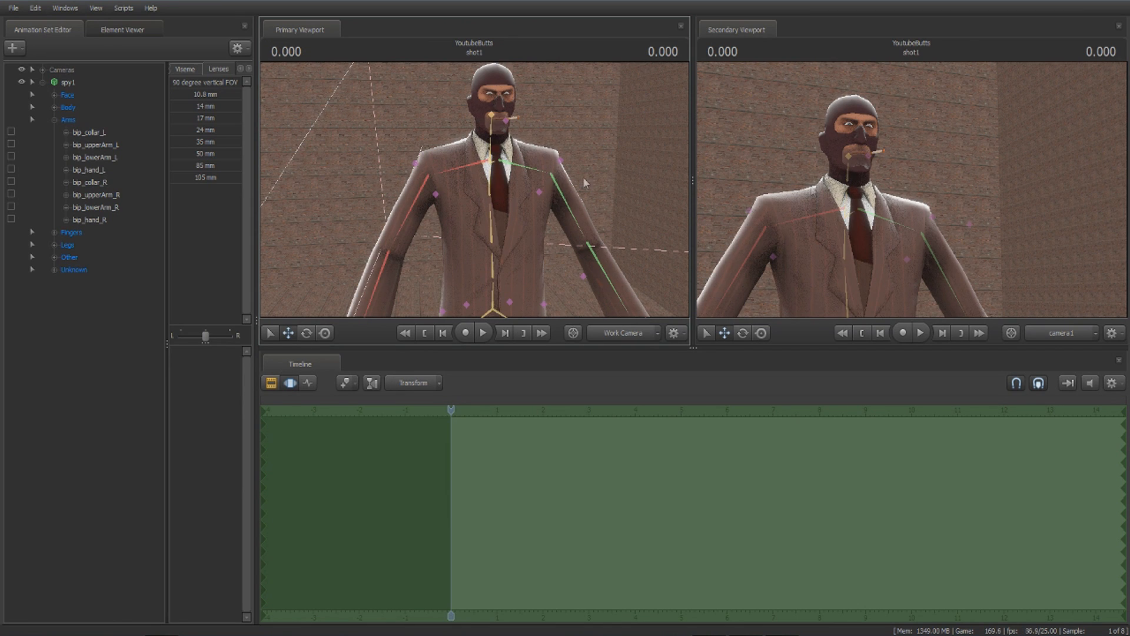
left_click(458, 170)
key("e")
mouse_move(518, 147)
left_mouse_down()
mouse_move(531, 167)
mouse_move(519, 128)
left_mouse_up()
key("ctrl+z")
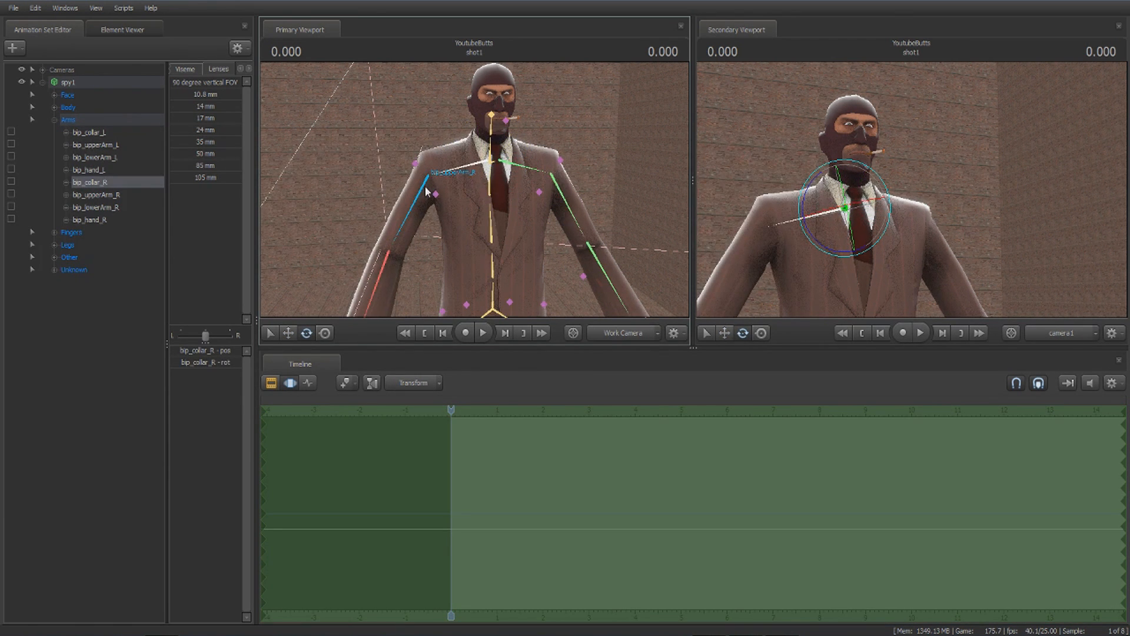
Try moving and rotating bip_upperArm_R in a closer shoulder view and undo the changes.
left_click(426, 188, "ctrl")
key("w")
mouse_move(429, 176)
left_mouse_down()
mouse_move(396, 159)
mouse_move(422, 186)
mouse_move(432, 183)
mouse_move(425, 158)
left_mouse_up()
key("ctrl+z")
key("e")
key("w")
left_click_drag(474, 189, 471, 211)
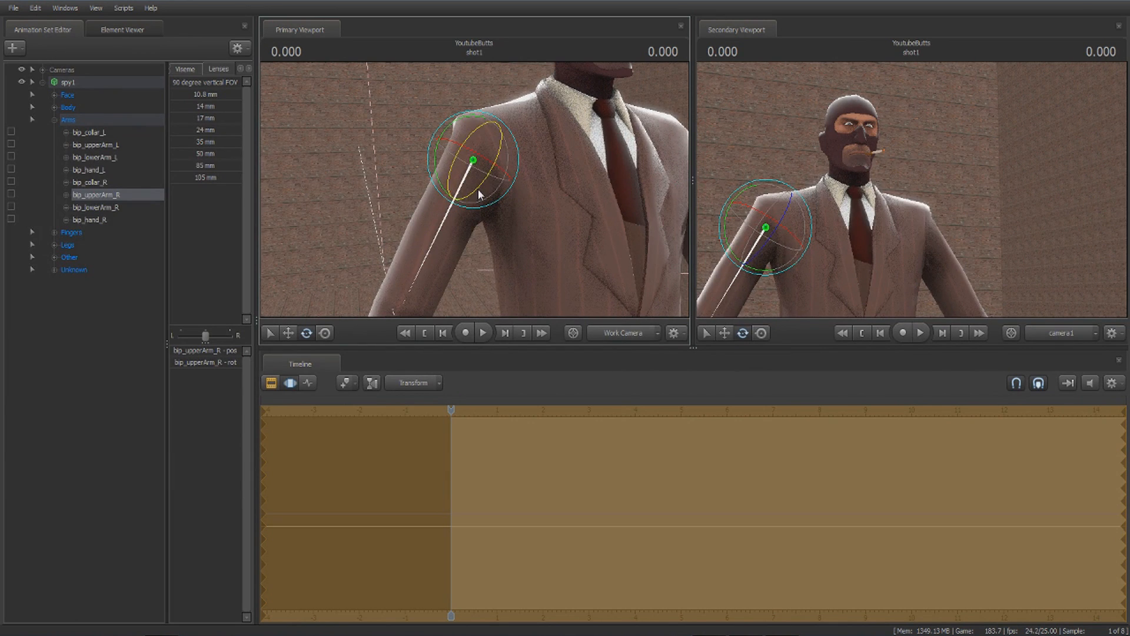
key("w")
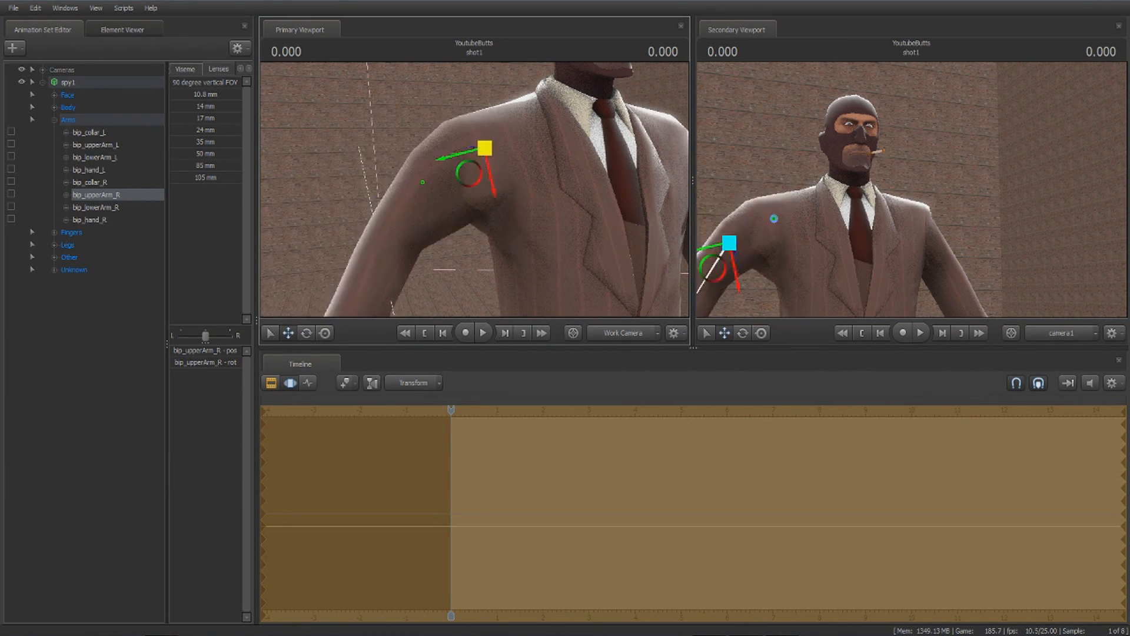
key("e")
left_click_drag(470, 188, 469, 158)
key("ctrl+z")
Collapse spy1's bone groups and apply the rig_biped_simple rig to spy1.
key("s")
left_click_drag(579, 252, 619, 252)
key("w")
key("w")
key("d")
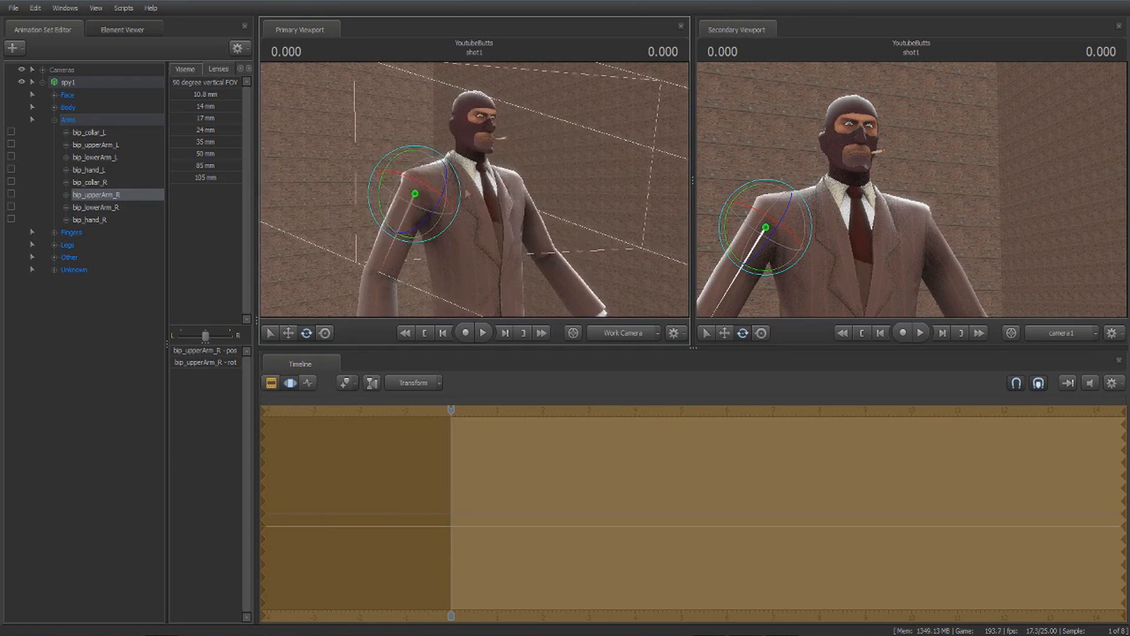
left_click(42, 83)
right_click(67, 84)
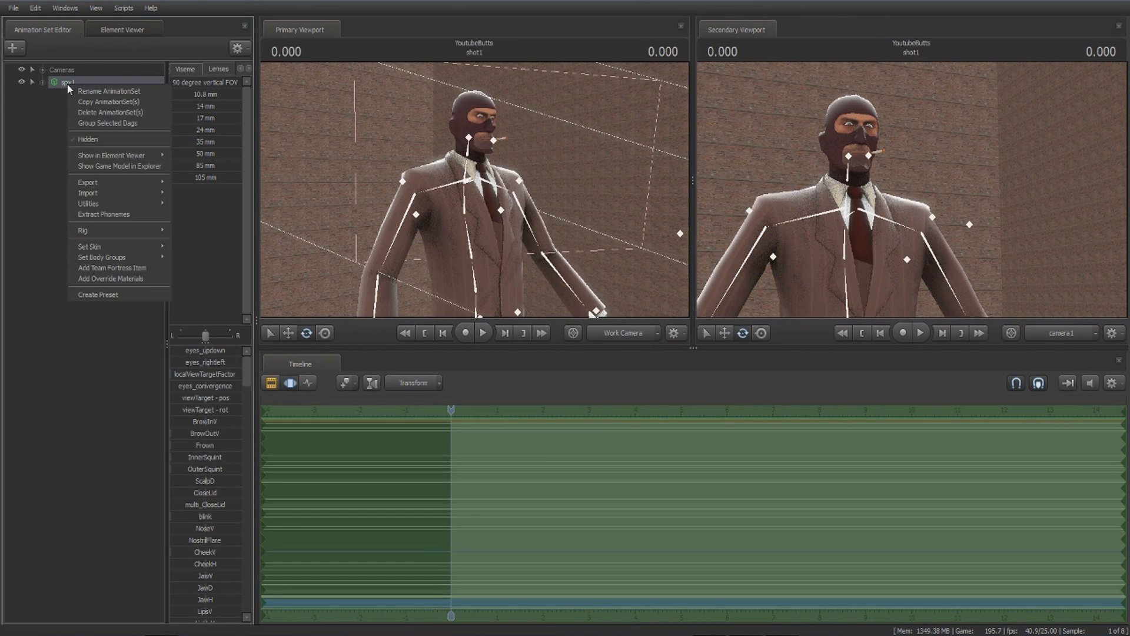
mouse_move(141, 234)
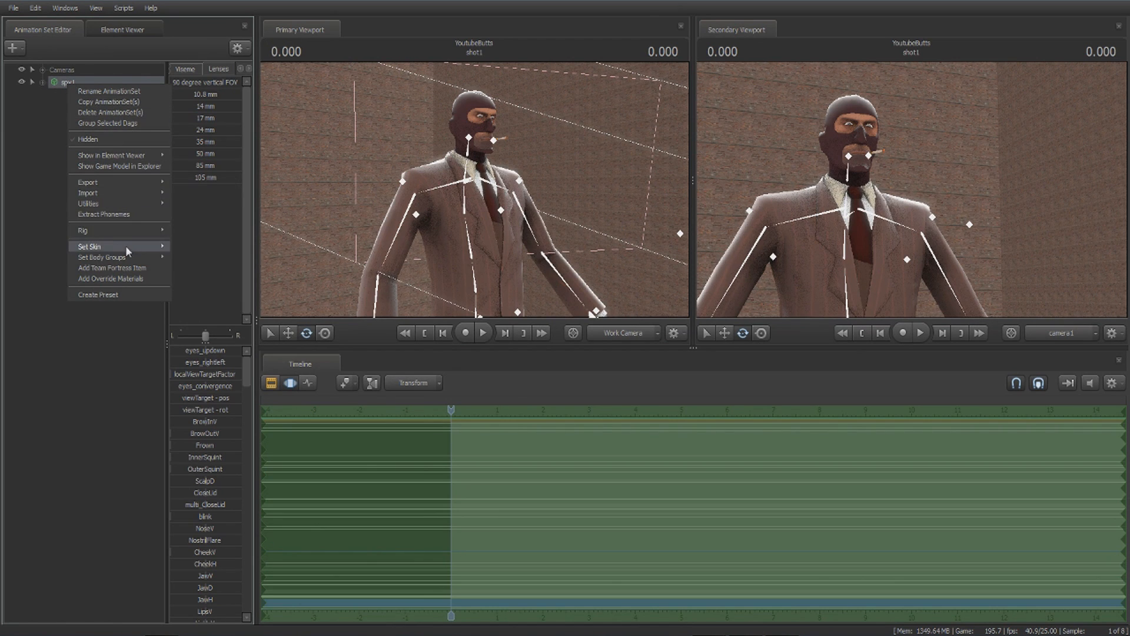
mouse_move(131, 258)
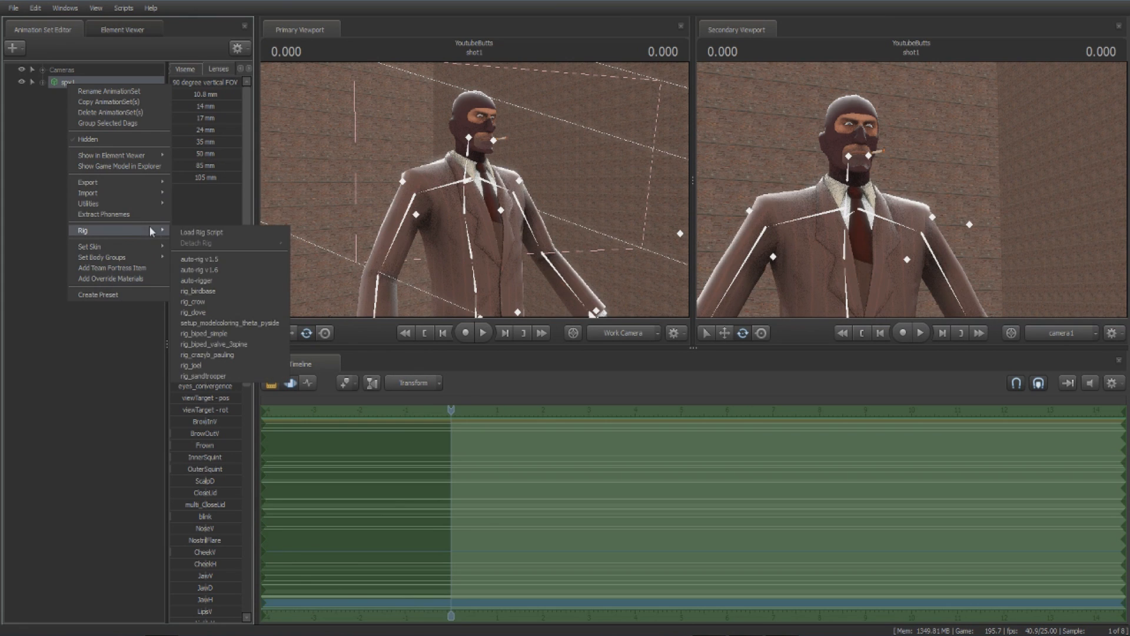
left_click(226, 334)
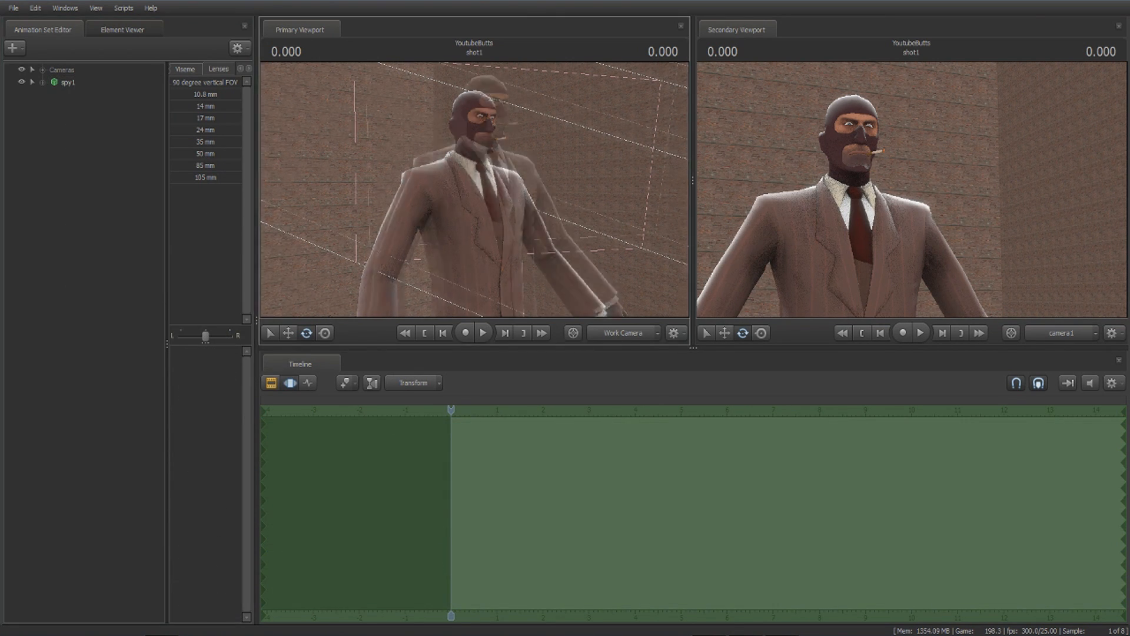
Pull the work camera back and test the rig's right hand and pelvis controls.
key("s")
left_click_drag(475, 201, 500, 223)
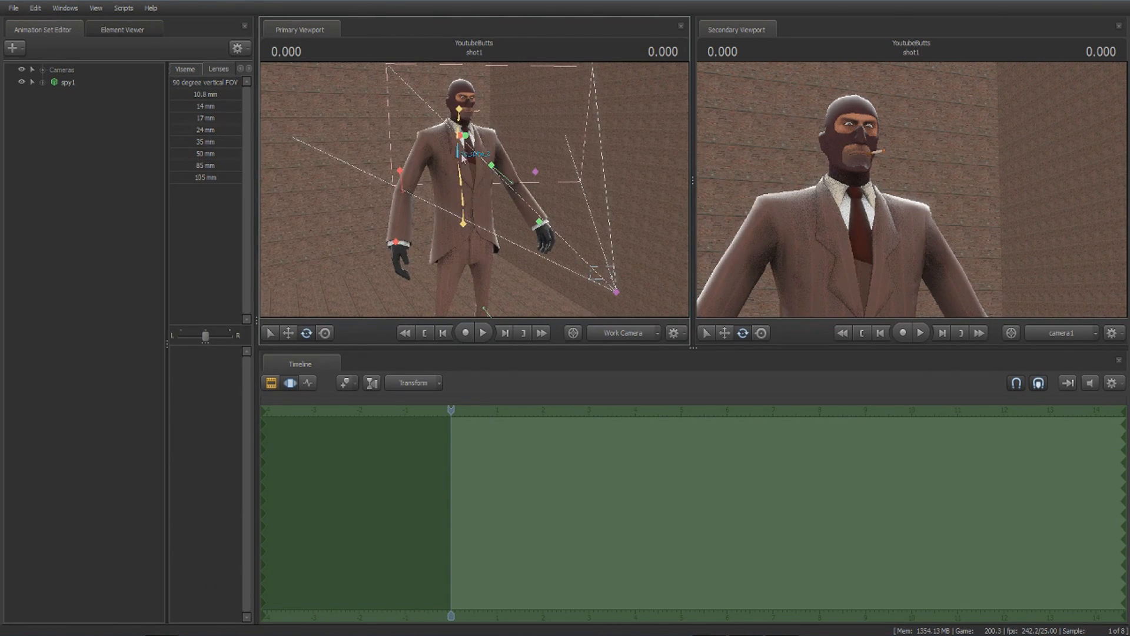
left_click(397, 241)
mouse_move(396, 243)
left_mouse_down()
mouse_move(406, 184)
mouse_move(372, 226)
mouse_move(461, 139)
mouse_move(346, 126)
mouse_move(472, 182)
mouse_move(401, 247)
left_mouse_up()
left_click(463, 224)
mouse_move(463, 223)
left_mouse_down()
mouse_move(444, 252)
mouse_move(484, 212)
mouse_move(472, 263)
mouse_move(465, 221)
left_mouse_up()
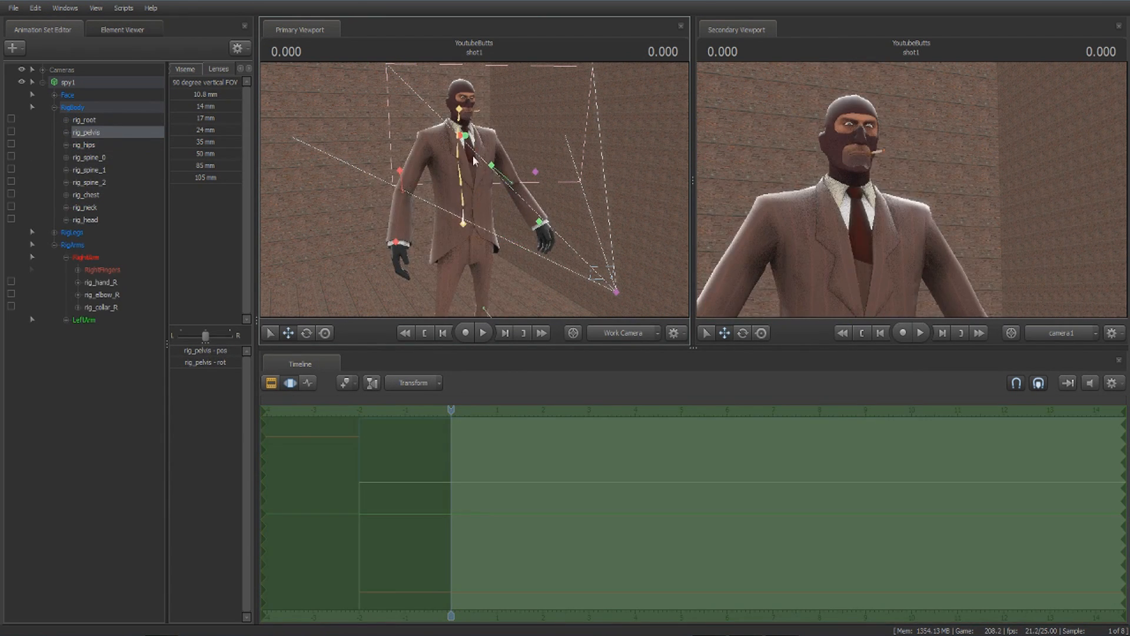
Try moving a spine control of the rig and undo the move.
left_click(462, 186)
left_click_drag(462, 183, 525, 164)
key("ctrl+z")
key("e")
key("w")
Try moving further body and right leg controls of the rig and undo each move.
left_click(476, 238)
key("w")
left_click_drag(477, 242, 476, 194)
key("ctrl+z")
left_click(391, 269, "ctrl")
left_click(446, 281, "ctrl")
key("ctrl+z")
key("ctrl+z")
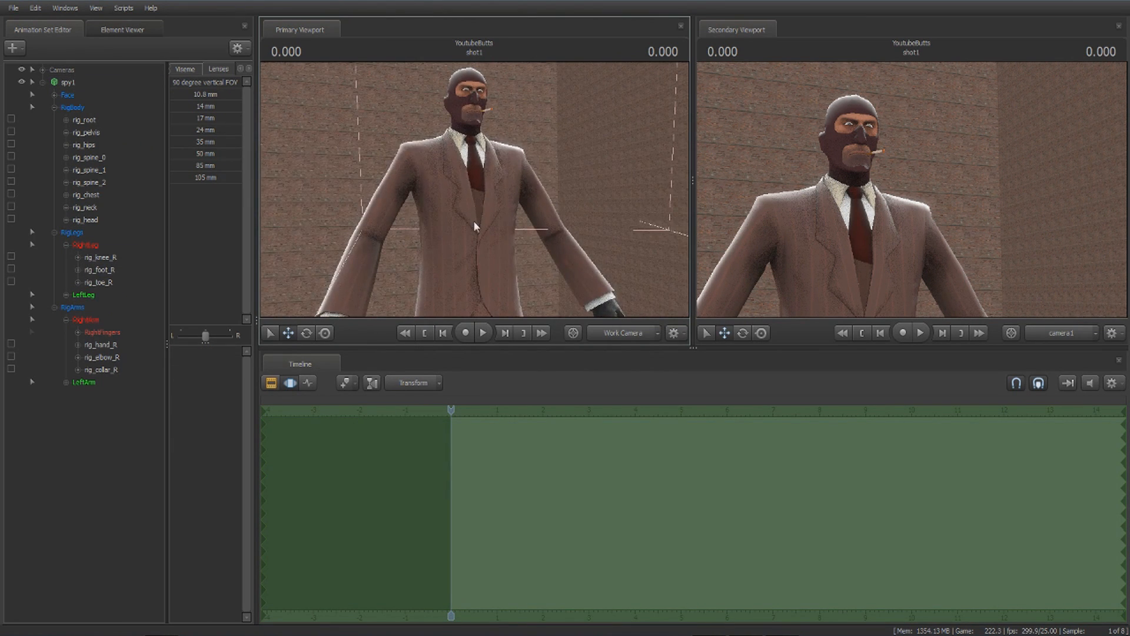
Twist the spy's torso by rotating the rig's spine controls, including rig_spine_2.
left_click_drag(500, 243, 510, 178)
key("s")
left_click(492, 248, "ctrl")
key("e")
left_click(490, 188, "ctrl")
left_click(493, 156, "ctrl")
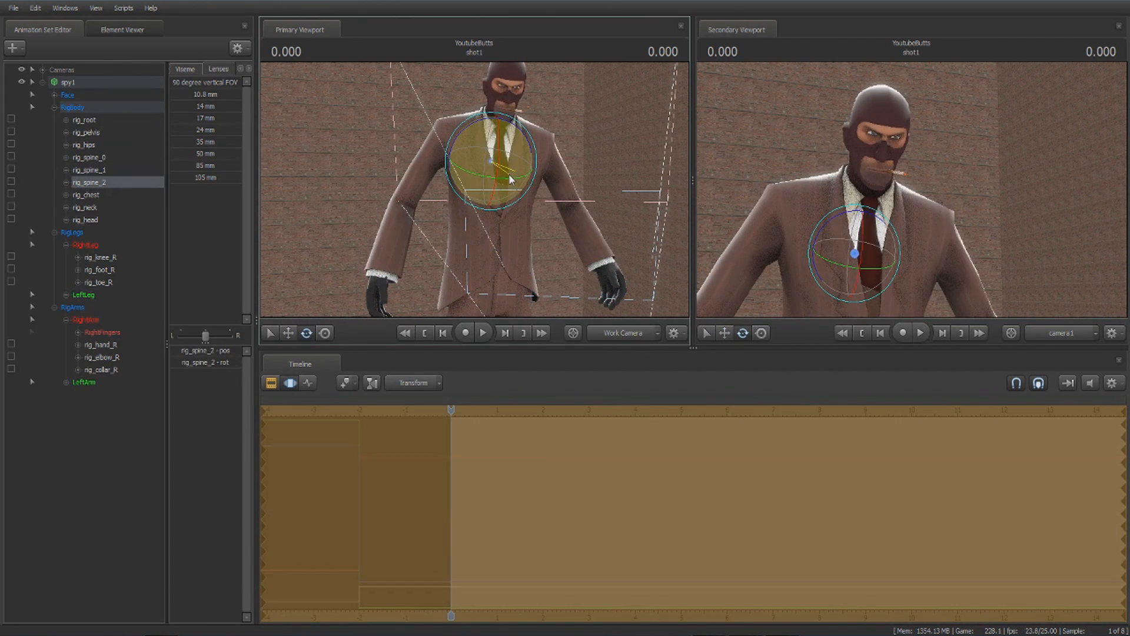
left_click(601, 182, "ctrl")
Undo all the spine rotations on the rig.
key("ctrl+z")
key("ctrl+z")
key("ctrl+z")
key("ctrl+z")
key("ctrl+z")
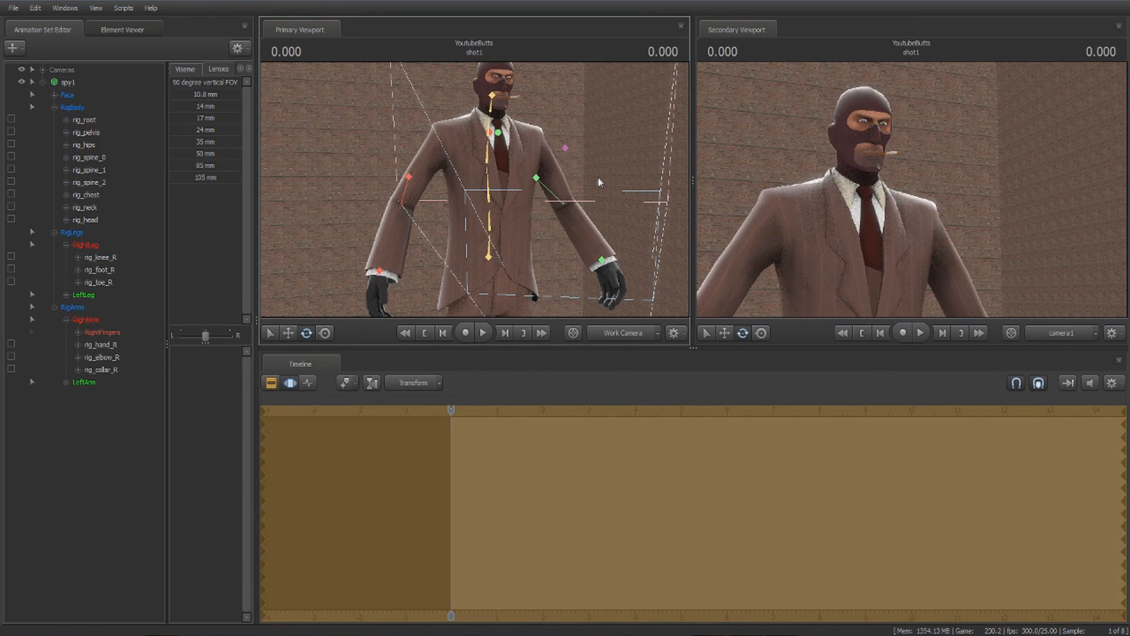
key("ctrl+z")
Detach the rig_biped_spy1 rig from spy1 and select the spy1 animation set.
right_click(65, 86)
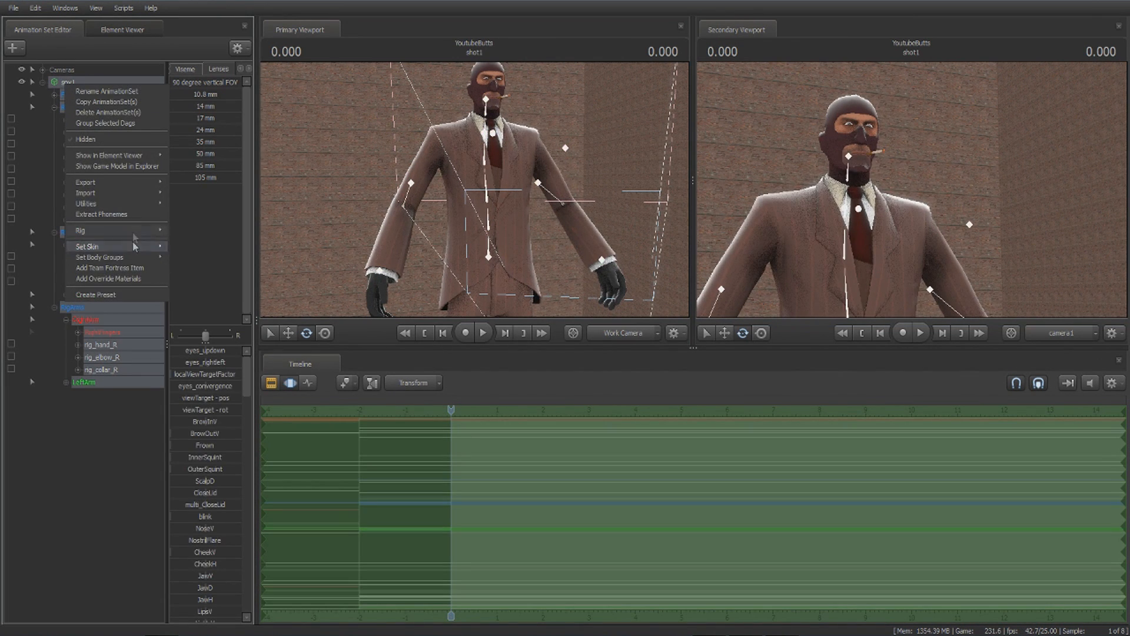
mouse_move(136, 232)
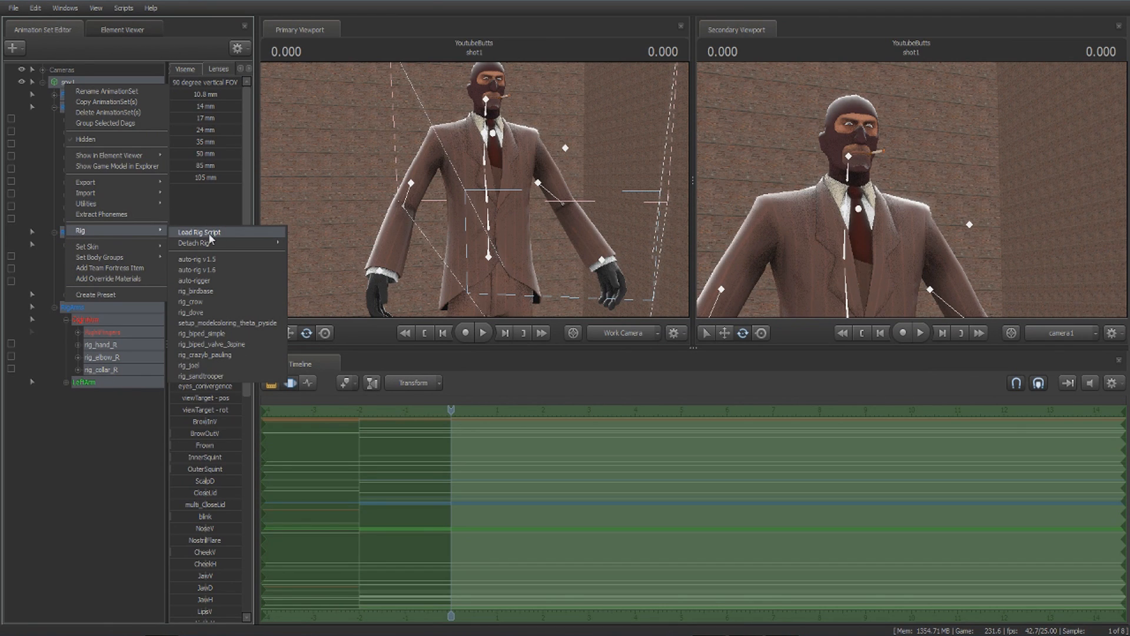
mouse_move(247, 245)
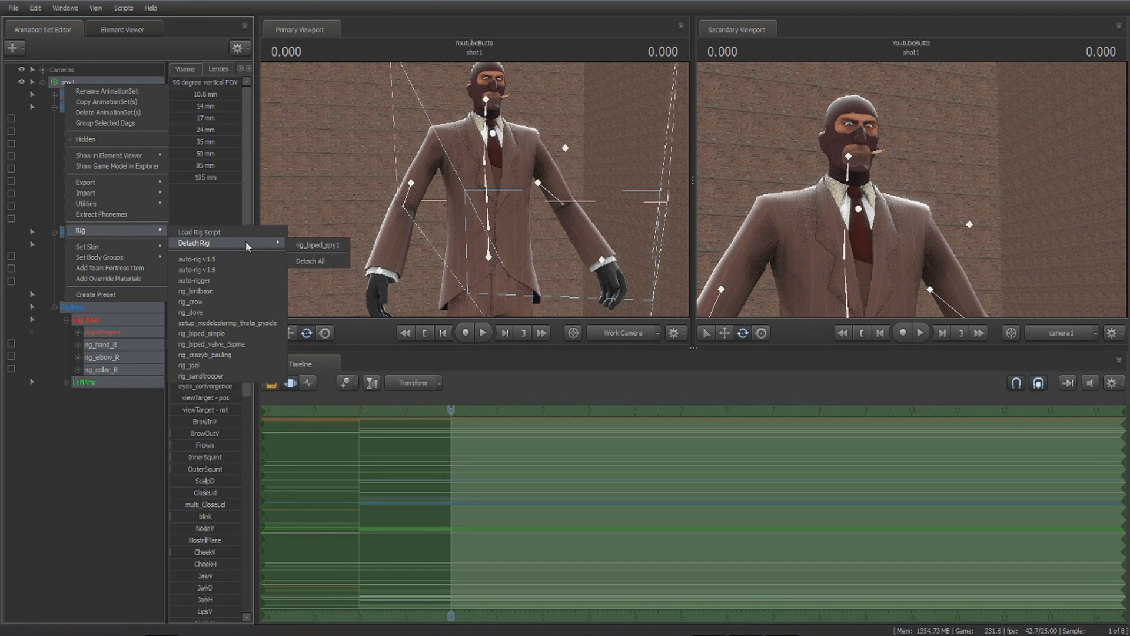
left_click(330, 246)
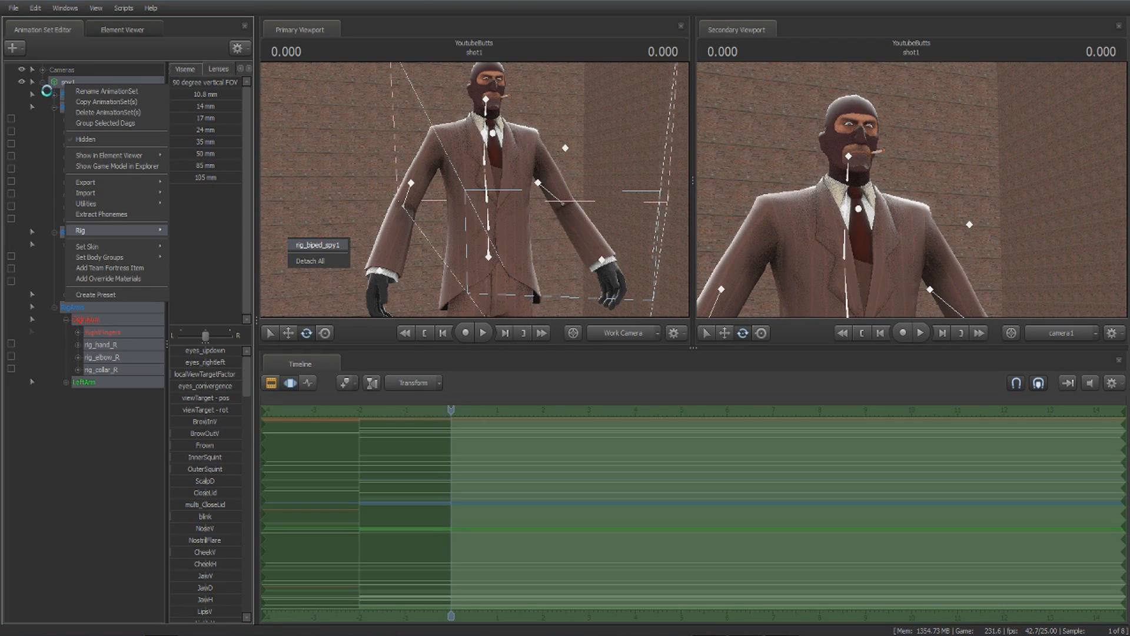
left_click_drag(425, 169, 452, 152)
left_click(73, 83)
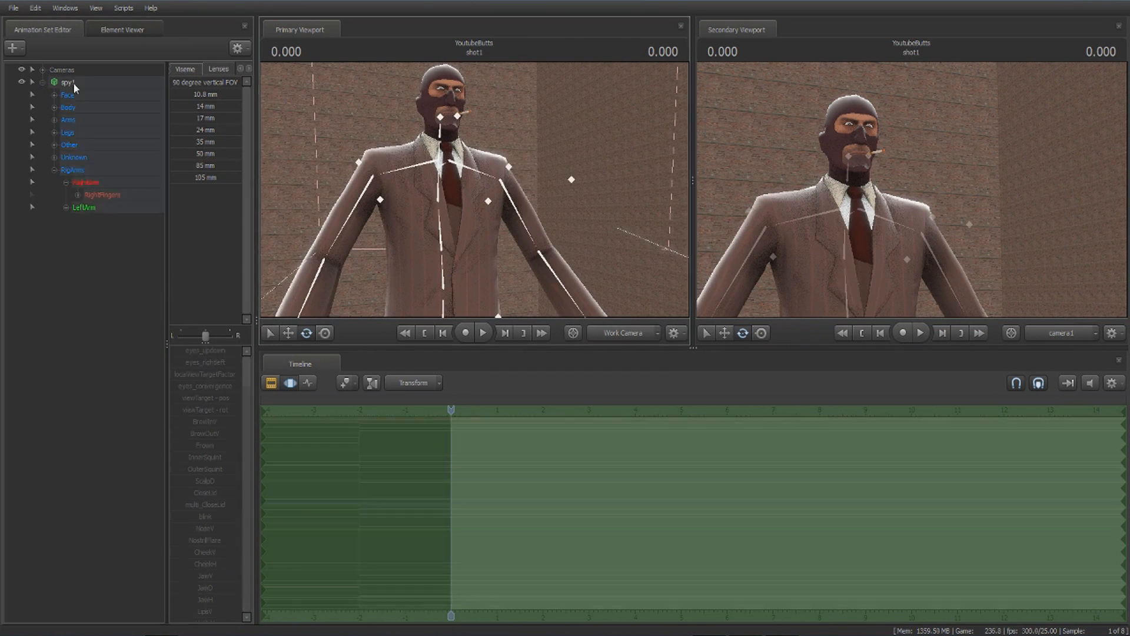
Preview the run_LOSER sequence for spy1, then import the SelectionMenu_Idle sequence onto it.
right_click(72, 83)
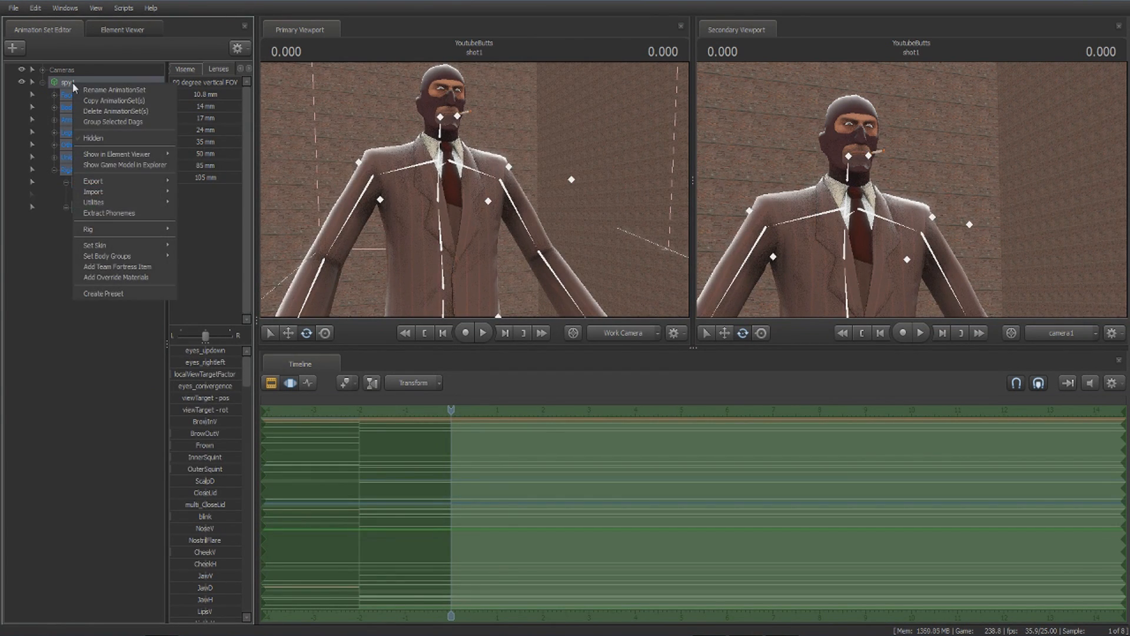
mouse_move(132, 192)
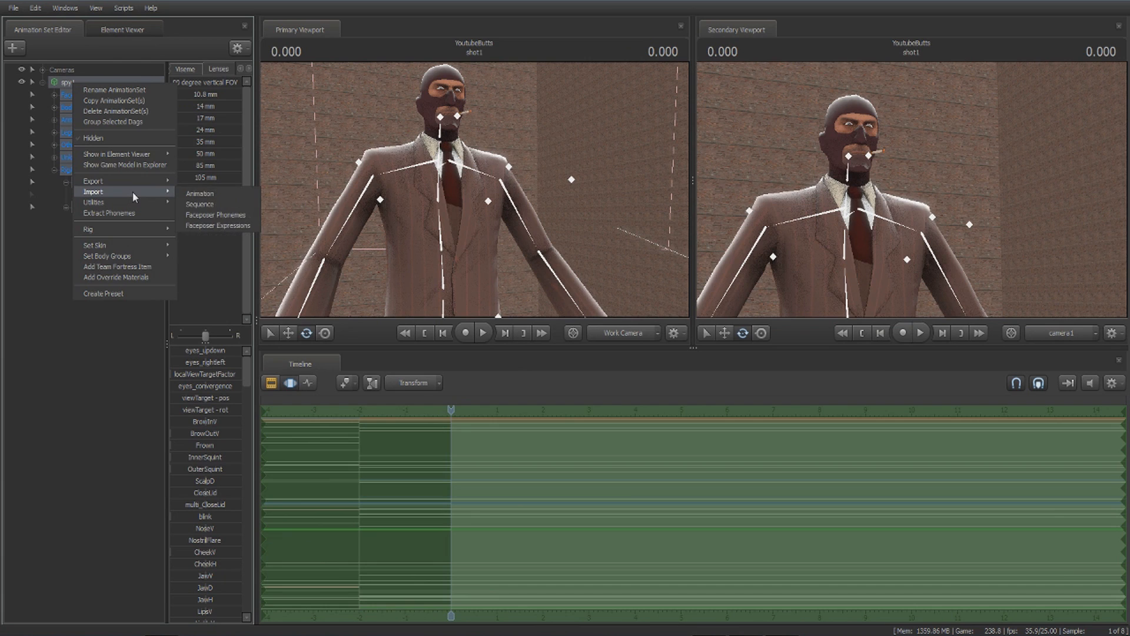
left_click(199, 204)
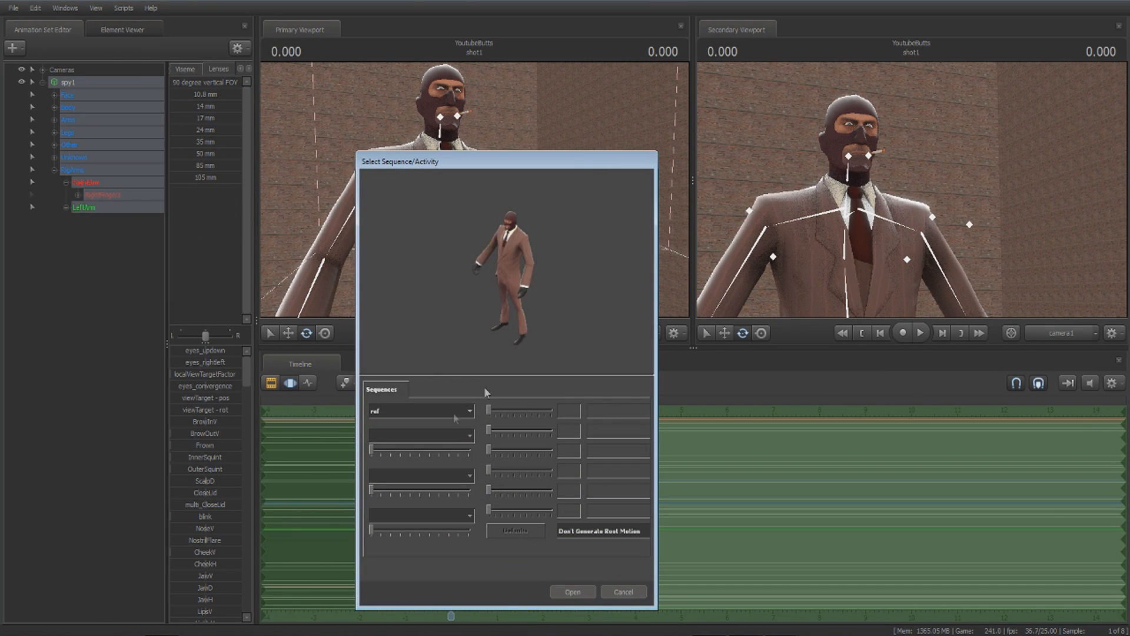
left_click(458, 411)
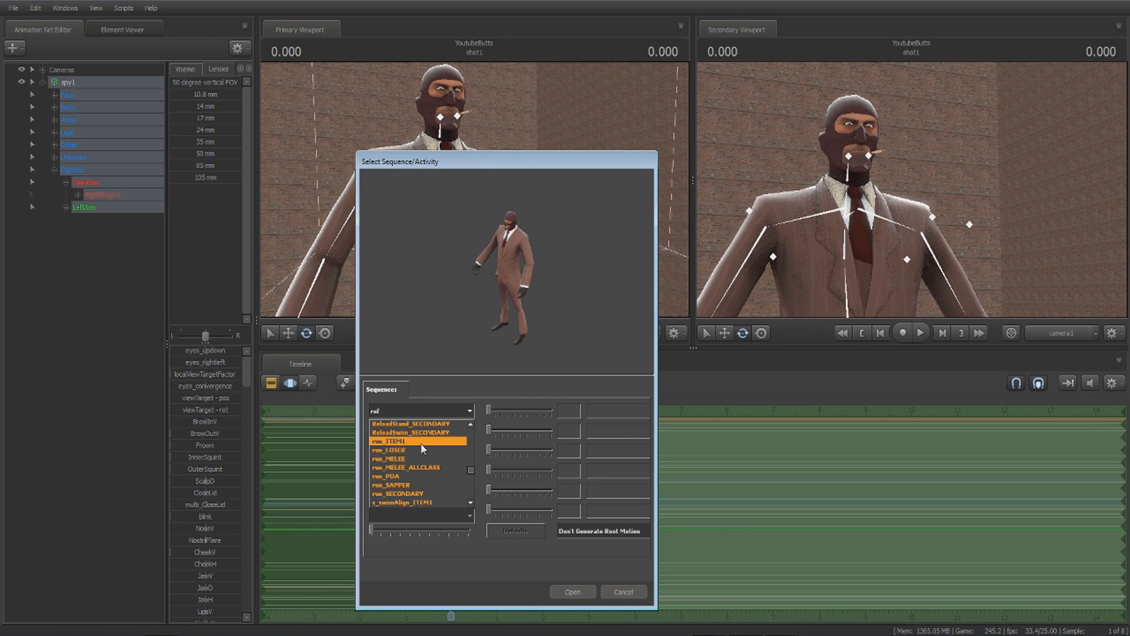
left_click(410, 450)
left_click(429, 412)
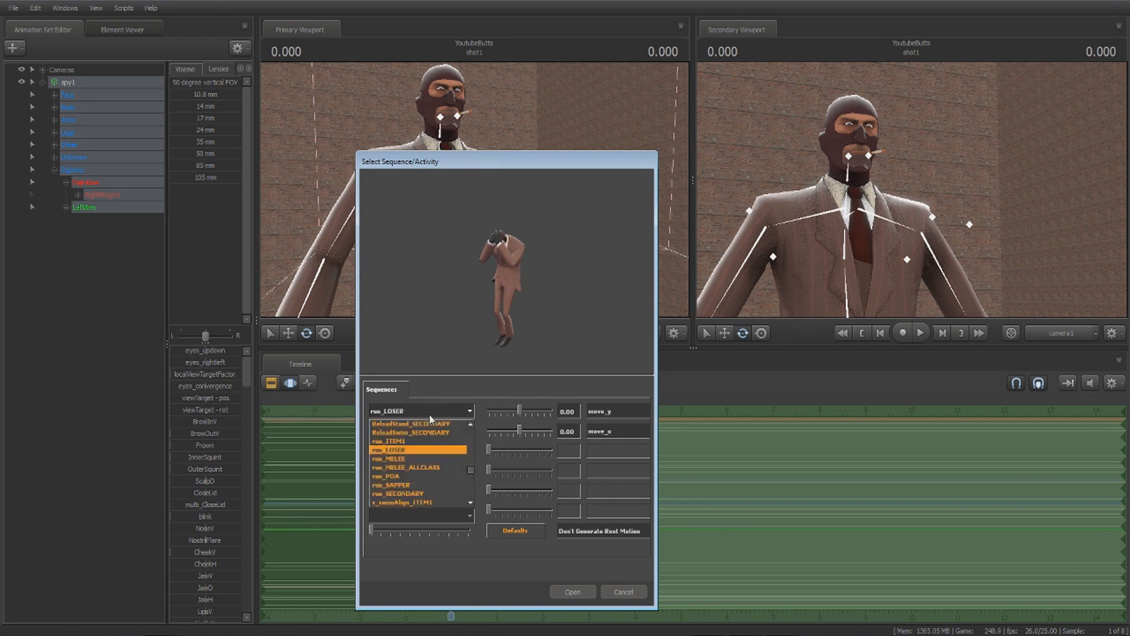
scroll(415, 453, "down", 1)
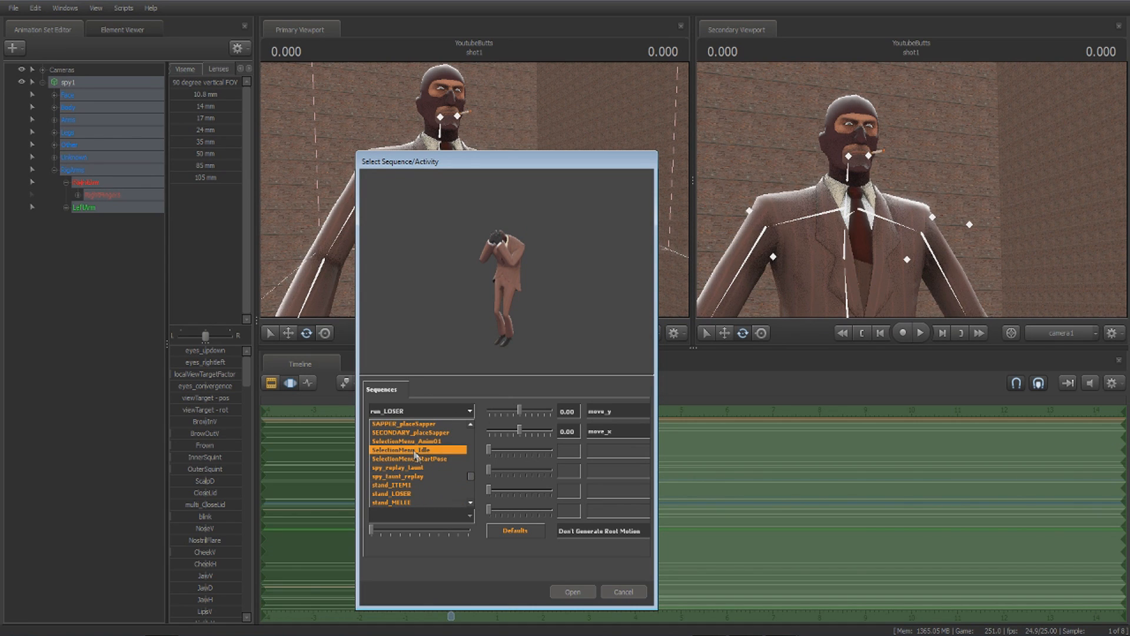
left_click(415, 451)
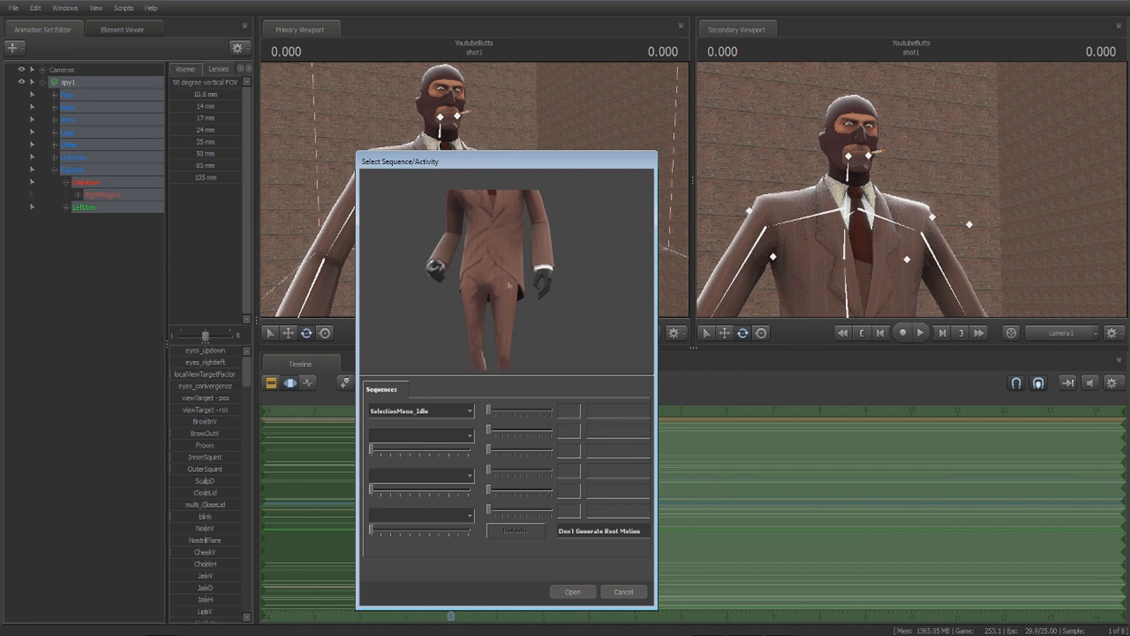
middle_click_drag(497, 218, 510, 263)
right_click_drag(509, 251, 555, 293)
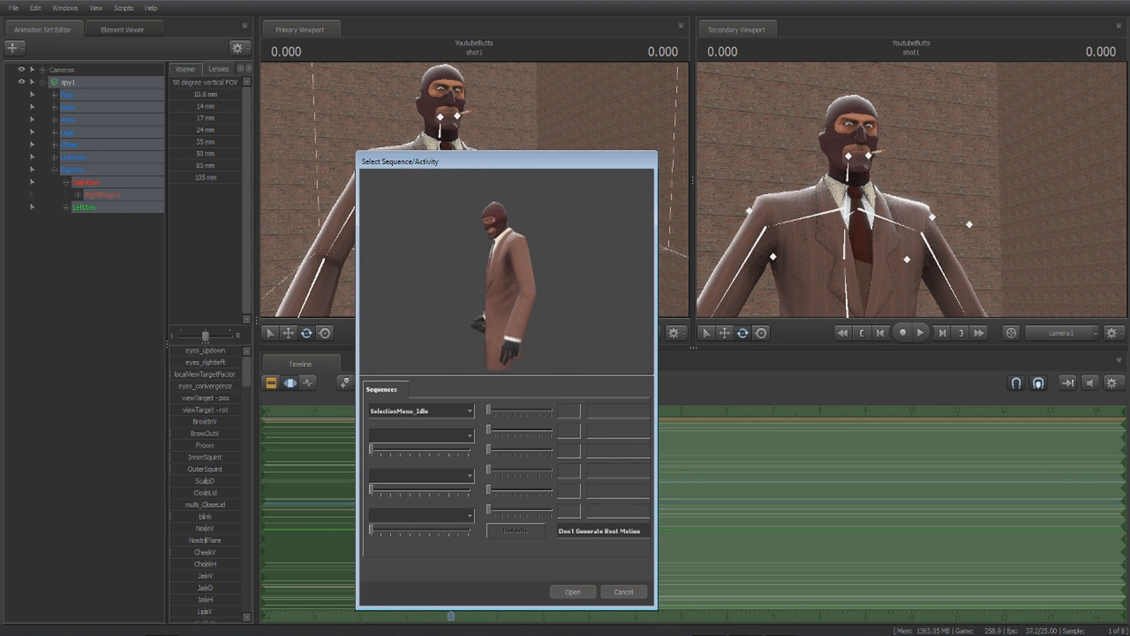
left_click(572, 591)
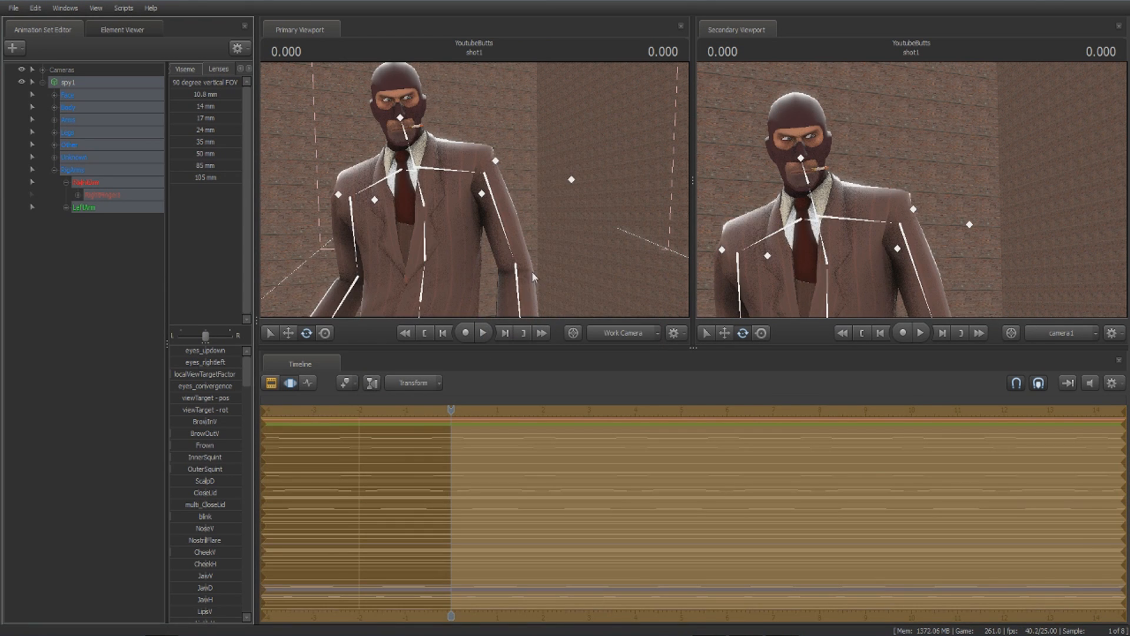
Undo the sequence import on spy1.
key("s")
mouse_move(475, 194)
left_mouse_down()
mouse_move(473, 206)
mouse_move(476, 189)
mouse_move(500, 212)
mouse_move(462, 187)
left_mouse_up()
key("w")
key("w")
key("s")
key("ctrl+z")
key("w")
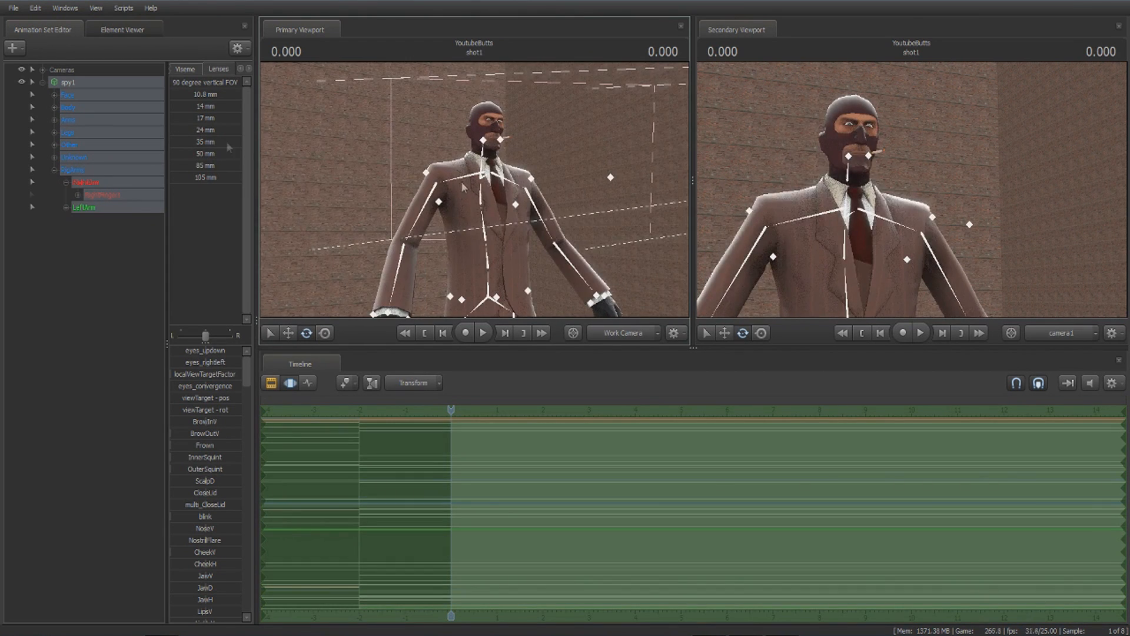
Attach the biped rig to spy1 again.
right_click(75, 91)
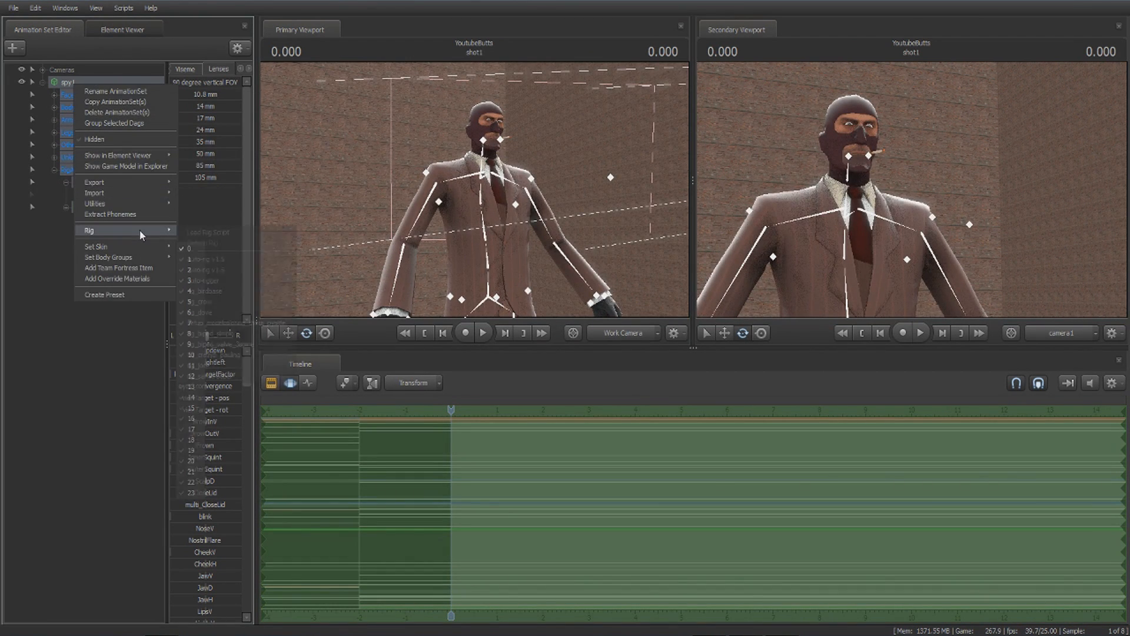
left_click(240, 336)
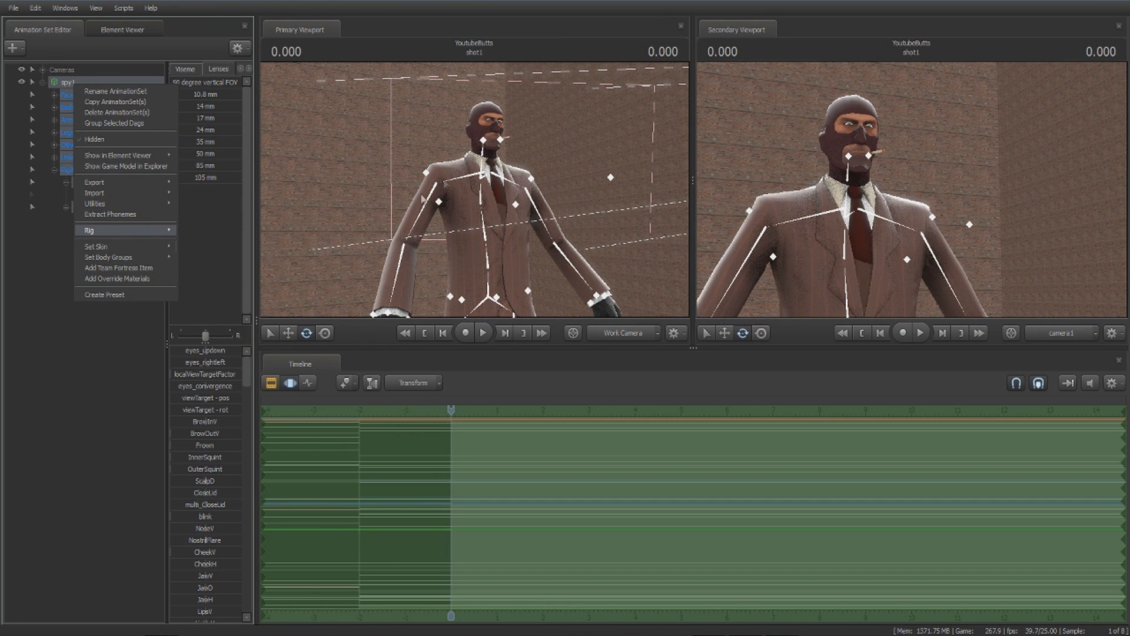
key("s")
left_click_drag(438, 169, 456, 180)
key("ctrl")
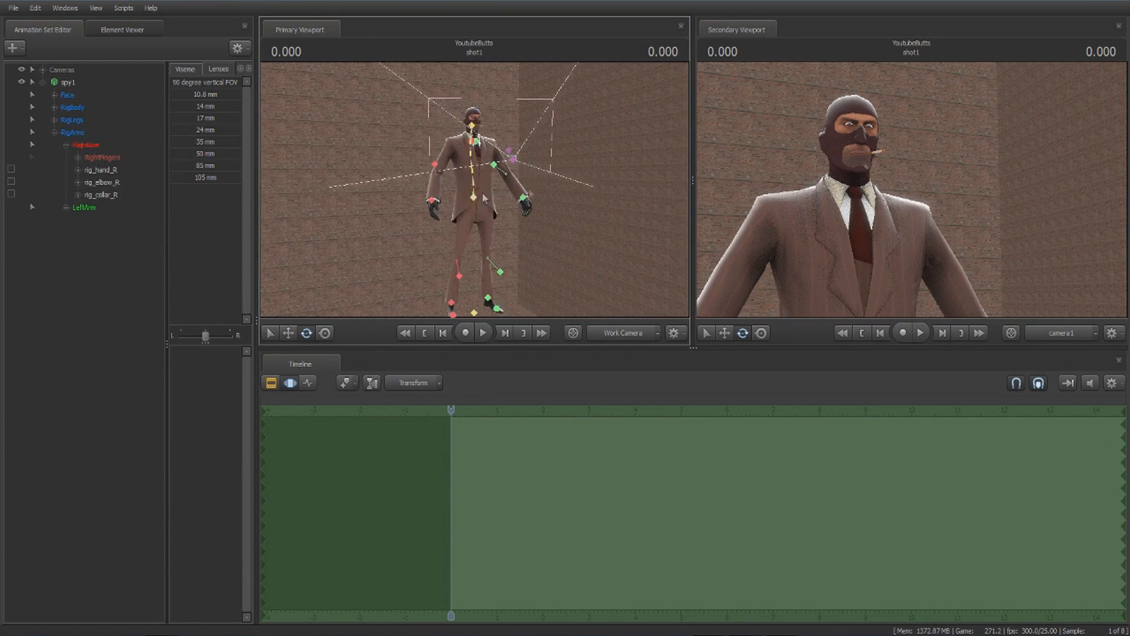
Select the camera and move camera1 back to frame the spy from the thighs up.
left_click(72, 70)
key("s")
left_click_drag(912, 189, 918, 189)
key("s")
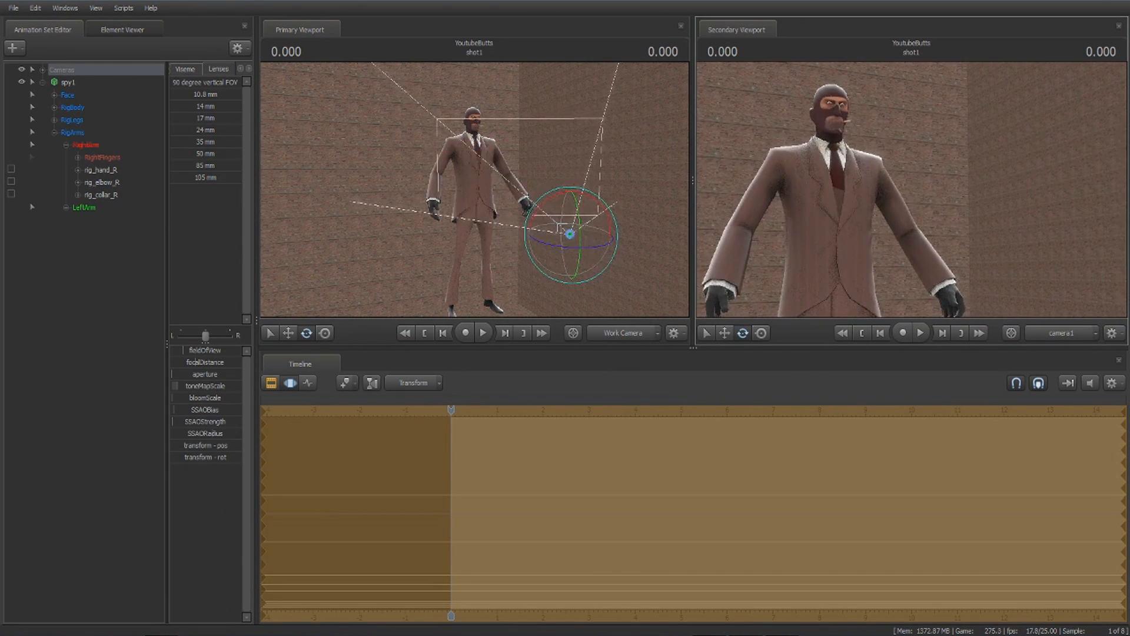
Collapse the spy1 controls and start an animation set for a new model, with the mod filter on tf_movies.
right_click(97, 235)
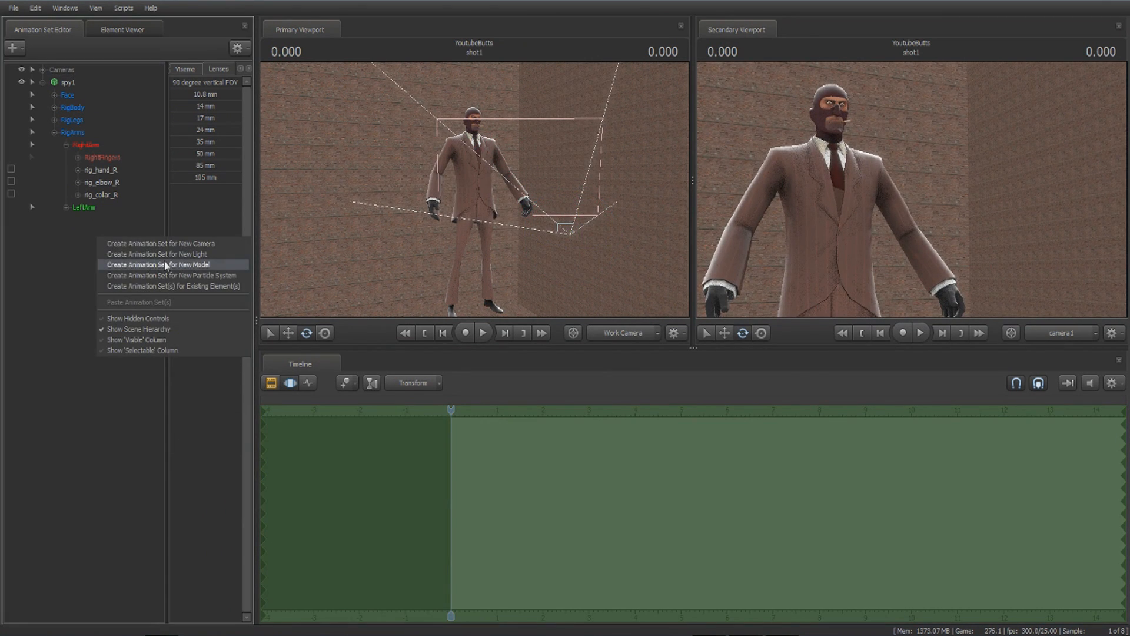
left_click(42, 82)
right_click(71, 117)
left_click(272, 169)
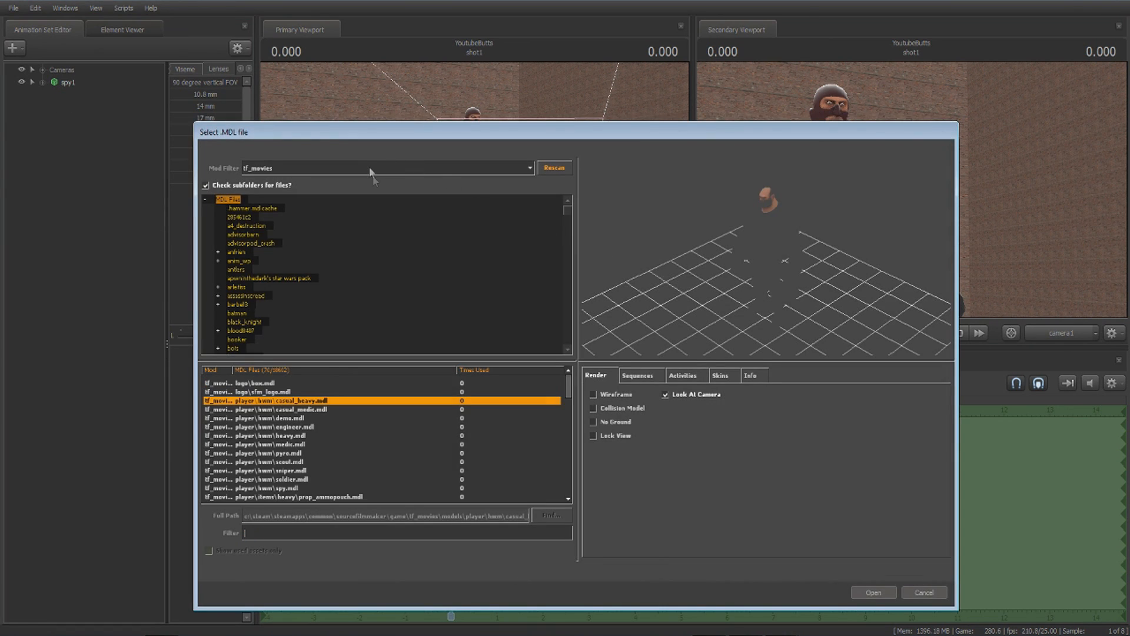
left_click(366, 168)
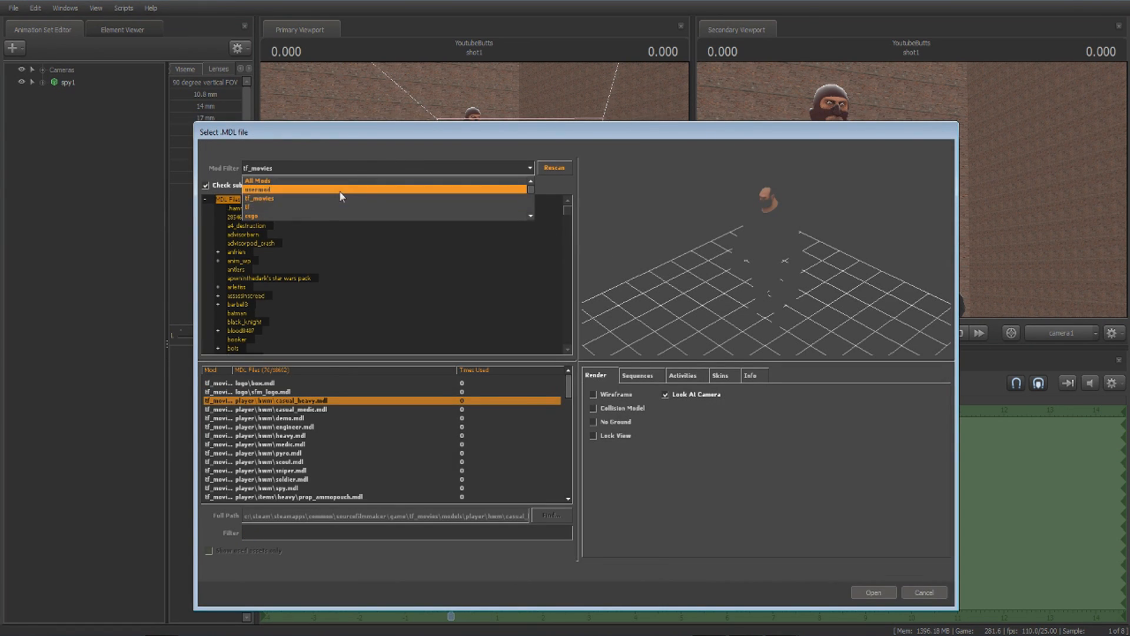
left_click(295, 198)
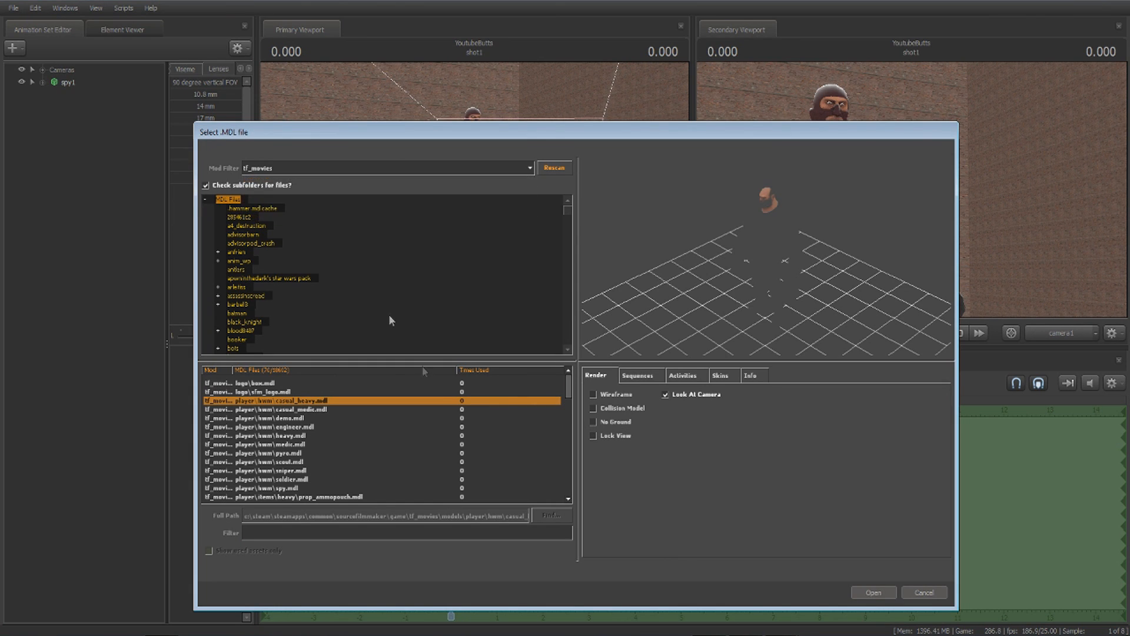
Browse the tf_movies models and preview several of them, including chain001_loop02.mdl.
scroll(446, 409, "down", 4)
scroll(444, 406, "down", 3)
left_click(355, 411)
left_click(361, 436)
left_click(362, 454)
scroll(357, 450, "down", 2)
left_click(352, 436)
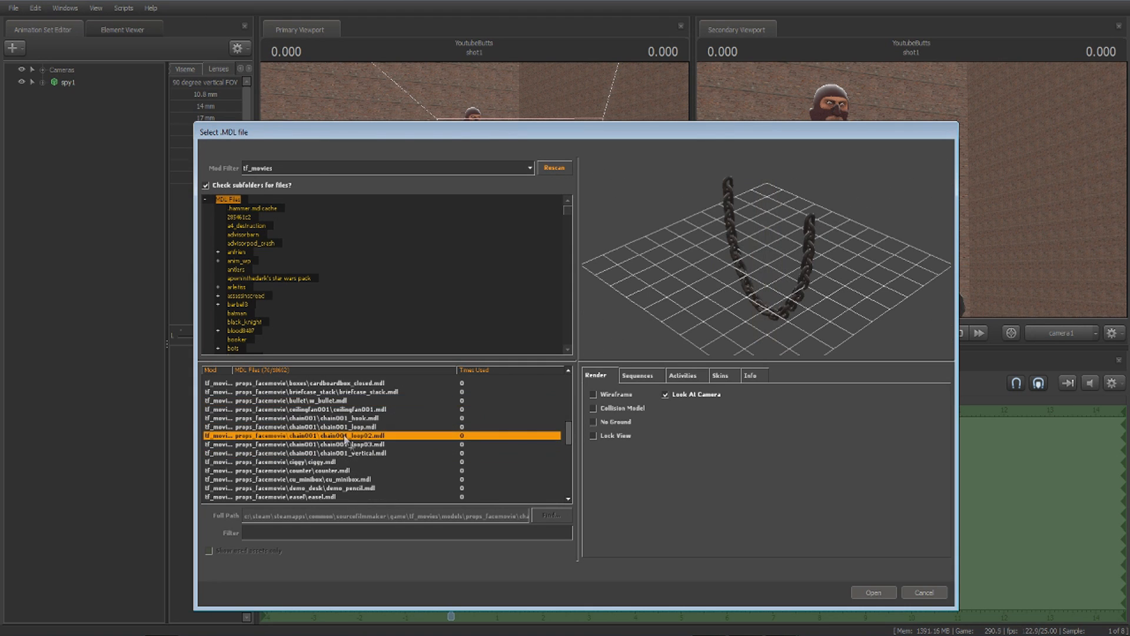
Switch the mod filter to tf and preview several player item models, including pyro_tripwire_mask.mdl.
left_click(322, 169)
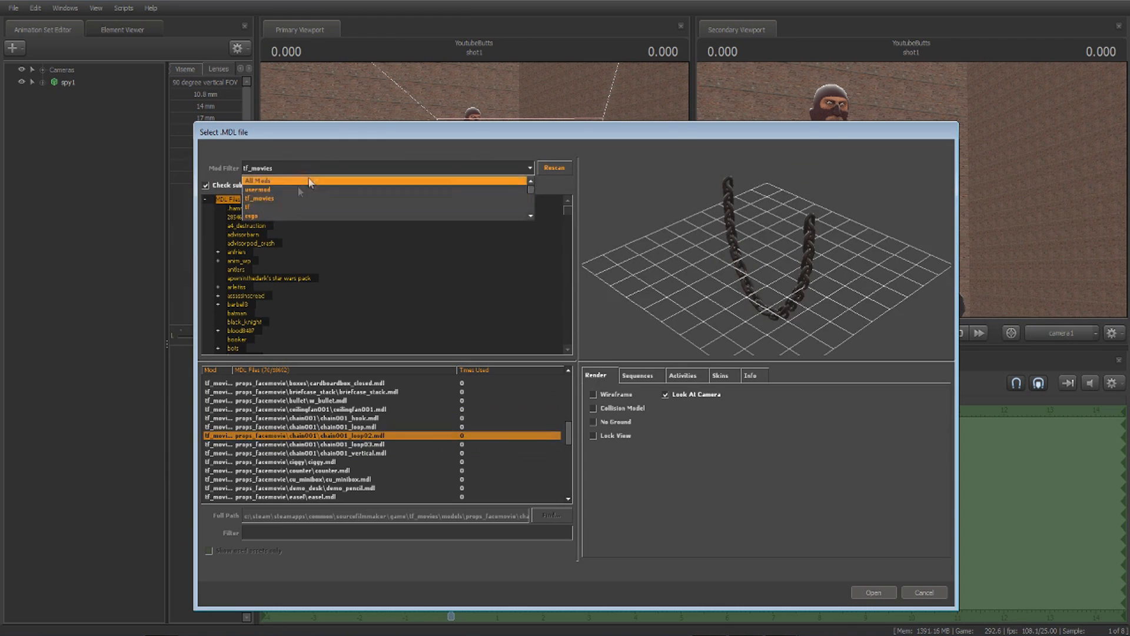
left_click(276, 208)
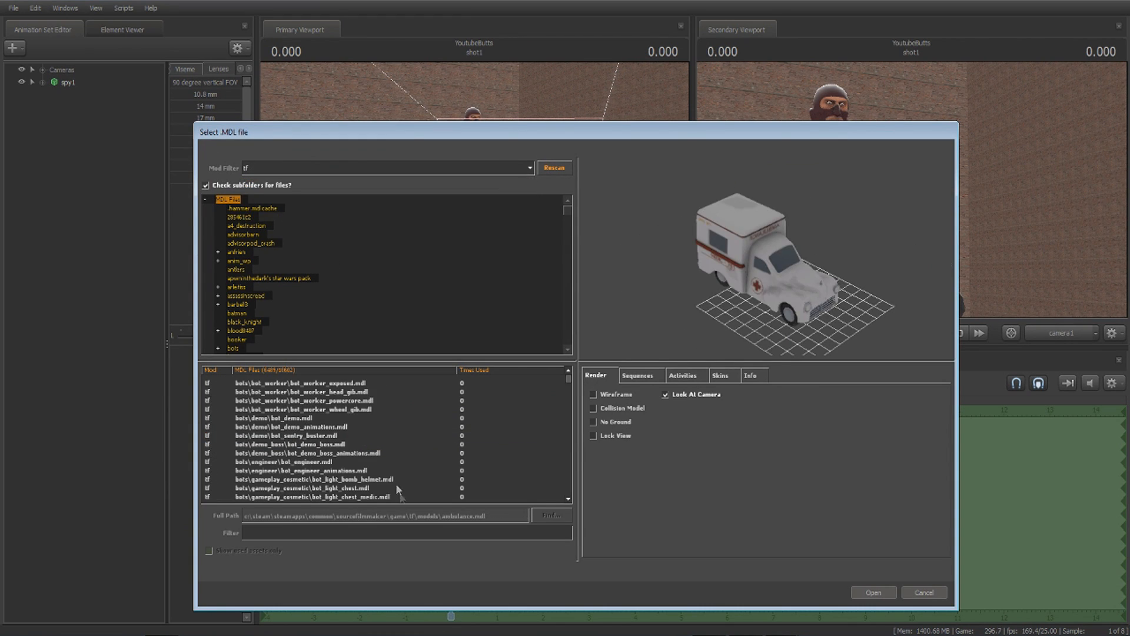
scroll(351, 436, "down", 10)
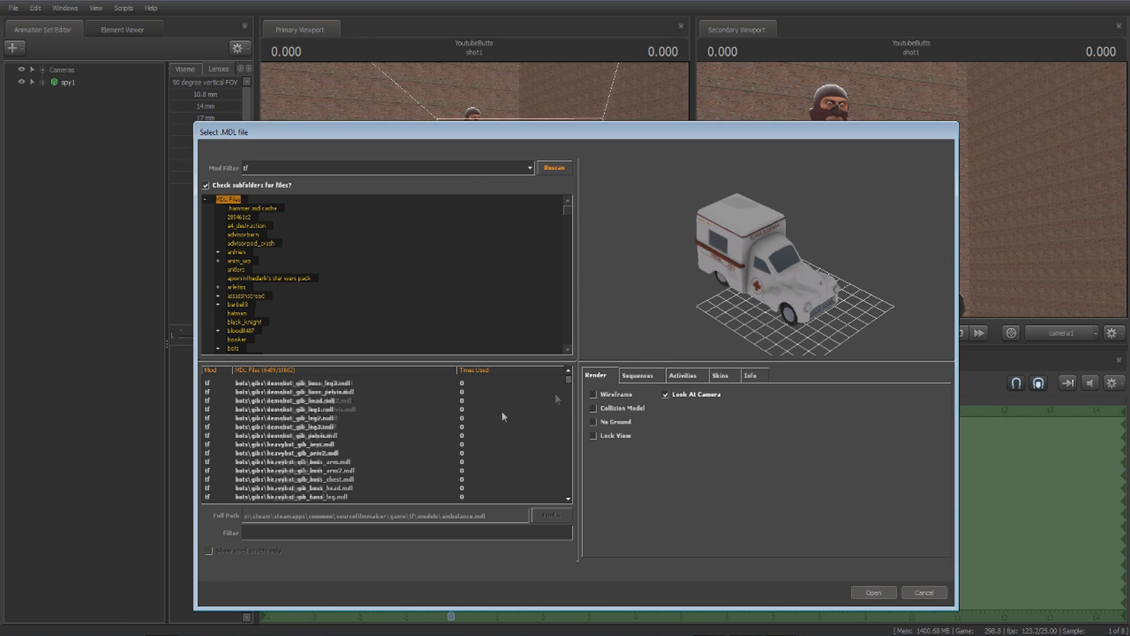
left_click_drag(569, 389, 569, 418)
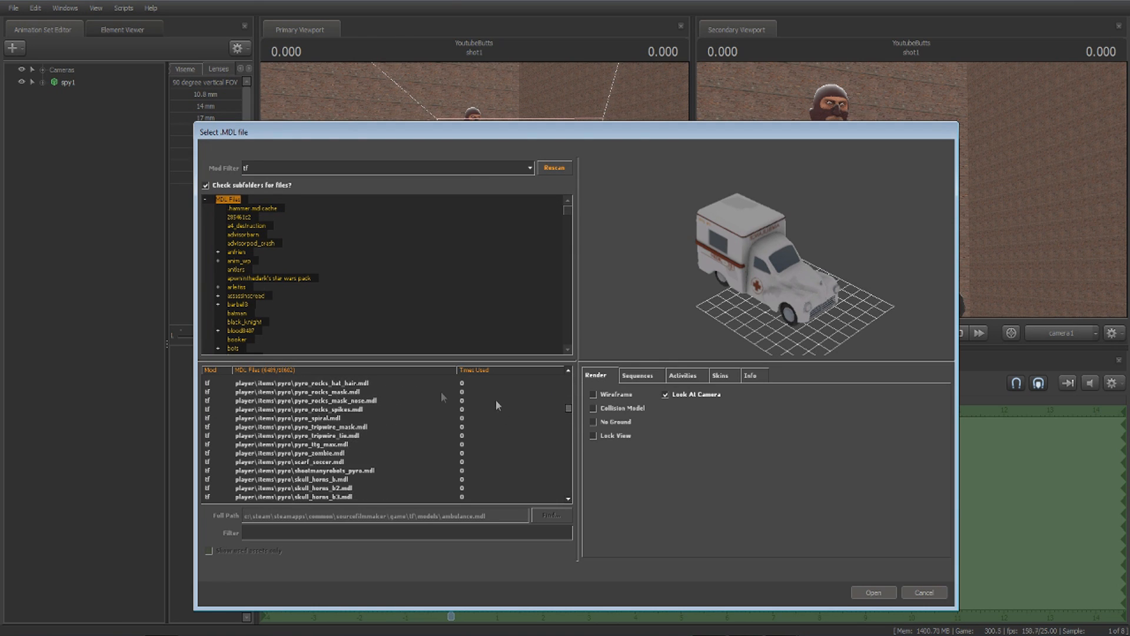
left_click(453, 392)
left_click(381, 428)
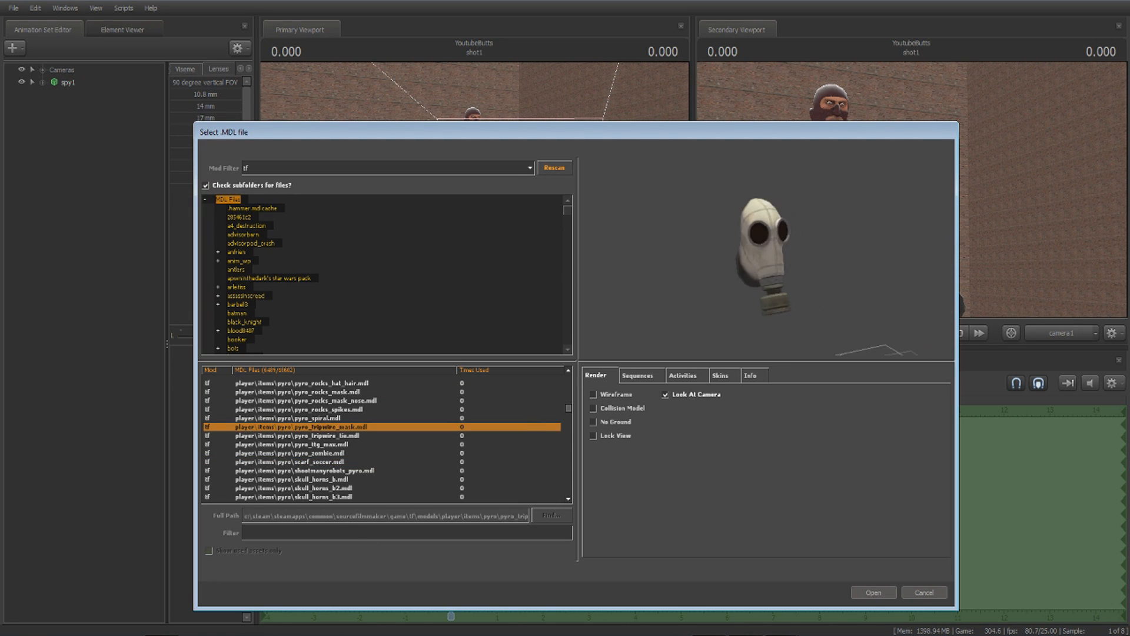
scroll(339, 462, "down", 3)
scroll(329, 449, "down", 1)
left_click(330, 447)
scroll(330, 449, "down", 2)
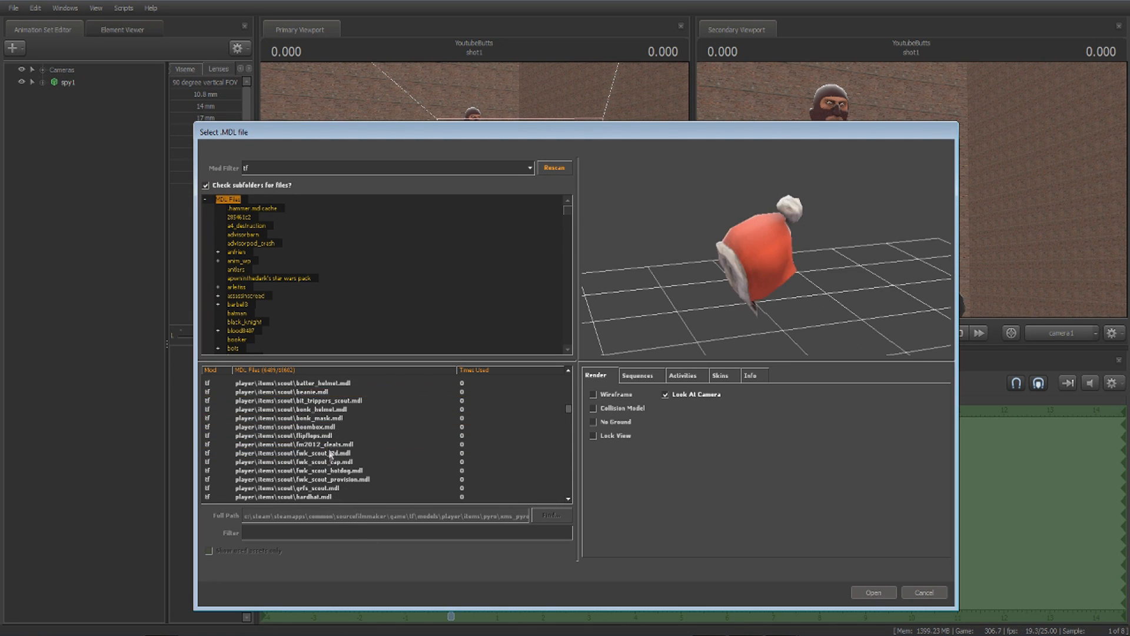
left_click(332, 454)
scroll(333, 455, "down", 3)
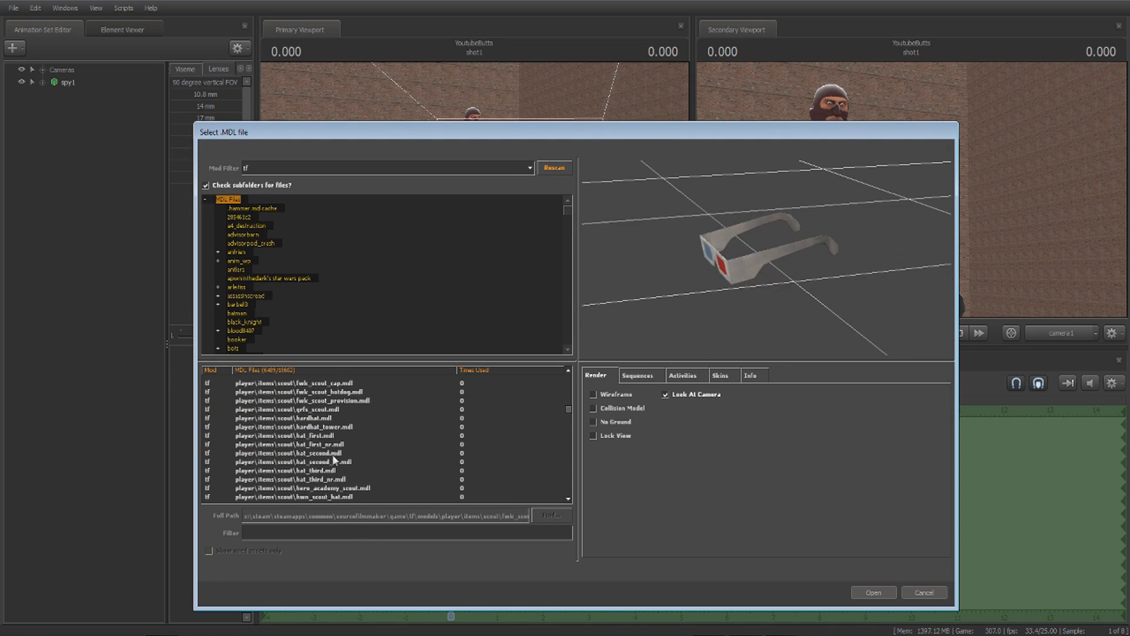
Filter the models by "crate" and add props_hydro\barrel_crate_half.mdl to the scene.
left_click(340, 532)
type("crate")
left_click(309, 392)
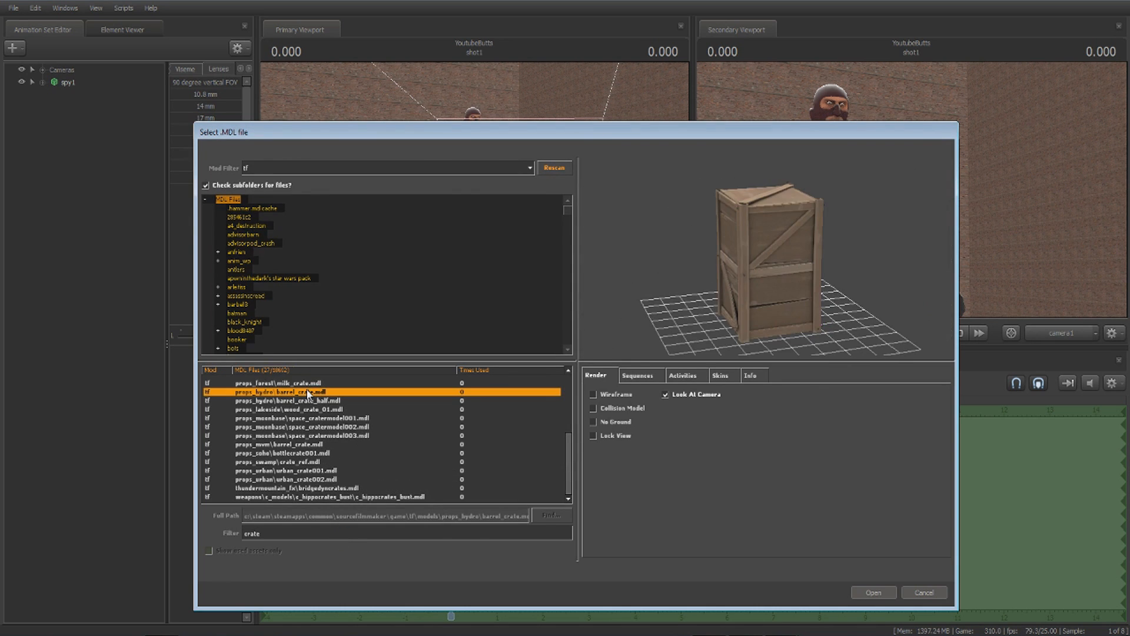
left_click(346, 401)
double_click(346, 401)
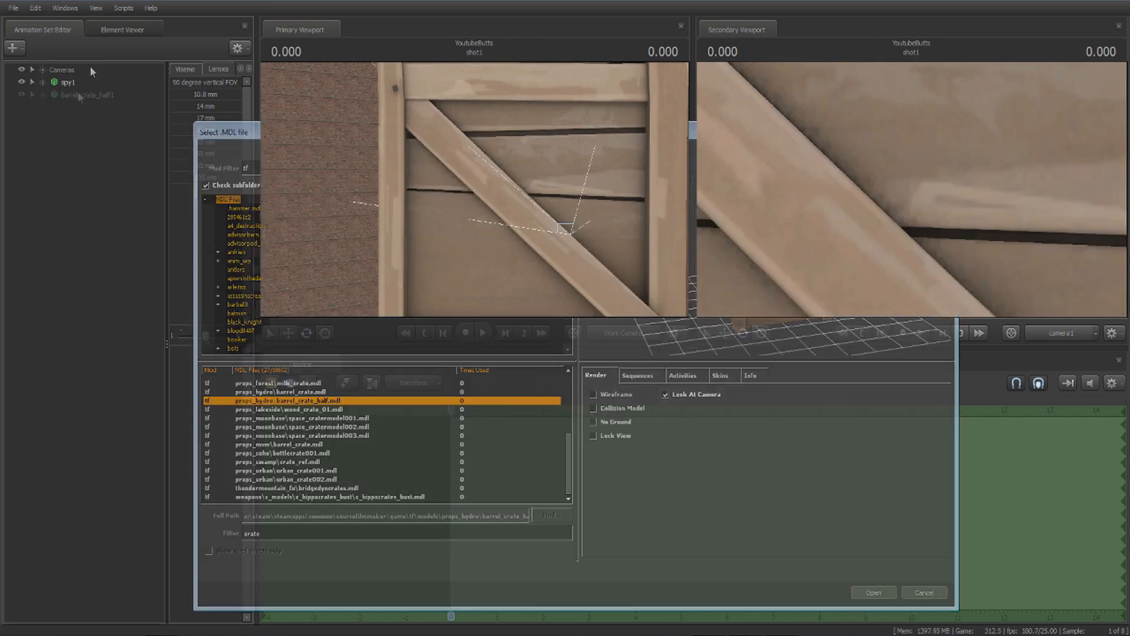
Move the barrel_crate_half1 crate to the floor behind the spy.
left_click_drag(475, 190, 445, 192)
key("s")
key("w")
key("w")
key("d")
key("s")
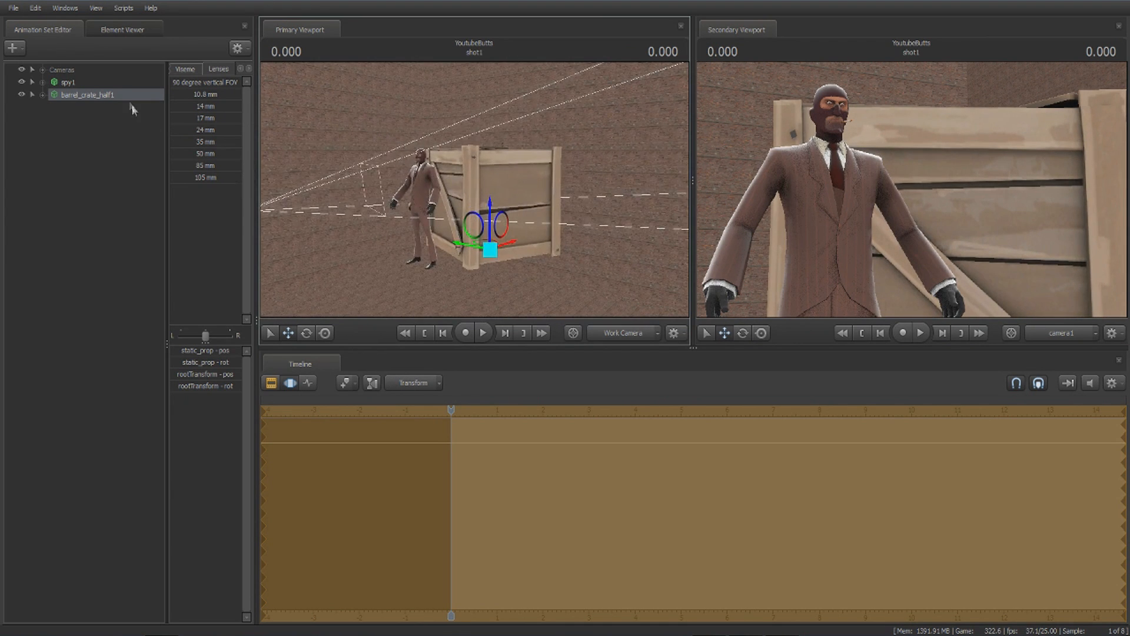
Add a scale control to barrel_crate_half1 and shrink the crate to about half size with rootTransform_scale.
right_click(112, 97)
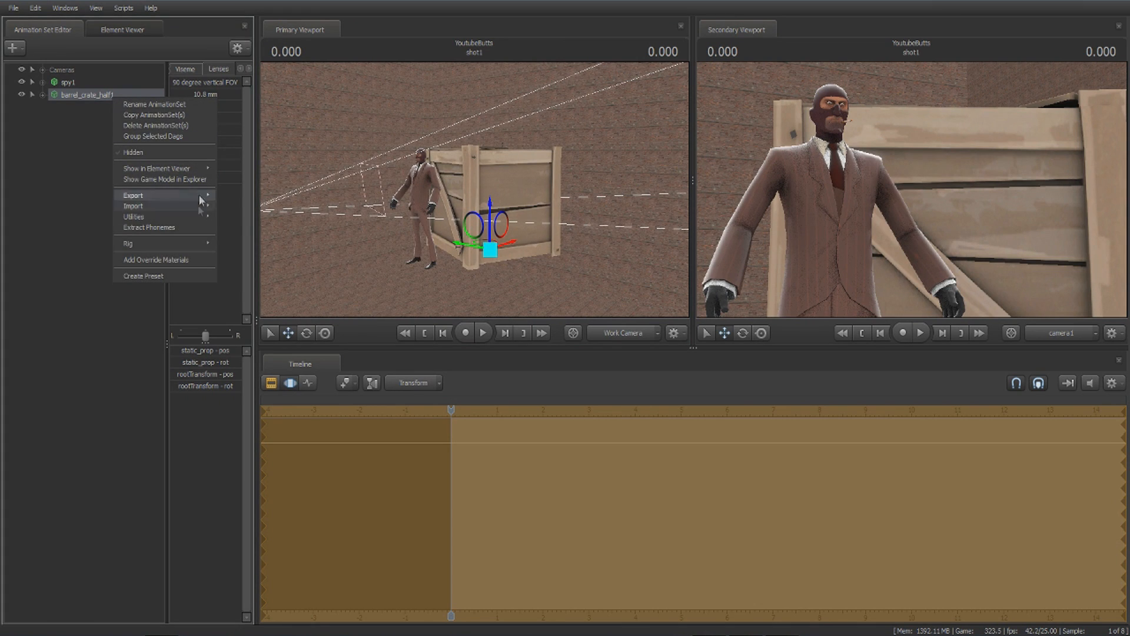
mouse_move(194, 216)
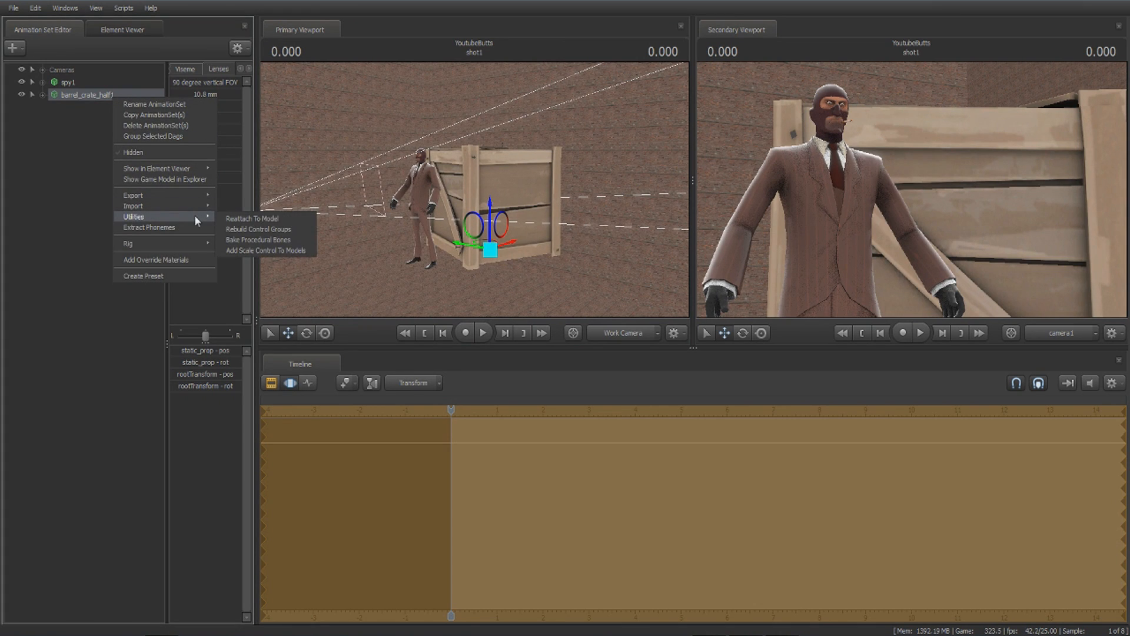
left_click(287, 251)
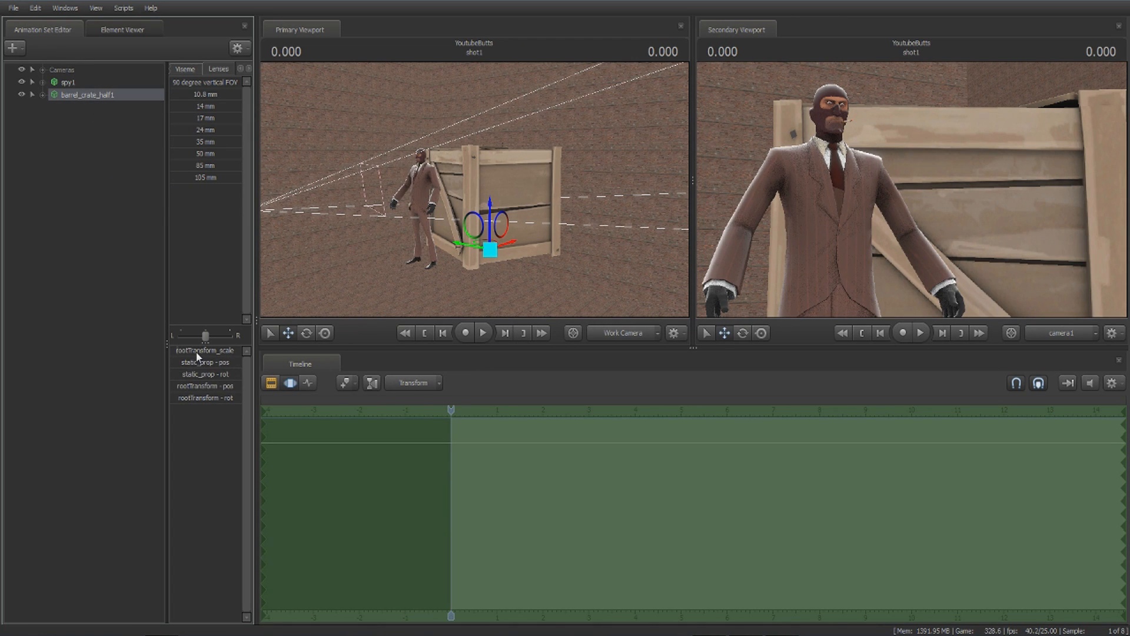
mouse_move(185, 353)
left_mouse_down()
mouse_move(223, 354)
mouse_move(175, 350)
left_mouse_up()
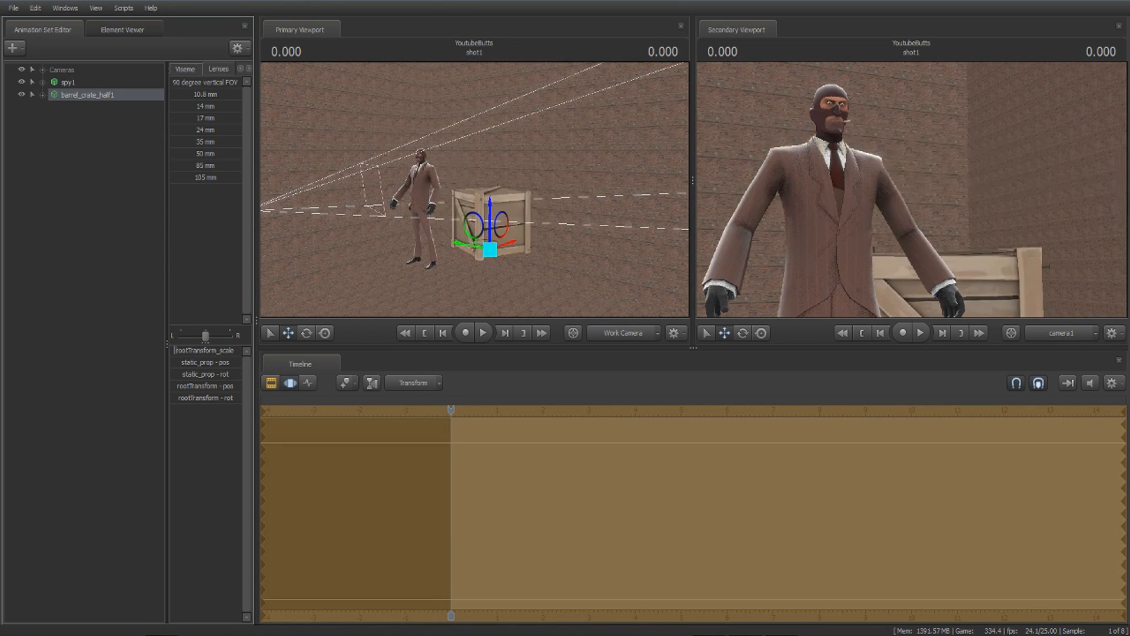
Move the shrunken crate closer to the spy's side.
scroll(446, 204, "up", 6)
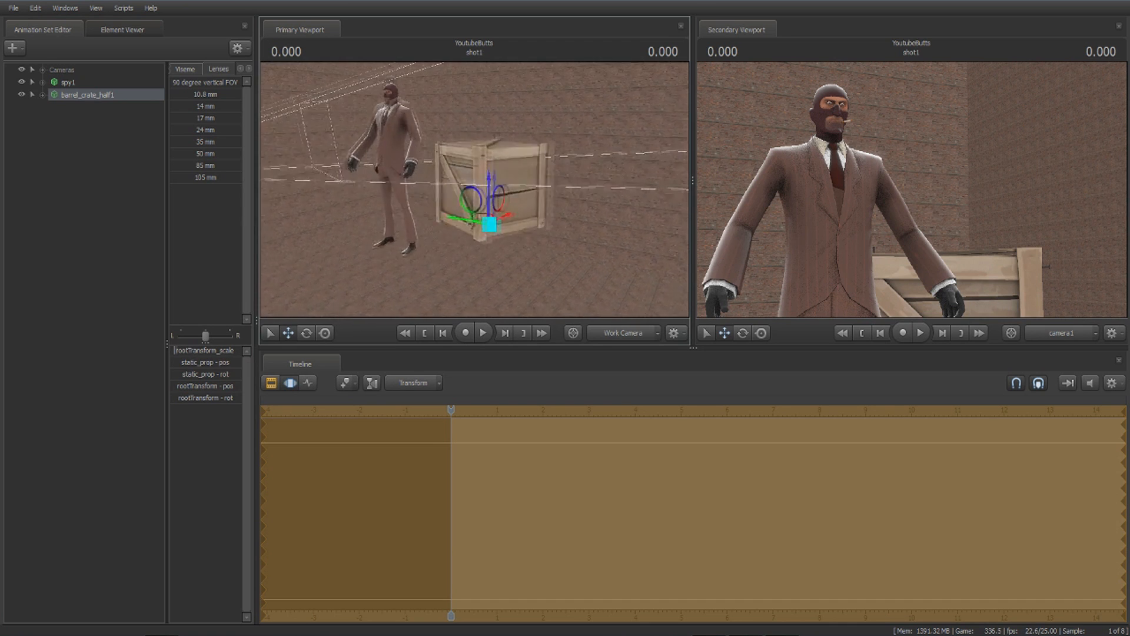
left_click_drag(470, 217, 454, 236)
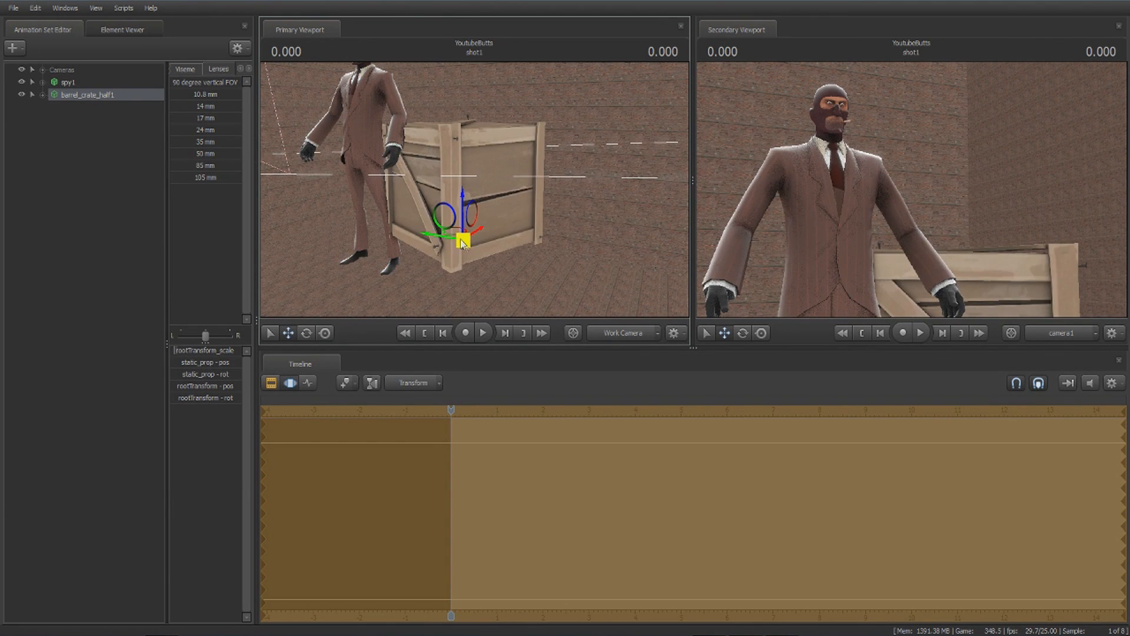
Select the Cameras group, spy1 and barrel_crate_half1 together and move them to a different spot on the map's floor.
key("s")
left_click_drag(382, 219, 365, 218)
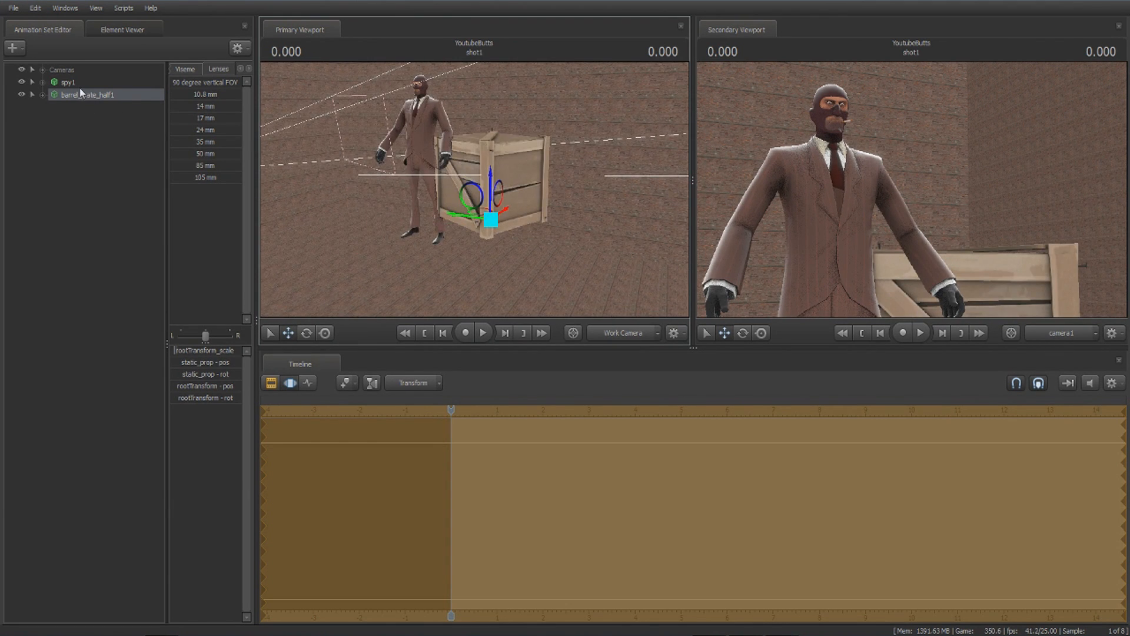
left_click(71, 73, "shift")
left_click_drag(413, 114, 382, 117)
key("s")
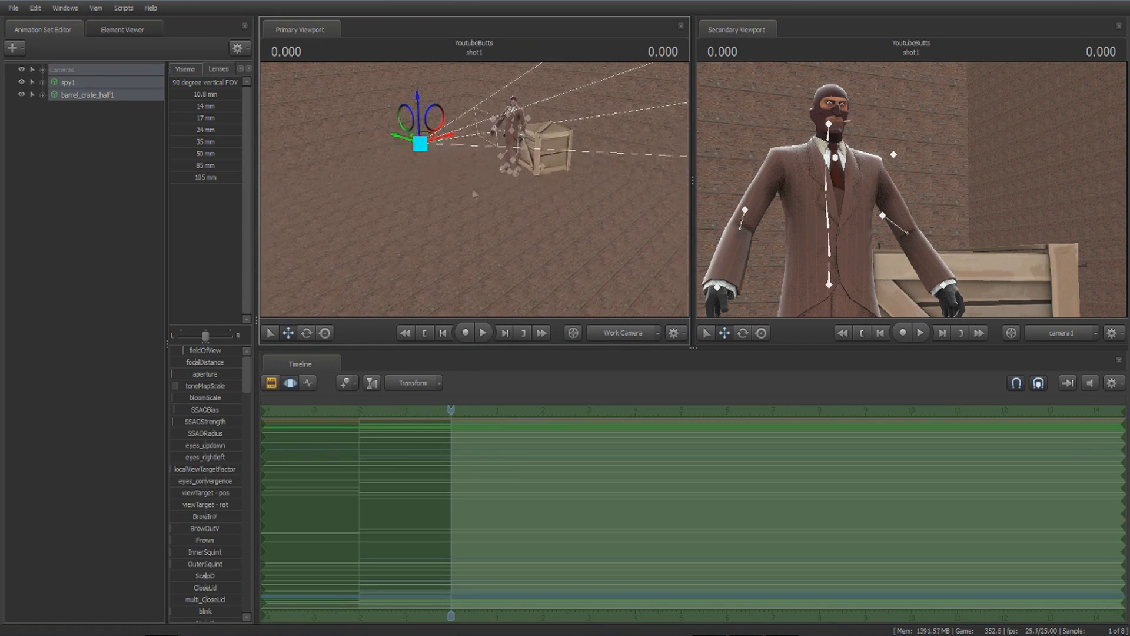
left_click(75, 93, "ctrl")
left_click(70, 85, "ctrl")
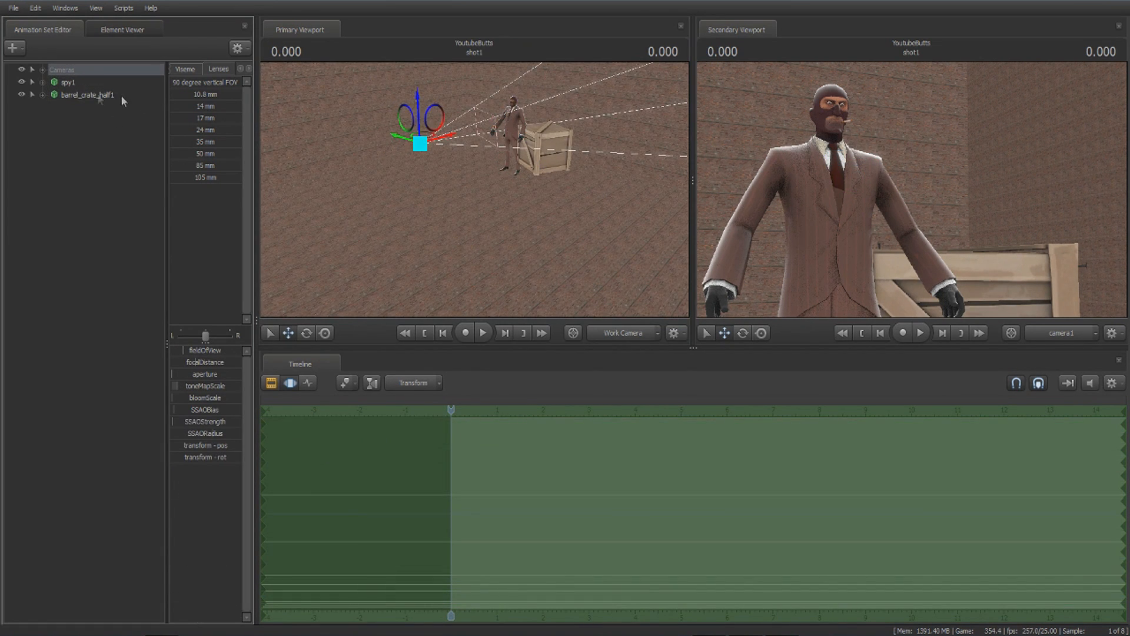
left_click(82, 84, "ctrl")
left_click_drag(544, 169, 484, 275)
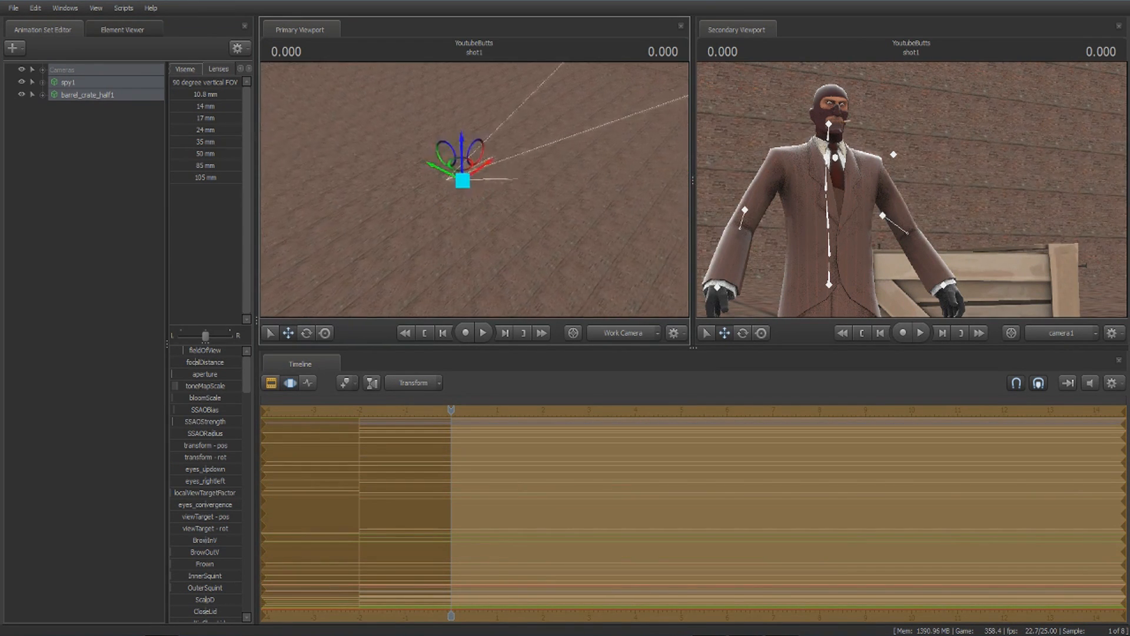
key("w")
mouse_move(475, 189)
left_mouse_down()
mouse_move(465, 171)
mouse_move(474, 118)
mouse_move(473, 170)
left_mouse_up()
key("s")
key("w")
left_click_drag(369, 152, 475, 189)
key("s")
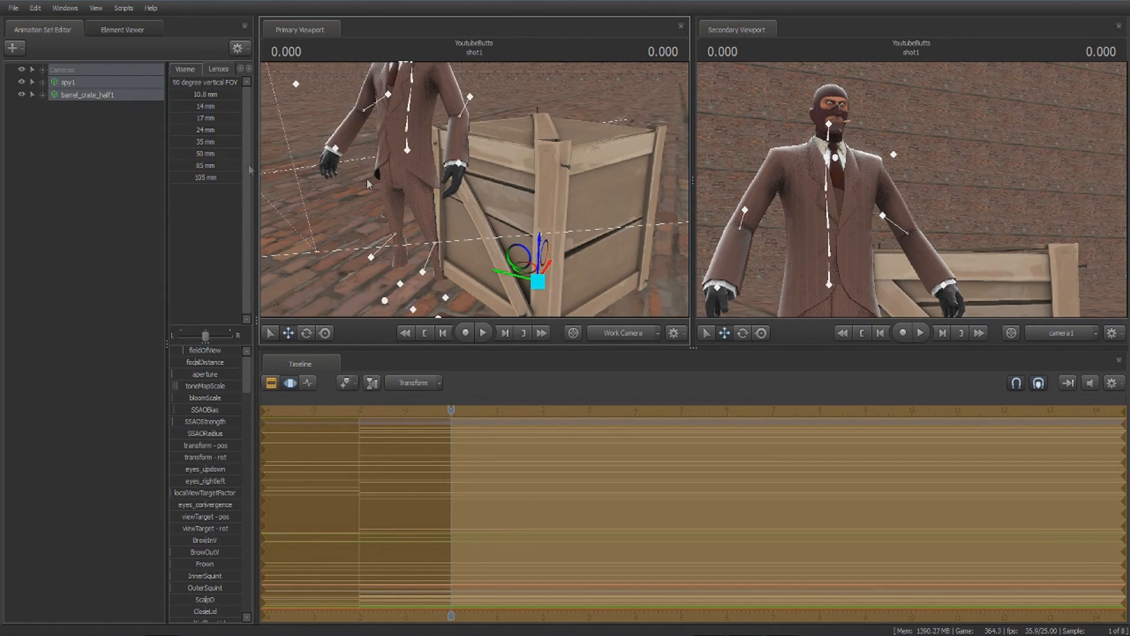
Raise spy1 and place him standing on top of the crate.
left_click(83, 84)
left_click_drag(455, 280, 536, 163)
key("s")
left_click_drag(441, 262, 485, 213)
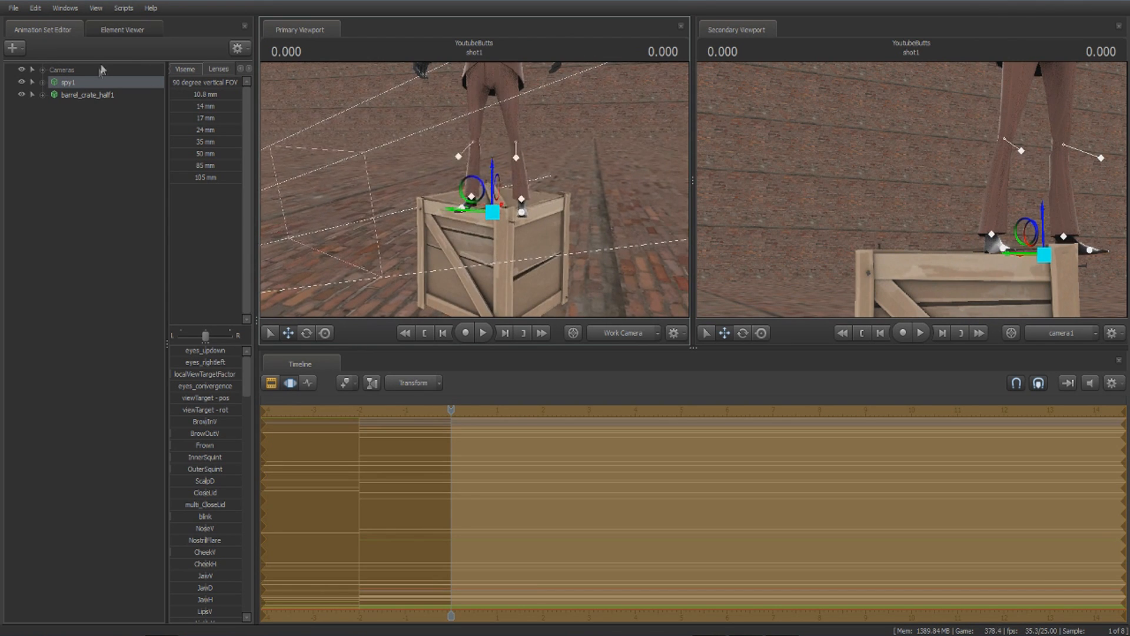
Reframe the Cameras view so the spy on the crate sits in the middle of the shot.
left_click(101, 69)
key("d")
mouse_move(911, 190)
left_mouse_down()
mouse_move(869, 191)
mouse_move(957, 188)
mouse_move(854, 187)
mouse_move(933, 190)
mouse_move(911, 189)
left_mouse_up()
key("ctrl+z")
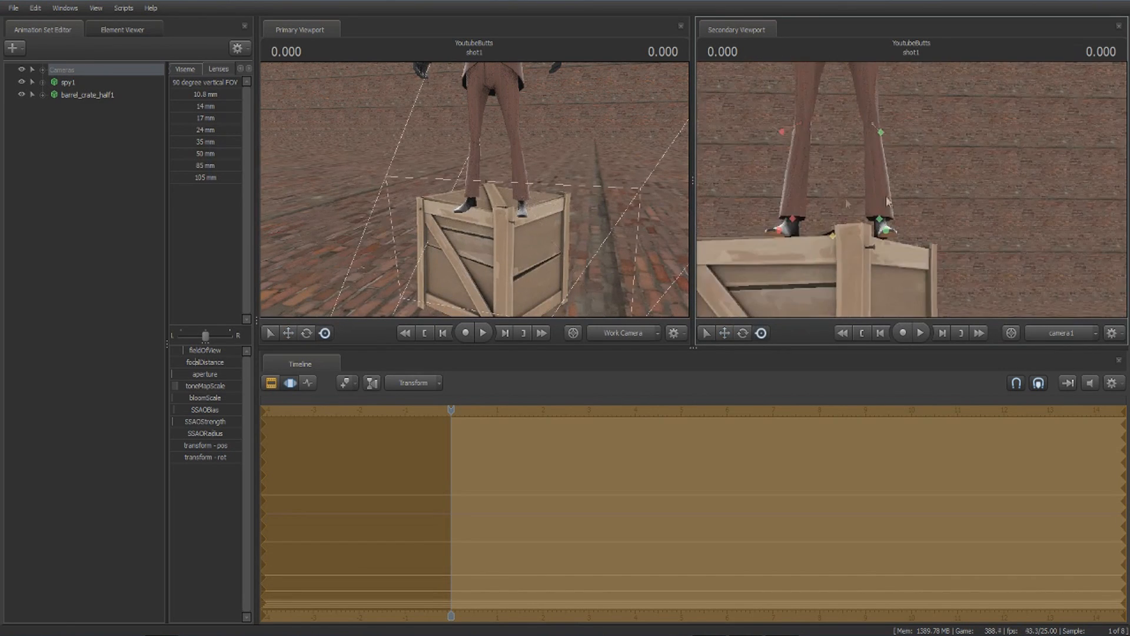
Lower the spy's rig_pelvis to seat him on the crate's front corner and bring his feet down over the edges.
left_click(88, 83)
left_click_drag(475, 189, 492, 106)
left_click(441, 126, "ctrl")
left_click_drag(487, 160, 463, 163)
left_click_drag(455, 120, 450, 251)
left_click_drag(459, 238, 477, 195)
key("e")
left_click(456, 182)
key("w")
left_click(449, 172)
left_click(480, 144)
left_click_drag(479, 145, 486, 174)
left_click_drag(476, 114, 499, 131)
left_click_drag(462, 170, 499, 195)
left_click_drag(578, 127, 474, 191)
key("w")
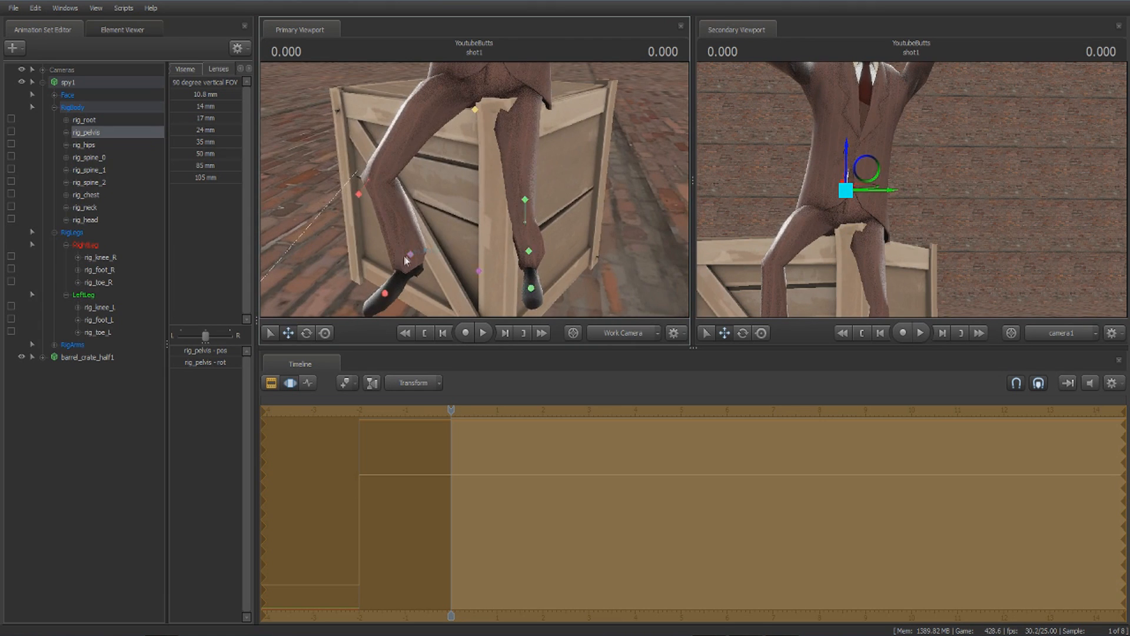
Move and rotate rig_foot_R and reposition rig_foot_L so both legs hang bent against the crate.
left_click(411, 255, "ctrl")
left_click_drag(430, 237, 459, 254)
key("e")
left_click_drag(449, 206, 454, 236)
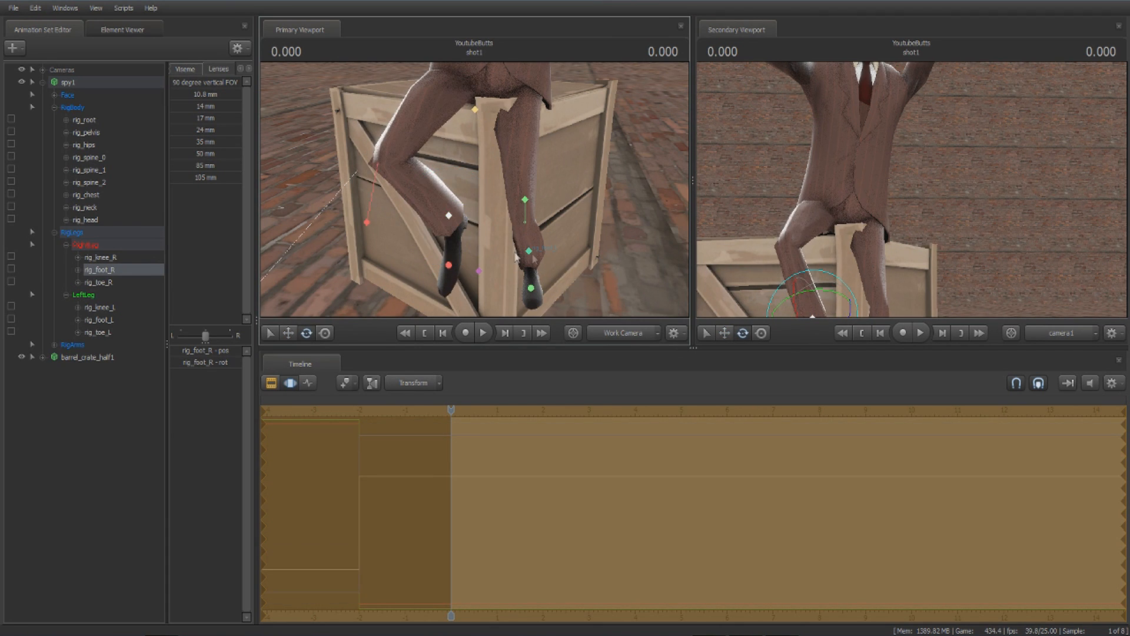
left_click(529, 251)
left_click_drag(552, 254, 481, 201)
Rotate the spy's spine, chest, neck and head controls to lean his upper body forward.
key("s")
left_click(464, 196, "ctrl")
key("e")
left_click(481, 155, "ctrl")
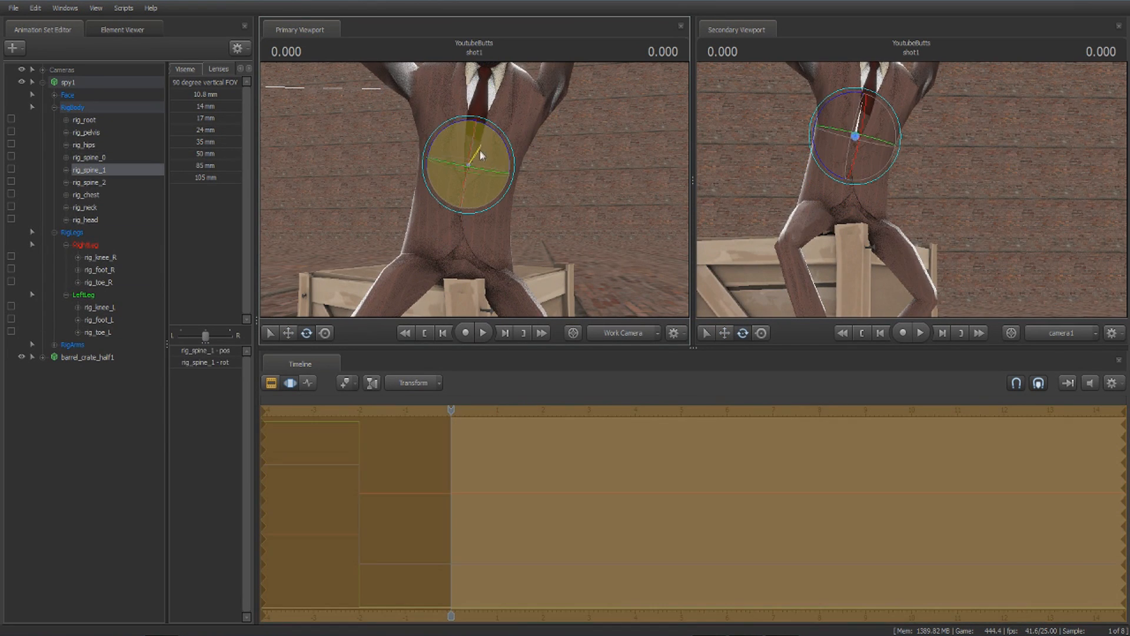
left_click(485, 142, "ctrl")
left_click_drag(532, 170, 475, 190)
key("s")
left_click(484, 145, "ctrl")
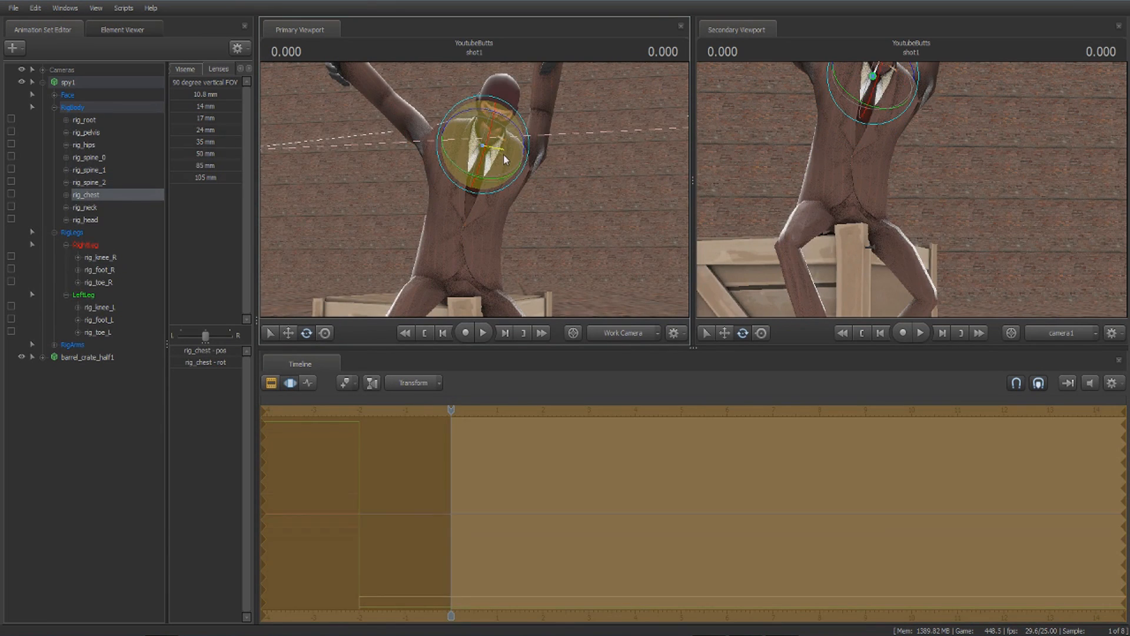
left_click(497, 136, "ctrl")
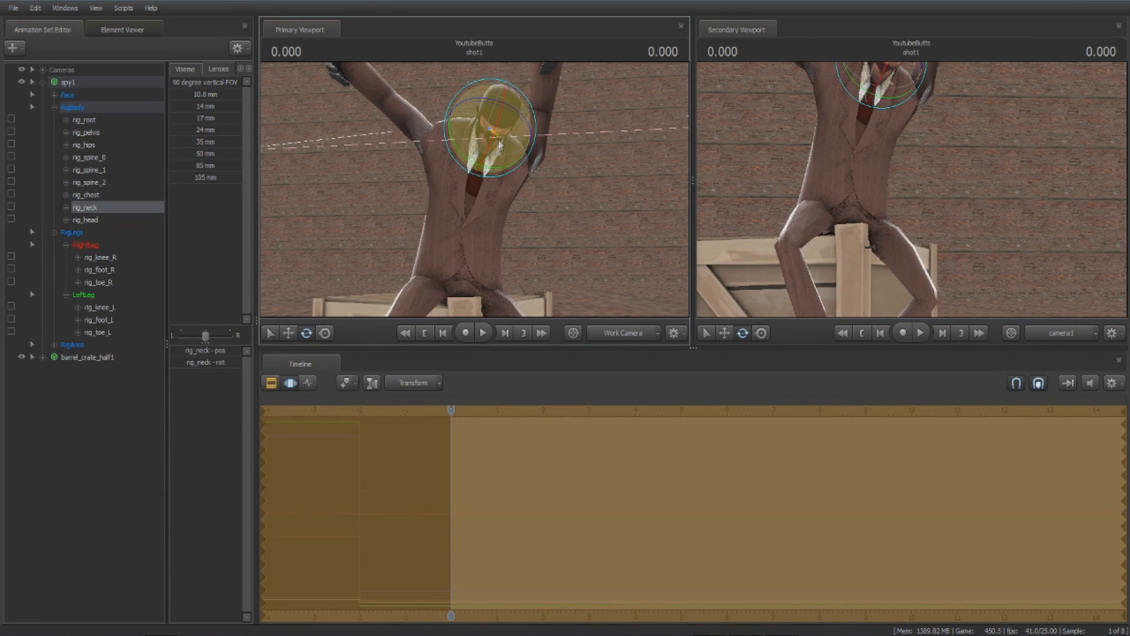
left_click(513, 126, "ctrl")
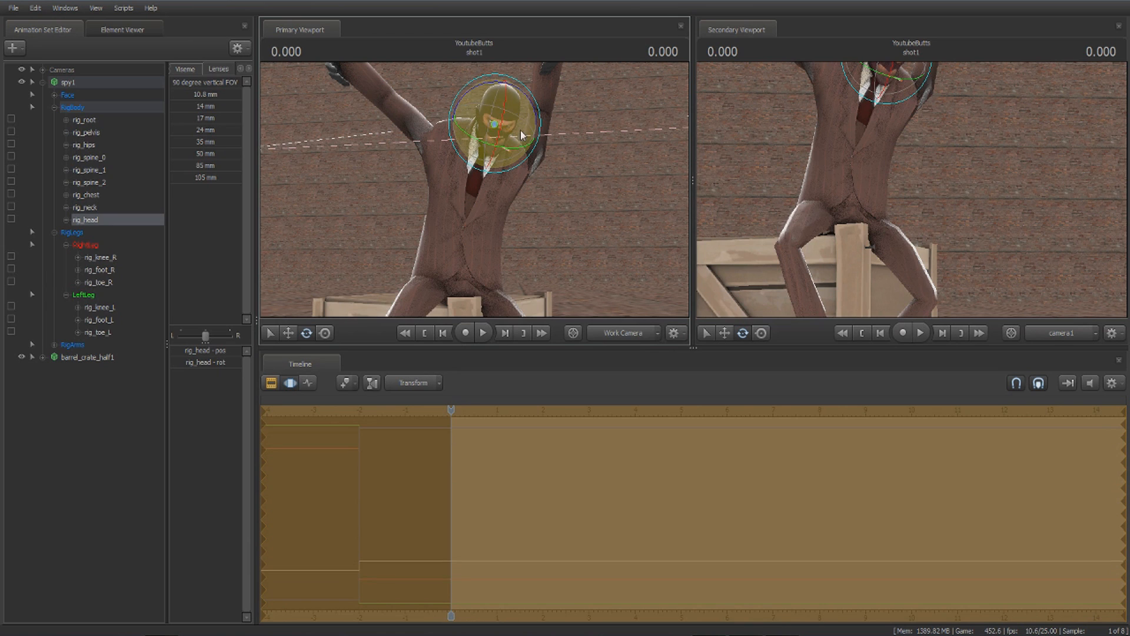
Lower rig_hand_R between the spy's legs and rotate it so the fingers hang down over the crate's corner.
key("s")
left_click_drag(442, 176, 406, 288)
left_click(407, 134, "ctrl")
key("w")
left_click_drag(472, 190, 484, 169)
left_click(508, 160)
left_click(339, 196)
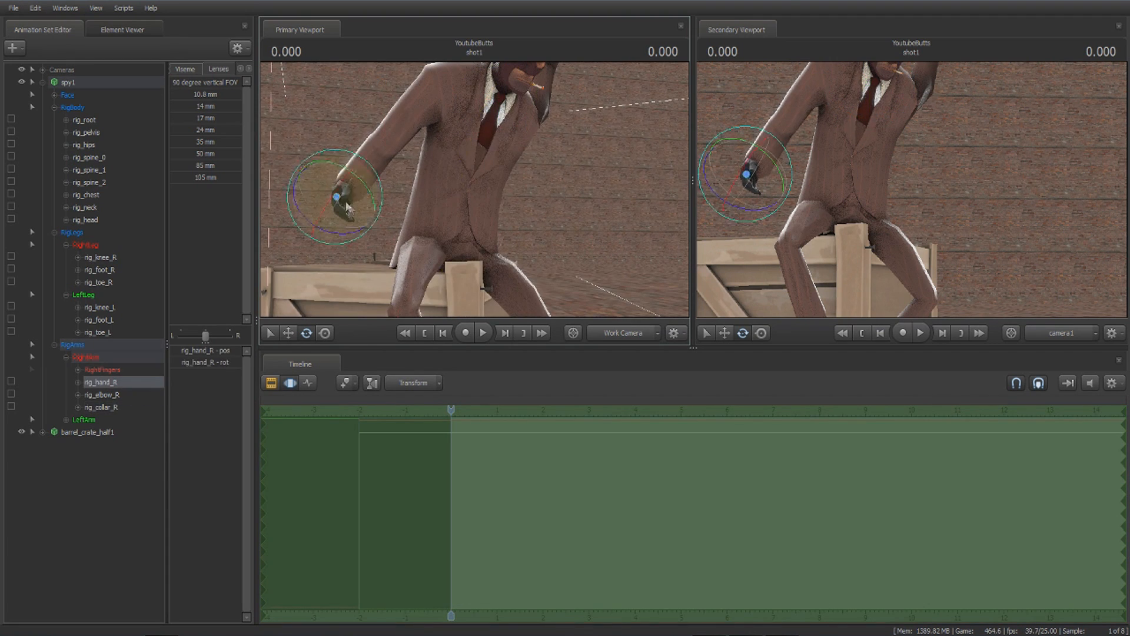
left_click_drag(344, 205, 467, 274)
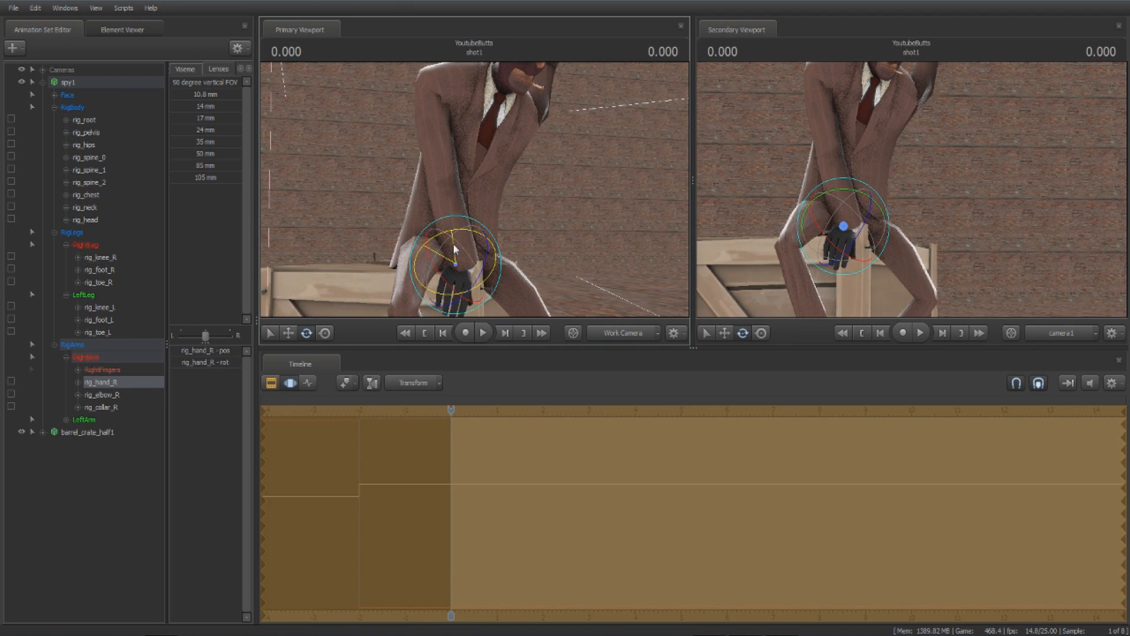
left_click_drag(455, 214, 448, 246)
key("w")
key("e")
Bring rig_hand_L down across the right wrist and rotate it to lie over the right hand.
left_click(495, 143, "ctrl")
key("w")
left_click(471, 112)
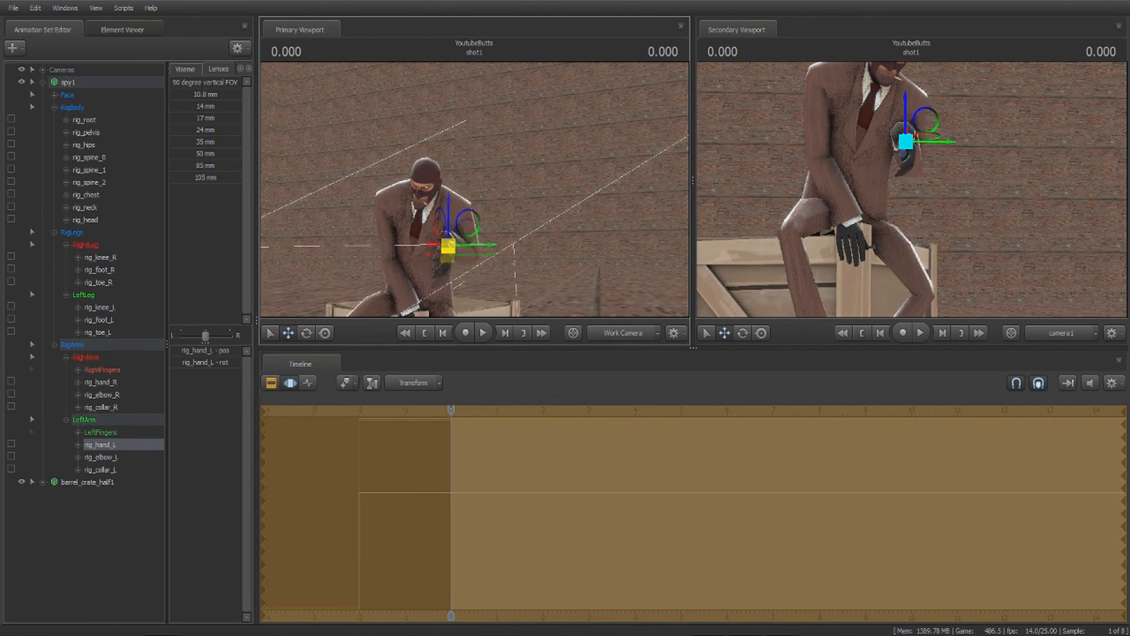
key("w")
mouse_move(511, 126)
left_mouse_down()
mouse_move(506, 162)
mouse_move(507, 146)
left_mouse_up()
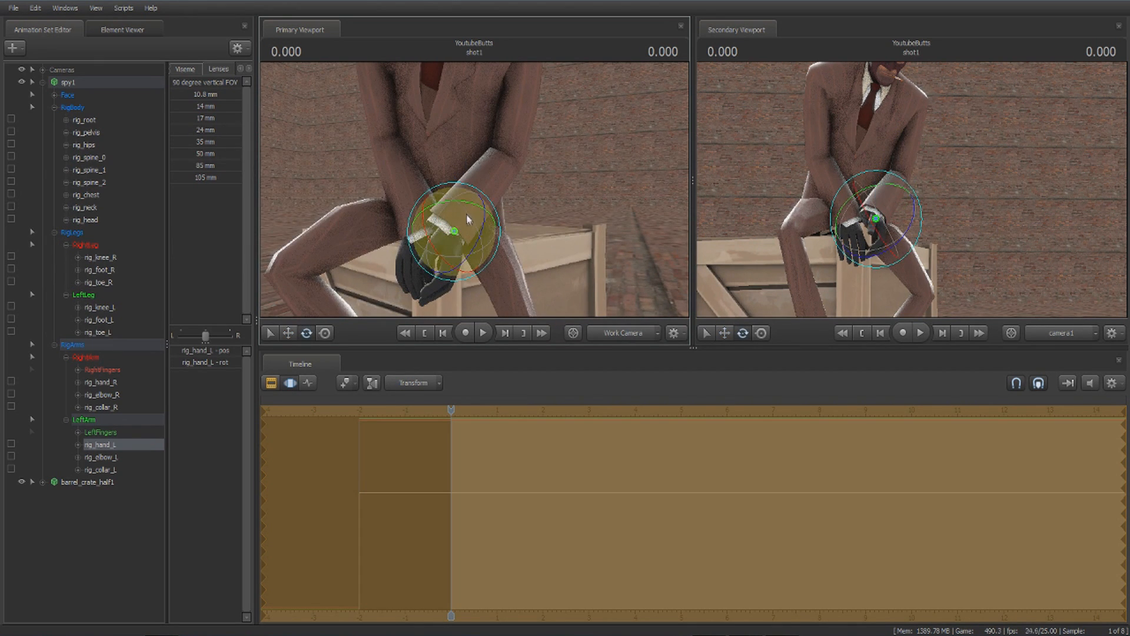
left_click_drag(450, 237, 454, 241)
key("w")
mouse_move(509, 194)
left_mouse_down()
mouse_move(499, 193)
mouse_move(500, 209)
mouse_move(493, 193)
left_mouse_up()
key("s")
key("w")
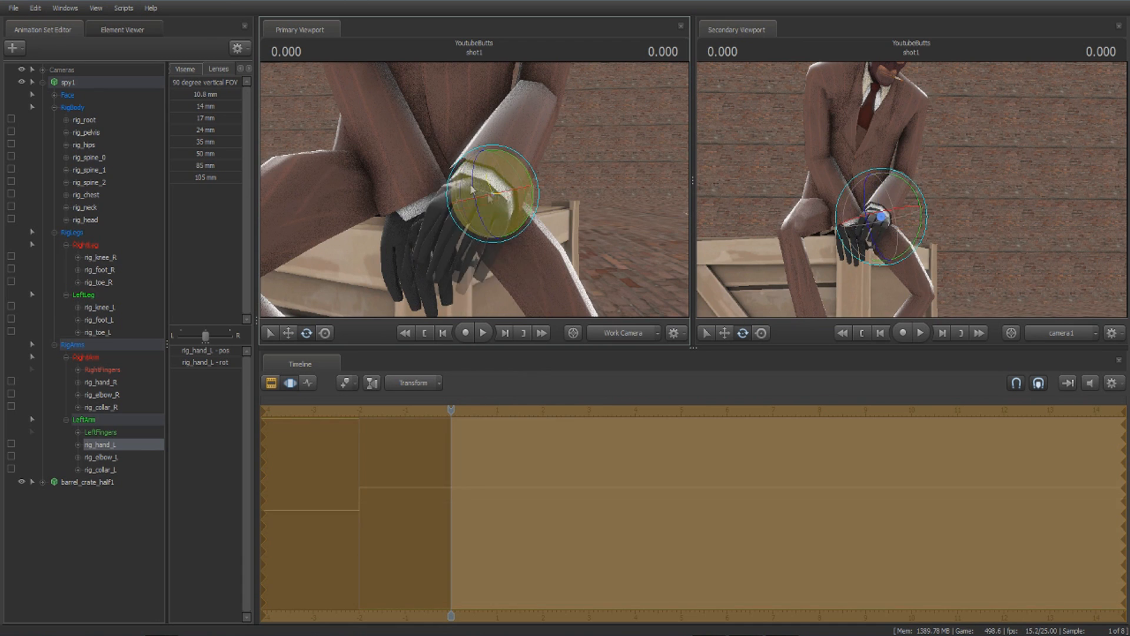
left_click_drag(502, 177, 454, 170)
Rotate the spy's left collar, rig_neck and rig_head to turn his head to the side.
left_click(542, 170, "ctrl")
mouse_move(543, 171)
left_mouse_down()
mouse_move(533, 144)
mouse_move(532, 179)
mouse_move(536, 171)
left_mouse_up()
left_click(543, 175, "ctrl")
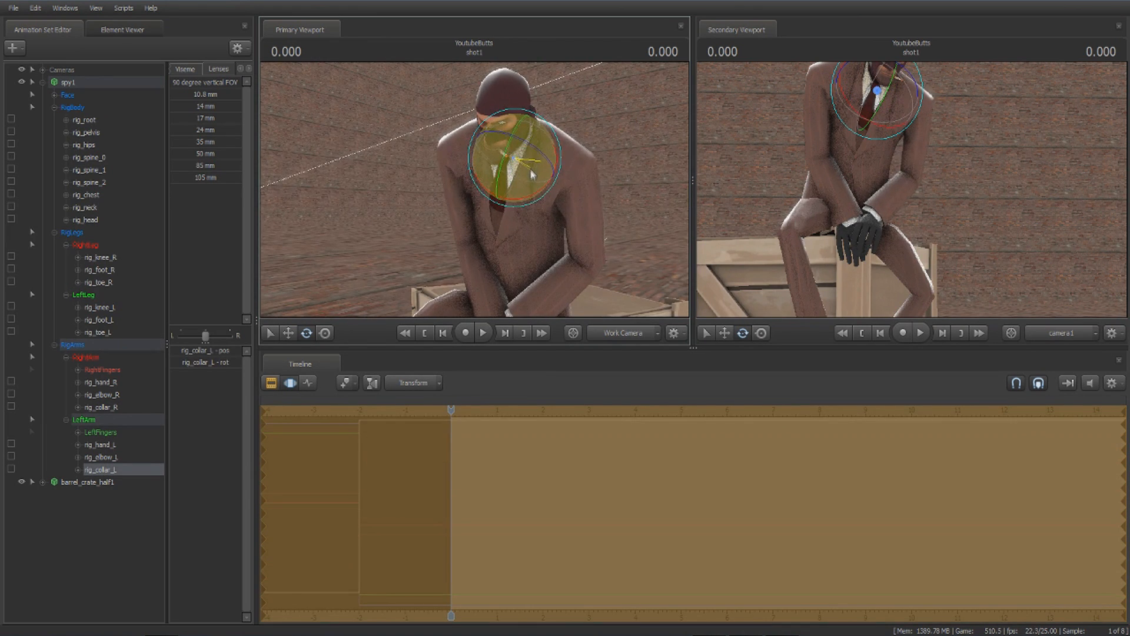
left_click(512, 127, "ctrl")
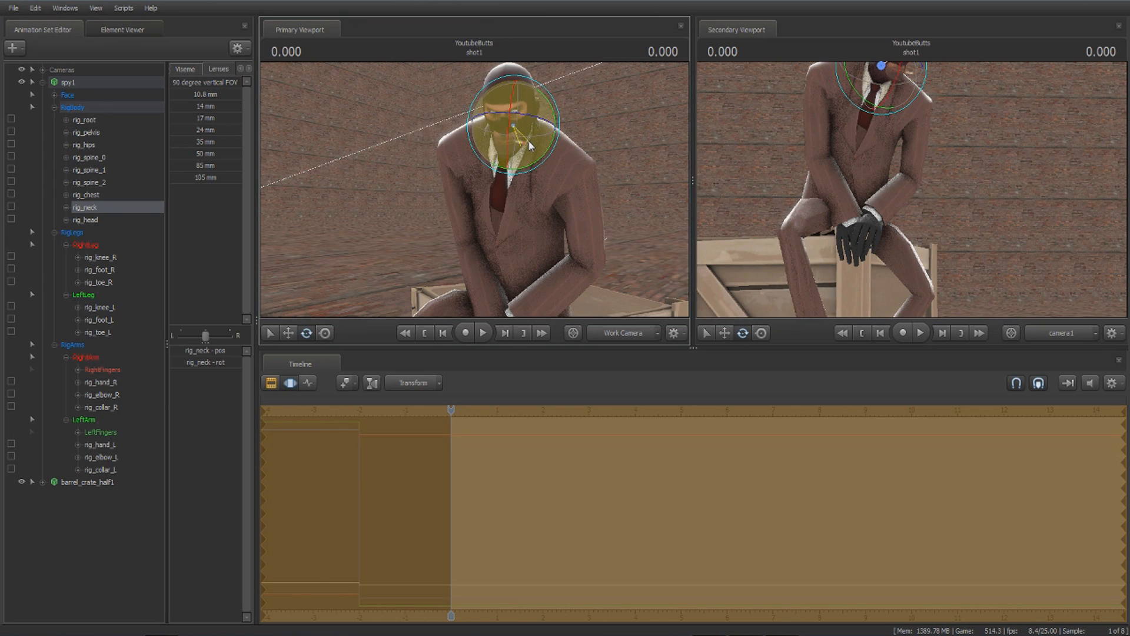
left_click(513, 122, "ctrl")
left_click_drag(523, 121, 558, 171)
Lift rig_hand_L off the right hand and turn it palm up above the left knee.
key("Escape")
left_click(479, 152)
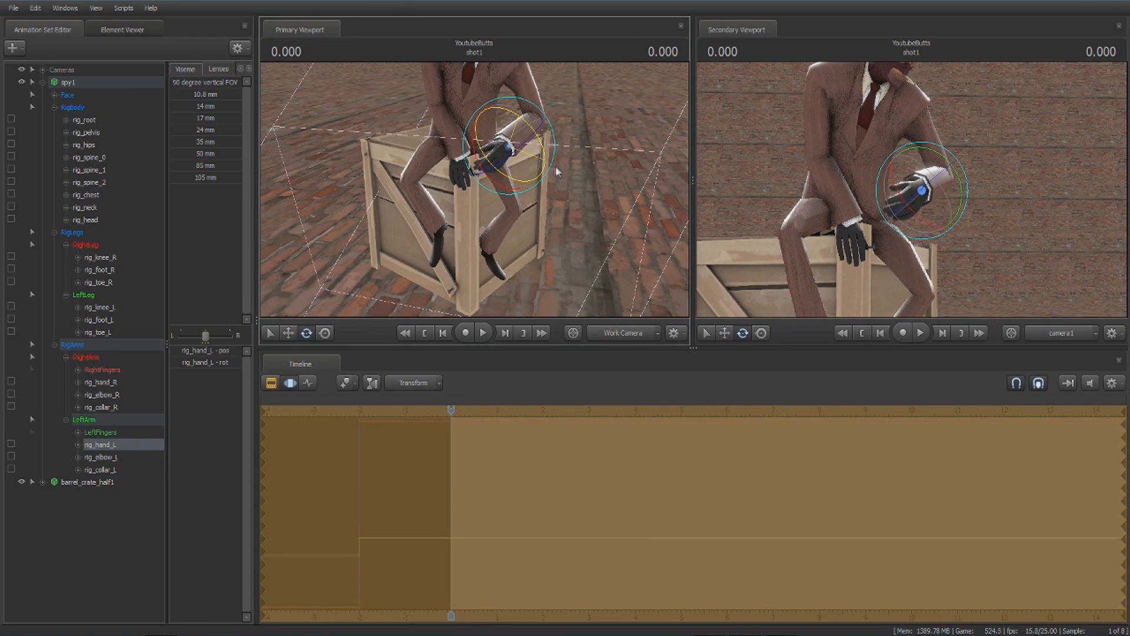
mouse_move(485, 133)
left_mouse_down()
mouse_move(488, 124)
mouse_move(446, 150)
mouse_move(488, 121)
left_mouse_up()
key("w")
mouse_move(435, 206)
left_mouse_down()
mouse_move(412, 200)
mouse_move(406, 212)
mouse_move(419, 196)
mouse_move(436, 199)
left_mouse_up()
left_click_drag(471, 188, 495, 184)
Move rig_elbow_L in towards the body and rotate rig_hand_L to turn the left palm over.
left_click(494, 184)
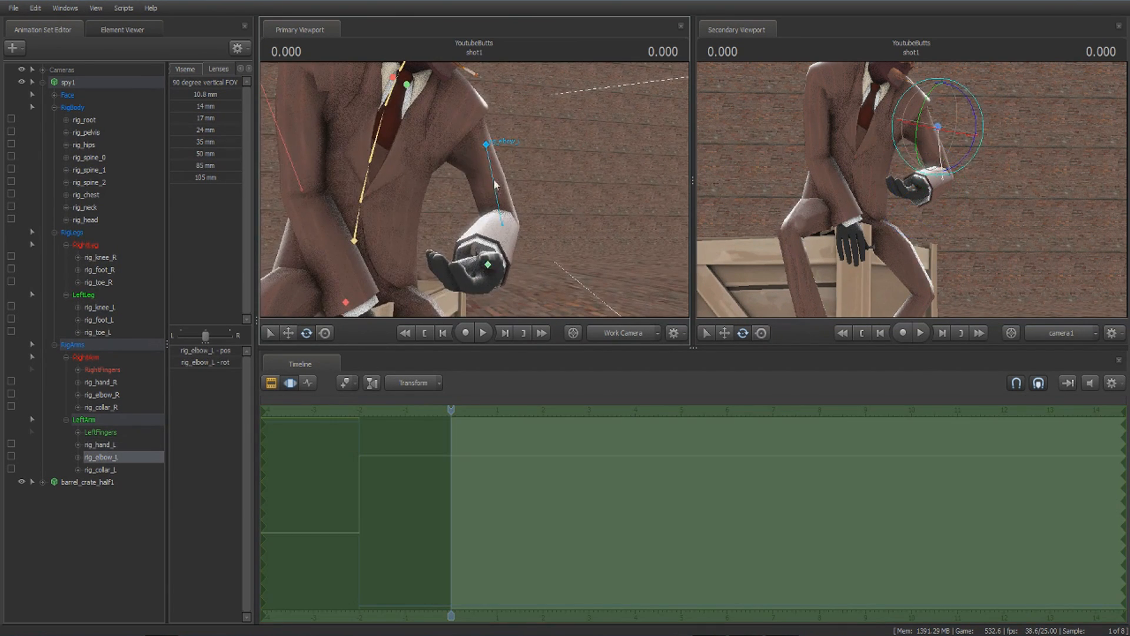
left_click_drag(486, 145, 461, 160)
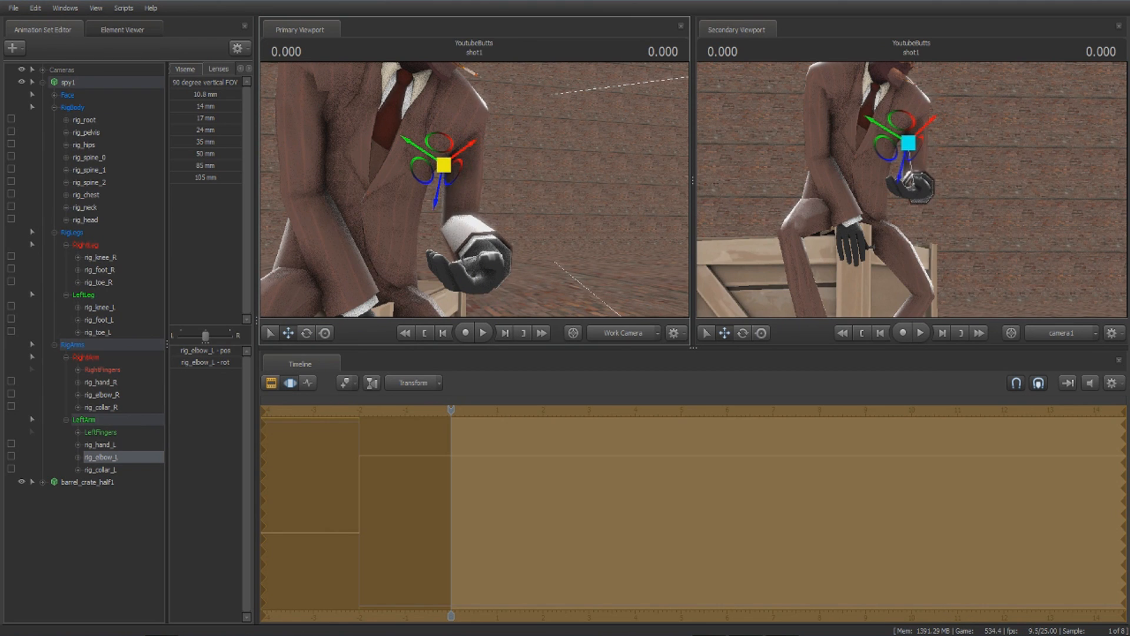
left_click(488, 269, "ctrl")
key("e")
left_click_drag(489, 271, 505, 259)
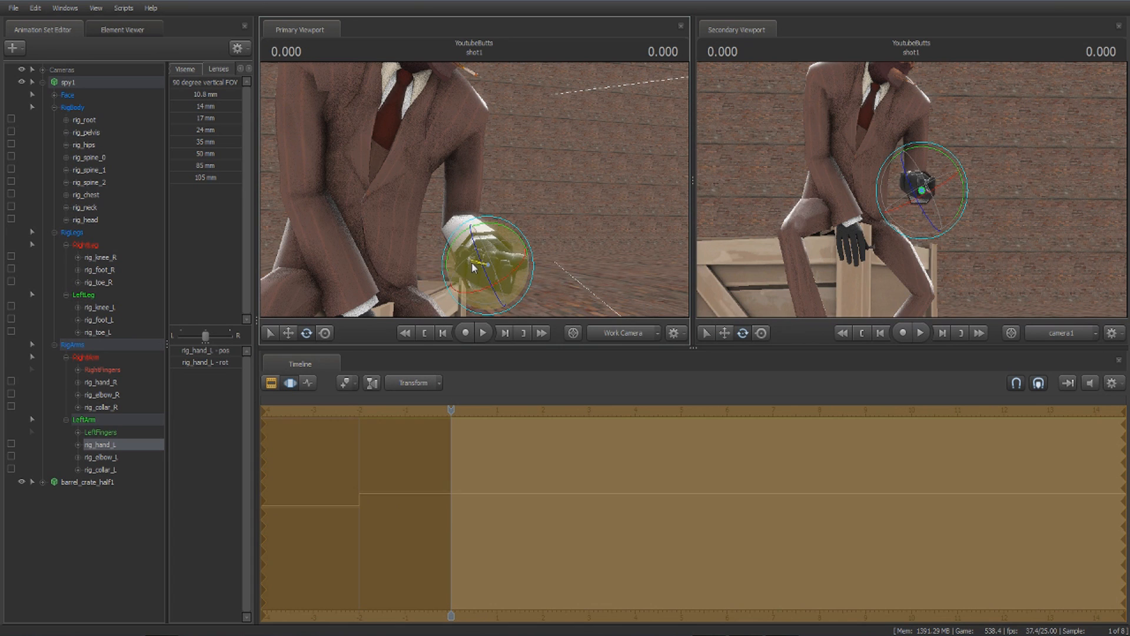
Reframe the Cameras view so the spy's head and seated upper body are in the shot.
left_click_drag(434, 235, 383, 153)
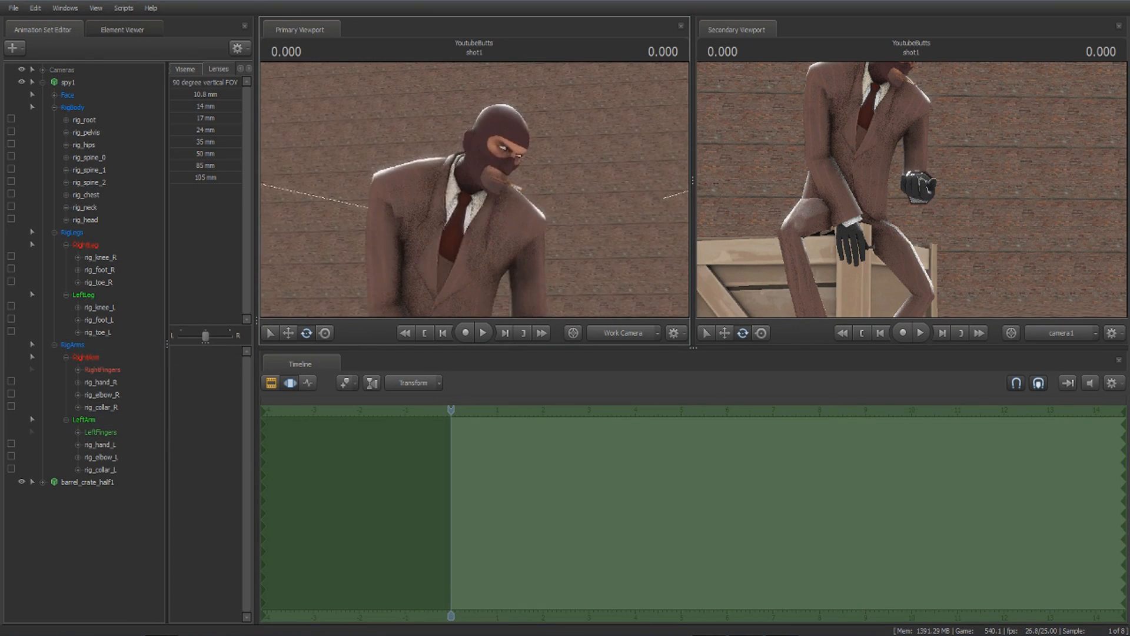
left_click(66, 70)
left_click_drag(587, 193, 444, 241)
left_click(469, 180)
left_click(440, 154)
Rotate and raise rig_hand_R so the right hand rests at the crate's top front corner.
left_click(481, 206, "ctrl")
key("e")
left_click_drag(505, 208, 504, 212)
key("w")
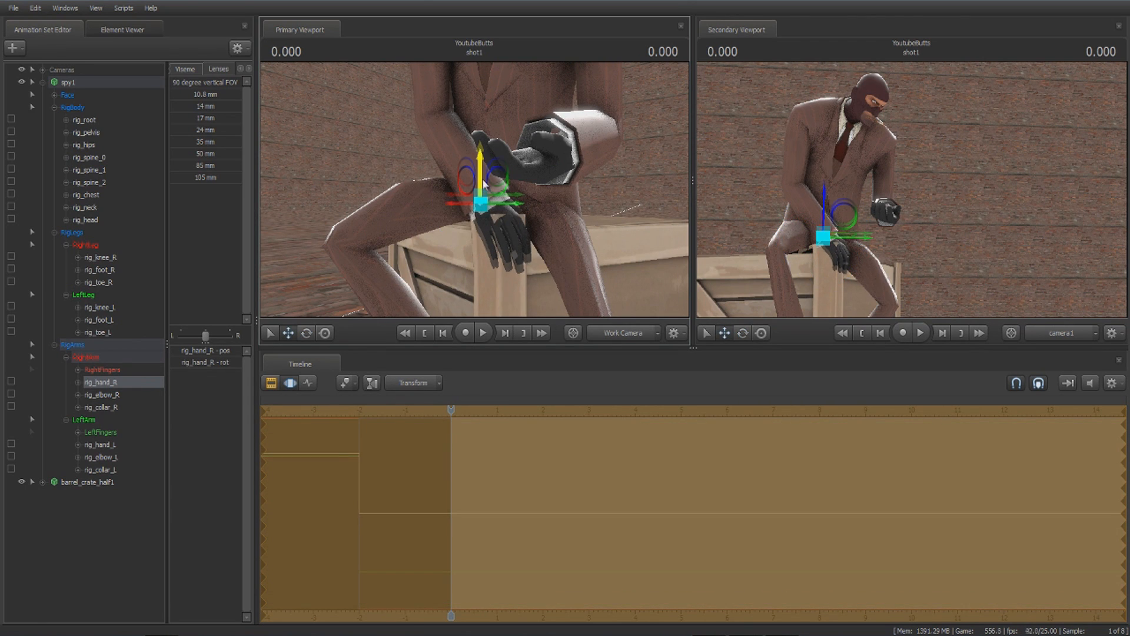
left_click_drag(492, 187, 501, 187)
left_click(380, 143)
left_click_drag(381, 143, 419, 146)
key("s")
key("a")
key("s")
key("w")
left_click_drag(475, 190, 476, 195)
key("s")
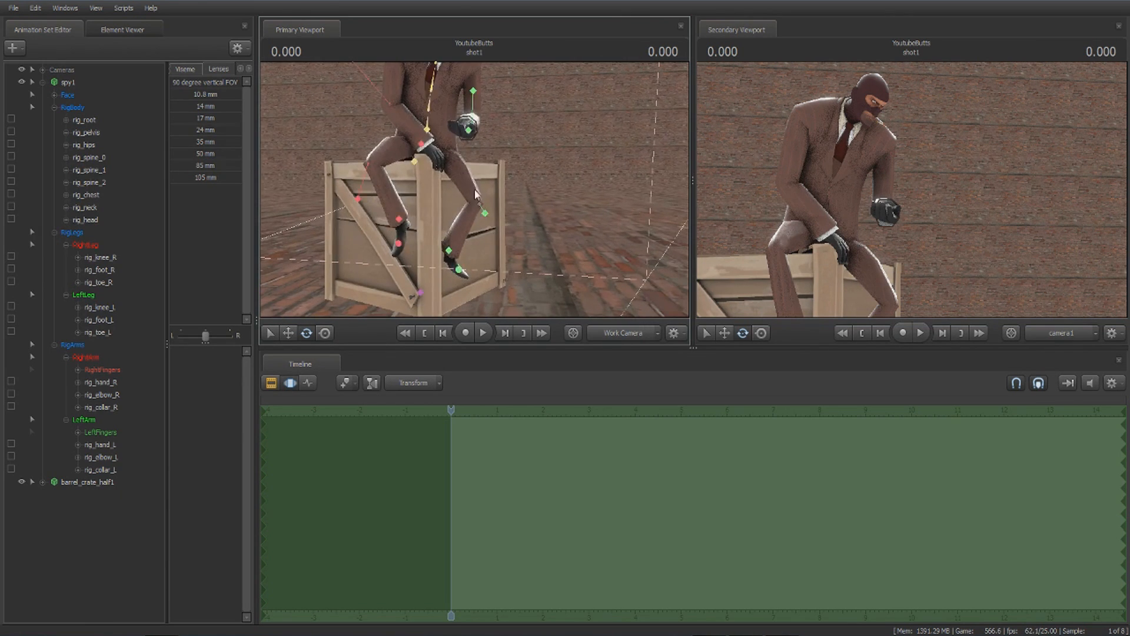
Collapse spy1's controls, then duplicate the barrel_crate_half1 animation set by copying and pasting it.
left_click(43, 82)
right_click(83, 92)
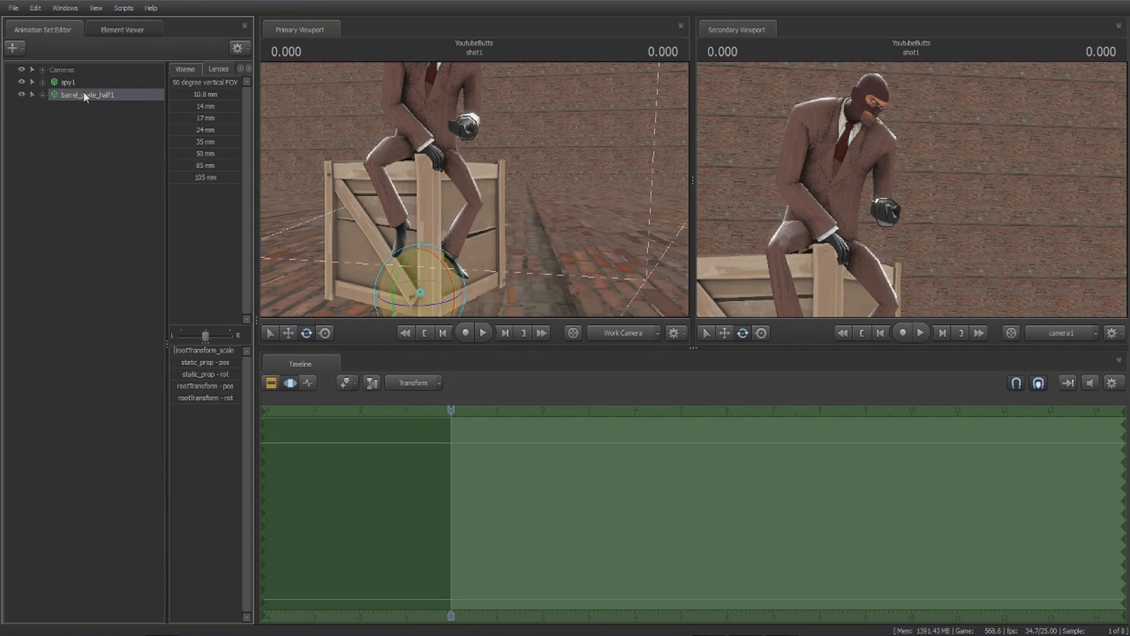
left_click(70, 98)
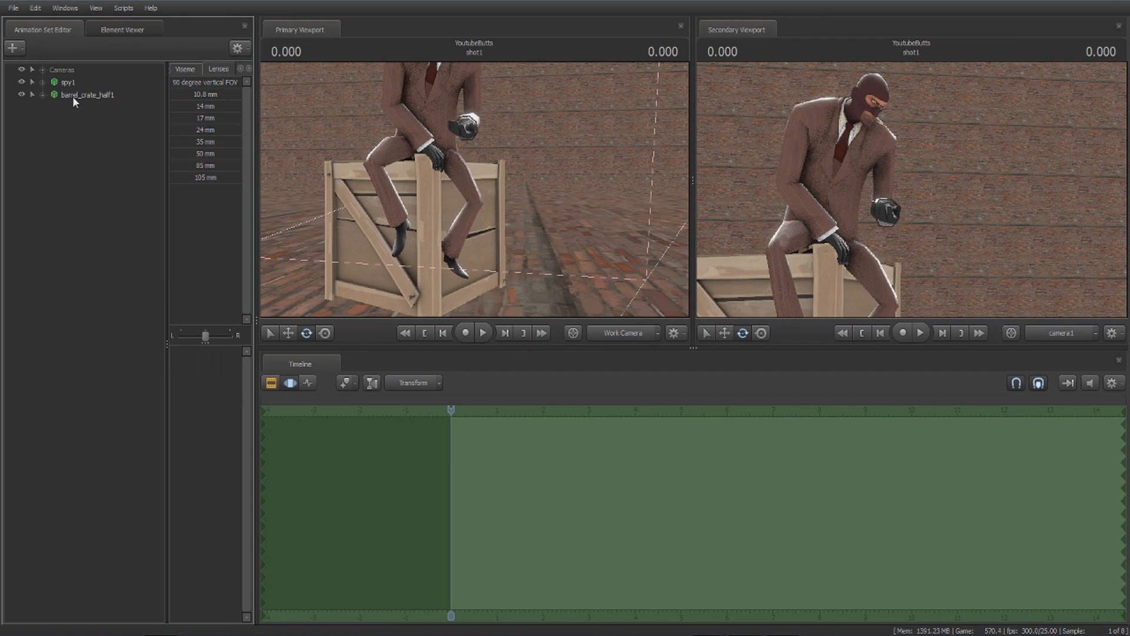
right_click(75, 99)
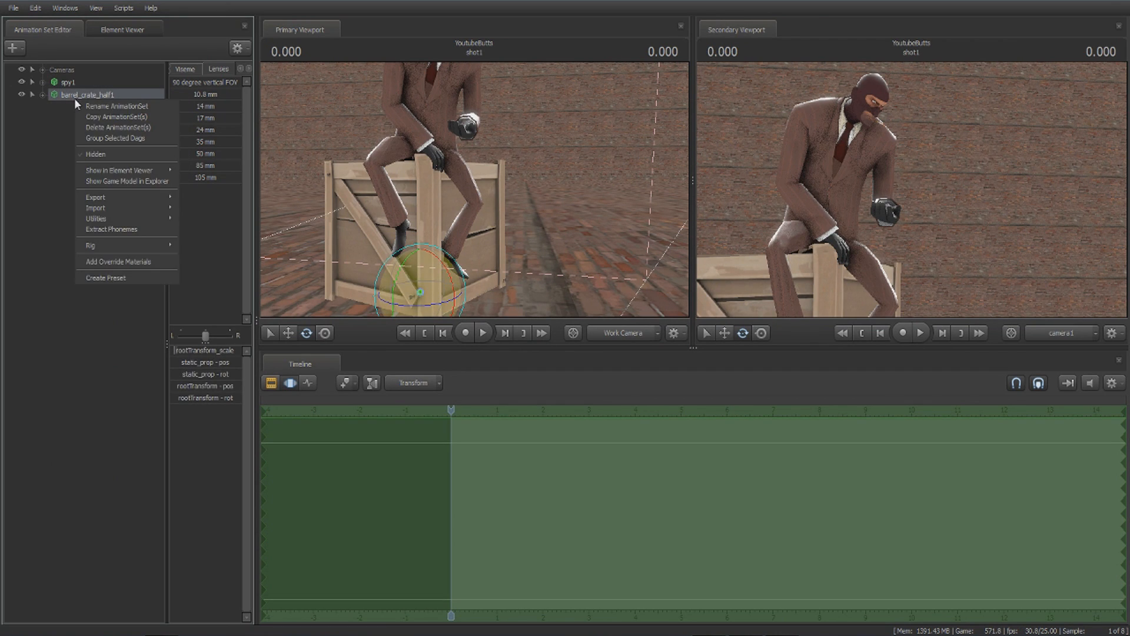
left_click(101, 114)
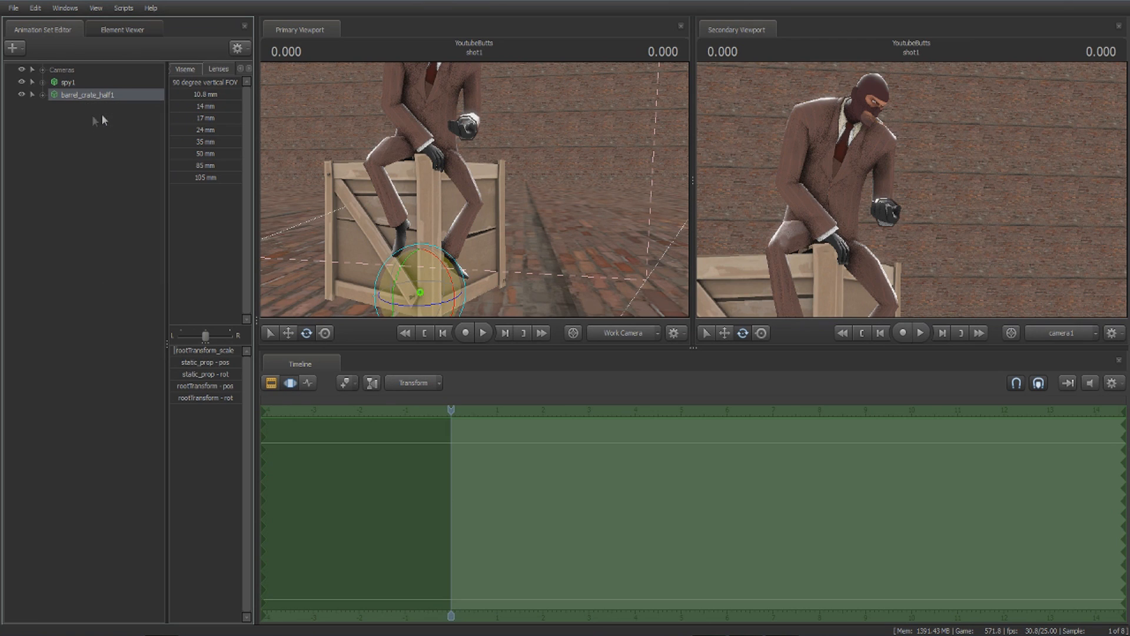
right_click(101, 114)
left_click(114, 184)
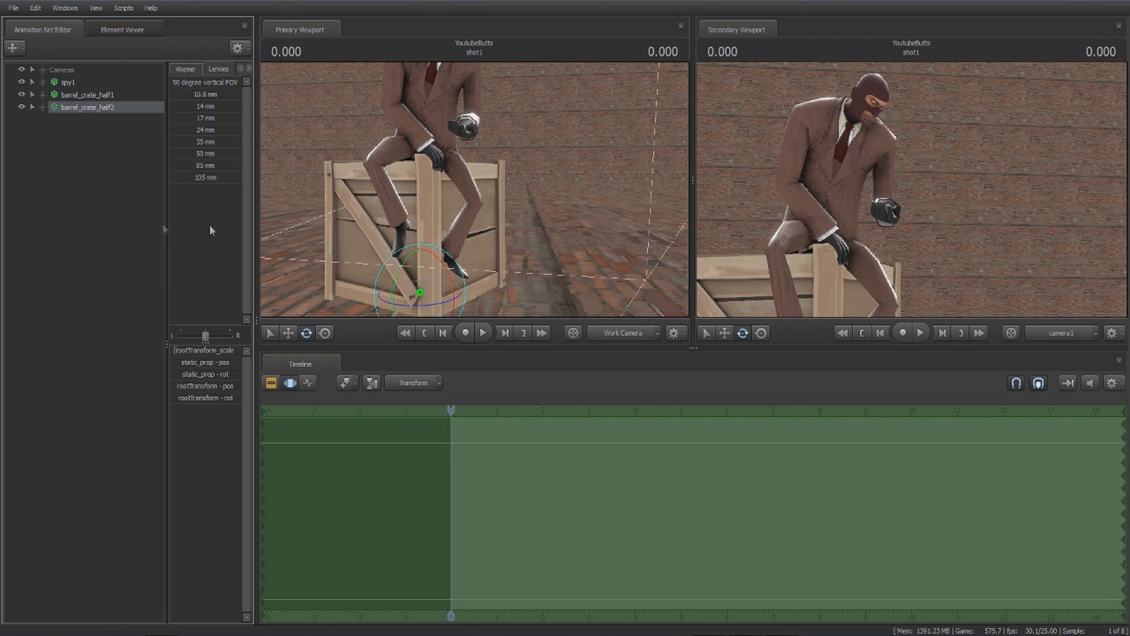
Reduce the duplicated crate's rootTransform_scale slightly and move and rotate the crate into the background behind the spy.
left_click_drag(194, 352, 192, 352)
left_click_drag(424, 289, 386, 218)
left_click_drag(474, 190, 329, 193)
key("w")
key("e")
key("d")
left_click_drag(529, 187, 326, 154)
left_click(407, 186)
key("s")
Paste another copy of the crate and place it on the floor to the other side of the spy.
left_click(97, 140)
right_click(97, 140)
left_click(158, 203)
left_click(90, 123)
key("d")
left_click_drag(437, 206, 580, 170)
key("w")
left_click(613, 107, "ctrl")
left_click_drag(613, 107, 601, 83)
key("w")
key("s")
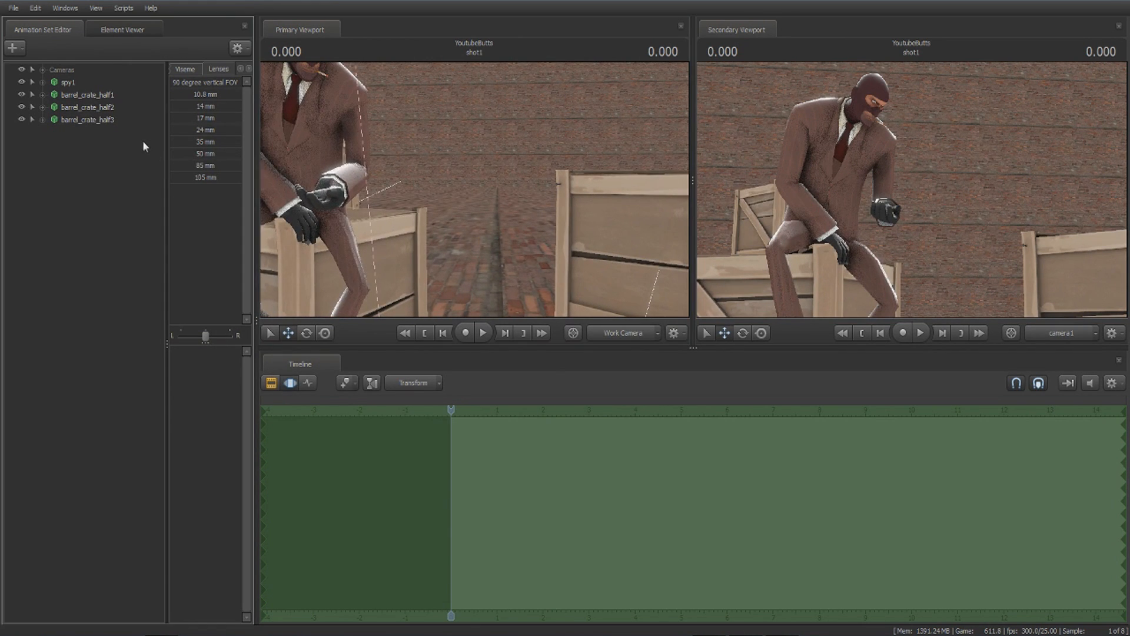
Add the chain001_loop03 model from the tf_movies mod as a new animation set, filtering the models by "chain".
right_click(143, 141)
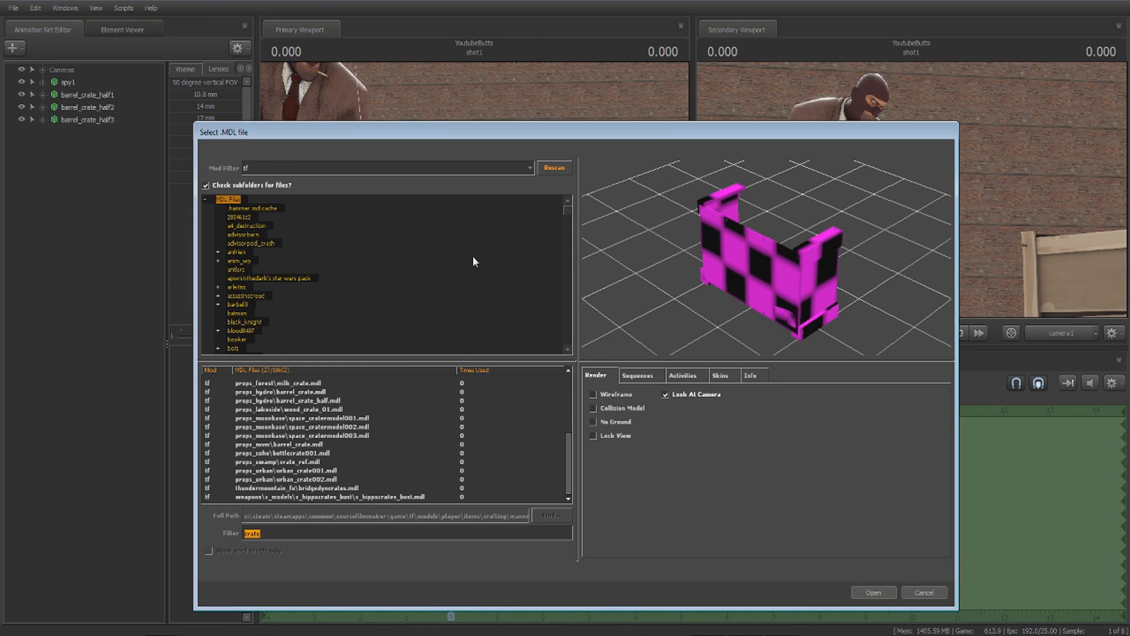
type("chain")
left_click(468, 168)
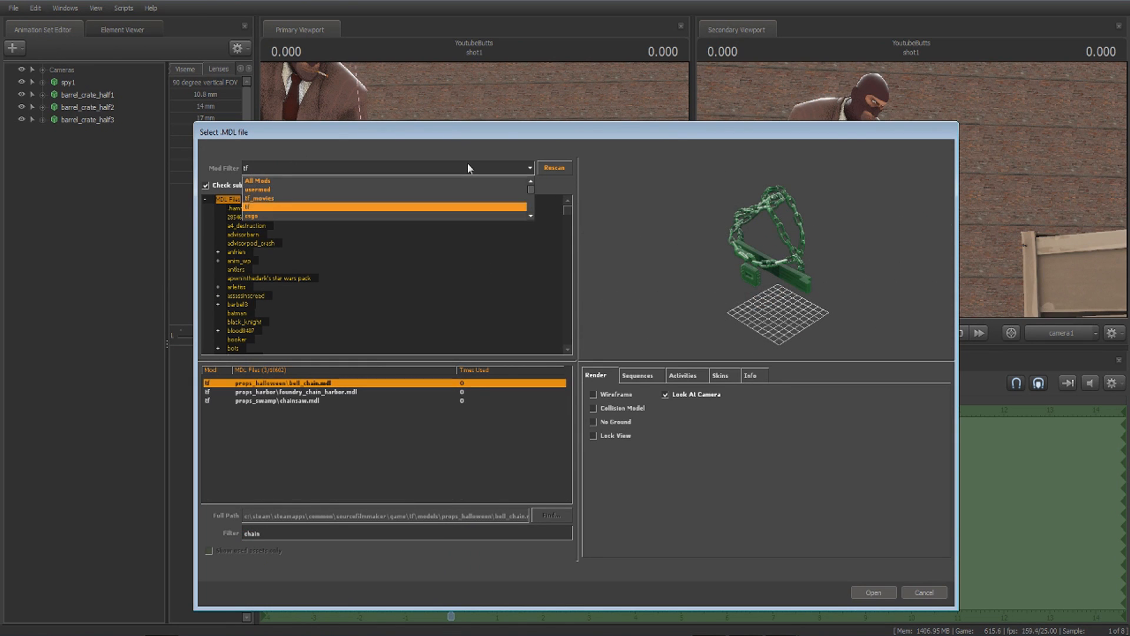
left_click(394, 197)
left_click(373, 392)
key("Down")
key("Down")
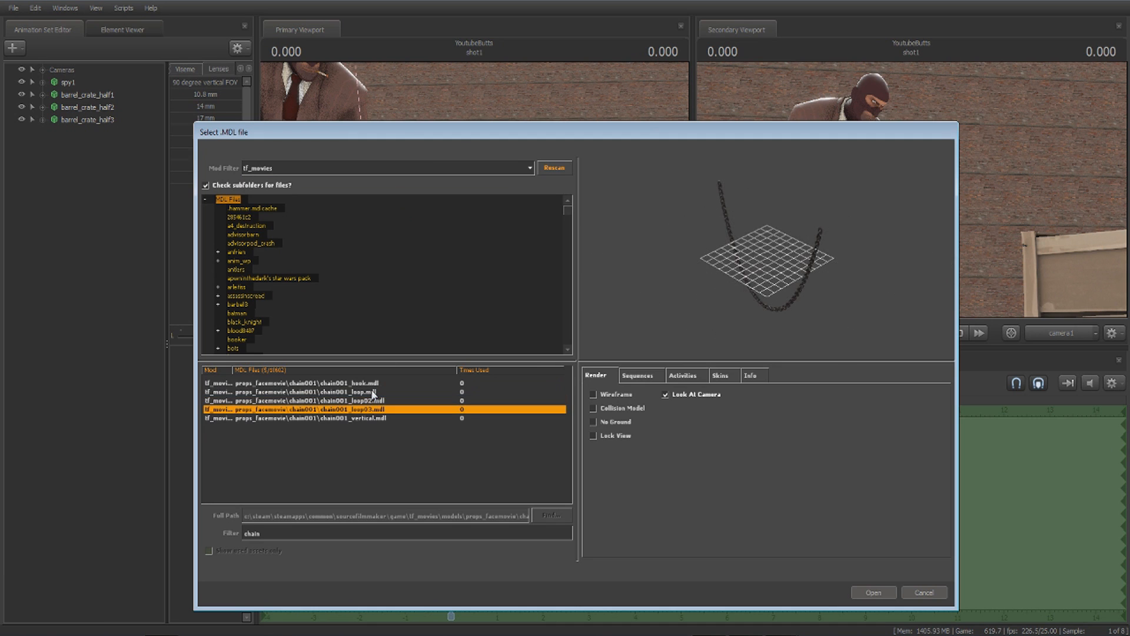
key("Return")
Add a scale control to the looped chain and reduce its rootTransform_scale.
left_click(139, 133)
key("s")
left_click_drag(503, 169, 469, 33)
right_click(109, 130)
mouse_move(177, 250)
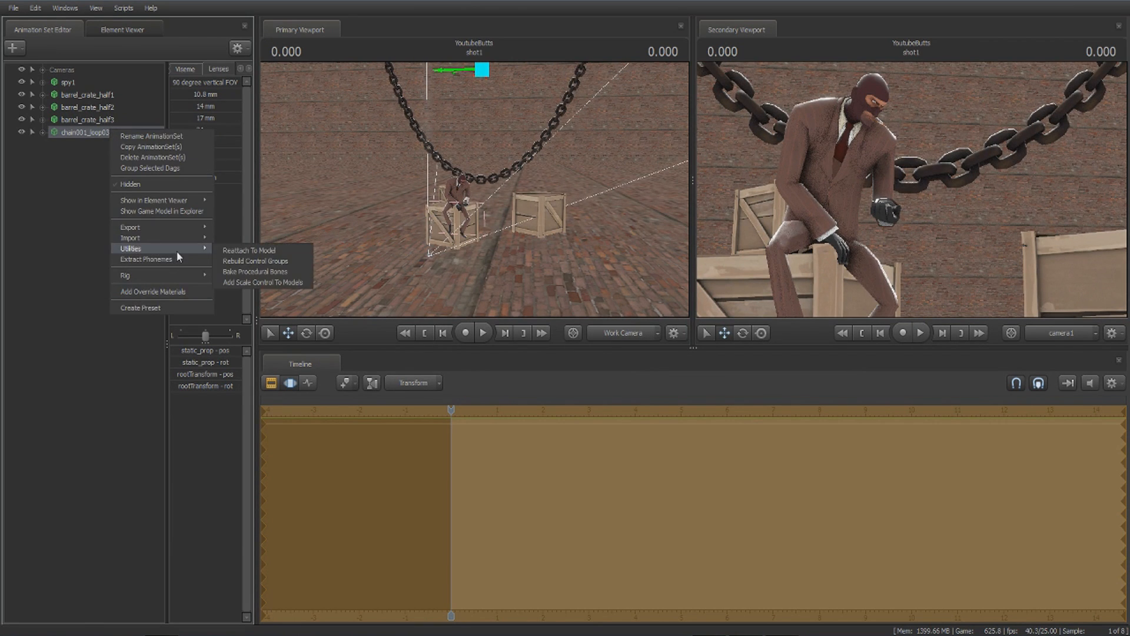
left_click(259, 281)
left_click_drag(194, 352, 186, 352)
Move and rotate the looped chain so it hangs behind the spy in the camera shot.
left_click_drag(283, 282, 455, 232)
key("e")
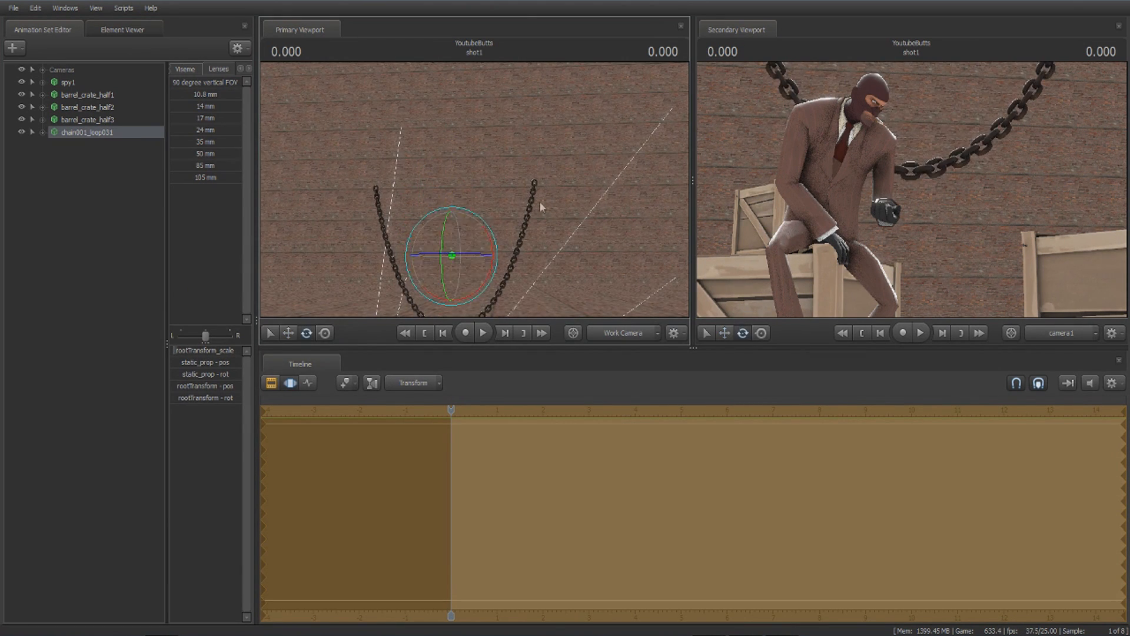
left_click_drag(538, 205, 536, 247)
left_click_drag(468, 168, 449, 98)
key("w")
Duplicate the chain001_loop031 animation set by copying and pasting it.
right_click(115, 134)
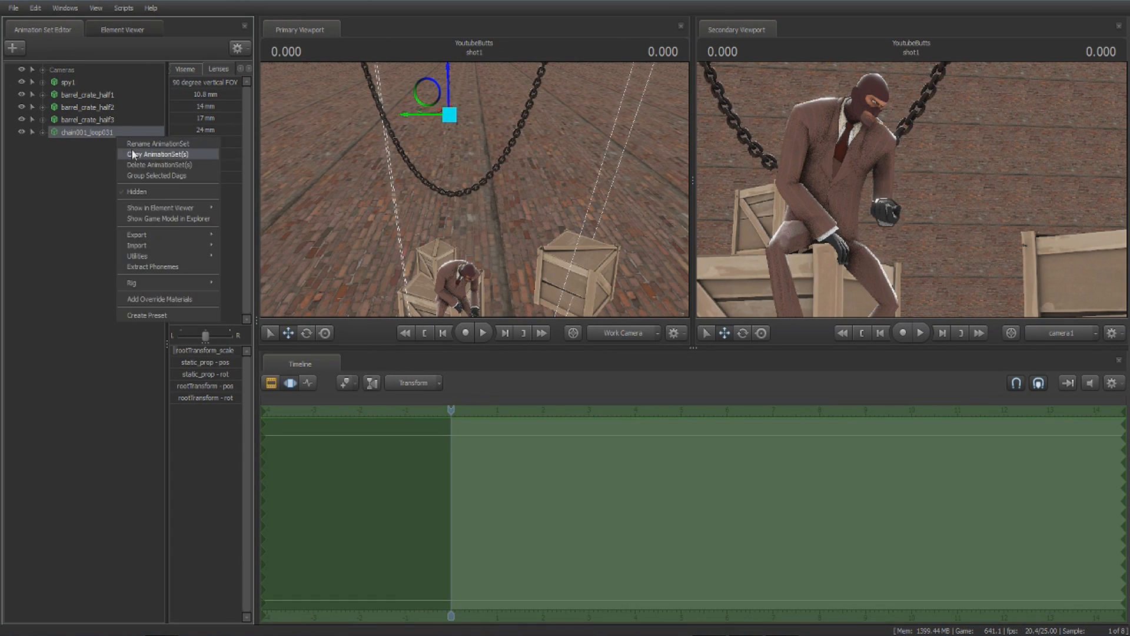
left_click(108, 178)
right_click(89, 164)
left_click(135, 225)
Rotate and move the duplicated chain so it crosses the first chain behind the spy.
left_click(87, 145)
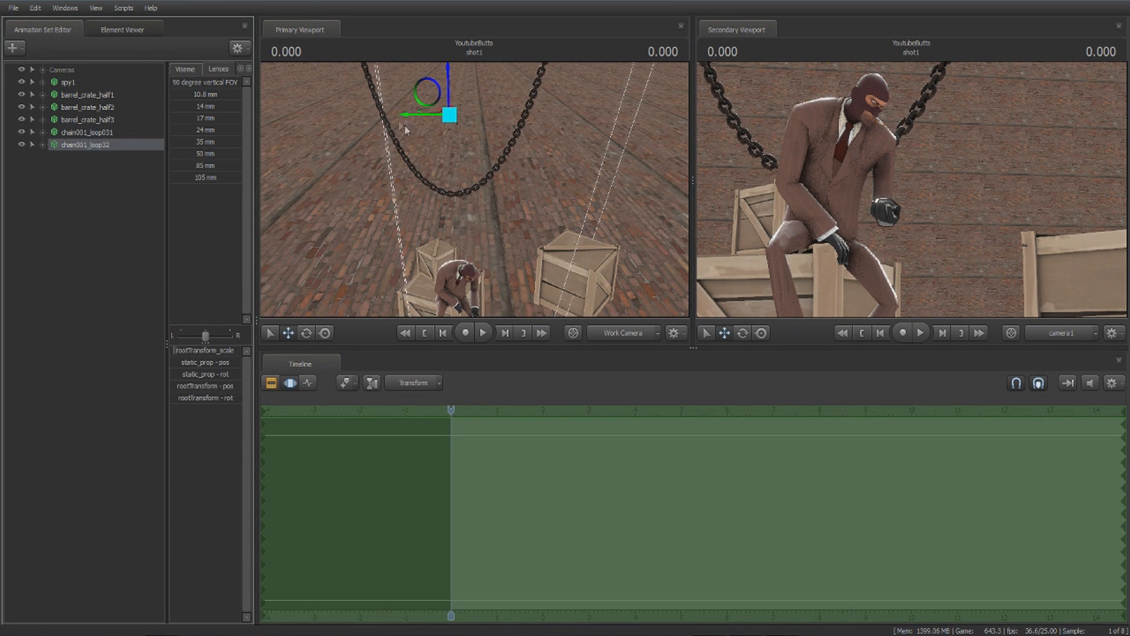
key("e")
left_click_drag(438, 125, 376, 68)
left_click(378, 148)
left_click(353, 206, "ctrl")
left_click_drag(353, 206, 379, 158)
key("w")
key("s")
key("a")
key("d")
key("s")
key("w")
key("s")
key("d")
key("s")
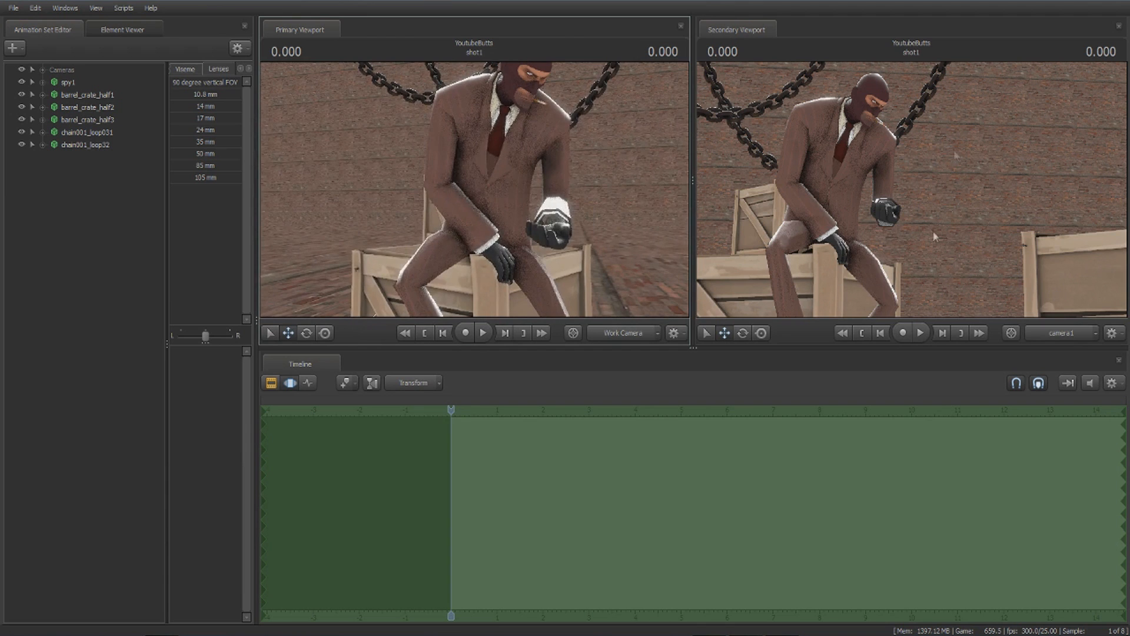
Expand spy1's Face controls and select the viewTarget in the Eyes group.
left_click_drag(477, 189, 508, 158)
key("w")
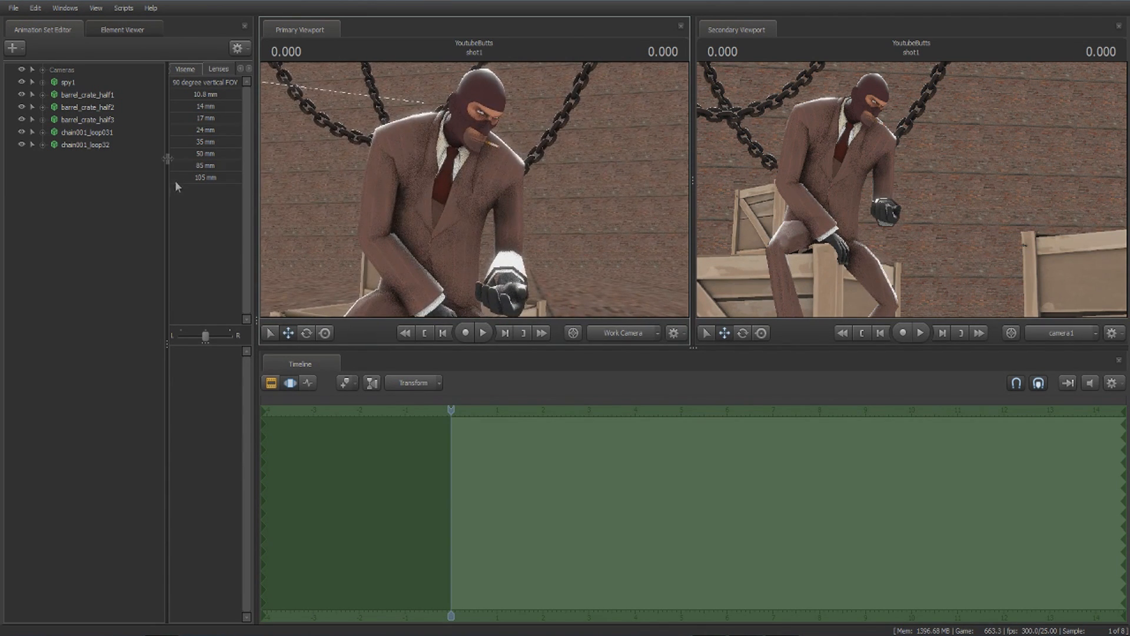
left_click(42, 82)
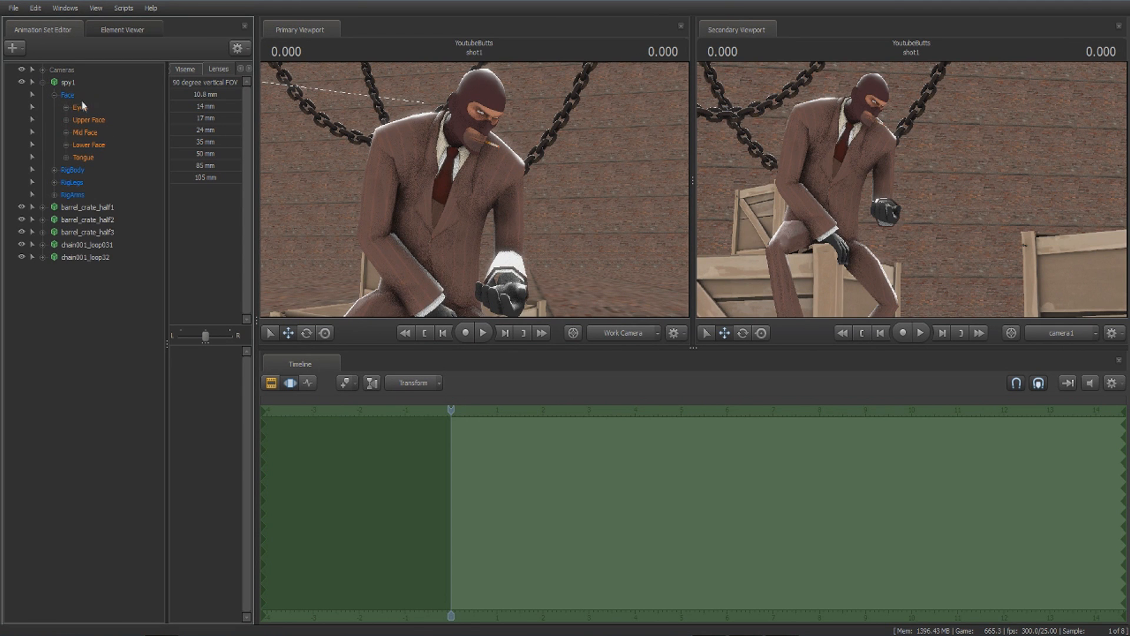
key("a")
left_click_drag(422, 175, 475, 195)
key("w")
key("d")
key("w")
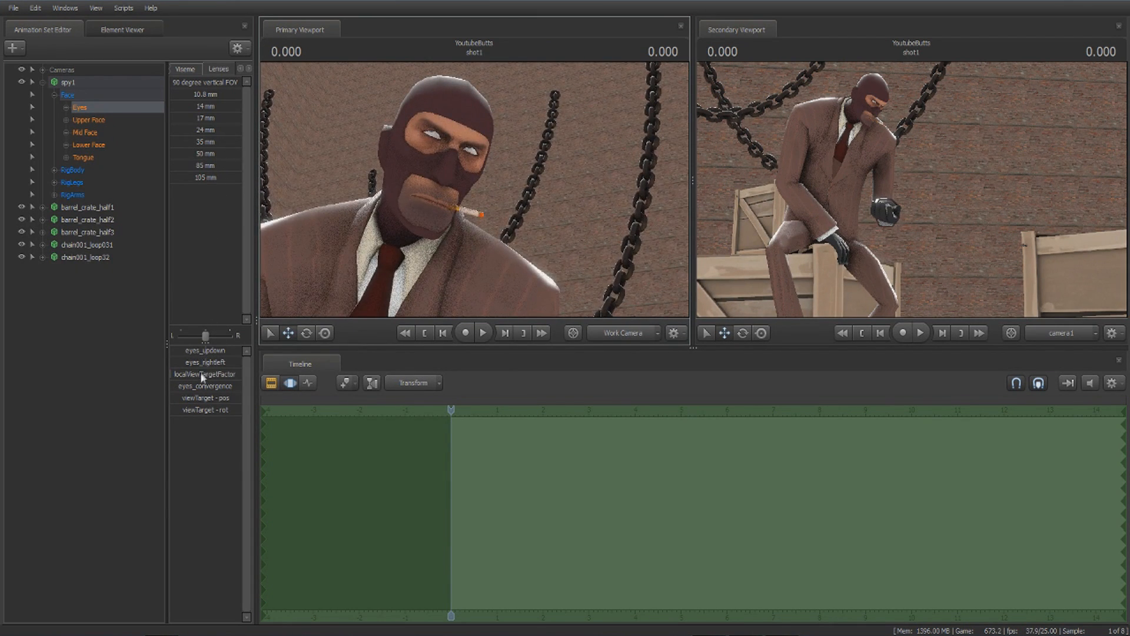
key("s")
left_click_drag(493, 193, 493, 168)
key("w")
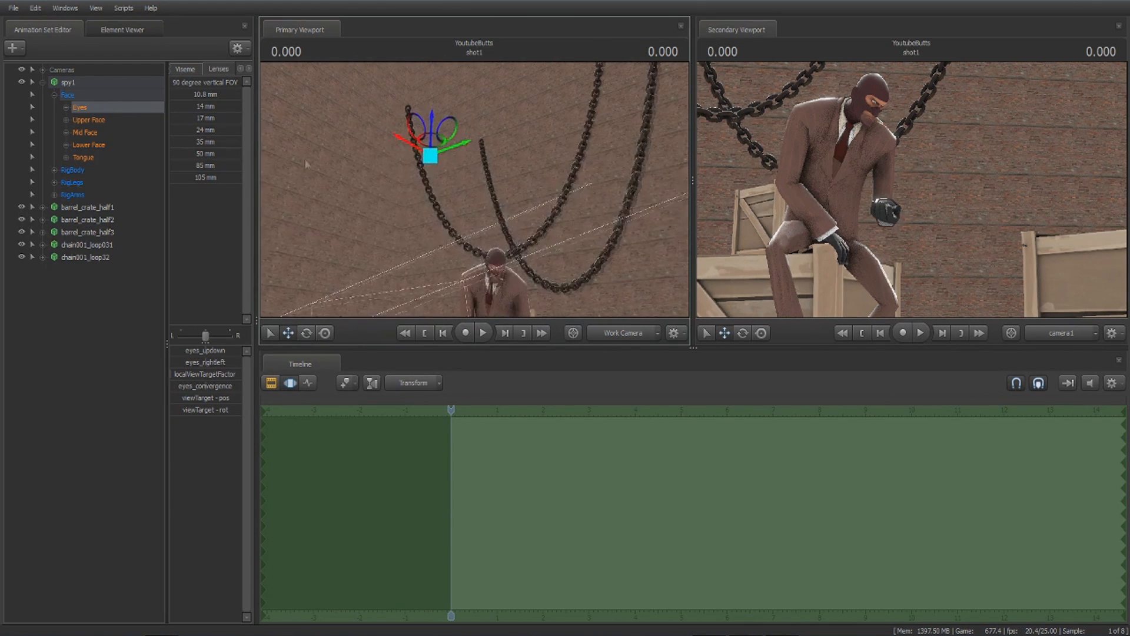
Move the spy's viewTarget down from above his head to in front of him.
left_click_drag(340, 176, 458, 177)
left_click_drag(413, 125, 469, 195)
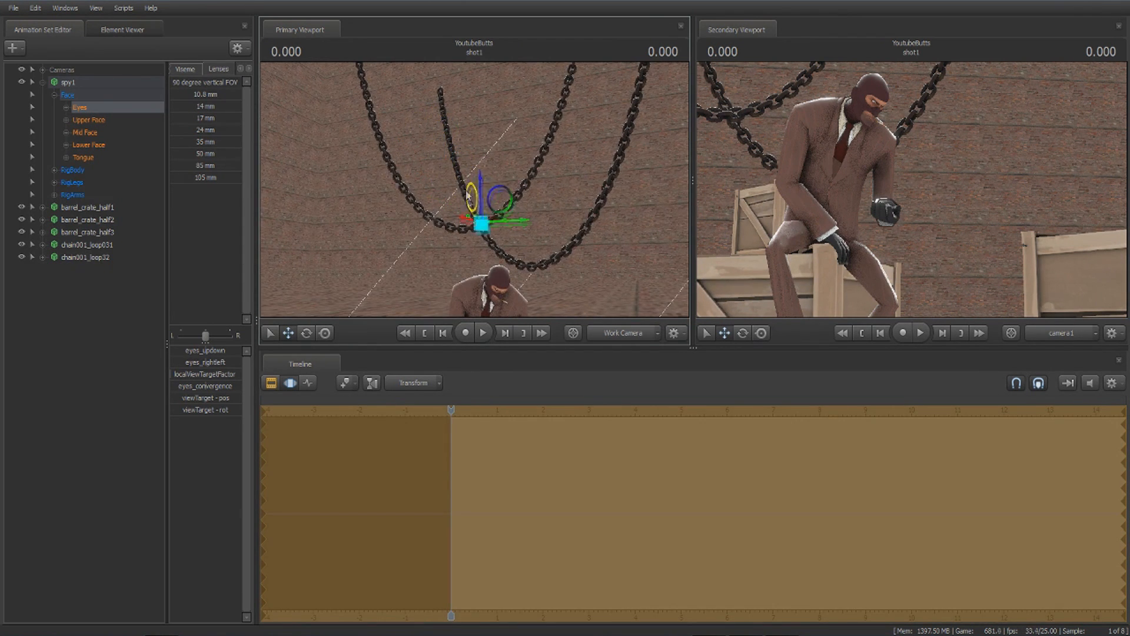
key("w")
left_click_drag(492, 147, 488, 171)
key("s")
left_click_drag(465, 297, 465, 314)
mouse_move(465, 277)
left_mouse_down()
mouse_move(465, 328)
mouse_move(465, 294)
left_mouse_up()
key("z")
key("x")
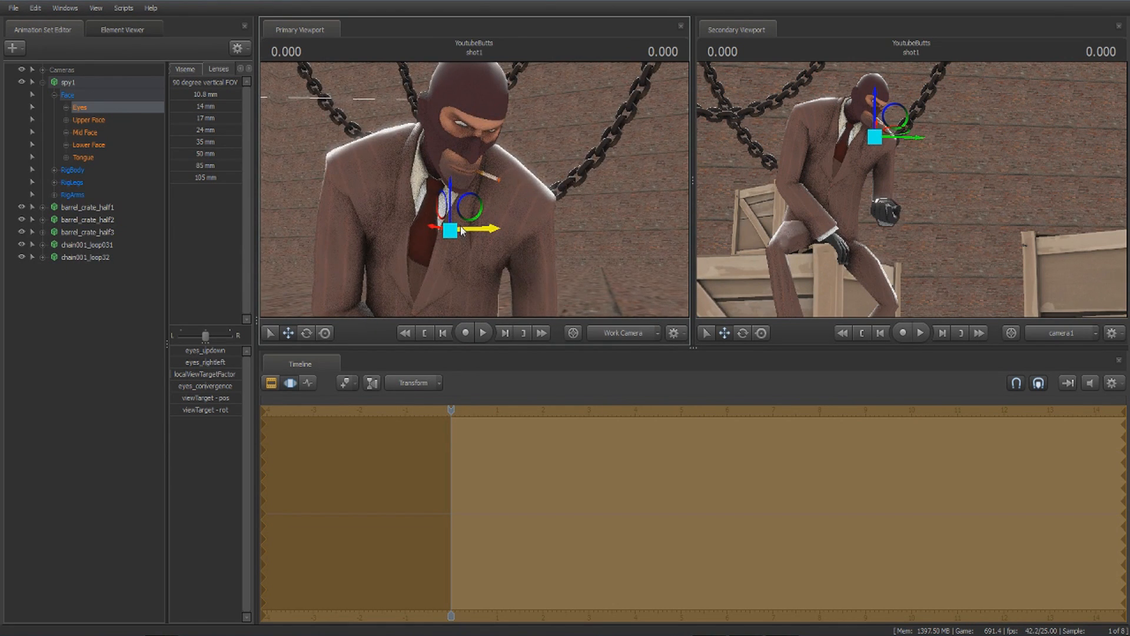
Fine-tune the viewTarget's position in front of the spy to aim his gaze, and deselect it.
left_click_drag(479, 271, 468, 206)
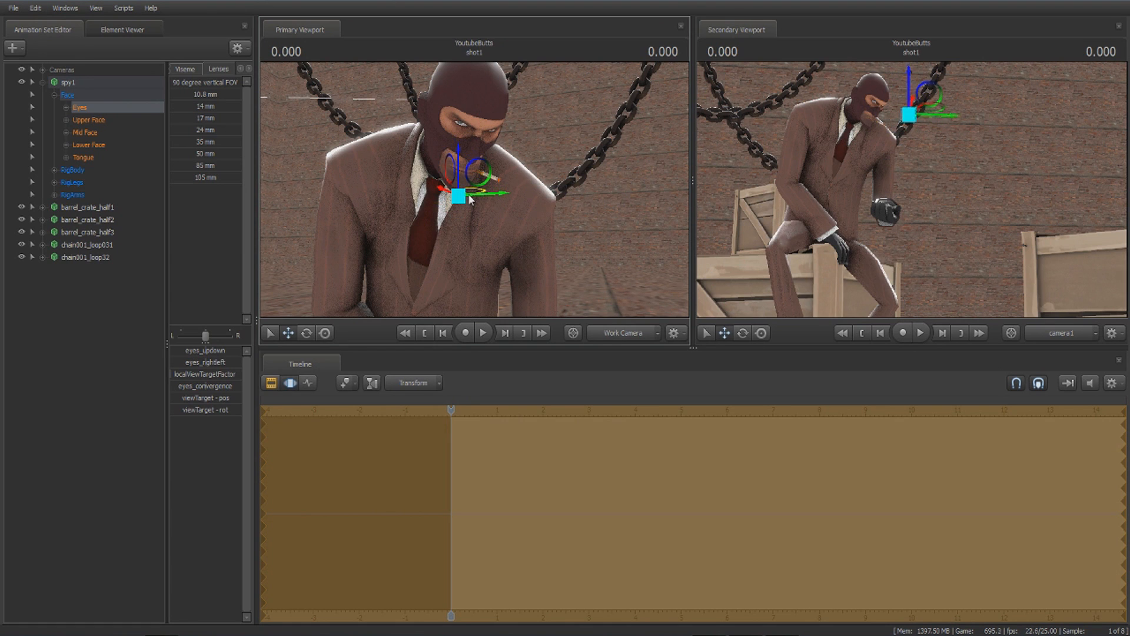
left_click_drag(450, 203, 509, 221)
left_click_drag(548, 187, 562, 239)
left_click_drag(460, 133, 501, 177)
left_click_drag(353, 156, 435, 212)
left_click_drag(501, 187, 475, 188)
key("Escape")
key("w")
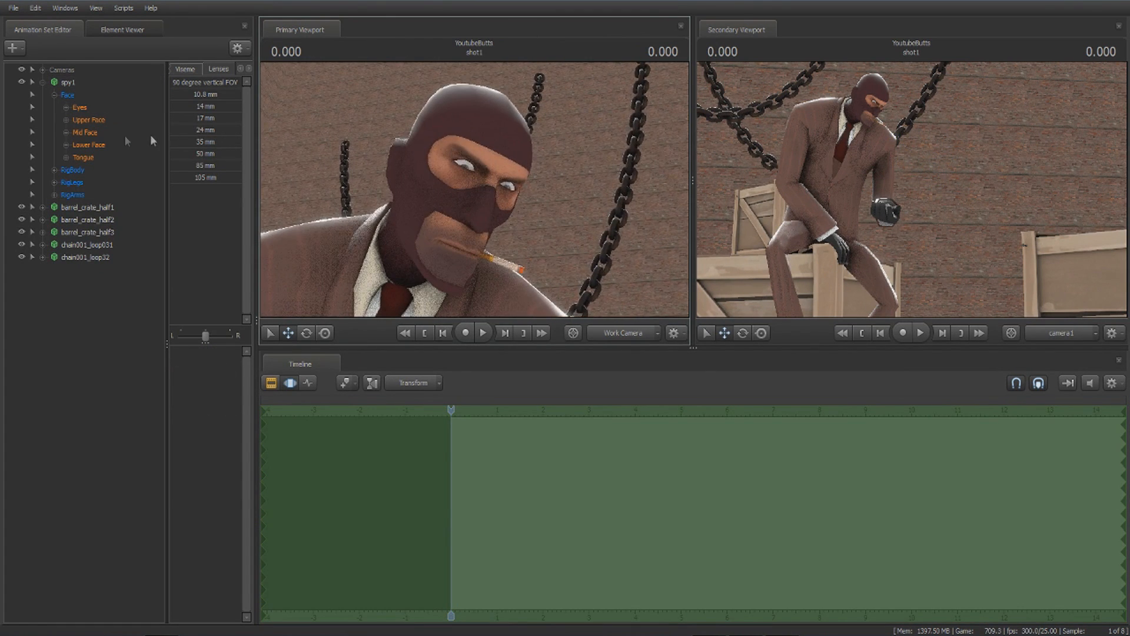
Adjust multi_CloseLid in the Upper Face group to shape the spy's eyelids.
left_click(88, 121)
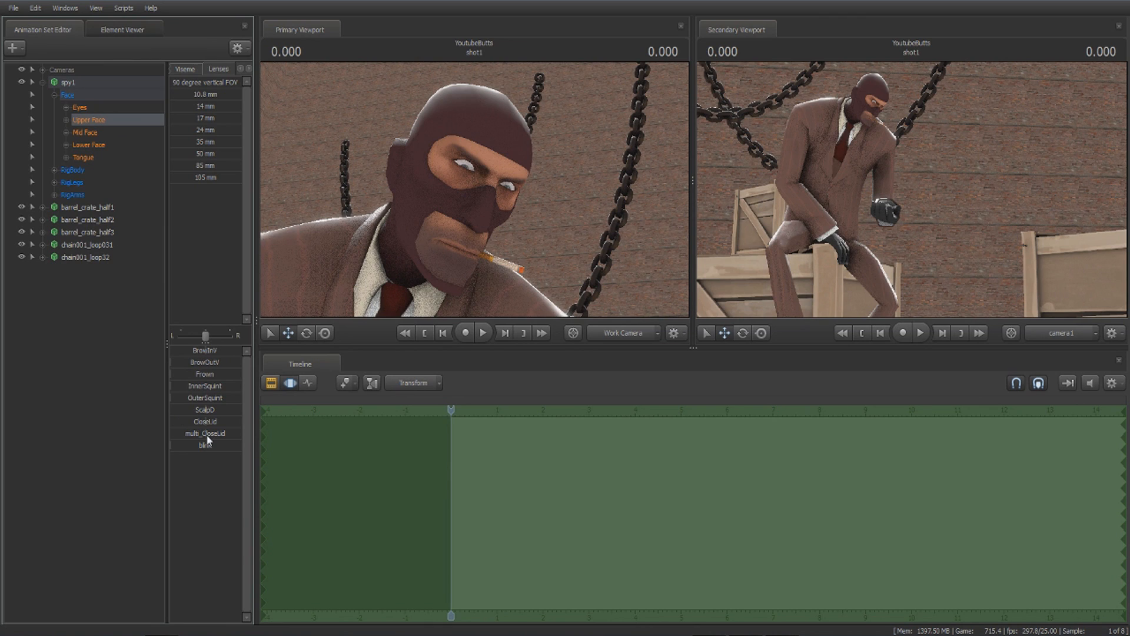
mouse_move(213, 433)
left_mouse_down()
mouse_move(200, 433)
mouse_move(229, 433)
mouse_move(189, 433)
mouse_move(213, 433)
left_mouse_up()
key("s")
left_click_drag(453, 241, 475, 189)
key("w")
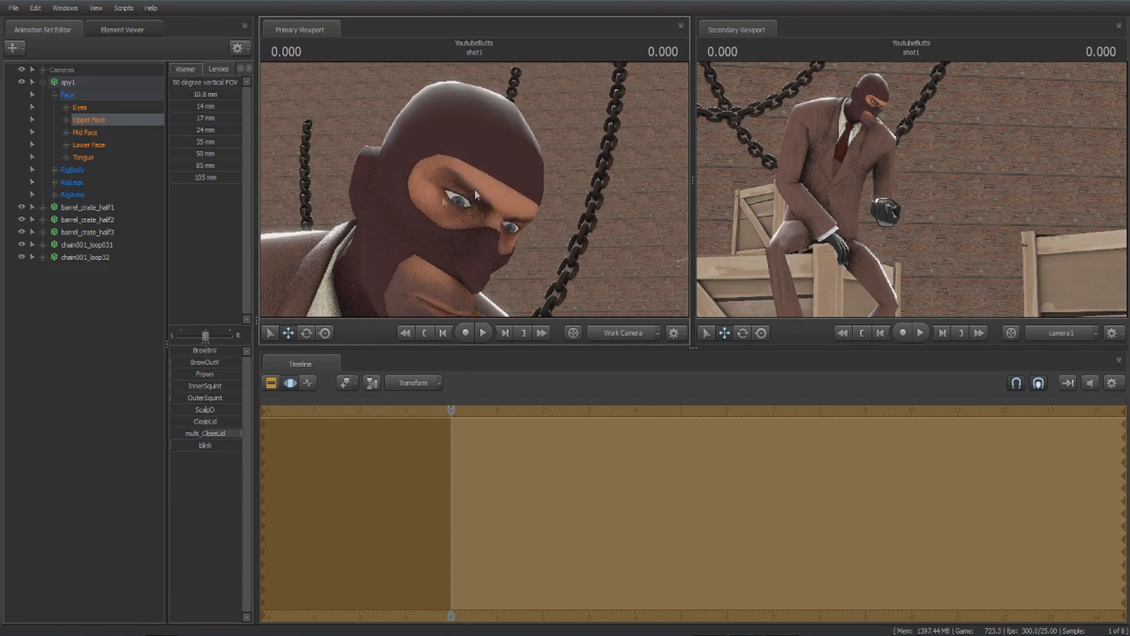
left_click_drag(277, 295, 282, 268)
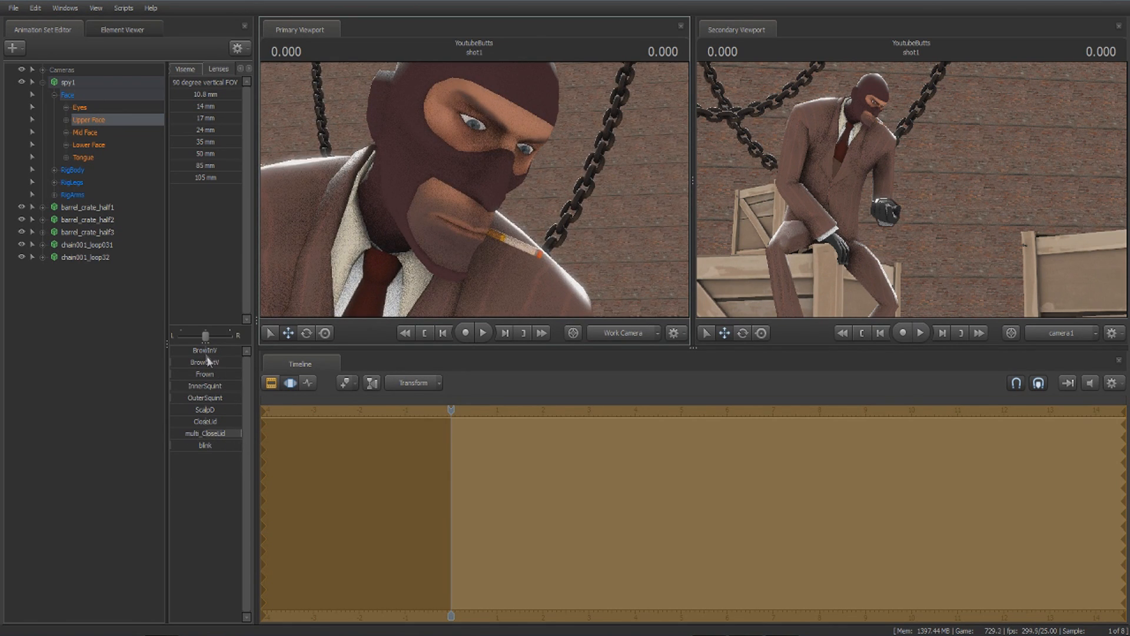
Shape the spy's eyebrows unevenly with BrowInV and Frown, changing the left-right balance between adjustments.
mouse_move(205, 349)
left_mouse_down()
mouse_move(194, 349)
mouse_move(208, 350)
left_mouse_up()
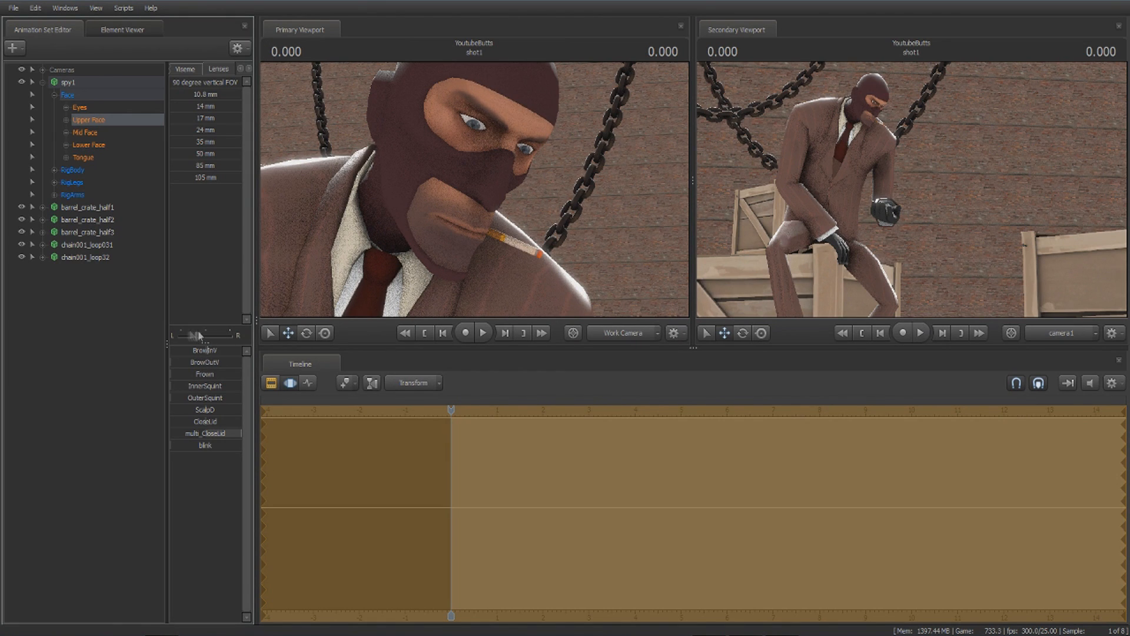
left_click_drag(481, 187, 457, 205)
left_click(229, 335)
mouse_move(208, 342)
left_mouse_down()
mouse_move(229, 342)
mouse_move(197, 351)
mouse_move(216, 338)
mouse_move(222, 353)
mouse_move(193, 374)
mouse_move(229, 351)
left_mouse_up()
left_click_drag(365, 253, 239, 239, "alt")
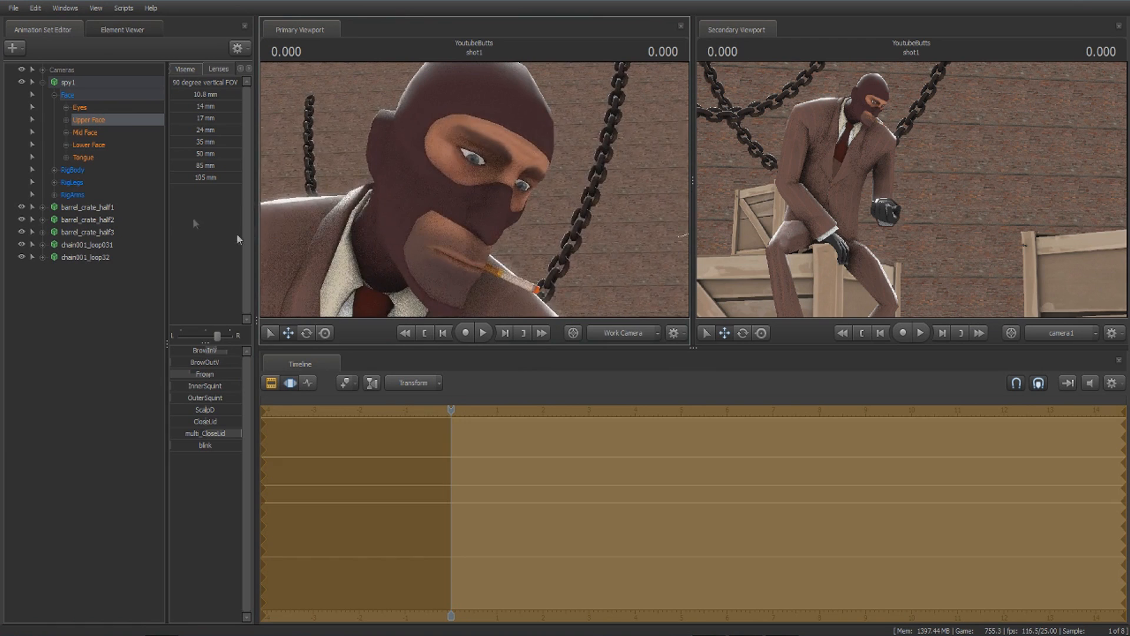
Adjust the Lower Face lip controls and the Mid Face nose and cheek controls to give the spy a sour expression.
left_click(97, 145)
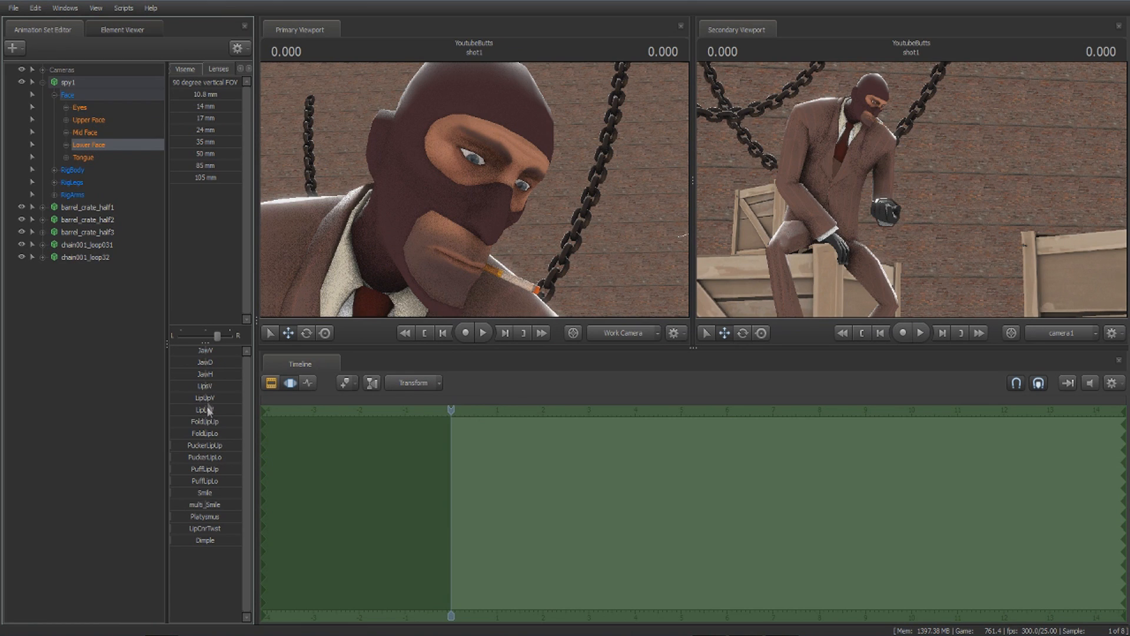
mouse_move(206, 398)
left_mouse_down()
mouse_move(221, 398)
mouse_move(196, 410)
left_mouse_up()
left_click_drag(523, 215, 494, 194)
left_click(87, 132)
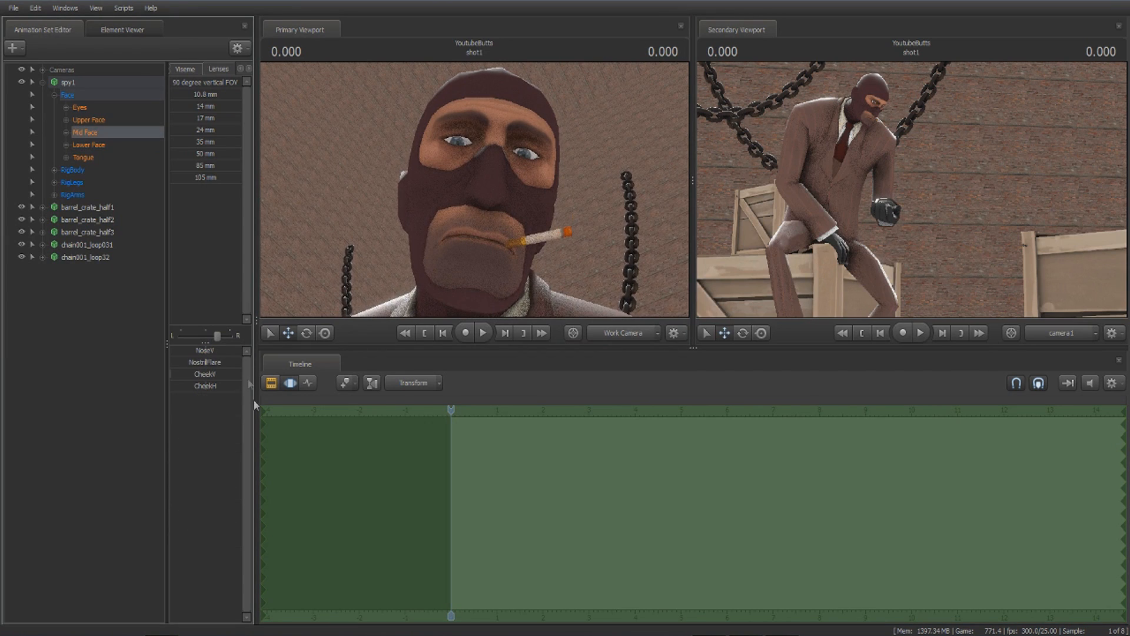
left_click_drag(205, 350, 193, 374)
left_click_drag(459, 169, 483, 171)
Raise OuterSquint slightly in the spy's Upper Face group.
left_click(96, 119)
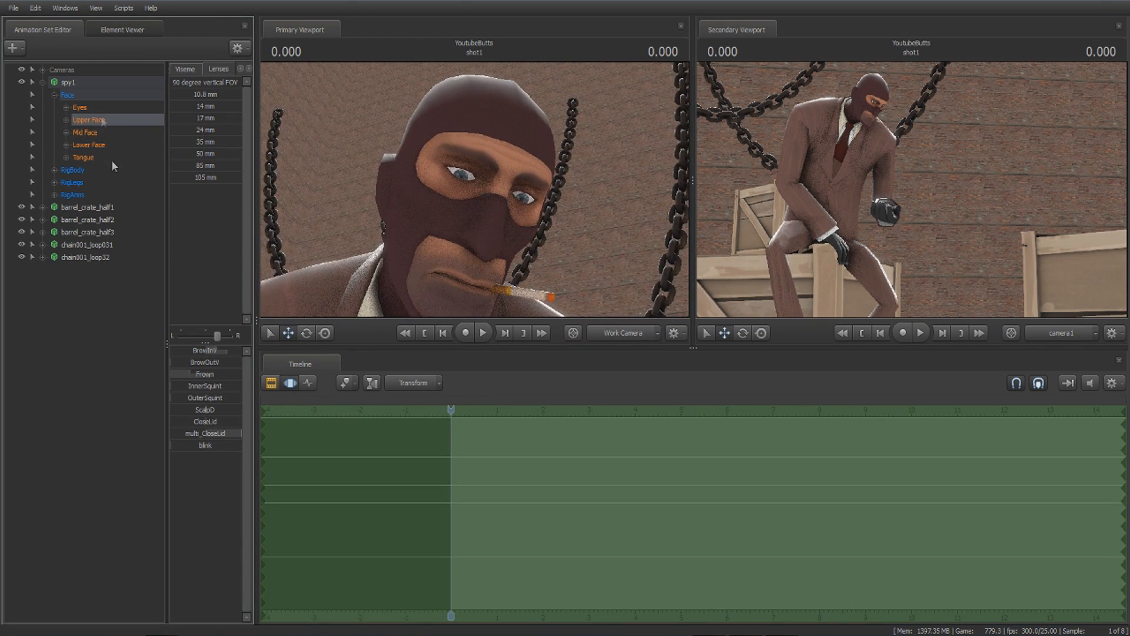
left_click(94, 131)
left_click(94, 145)
left_click(94, 134)
left_click(95, 122)
left_click_drag(184, 397, 185, 397)
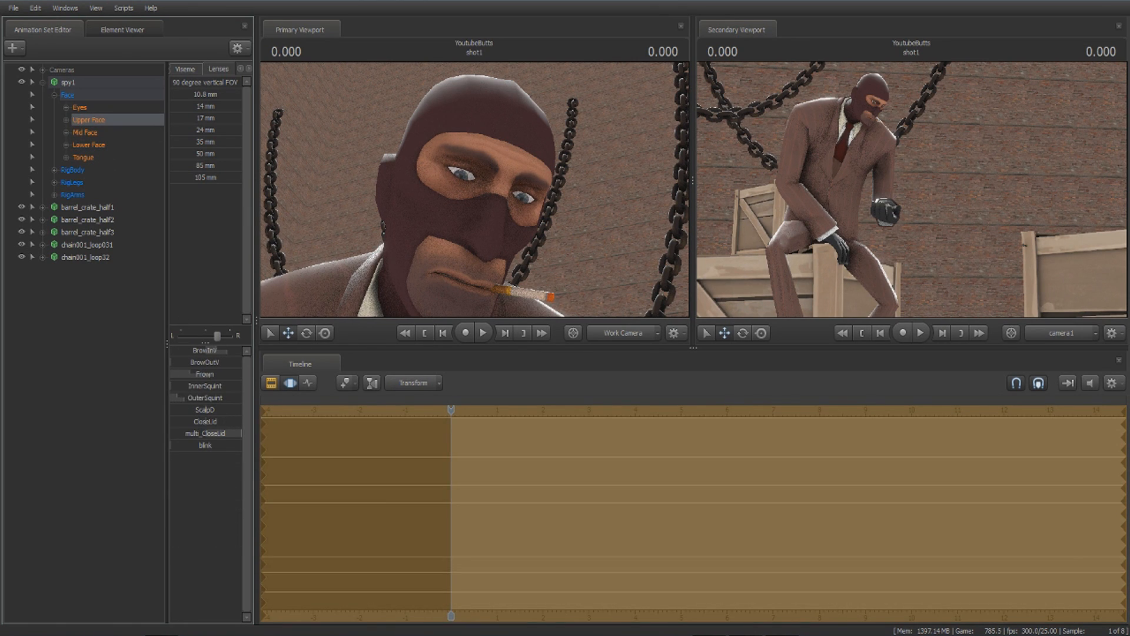
Adjust the spy's upper body in the viewport and rotate rig_collar_R to reposition the right shoulder.
key("s")
left_click_drag(475, 189, 473, 202)
key("w")
left_click(431, 133, "ctrl")
key("e")
left_click_drag(450, 128, 453, 135)
left_click(568, 157, "ctrl")
key("s")
left_click_drag(567, 156, 569, 154)
key("w")
left_click_drag(474, 189, 483, 178)
key("s")
key("a")
left_click(474, 145)
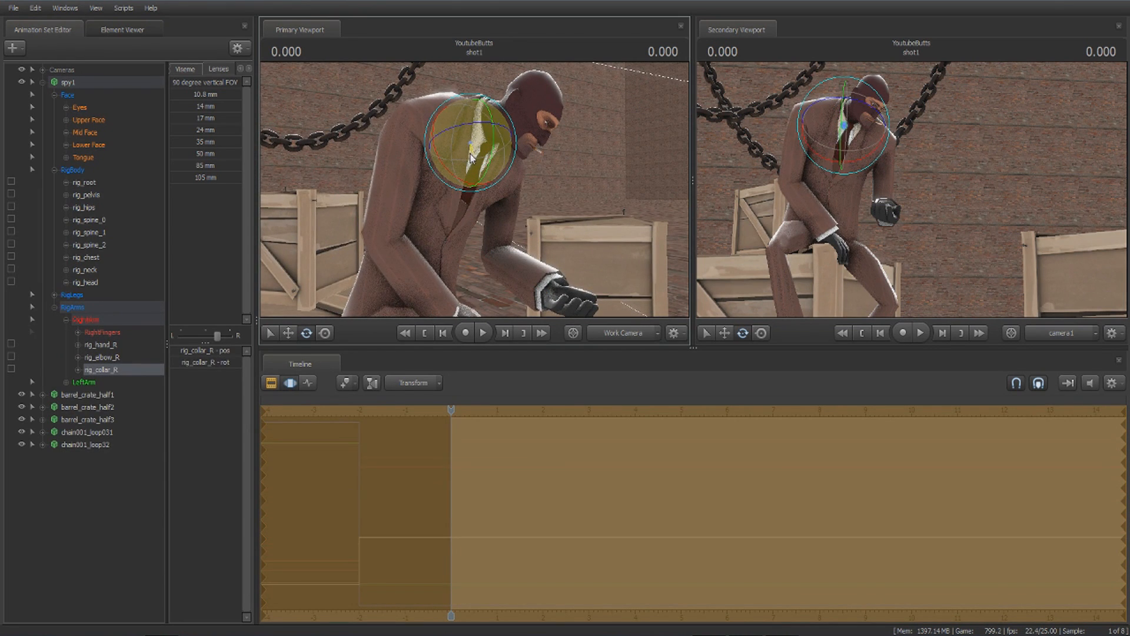
Rotate rig_collar_L to adjust the spy's left shoulder, and deselect it.
left_click(536, 162)
key("d")
left_click_drag(536, 162, 474, 187)
left_click(483, 160)
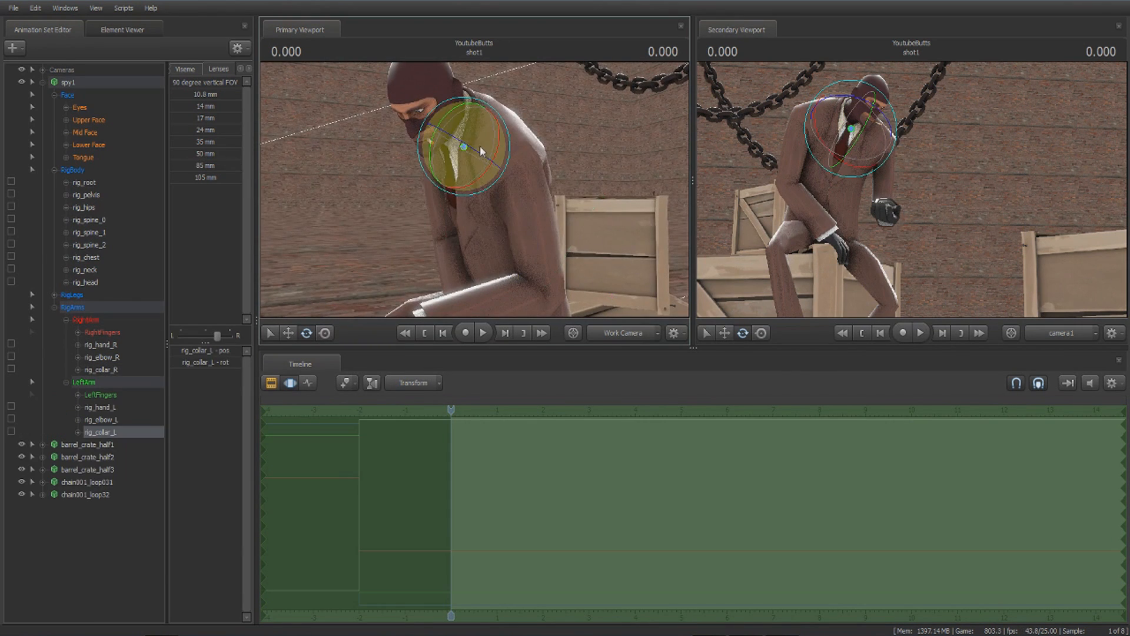
left_click(549, 176)
key("a")
left_click_drag(549, 177, 592, 187)
key("s")
left_click_drag(474, 187, 475, 193)
key("w")
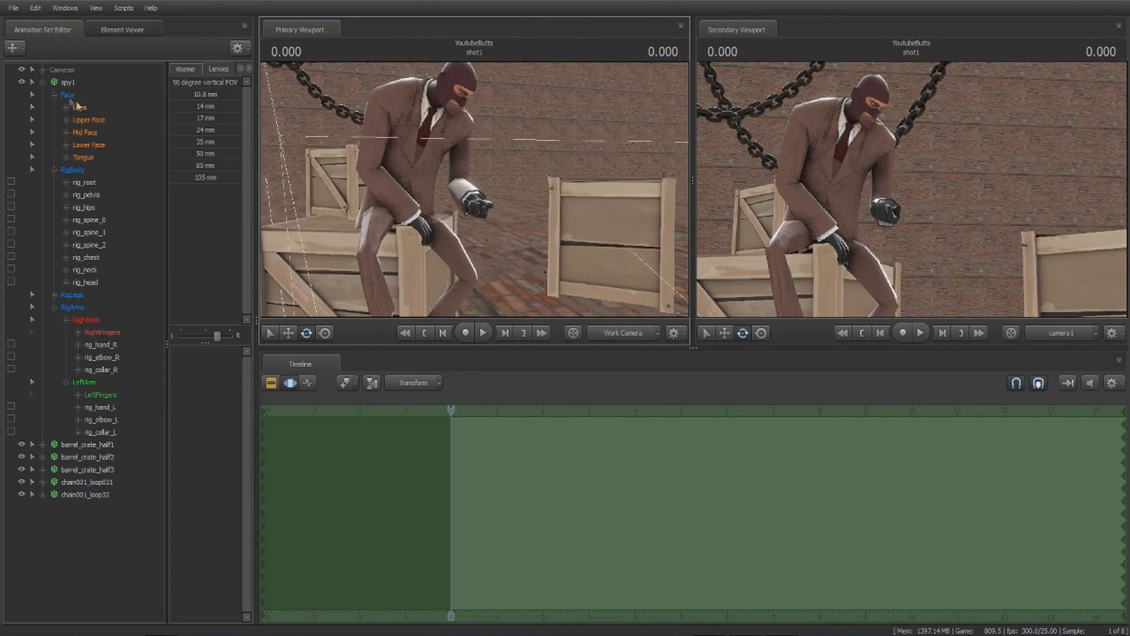
Collapse spy1's controls and add the chain001_hook model as a new animation set.
left_click(47, 84)
mouse_move(414, 163)
left_mouse_down()
mouse_move(417, 129)
mouse_move(429, 148)
left_mouse_up()
key("w")
key("s")
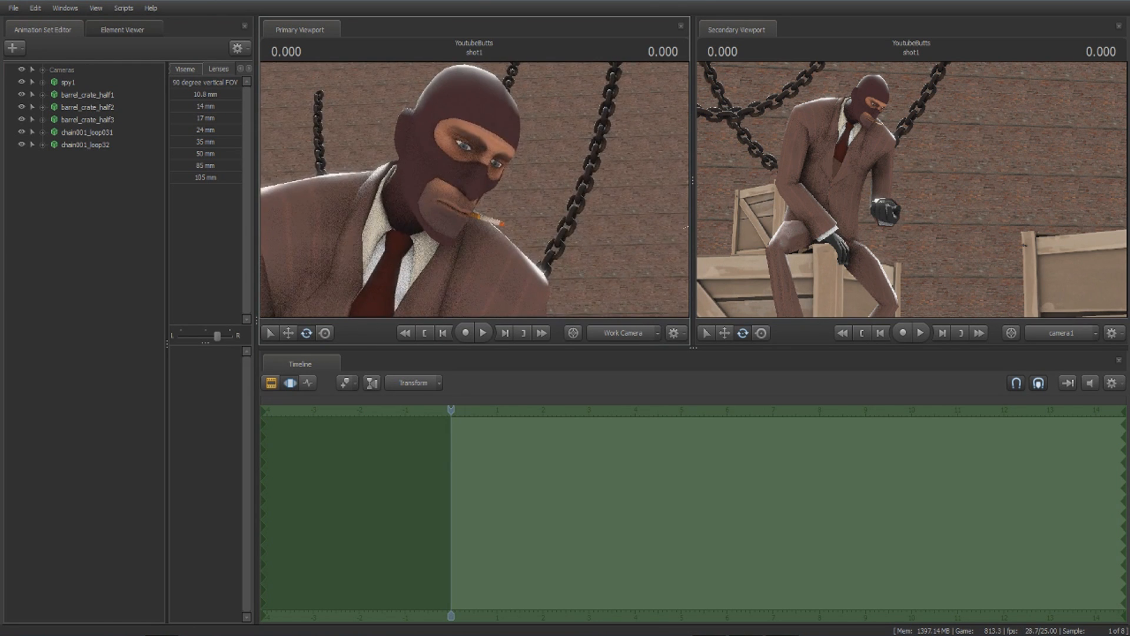
left_click_drag(479, 260, 478, 276)
right_click(153, 192)
left_click(195, 220)
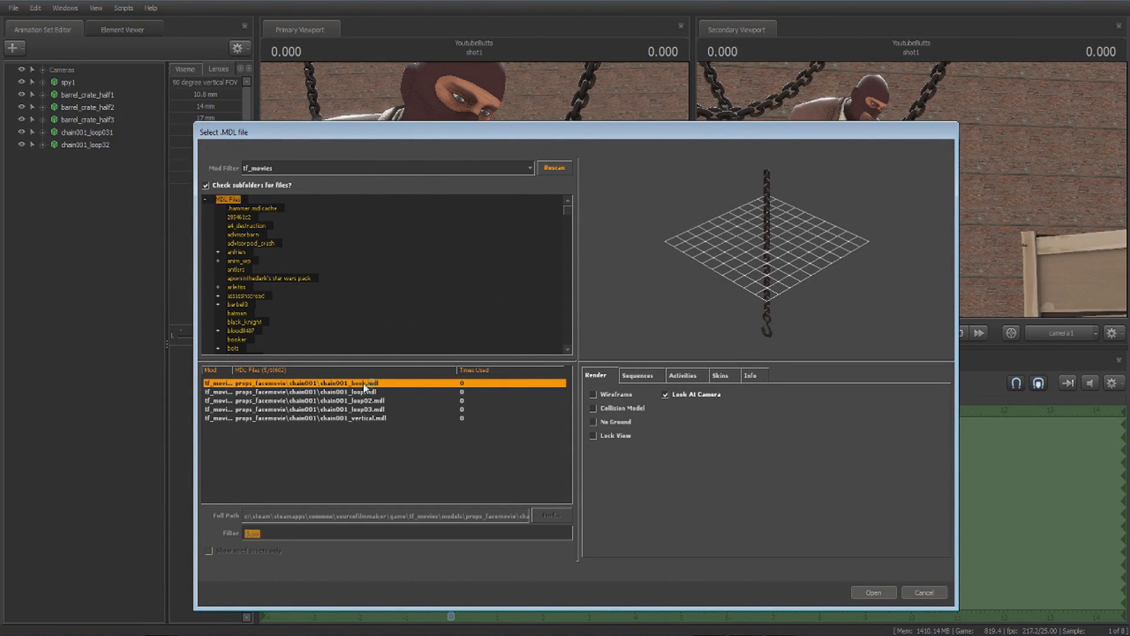
double_click(365, 383)
Add a scale control to the chain hook and reduce its rootTransform_scale.
right_click(96, 158)
mouse_move(165, 279)
left_click(265, 312)
left_click(94, 160)
left_click_drag(197, 352, 193, 351)
Move the chain hook up into the background beside the spy.
left_click_drag(365, 235, 377, 276)
key("s")
key("w")
left_click_drag(456, 221, 567, 83)
left_click_drag(496, 168, 493, 63)
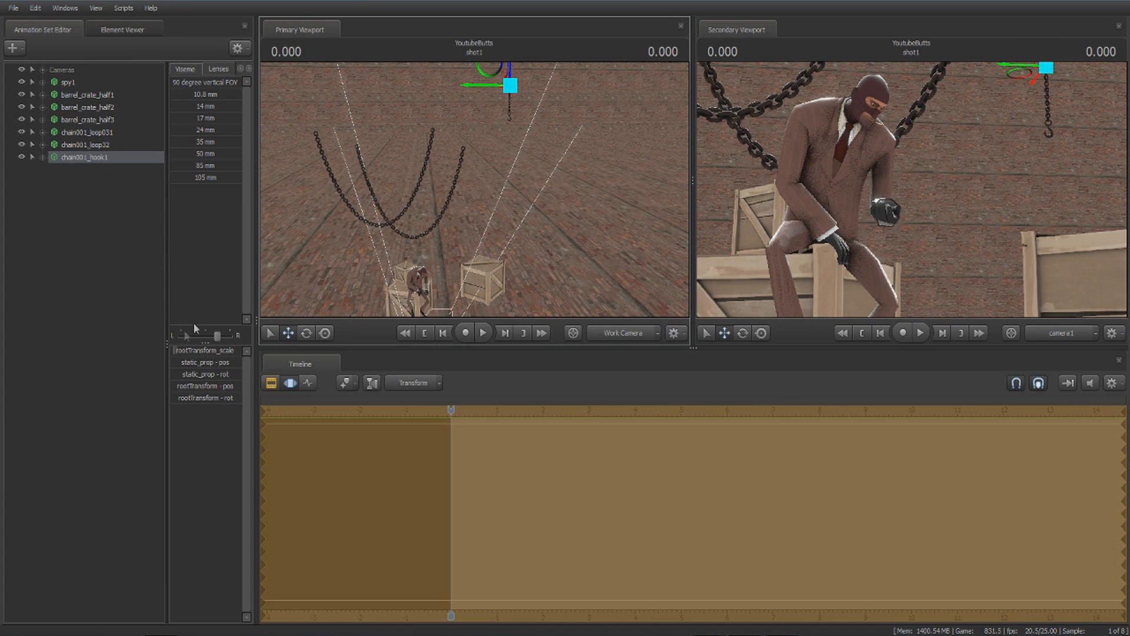
Enlarge the chain hook slightly and reposition it to hang above the separate crate beside the spy.
left_click_drag(178, 351, 180, 349)
mouse_move(377, 288)
left_mouse_down()
mouse_move(381, 259)
mouse_move(383, 269)
left_mouse_up()
left_click_drag(463, 97, 452, 185)
left_click_drag(503, 254, 490, 197)
key("w")
key("x")
key("w")
Search the tf mod's models for "dead" to find another prop.
right_click(132, 216)
left_click(167, 239)
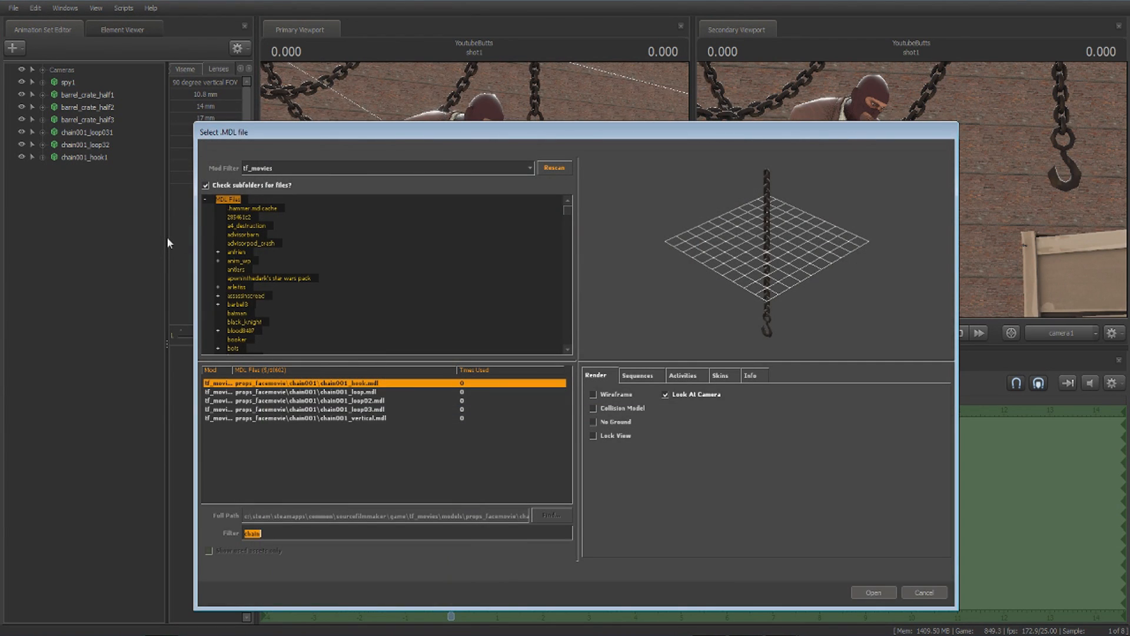
type("dead")
left_click(317, 169)
left_click(273, 198)
Preview each of the models matching "dead" to look for a suitable prop.
left_click(319, 392)
left_click(324, 401)
left_click(344, 410)
left_click(381, 419)
left_click(391, 427)
left_click(393, 434)
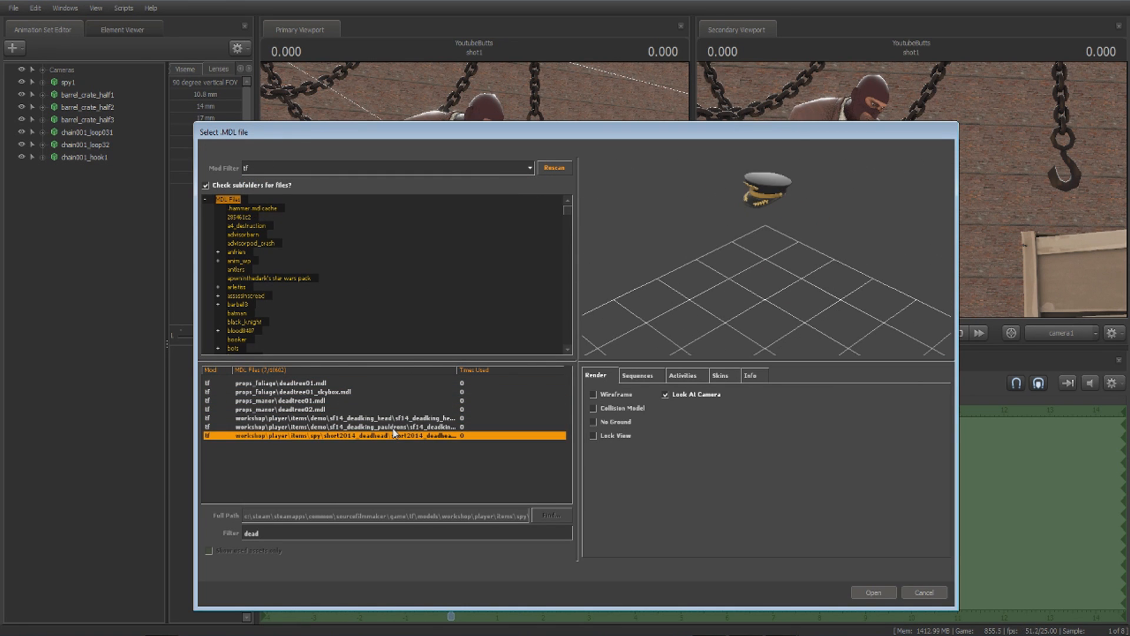
key("Up")
key("Up")
key("Up")
key("Up")
key("Up")
key("Up")
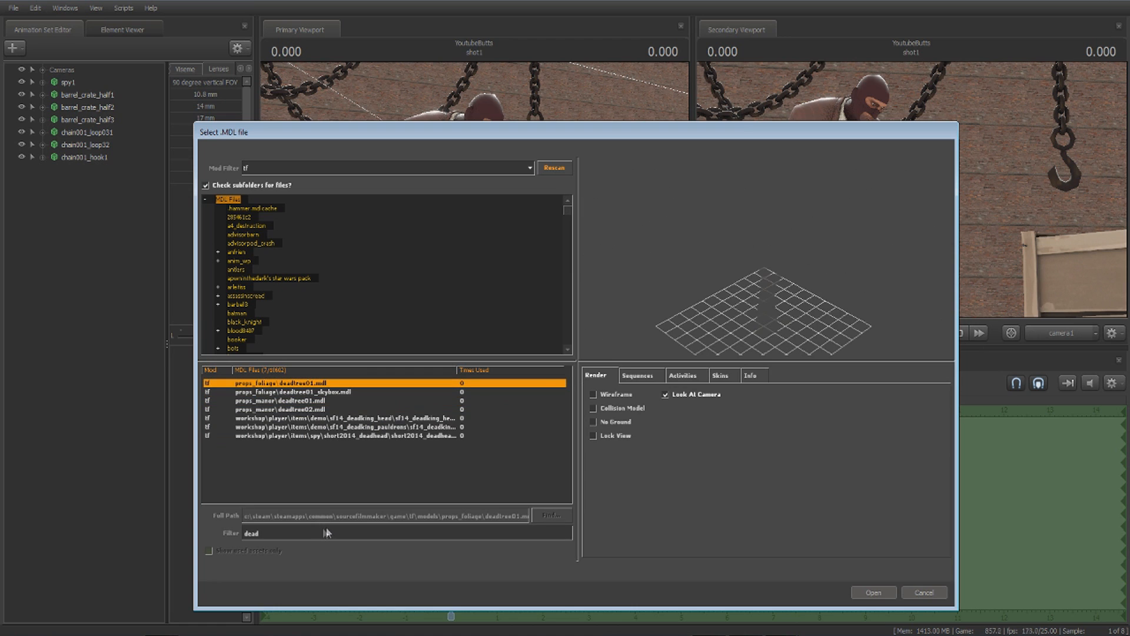
Search the tf models for "watch" and add c_pocket_watch.mdl to the scene.
double_click(324, 533)
type("watch")
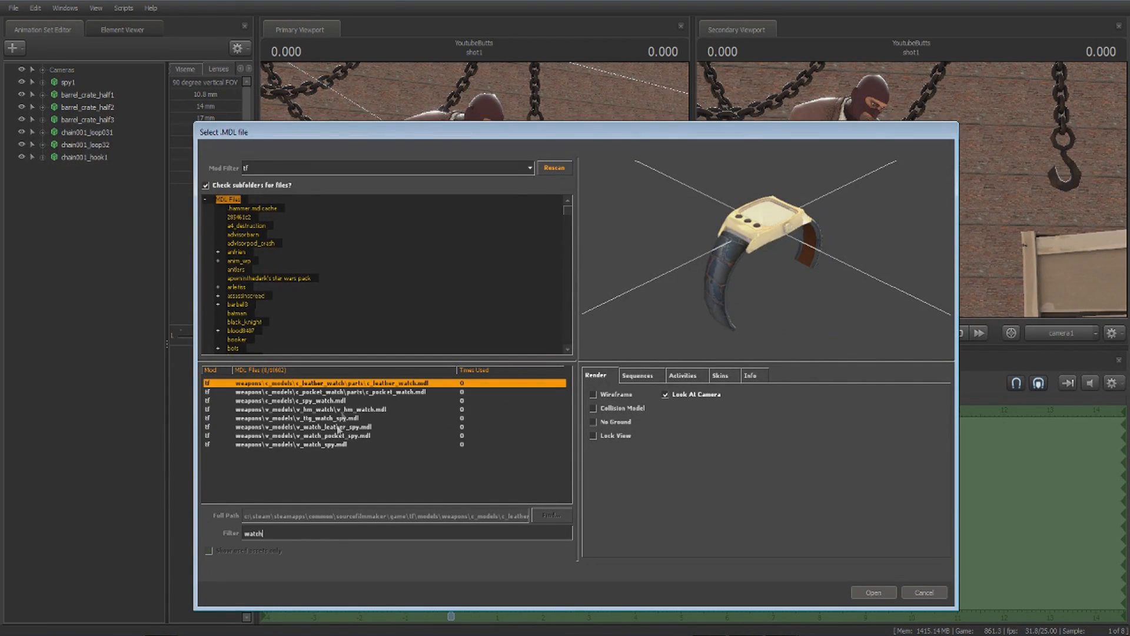
left_click(340, 392)
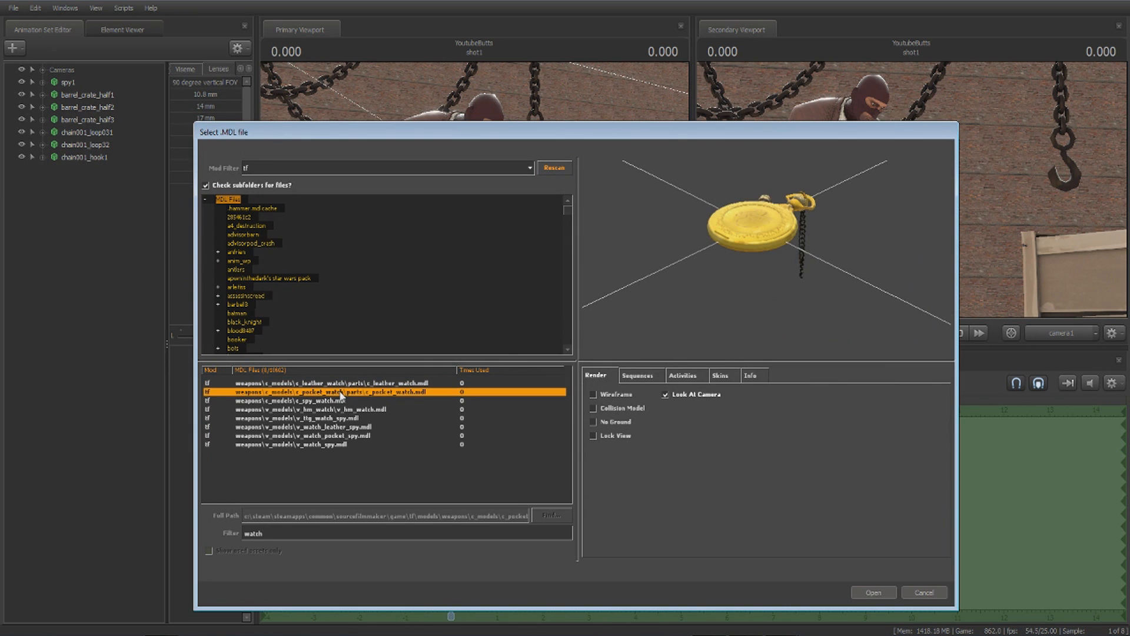
double_click(378, 394)
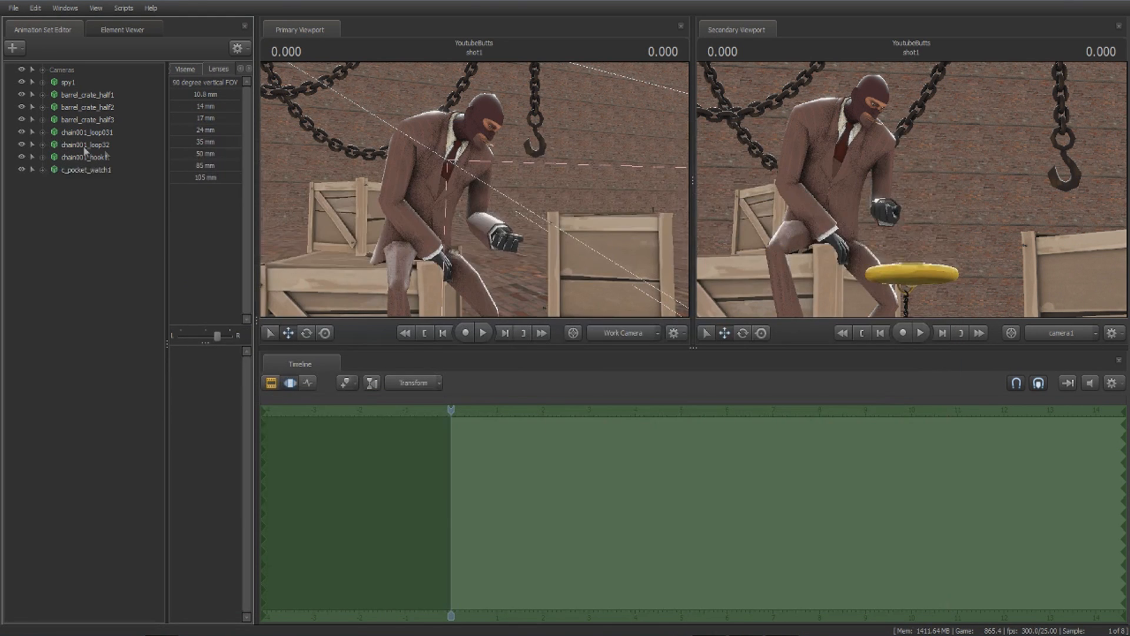
Move the pocket watch into the palm of the spy's raised left hand.
left_click(101, 170)
left_click_drag(914, 275, 892, 218)
left_click_drag(555, 164, 463, 135)
key("w")
key("e")
key("w")
left_click(577, 199)
mouse_move(577, 200)
left_mouse_down()
mouse_move(565, 189)
mouse_move(589, 187)
left_mouse_up()
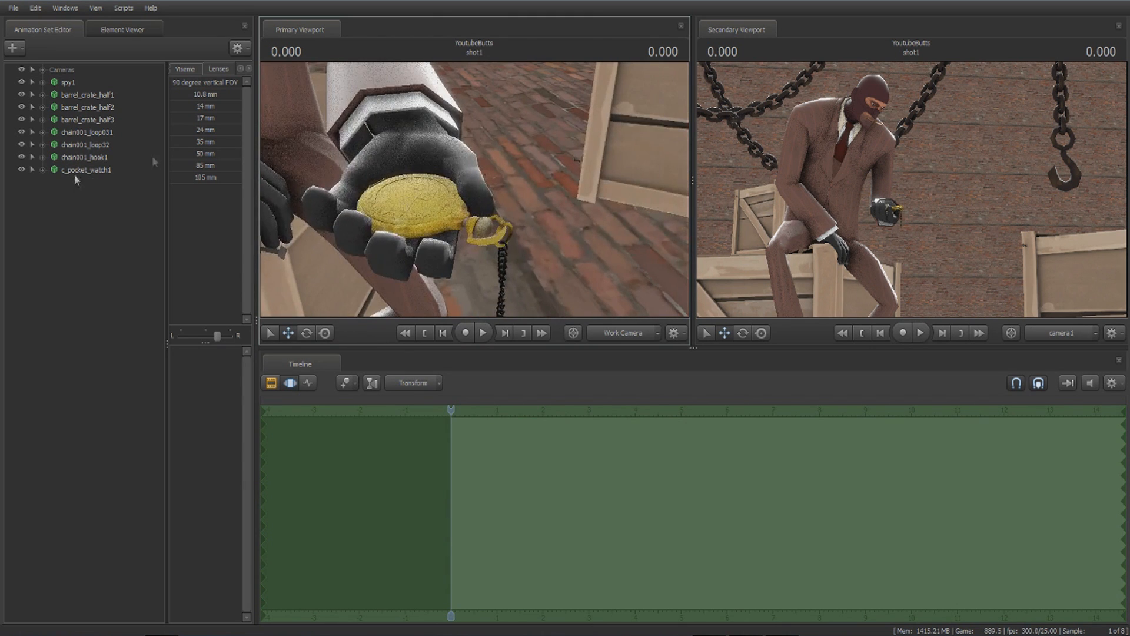
Try to rotate the base joint of the spy's left middle finger around the pocket watch.
left_click(410, 147)
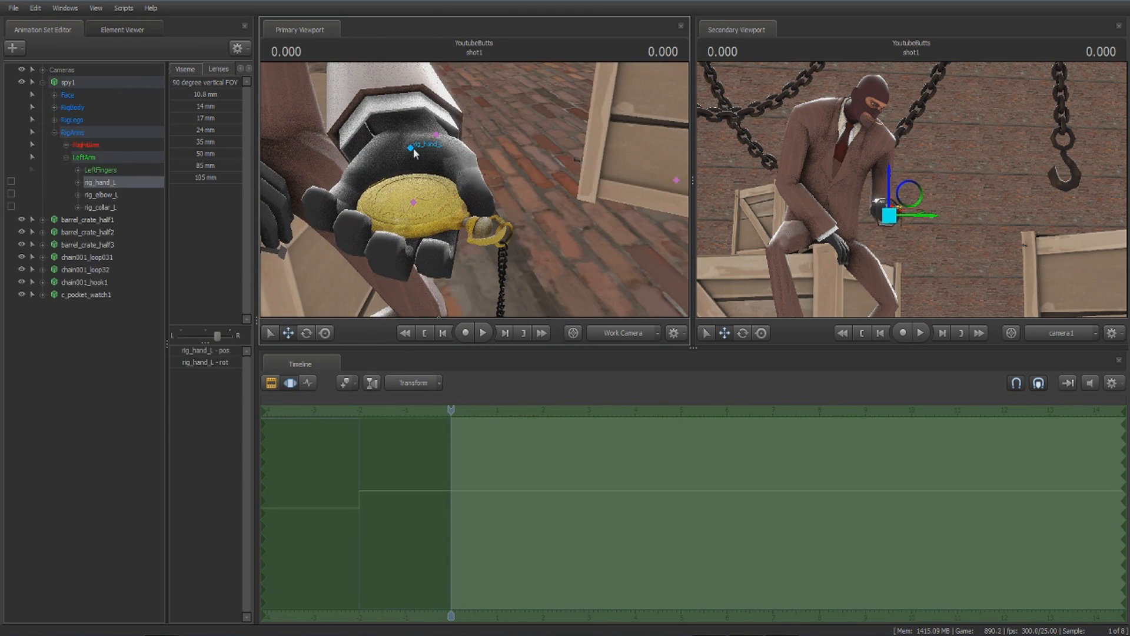
left_click(78, 170)
left_click(118, 206)
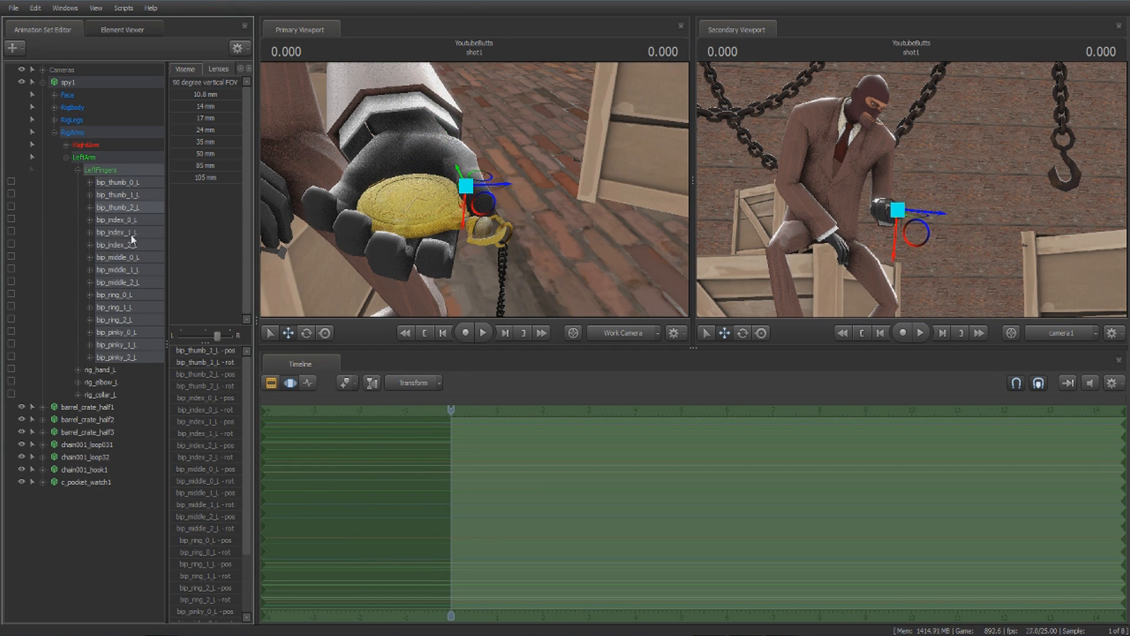
left_click(130, 232)
left_click(126, 257)
left_click_drag(524, 149, 648, 288)
key("e")
left_click_drag(502, 190, 487, 210)
key("ctrl+z")
key("ctrl+z")
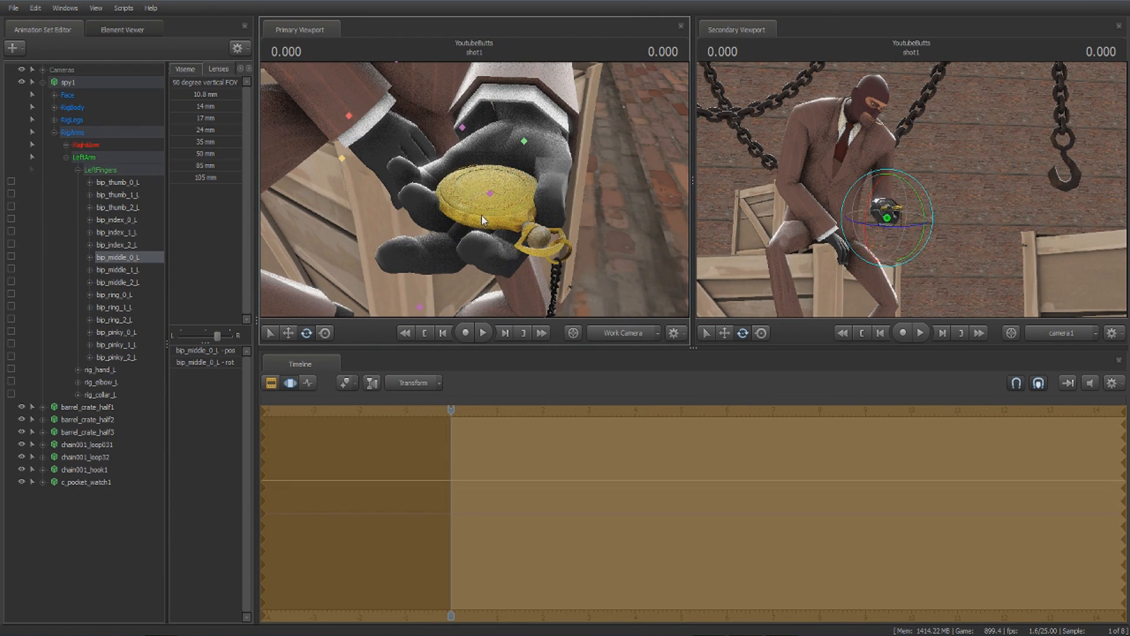
left_click_drag(464, 214, 463, 209)
key("ctrl+z")
Detach the rig_biped_spy1 rig from the spy.
left_click(634, 231, "ctrl")
mouse_move(634, 230)
left_mouse_down()
mouse_move(634, 206)
mouse_move(638, 215)
left_mouse_up()
key("s")
key("w")
key("s")
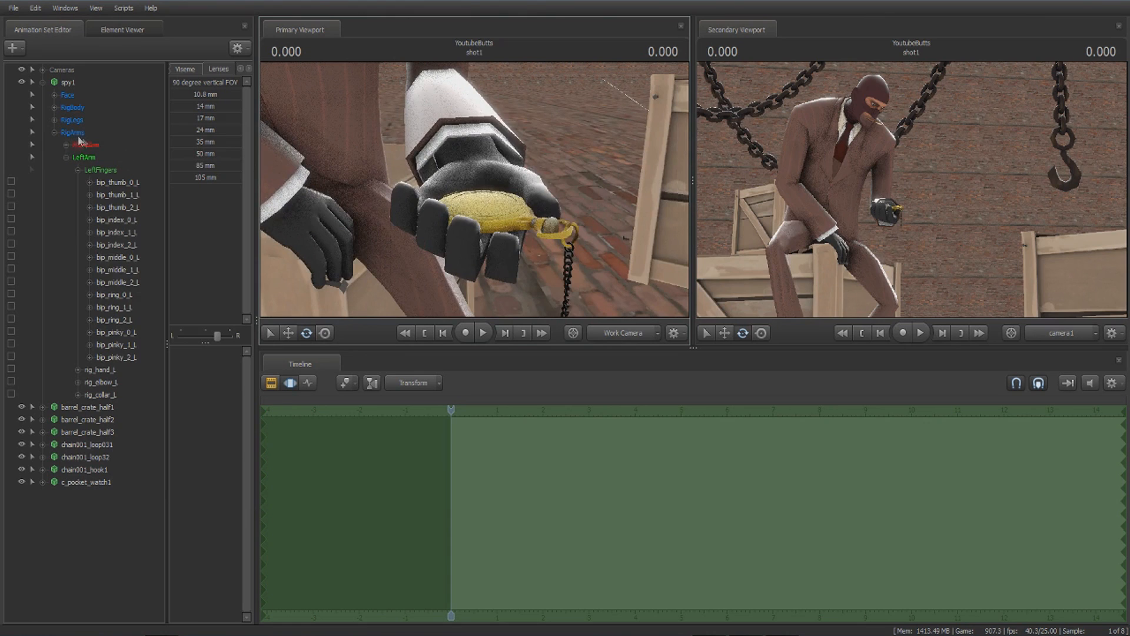
right_click(77, 95)
left_click(60, 78)
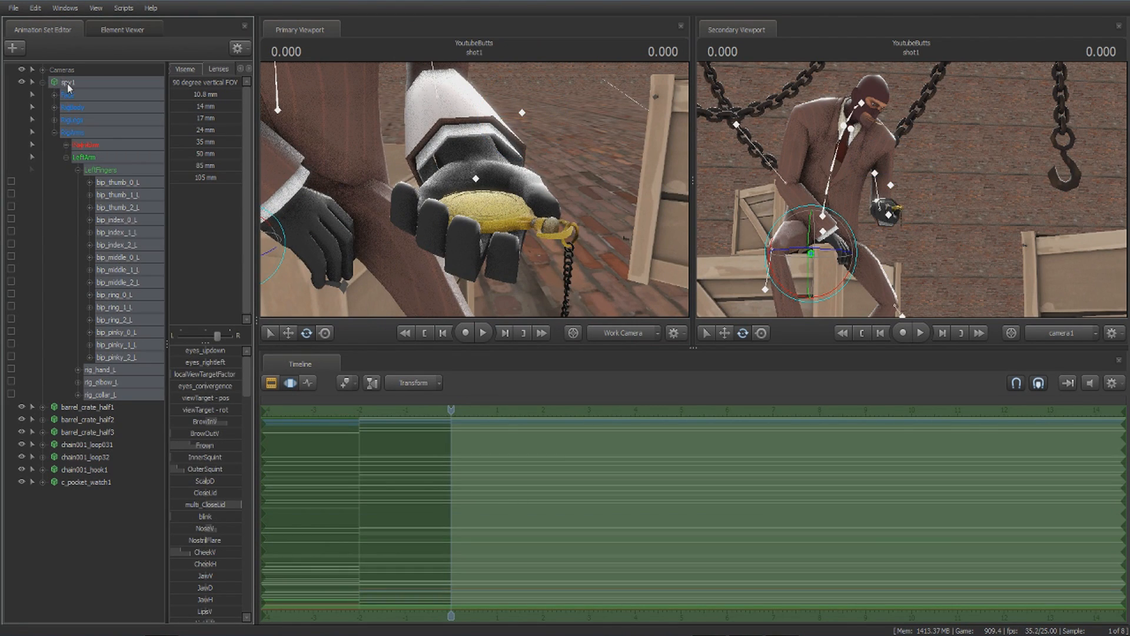
right_click(67, 84)
mouse_move(139, 256)
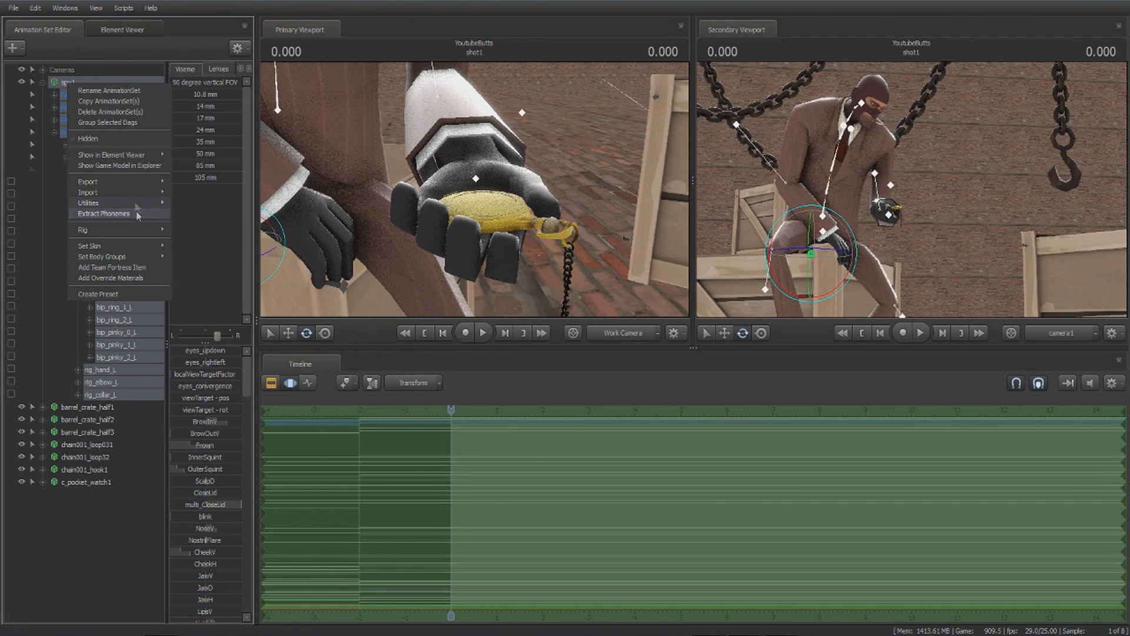
mouse_move(136, 231)
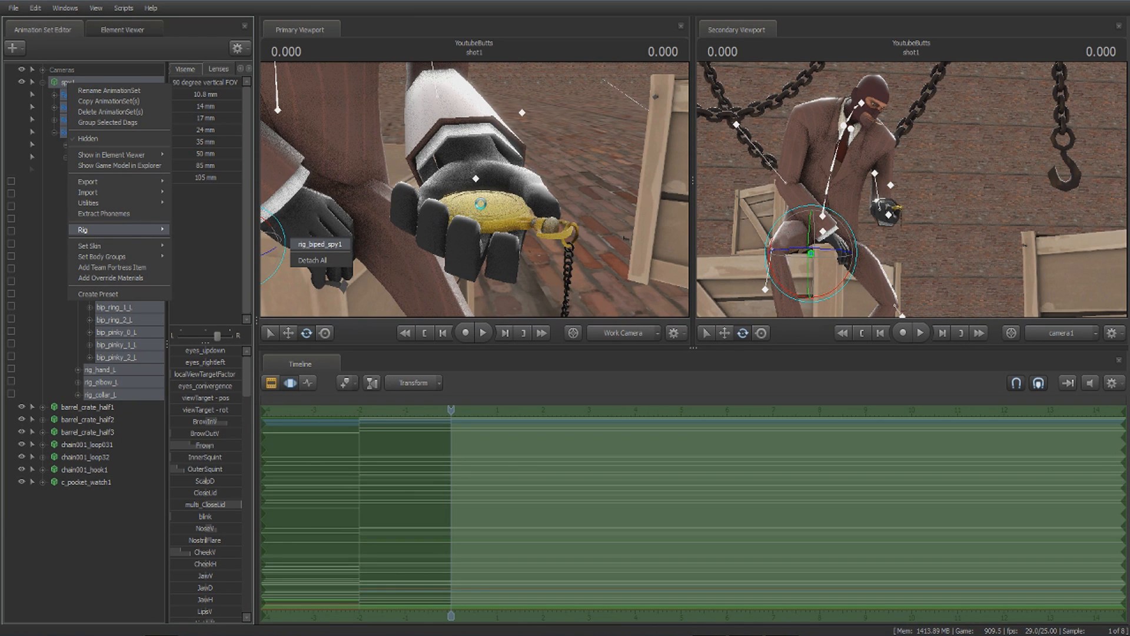
left_click(321, 244)
Try to pose the spy's right arm bones with the rig detached.
key("s")
left_click_drag(484, 200, 472, 189)
left_click(369, 132, "ctrl")
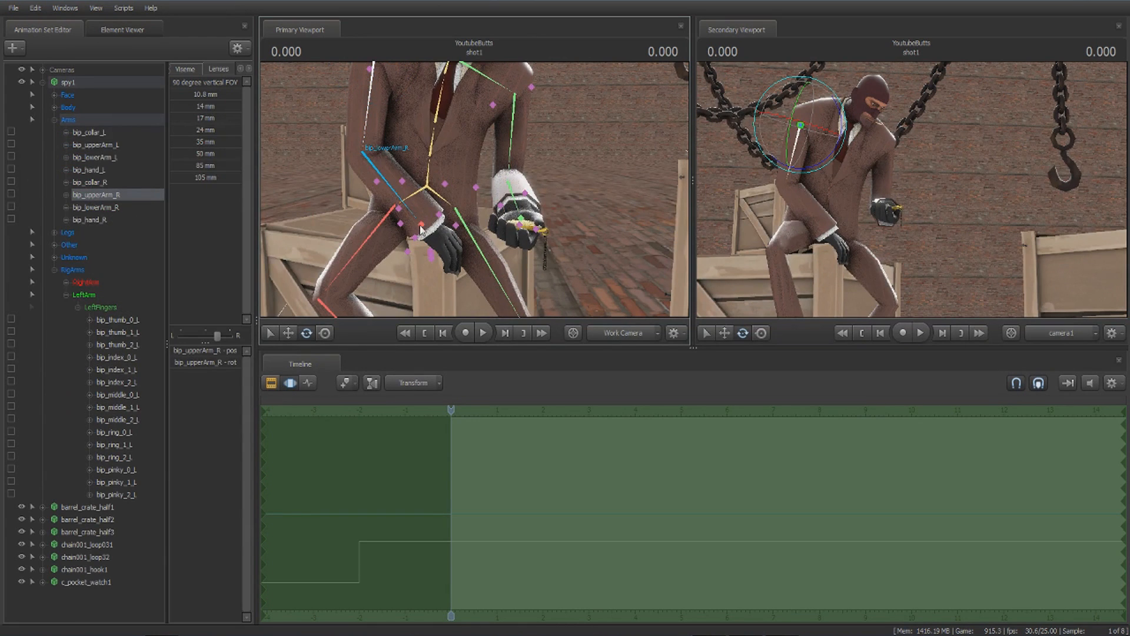
key("Down")
key("Down")
left_click_drag(353, 312, 470, 215)
key("ctrl+z")
left_click(571, 268, "ctrl")
left_click_drag(571, 266, 514, 229)
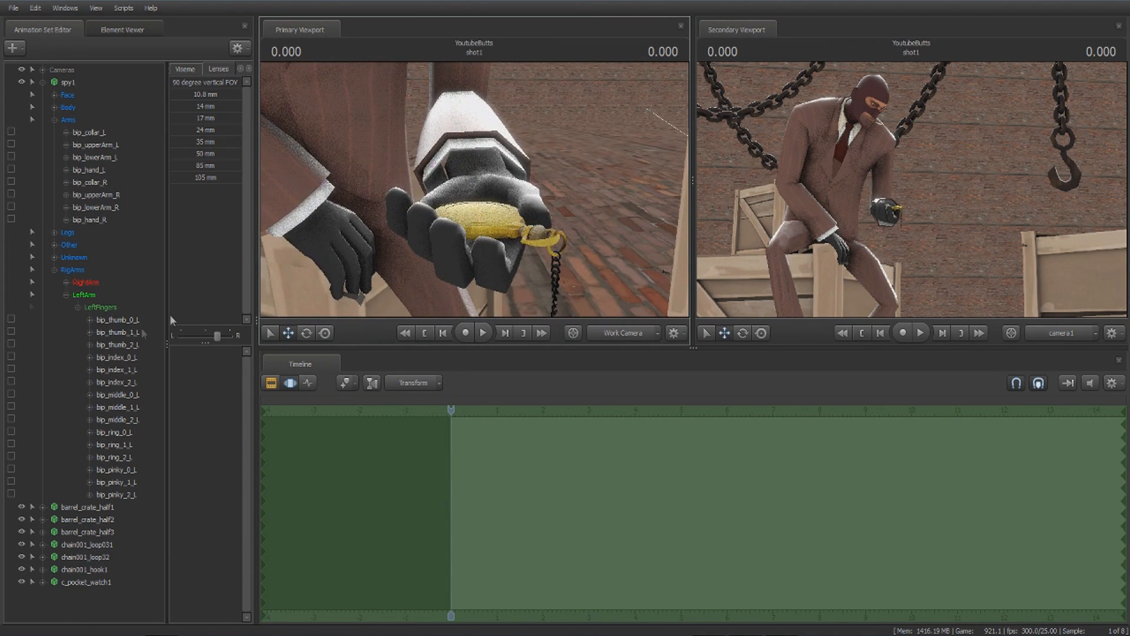
Bend the base and middle joints of the spy's left index finger around the pocket watch.
left_click(483, 194)
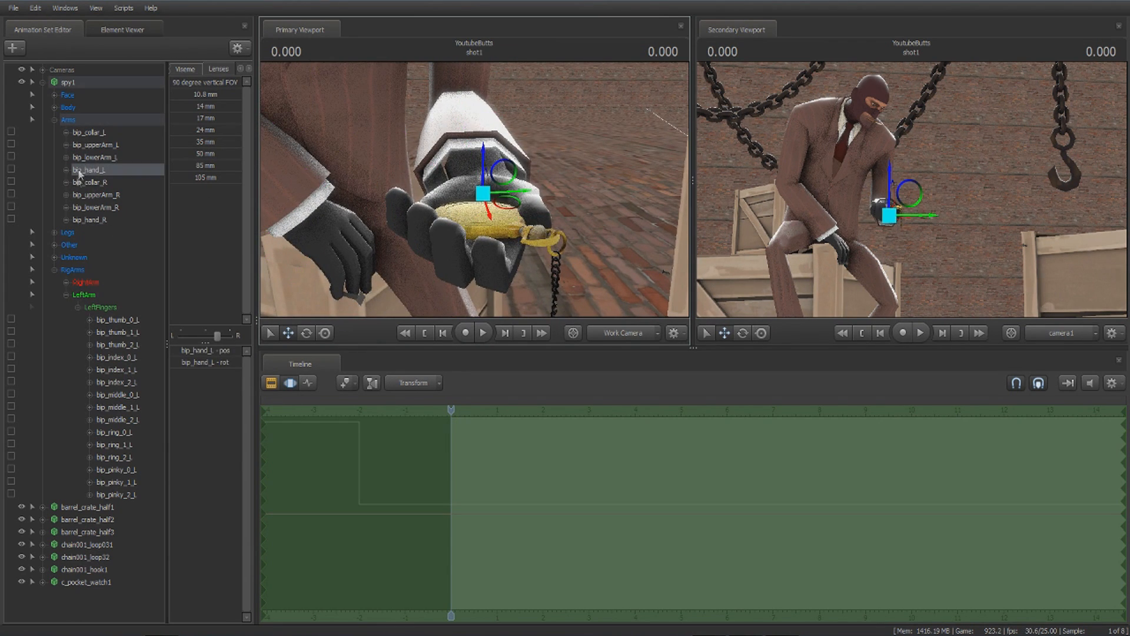
left_click(118, 356)
left_click_drag(506, 263, 527, 241)
left_click(146, 368)
left_click_drag(463, 150, 516, 215)
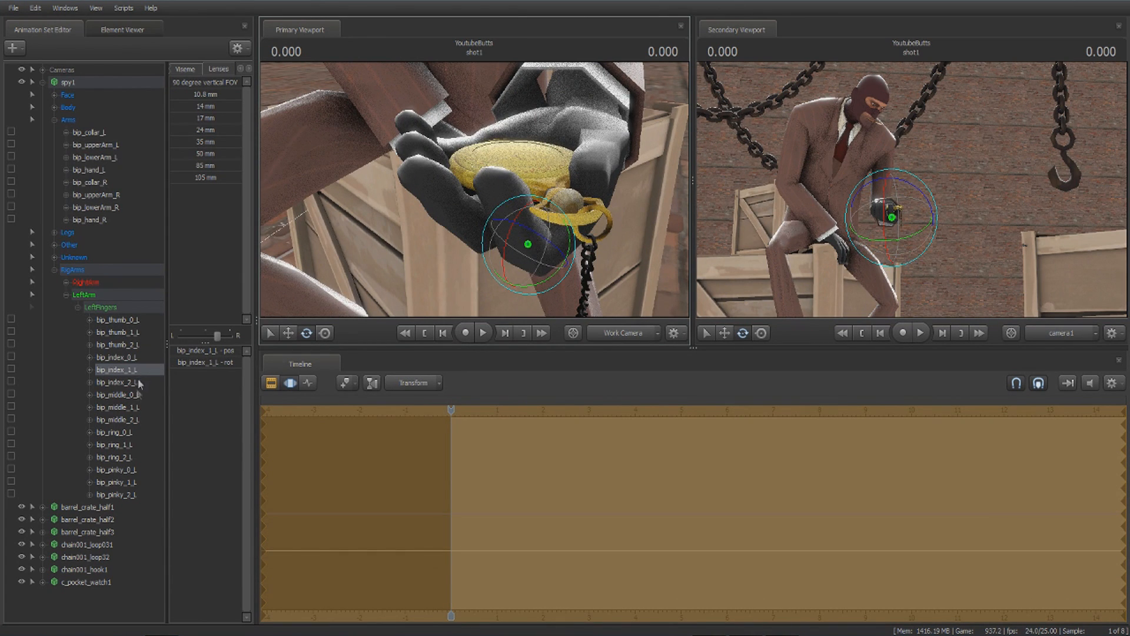
Rotate the base joint of the spy's left middle finger and bring up the procedural presets.
left_click(136, 394)
left_click_drag(481, 150, 506, 148)
left_click_drag(499, 204, 522, 175)
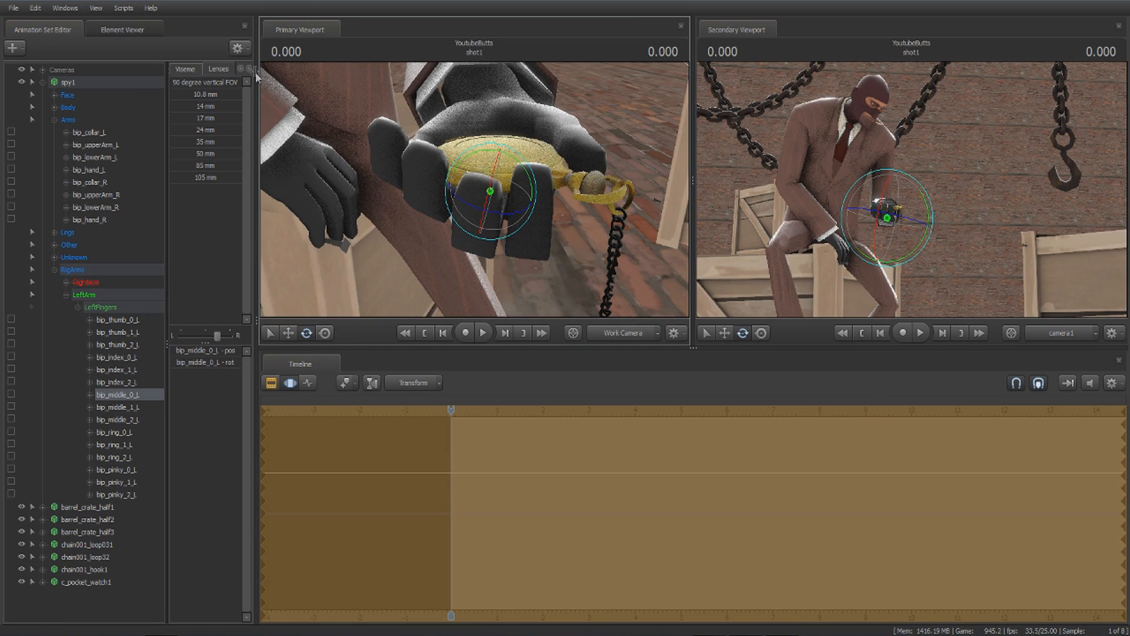
left_click(240, 68)
left_click(192, 69)
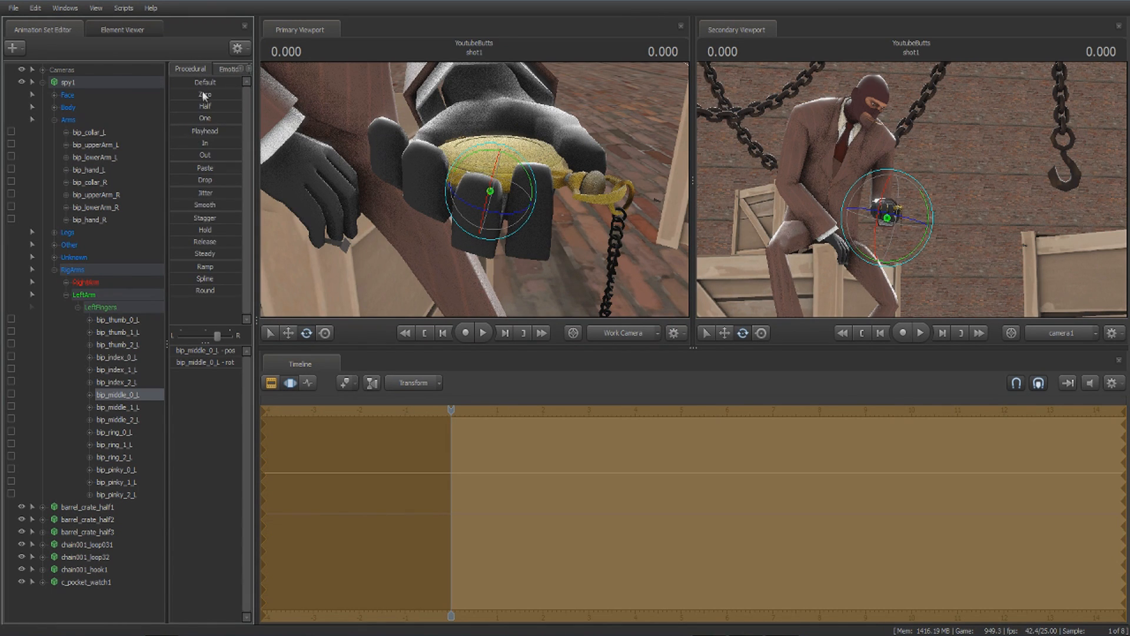
left_click(189, 85)
left_click_drag(524, 215, 506, 221)
Curl the left middle finger further at its base and middle joints so it wraps the watch.
left_click(124, 408)
left_click_drag(569, 125, 594, 130)
left_click_drag(433, 214, 442, 197)
left_click(136, 396)
left_click_drag(364, 235, 551, 206)
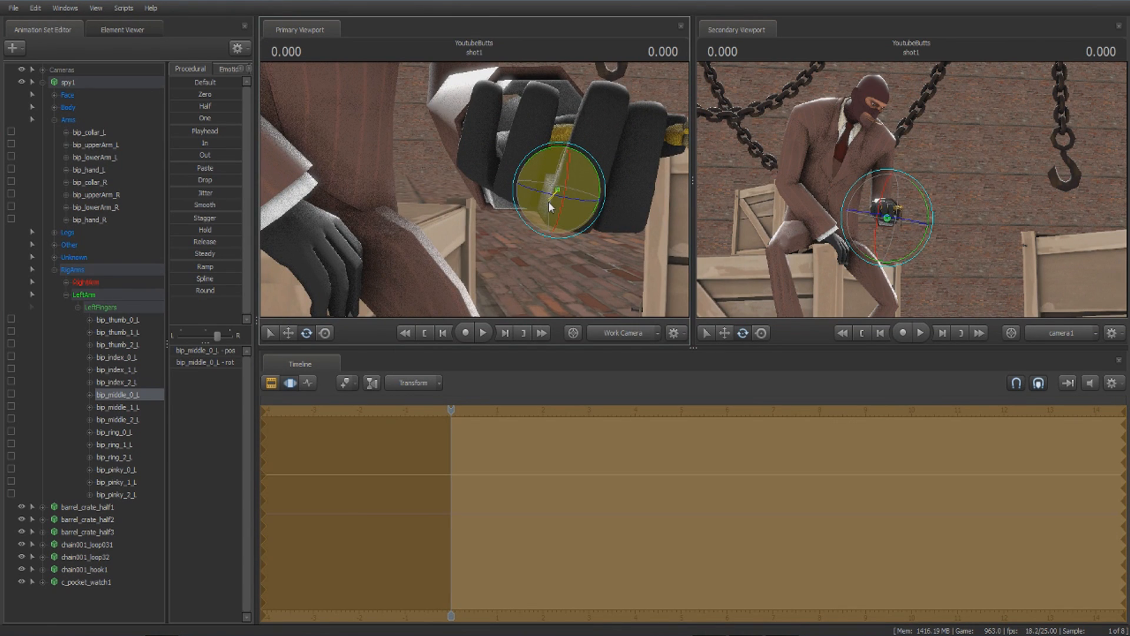
left_click(138, 406)
left_click_drag(441, 206, 342, 191)
mouse_move(474, 189)
left_mouse_down()
mouse_move(345, 191)
mouse_move(379, 181)
mouse_move(350, 188)
mouse_move(374, 162)
mouse_move(474, 190)
left_mouse_up()
left_click_drag(462, 235, 459, 243)
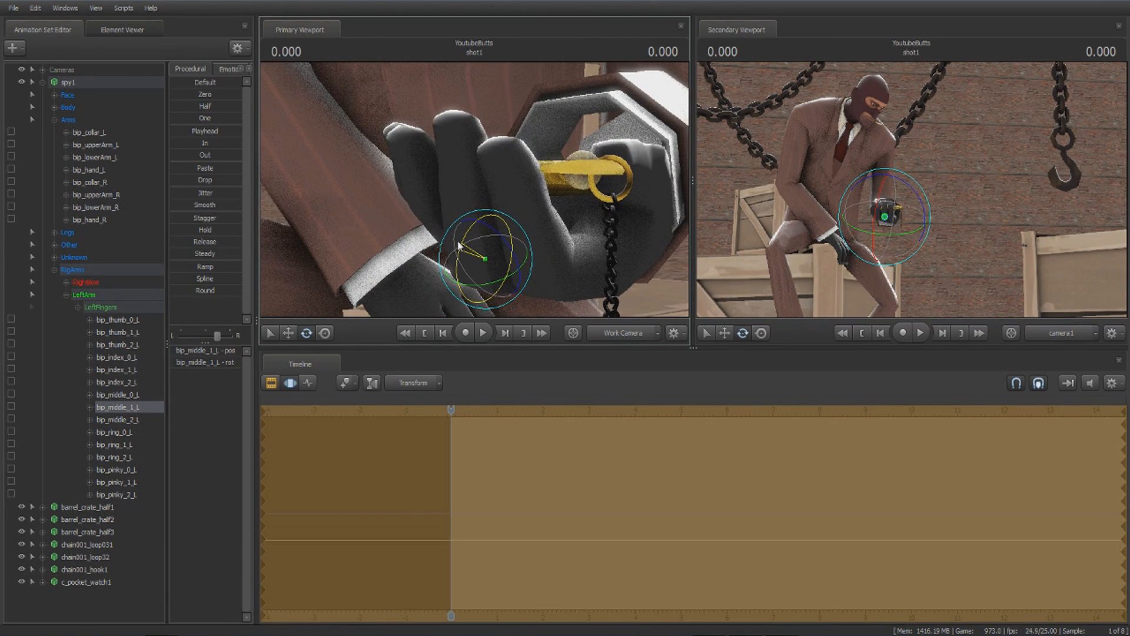
Rotate the base joints of the spy's left ring and little fingers to close them around the watch.
left_click(500, 112, "ctrl")
left_click_drag(501, 111, 450, 211)
left_click(130, 432)
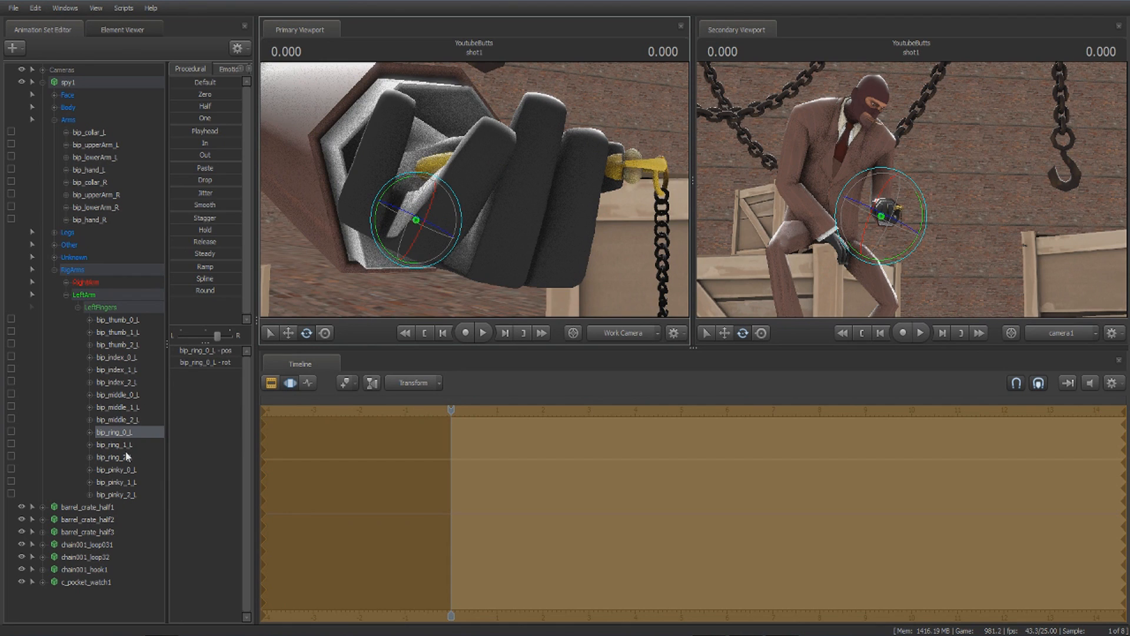
left_click(117, 470)
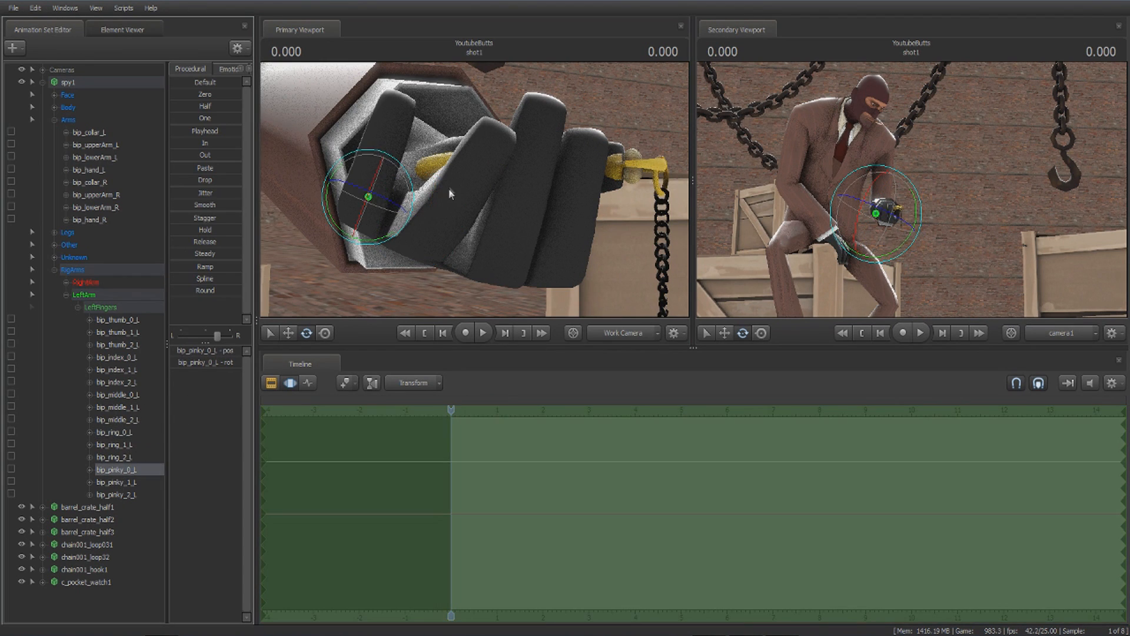
left_click_drag(356, 167, 468, 186)
key("Escape")
left_click_drag(331, 127, 268, 141)
mouse_move(474, 189)
left_mouse_down()
mouse_move(507, 204)
mouse_move(474, 189)
left_mouse_up()
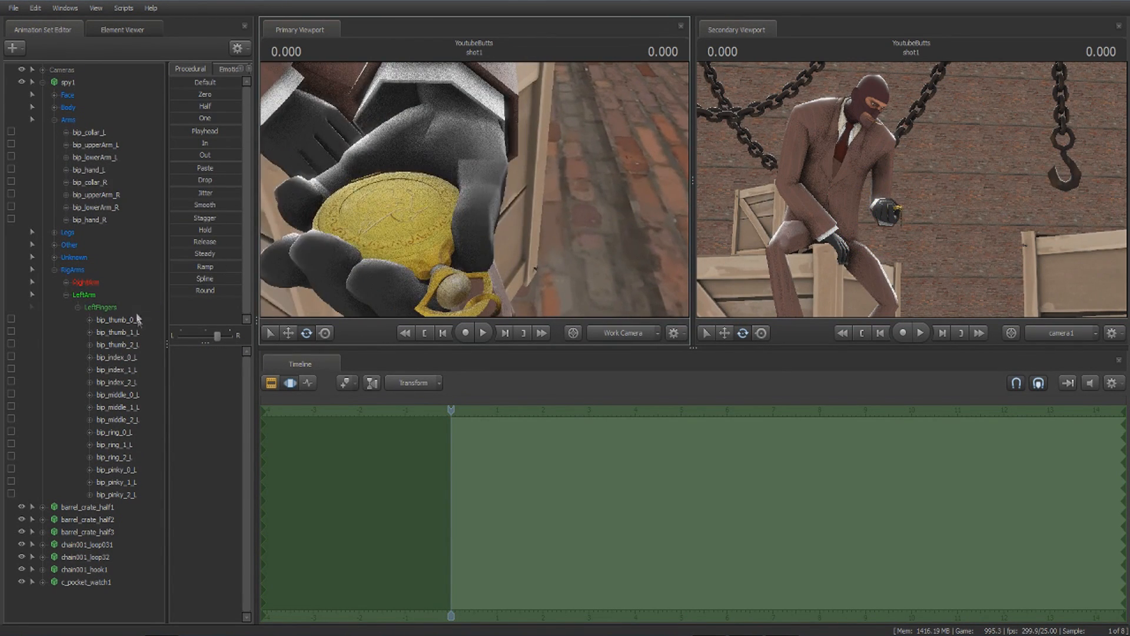
Rotate the base joint of the spy's left thumb against the pocket watch.
left_click(118, 319)
left_click_drag(474, 155, 492, 107)
key("Escape")
Bend the middle joint of the spy's left ring finger.
key("s")
key("w")
left_click(115, 444)
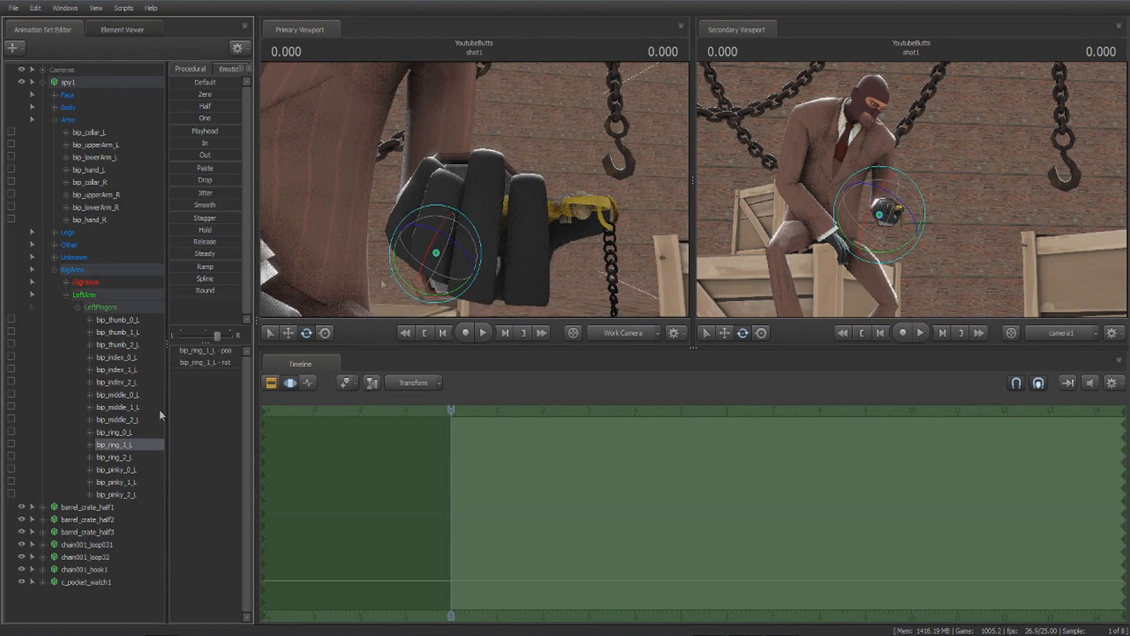
left_click_drag(430, 242, 438, 228)
mouse_move(479, 186)
left_mouse_down()
mouse_move(435, 194)
mouse_move(476, 194)
left_mouse_up()
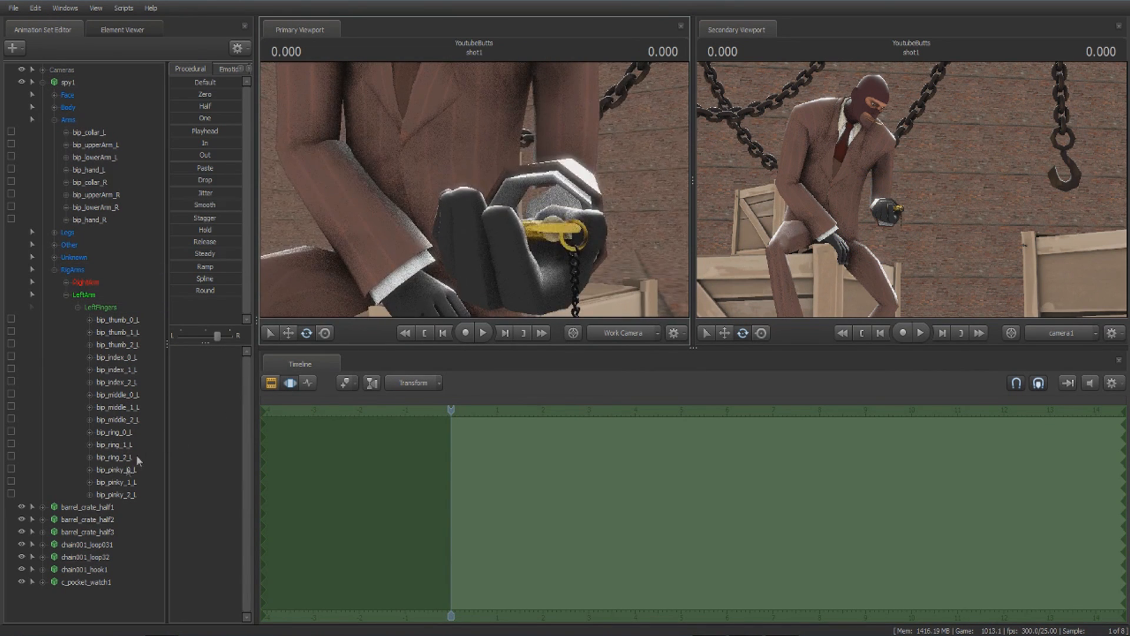
Bend the fingertip joints of the spy's left index and middle fingers.
left_click(115, 369)
left_click(116, 382)
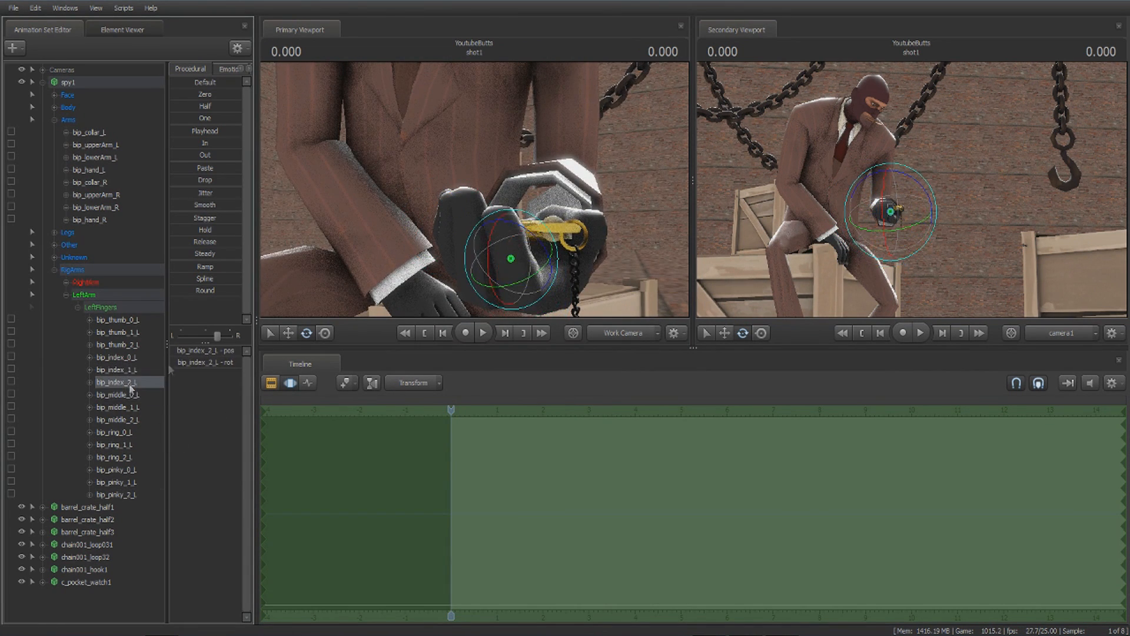
left_click_drag(489, 259, 491, 247)
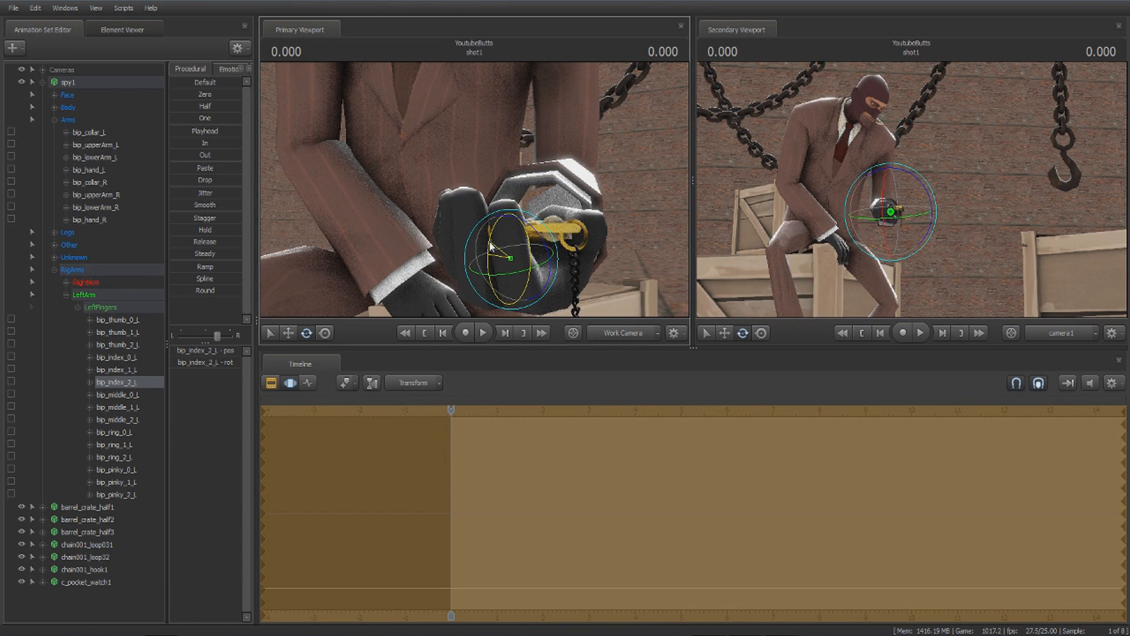
left_click(121, 418)
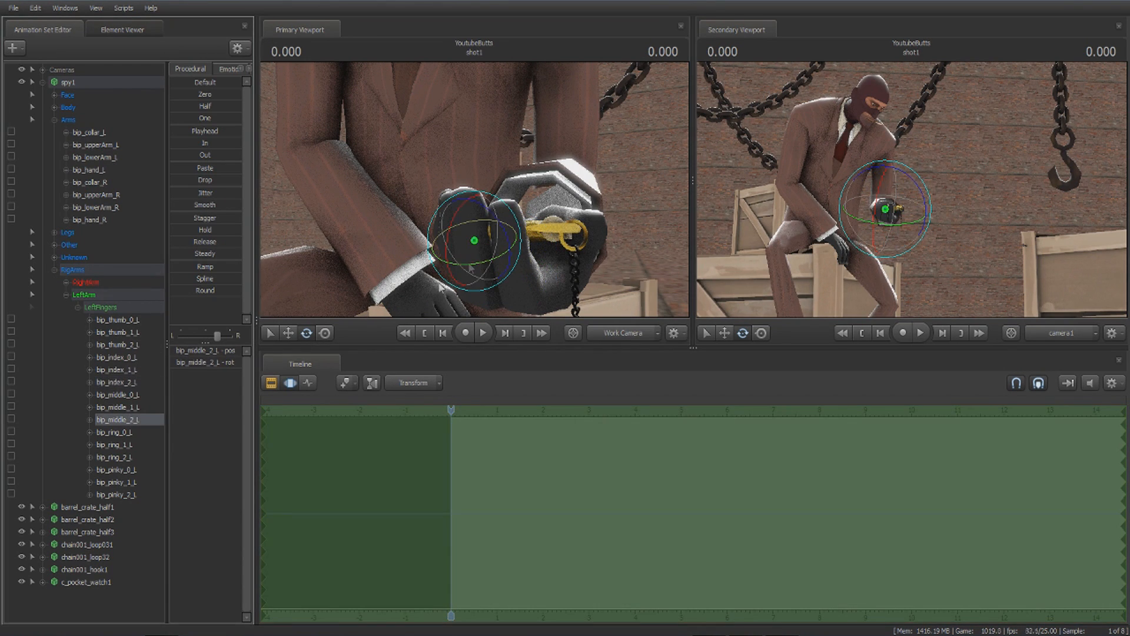
mouse_move(480, 216)
left_mouse_down()
mouse_move(489, 219)
mouse_move(474, 230)
left_mouse_up()
Expand the right hand's finger bones and rotate the base joint of the right thumb.
key("s")
key("w")
key("s")
left_click(78, 307)
left_click(66, 281)
left_click(78, 295)
left_click(118, 307)
left_click_drag(338, 289, 329, 290)
key("w")
Rotate the base joints of the spy's right index and middle fingers to adjust their spread.
left_click(133, 348)
left_click_drag(600, 242, 612, 246)
key("a")
left_click_drag(555, 193, 474, 190)
left_click(134, 382)
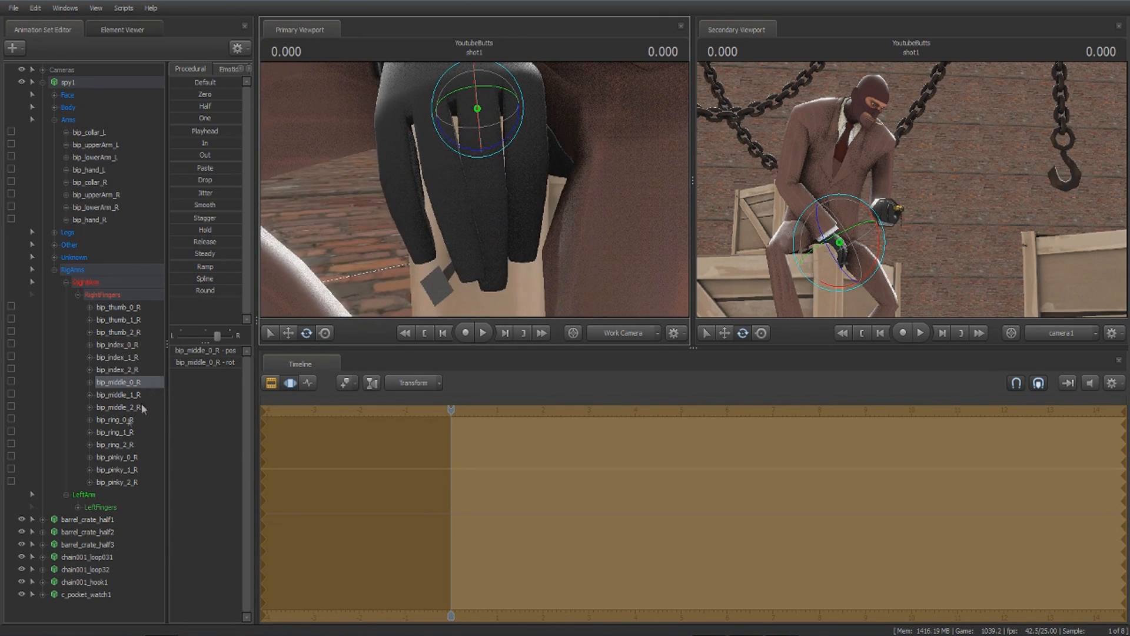
Adjust the base joints of the spy's right ring and little fingers and check the hand from the side.
left_click(128, 420)
left_click_drag(465, 145, 466, 145)
left_click_drag(463, 106, 466, 108)
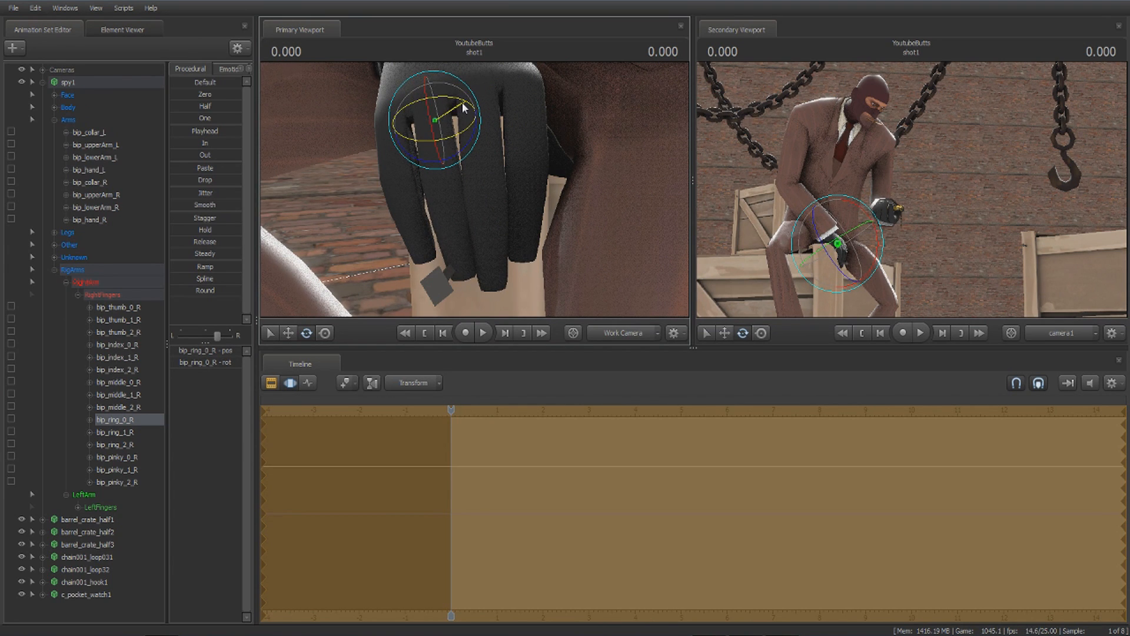
left_click(125, 454)
left_click_drag(436, 155, 435, 153)
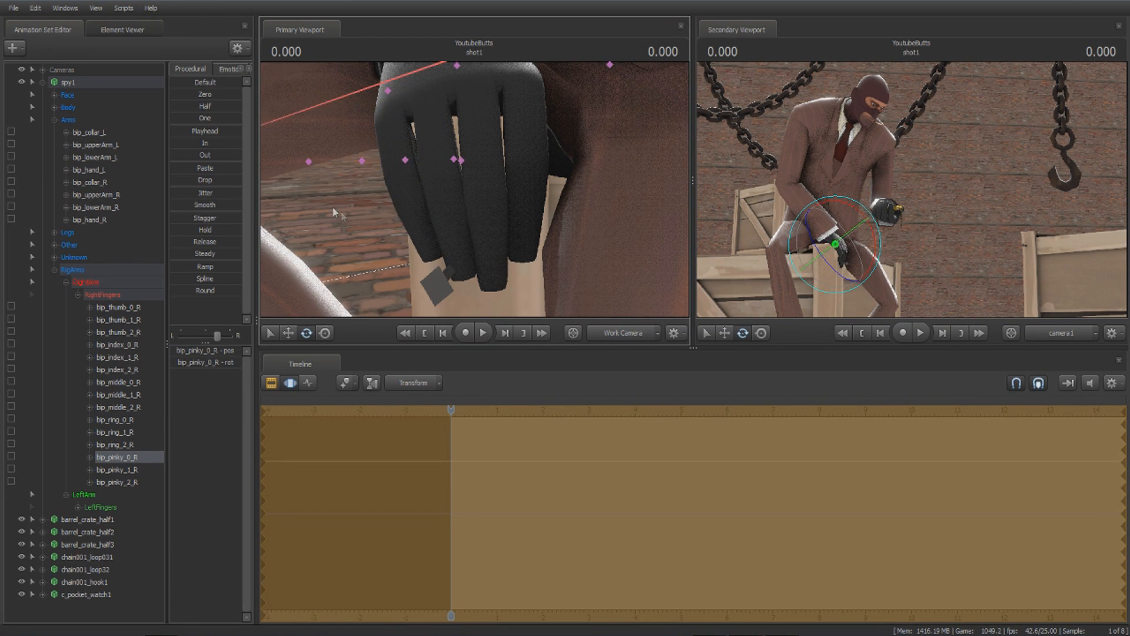
left_click(333, 212, "ctrl")
left_click_drag(334, 212, 338, 214)
left_click_drag(474, 190, 484, 201)
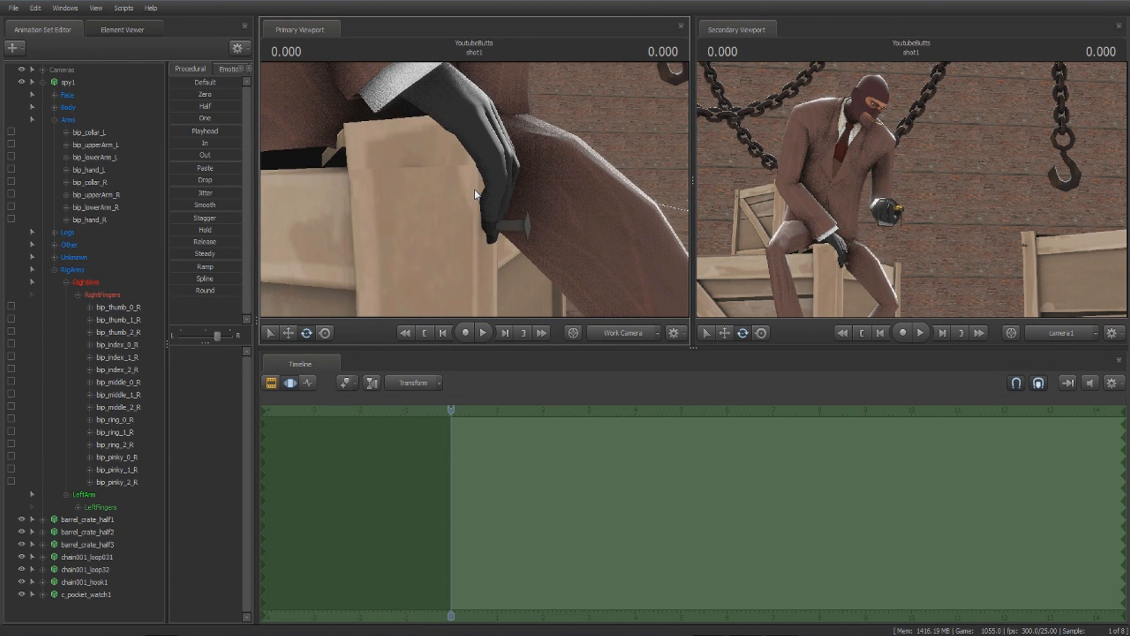
key("w")
left_click_drag(475, 189, 475, 191)
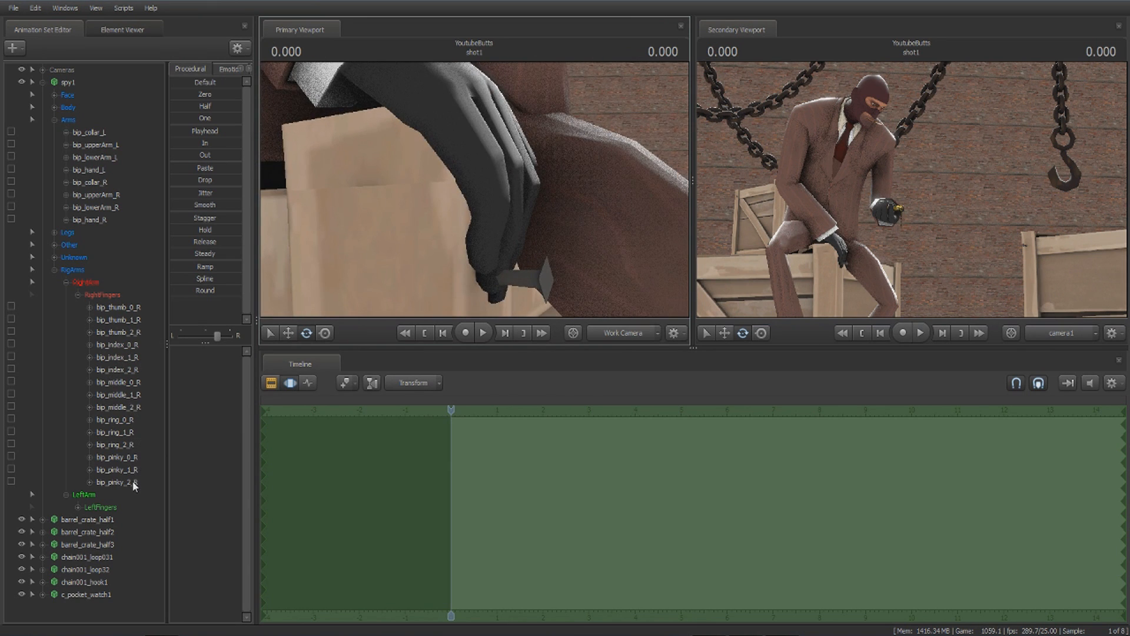
Rotate the bip_pinky_1_R and bip_pinky_2_R bones to bend the spy's right pinky finger.
left_click(117, 469)
left_click_drag(517, 170, 519, 187)
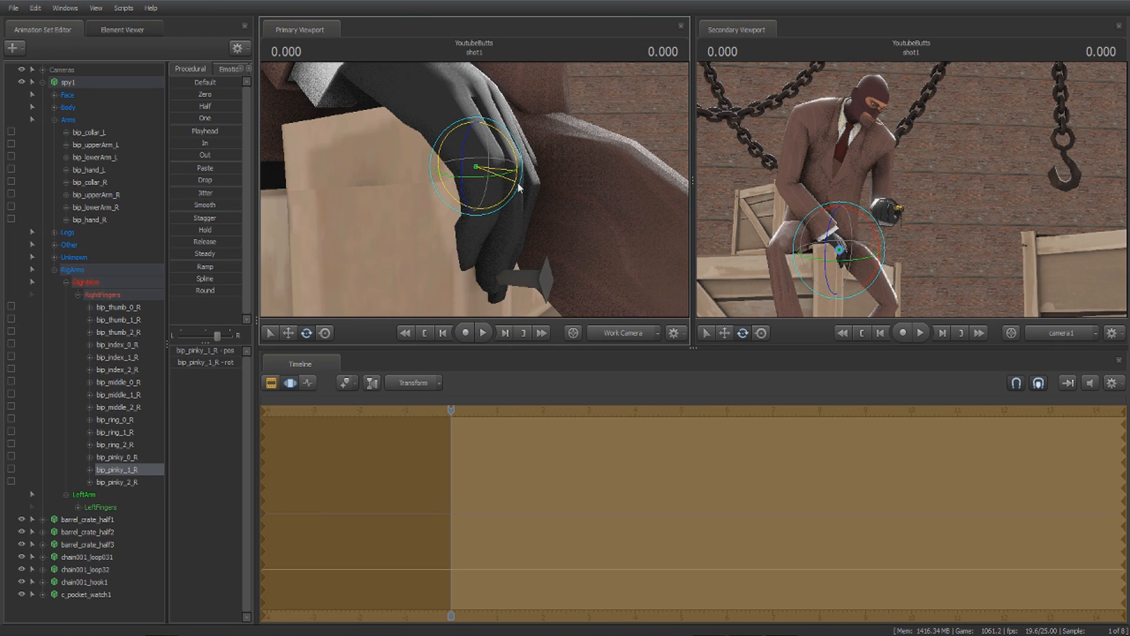
left_click(135, 481)
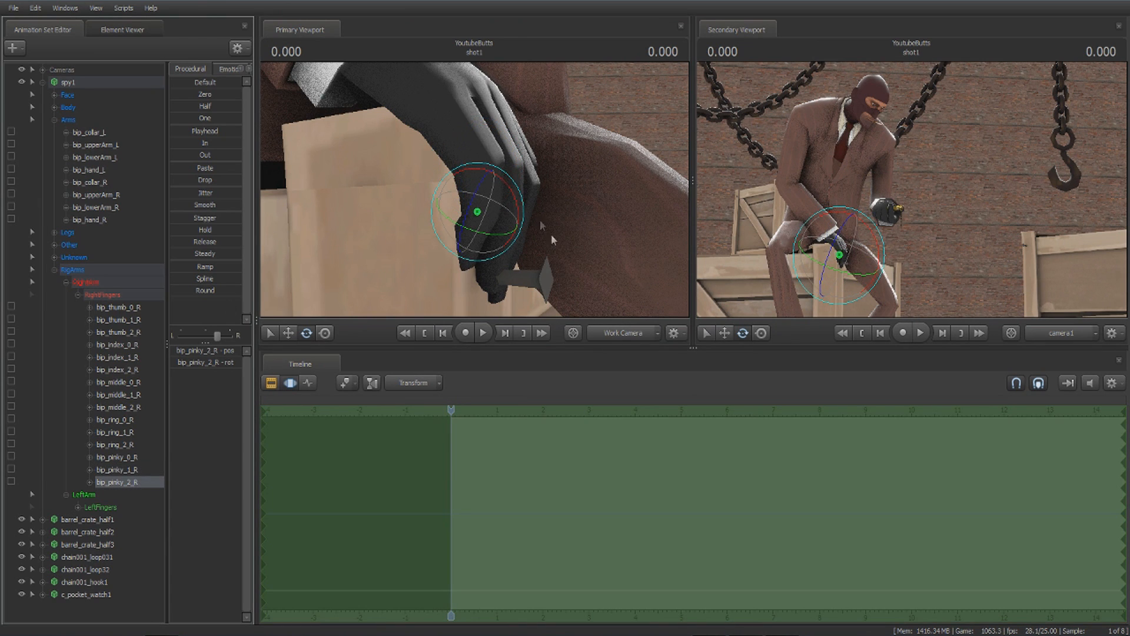
left_click_drag(518, 195, 519, 203)
left_click(593, 182)
Collapse the spy1 animation set's hierarchy.
left_click_drag(600, 178, 468, 187)
key("s")
key("s")
key("w")
key("a")
key("d")
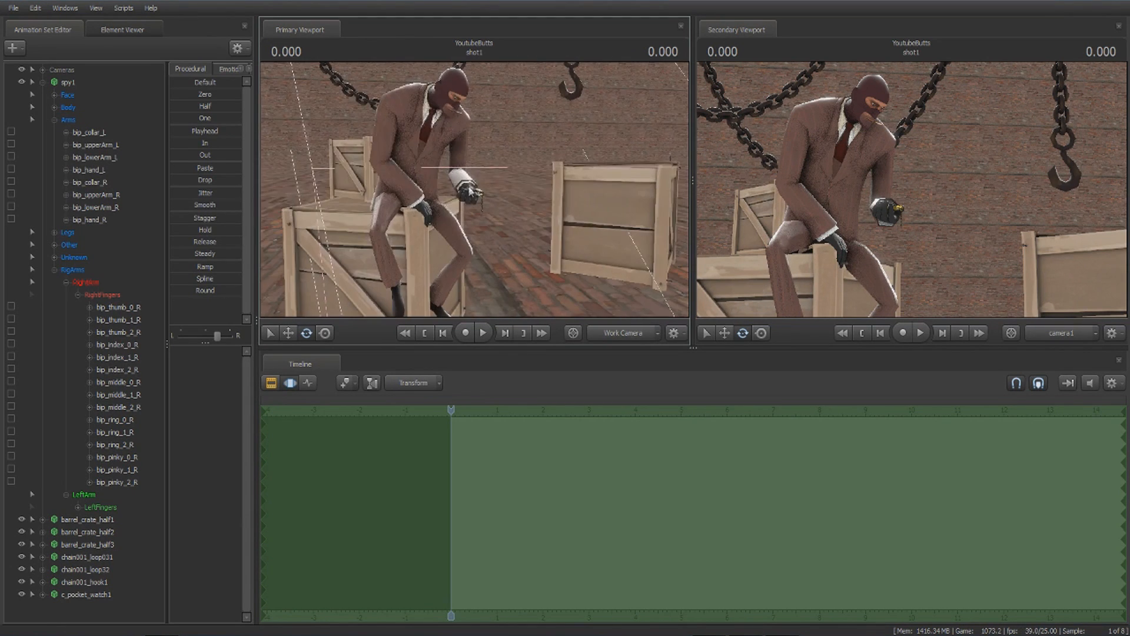
left_click(54, 81)
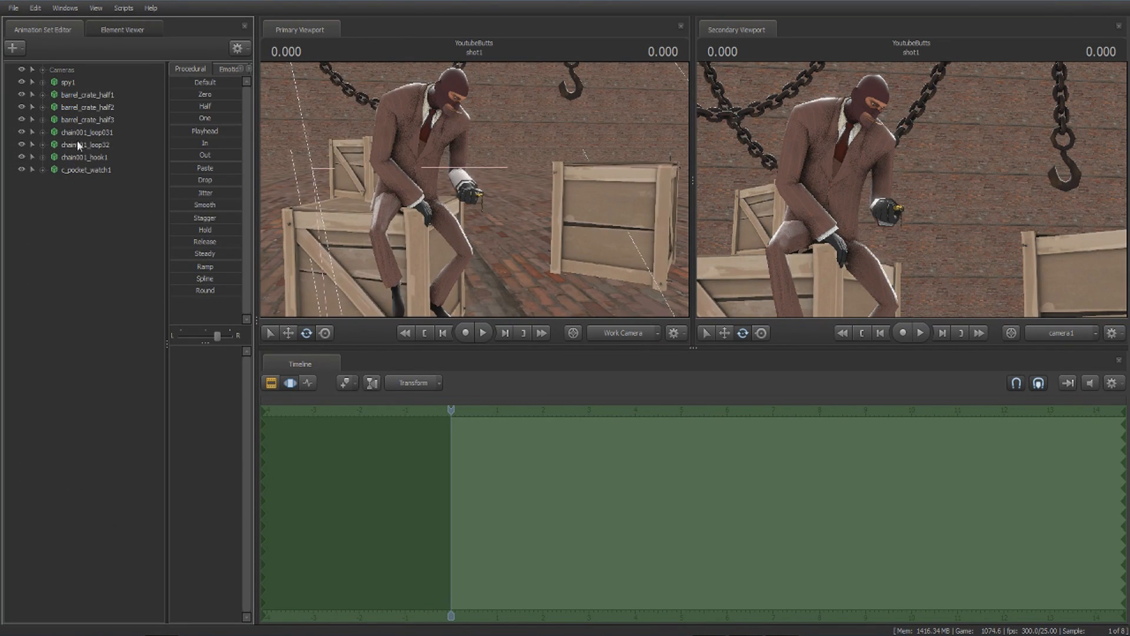
Start a new animation set for a new model and filter the model files for "window".
right_click(104, 202)
left_click(159, 232)
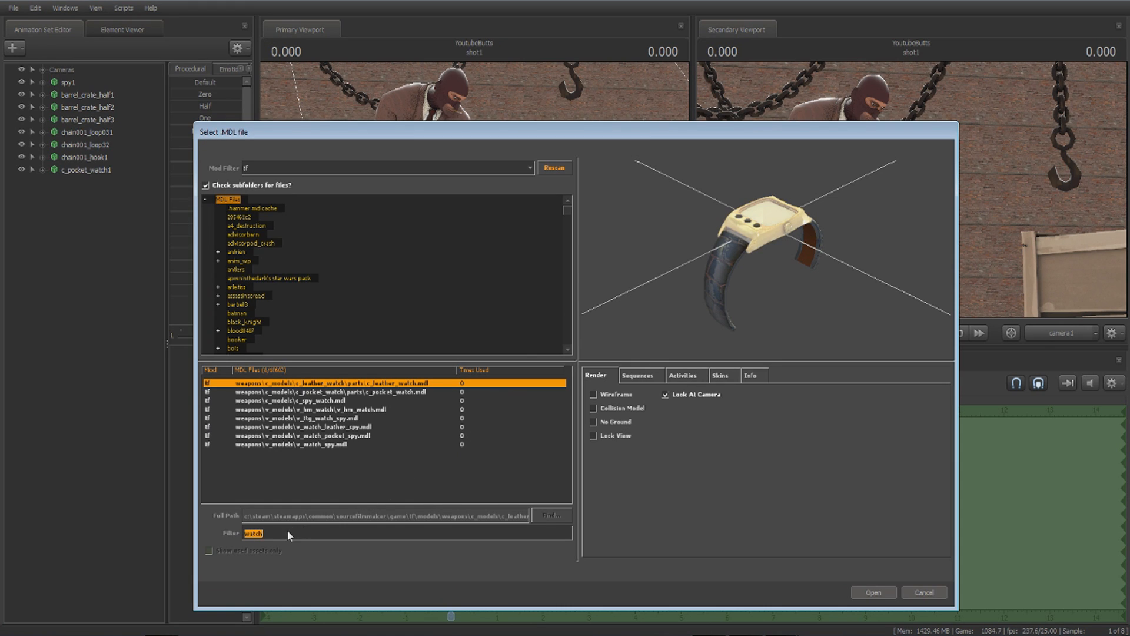
type("window")
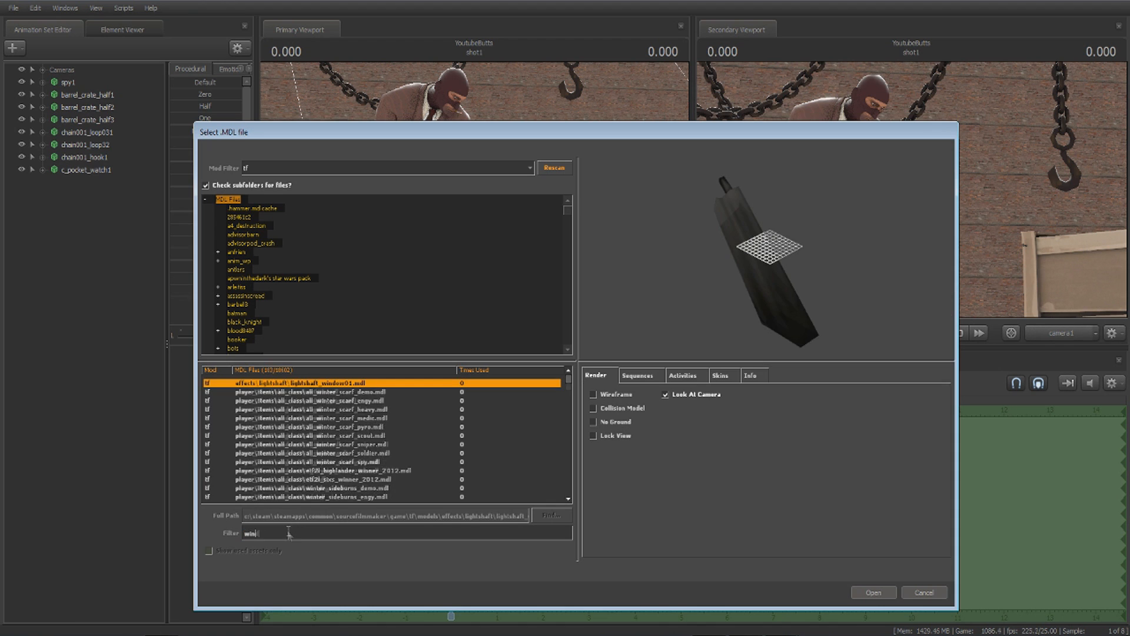
Preview the props_2fort window models and load window004d_cluster01.mdl into the scene.
key("Down")
key("Down")
key("Down")
key("Down")
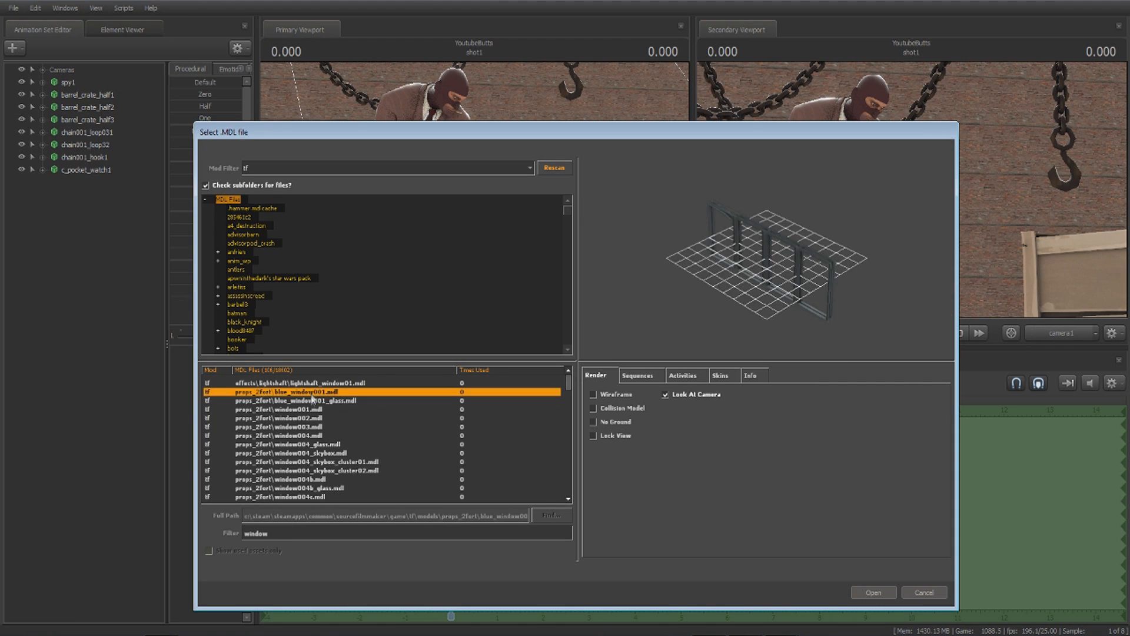
key("Down")
key("Down")
key("Up")
key("Up")
left_click(770, 272)
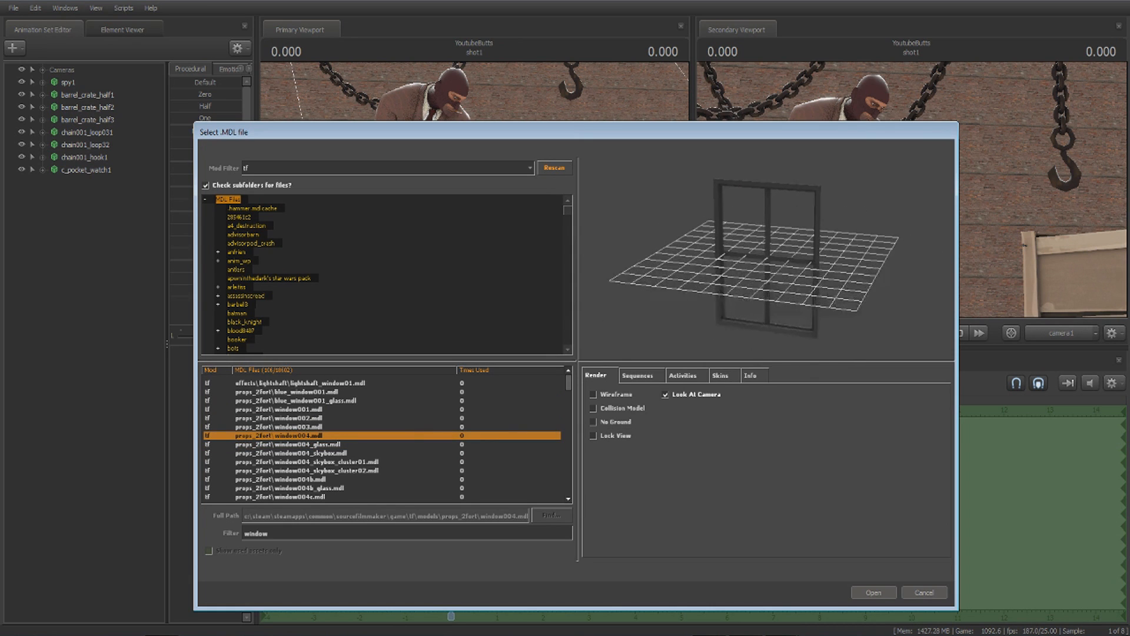
left_click(341, 447)
key("Down")
key("Down")
key("Down")
key("Down")
key("Down")
key("Down")
left_click(593, 309)
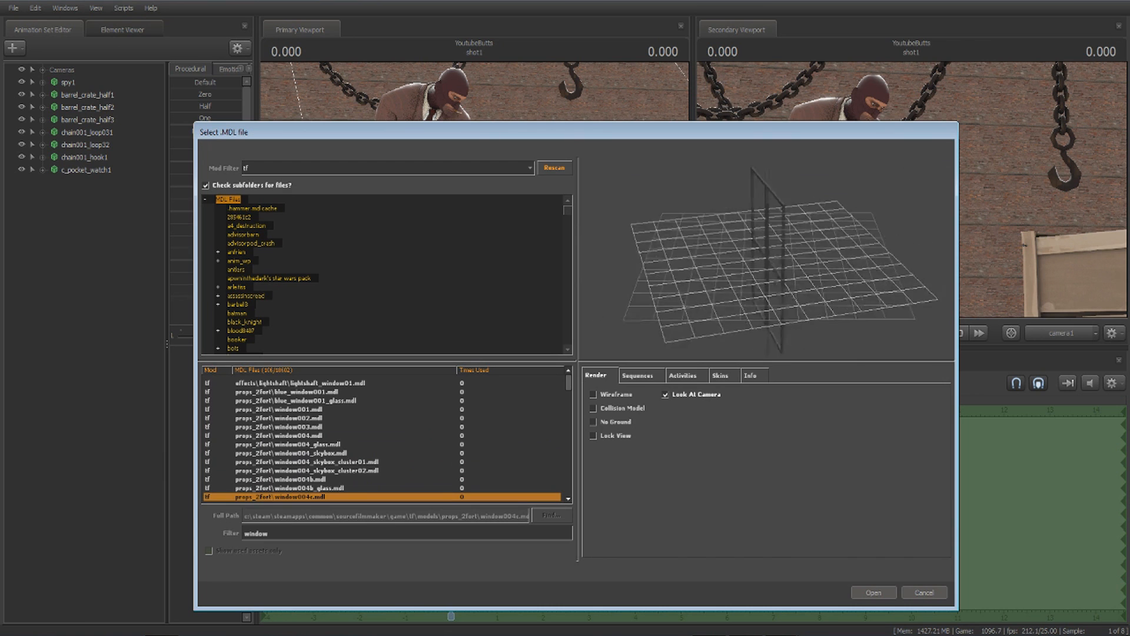
key("Down")
key("Down")
key("Down")
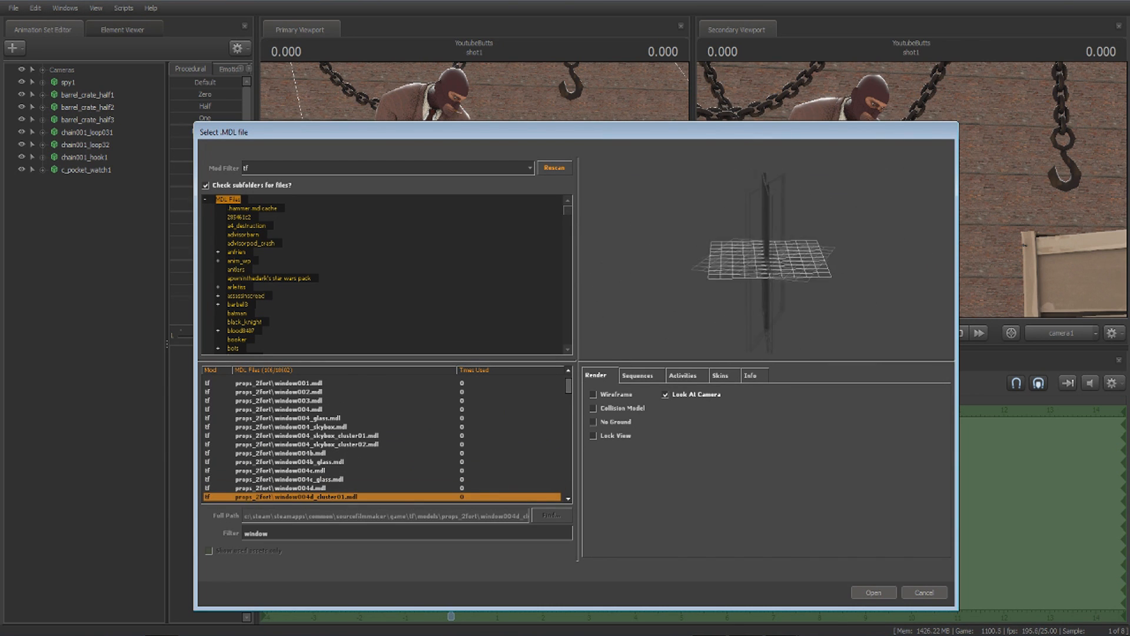
key("Return")
Add a scale control to the window004d_cluster011 model.
left_click(112, 170)
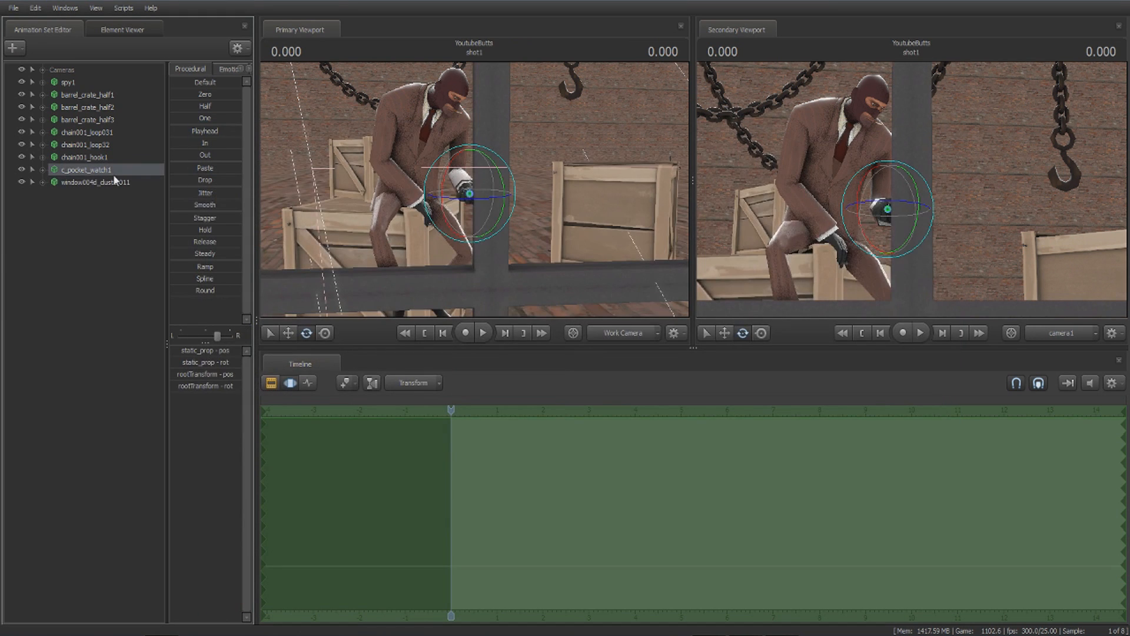
left_click(111, 182)
key("f")
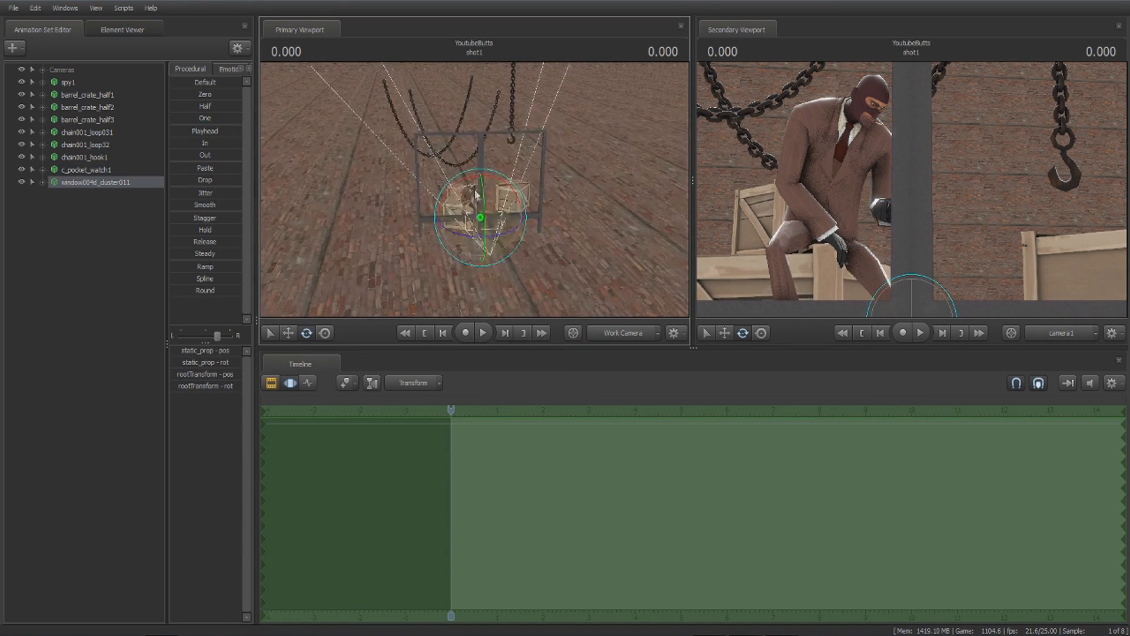
right_click(111, 180)
mouse_move(181, 291)
mouse_move(212, 301)
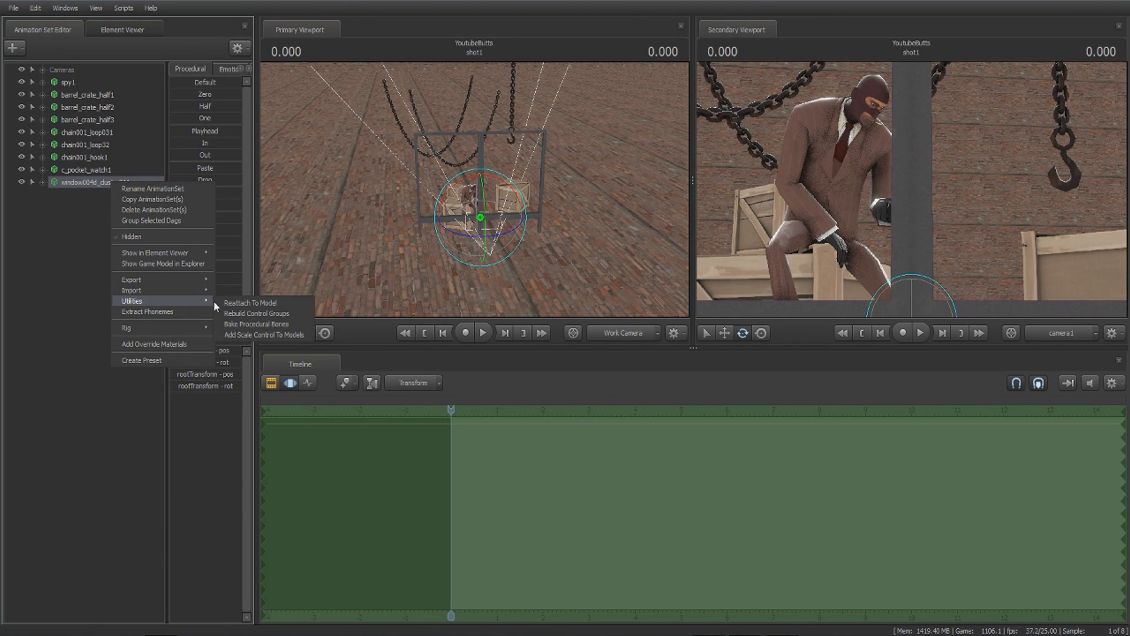
left_click(268, 335)
Shrink the window model by lowering its rootTransform_scale control.
left_click(102, 183)
left_click(185, 352)
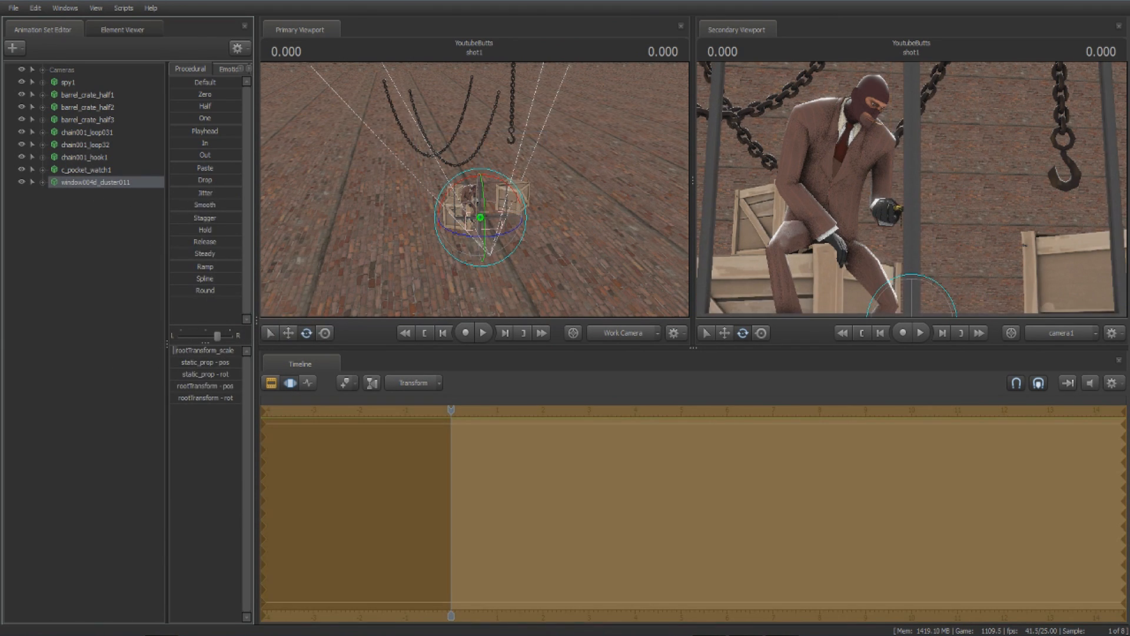
left_click_drag(184, 352, 181, 351)
Move the window up and back, away from the spy and crates toward the brick wall.
key("w")
left_click(476, 193)
left_click_drag(461, 218, 440, 106)
key("w")
left_click_drag(475, 190, 524, 197)
key("s")
left_click_drag(338, 227, 447, 260)
left_click_drag(443, 205, 441, 150)
Rotate and position the window against the brick wall behind the spy, using its rootTransform rotation values.
key("e")
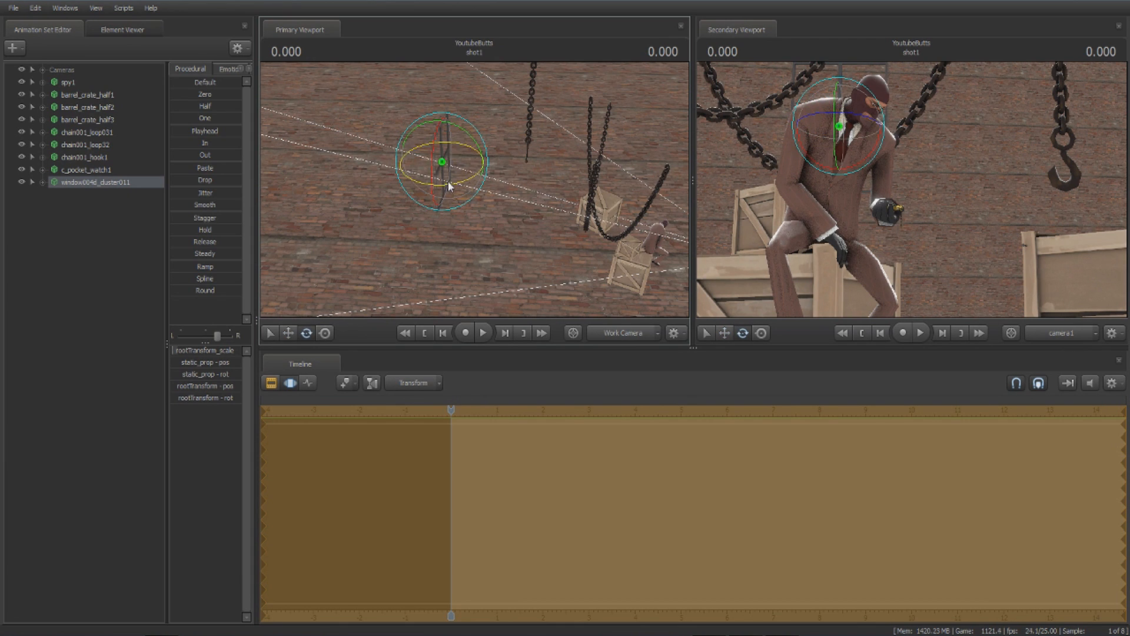
left_click_drag(462, 182, 494, 132)
key("w")
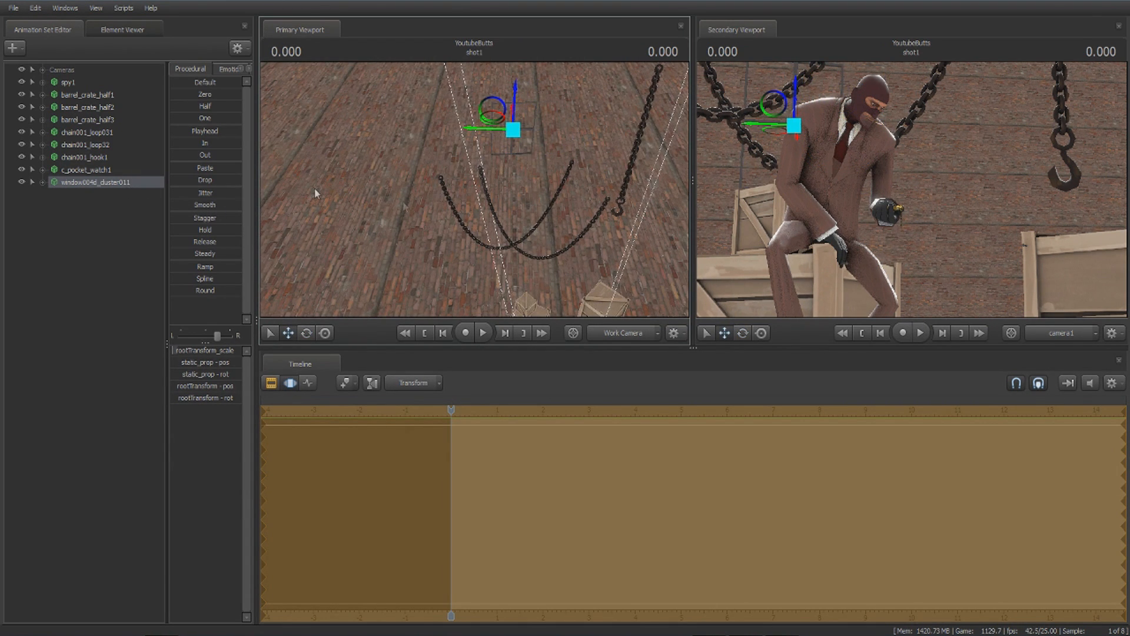
left_click(221, 397)
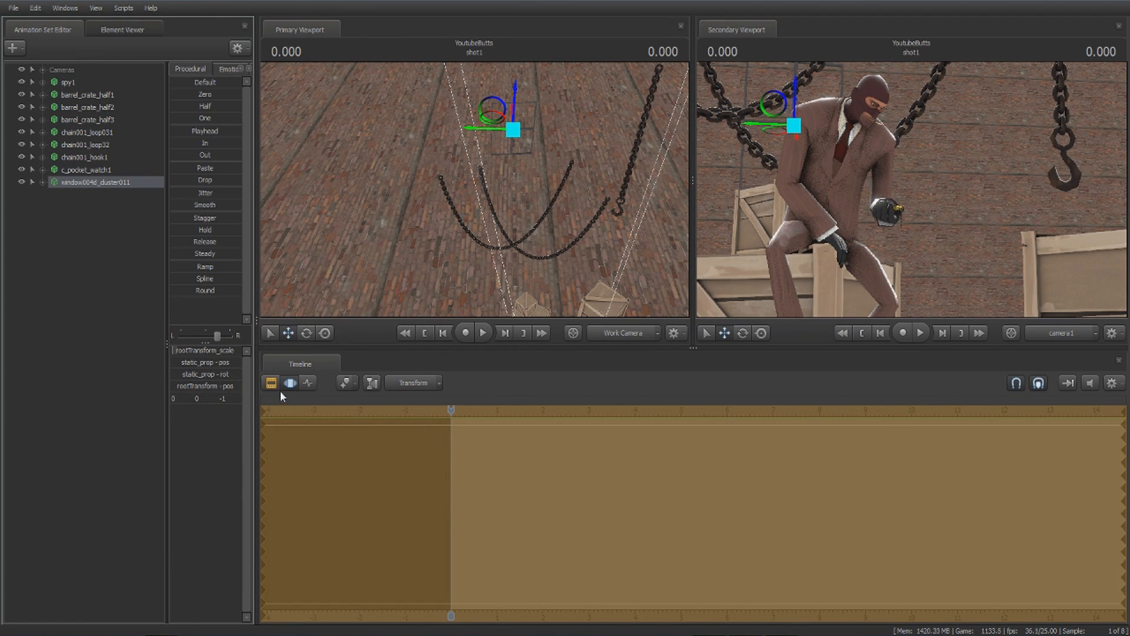
key("Return")
Duplicate the window animation set and move the copy sideways along the brick wall, behind the hanging hook.
right_click(111, 186)
left_click(135, 206)
right_click(89, 212)
left_click(138, 274)
left_click(103, 197)
left_click_drag(474, 136, 587, 139)
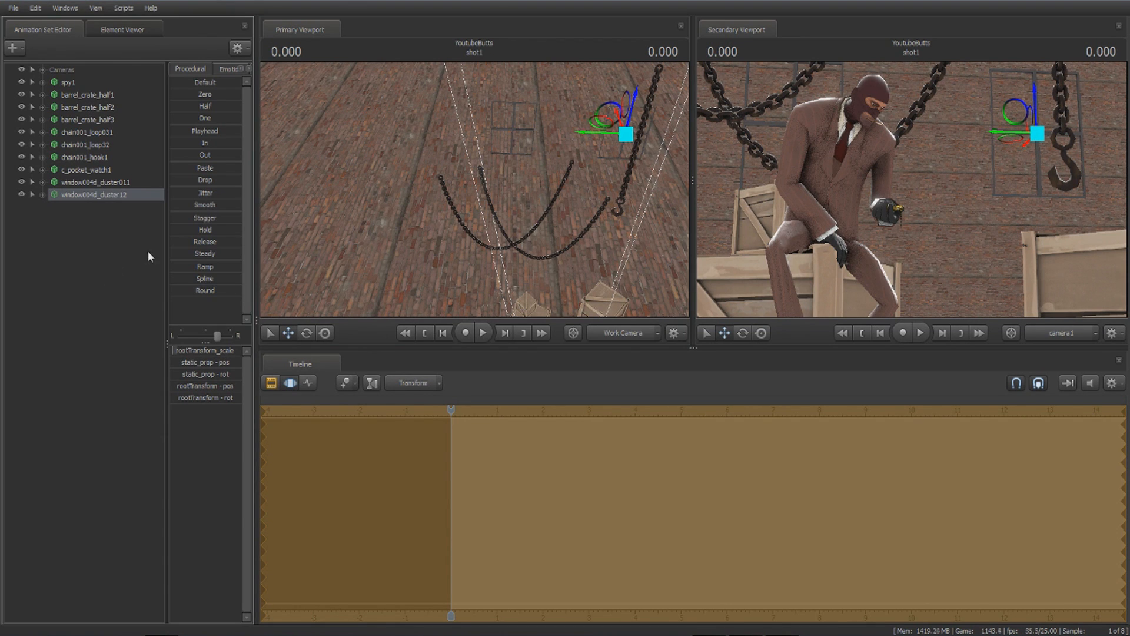
Reopen the model browser for a new animation set and look through further window models.
right_click(115, 253)
left_click(193, 279)
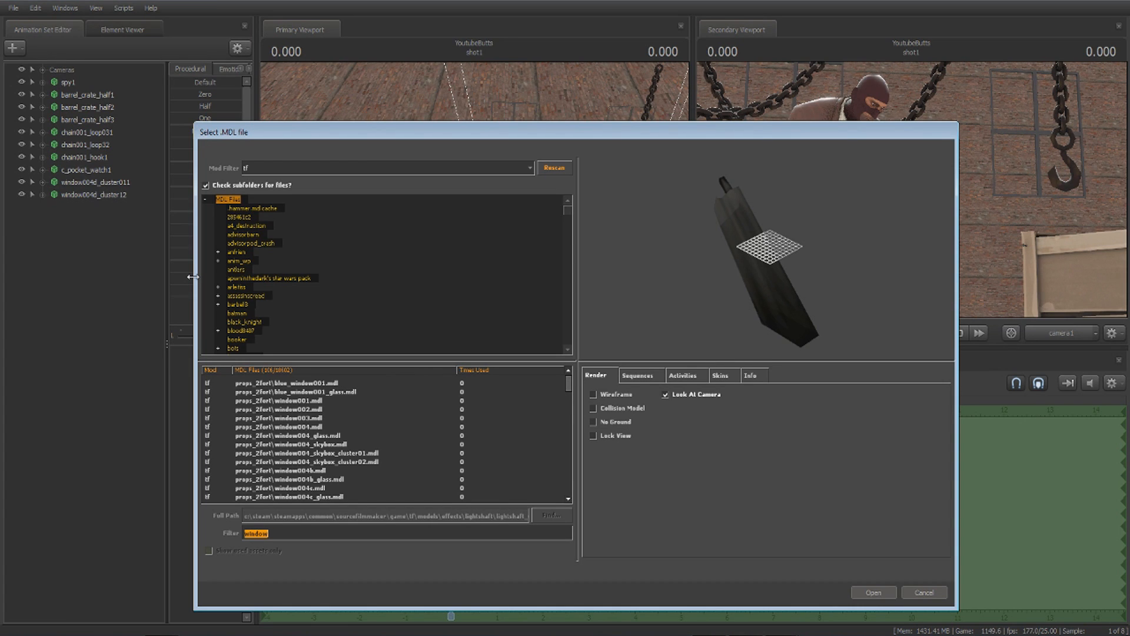
left_click(331, 408)
scroll(332, 402, "down", 15)
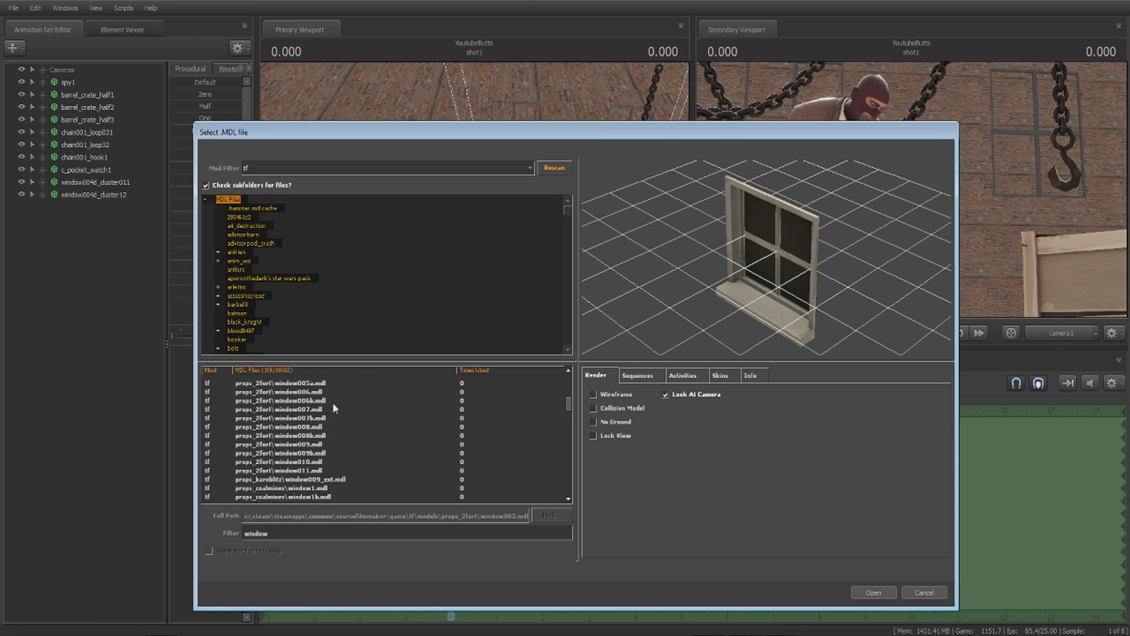
left_click(333, 421)
scroll(333, 421, "down", 5)
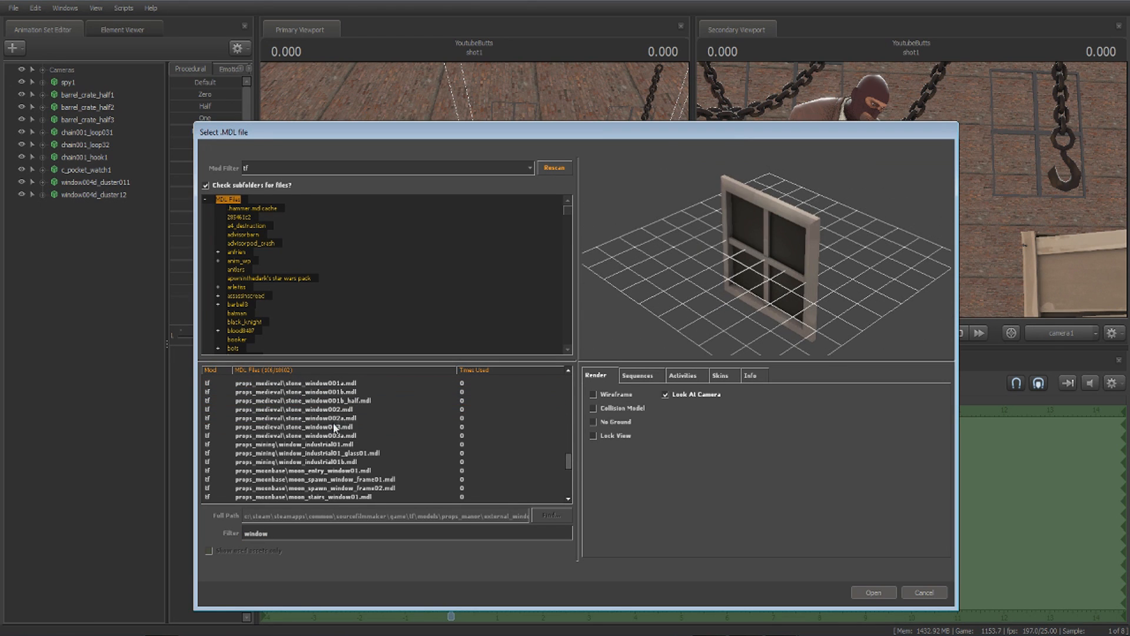
left_click(333, 426)
Filter the model files for "wall" and preview the props from the spytech computer walls back to the wall lights.
type("wall")
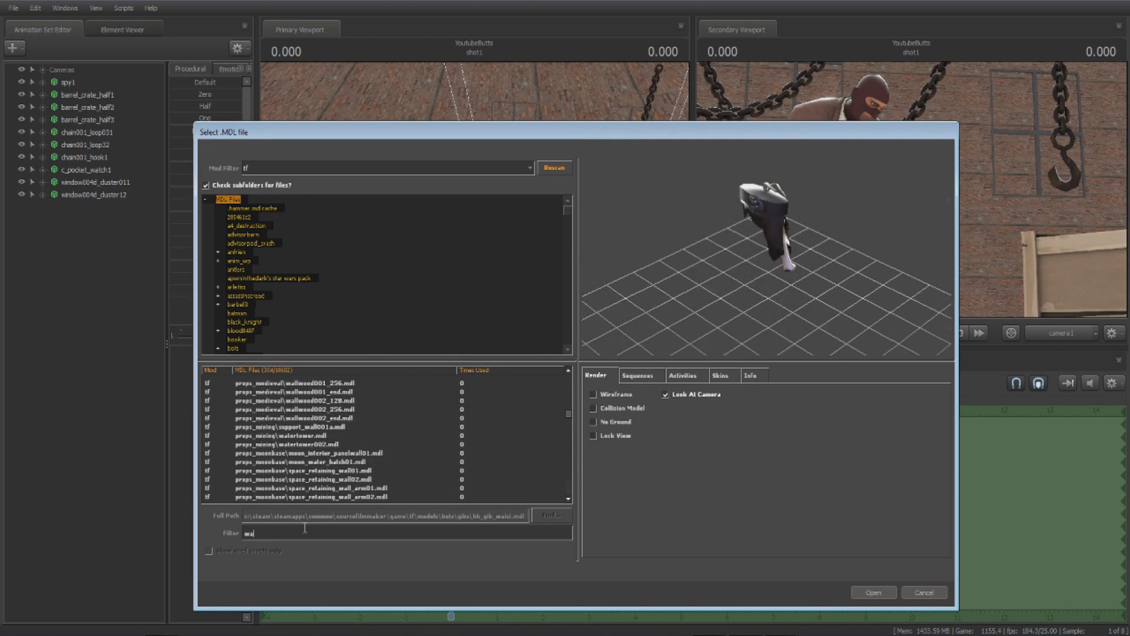
left_click(327, 419)
key("Up")
key("Up")
key("Up")
key("Up")
key("Up")
key("Up")
key("Up")
key("Up")
key("Up")
key("Up")
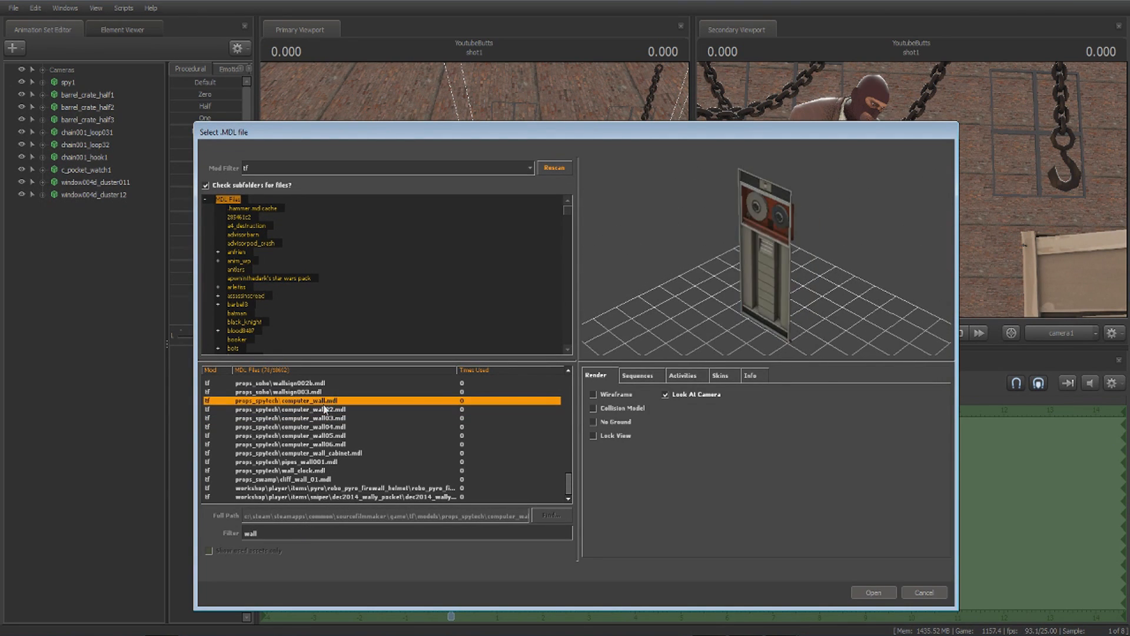
key("Up")
key("Up")
key("Up")
key("Up")
key("Up")
key("Up")
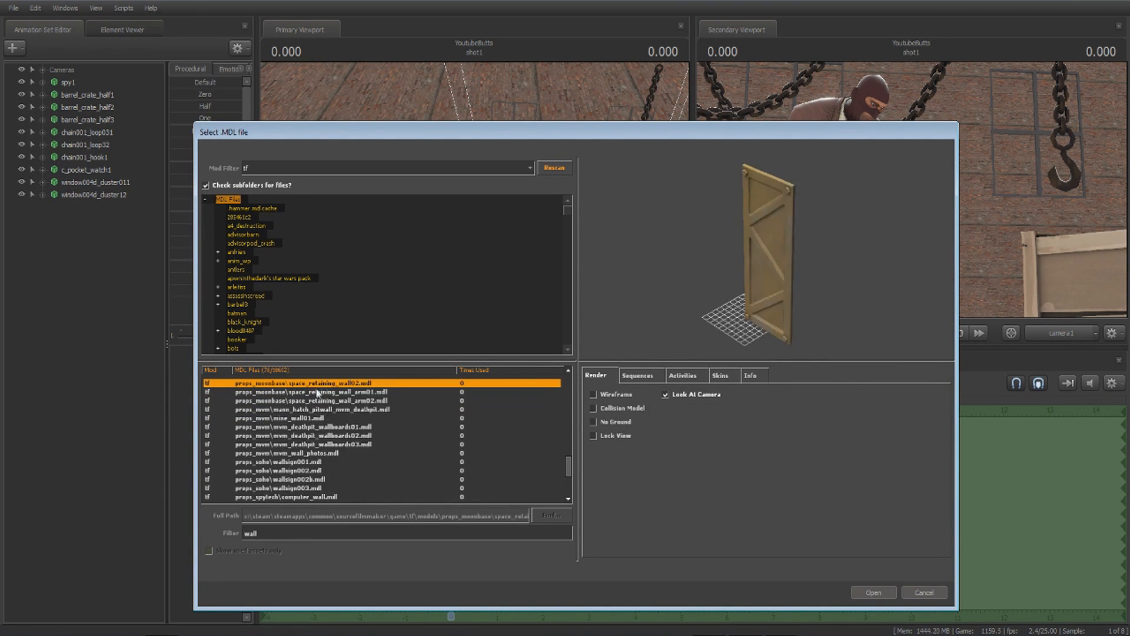
scroll(334, 401, "up", 5)
left_click(328, 402)
key("Up")
key("Up")
key("Up")
key("Up")
key("Up")
key("Up")
key("Up")
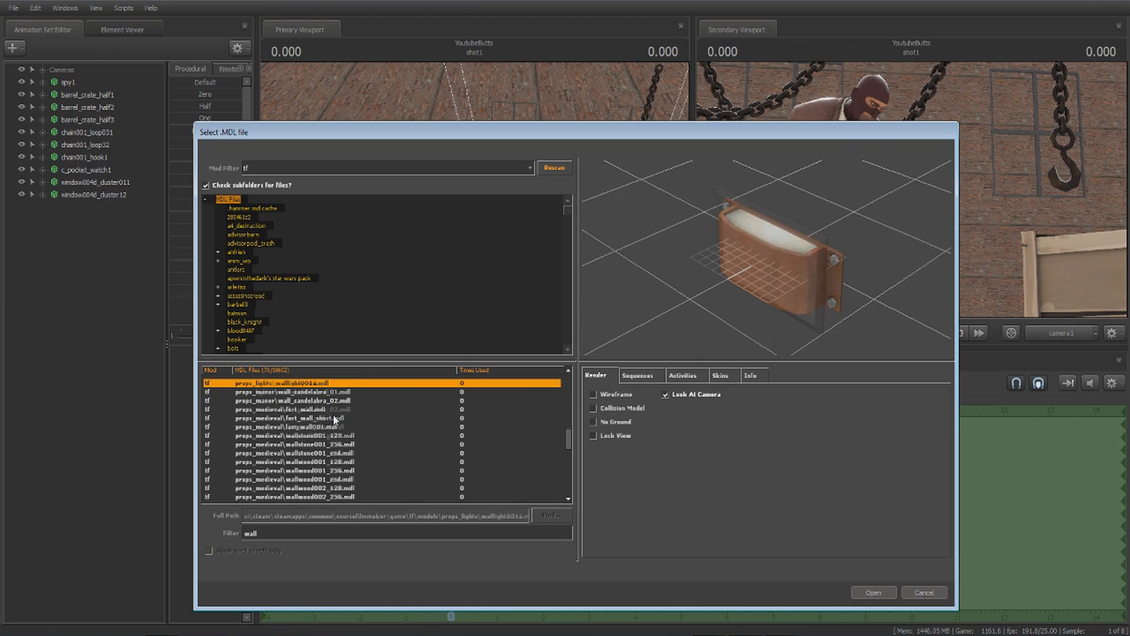
Examine the wall models near the end of the list, including the spytech computer walls and workshop items.
scroll(334, 413, "down", 8)
scroll(334, 412, "down", 3)
left_click(333, 394)
key("Down")
key("Down")
key("Down")
key("Down")
key("Down")
key("Down")
key("Down")
key("Down")
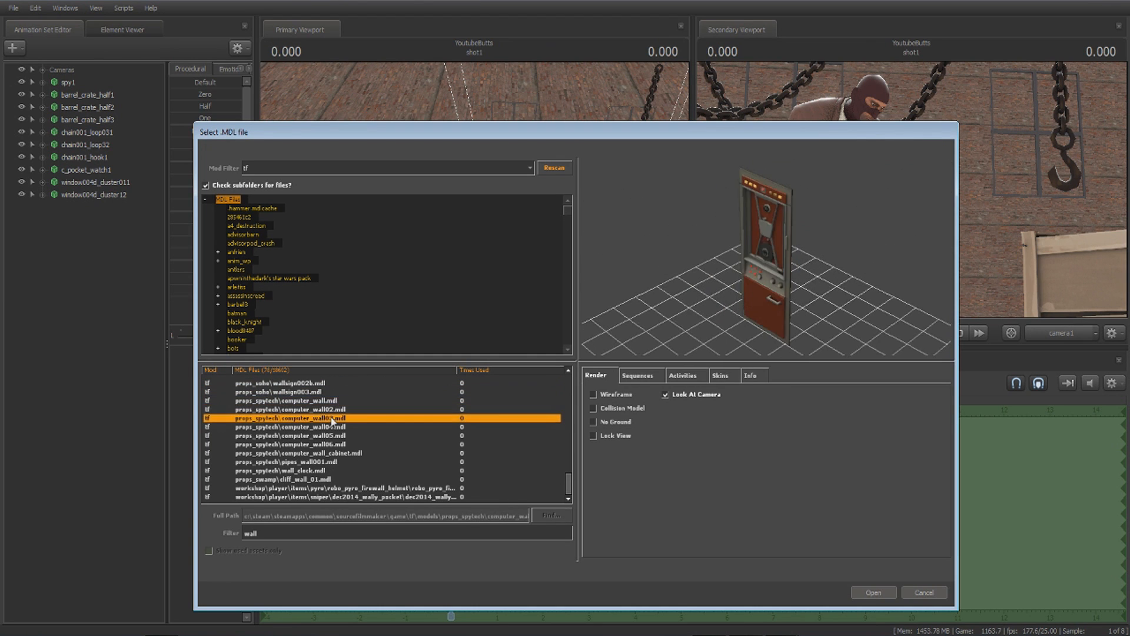
key("Down")
key("Down")
key("Down")
key("Down")
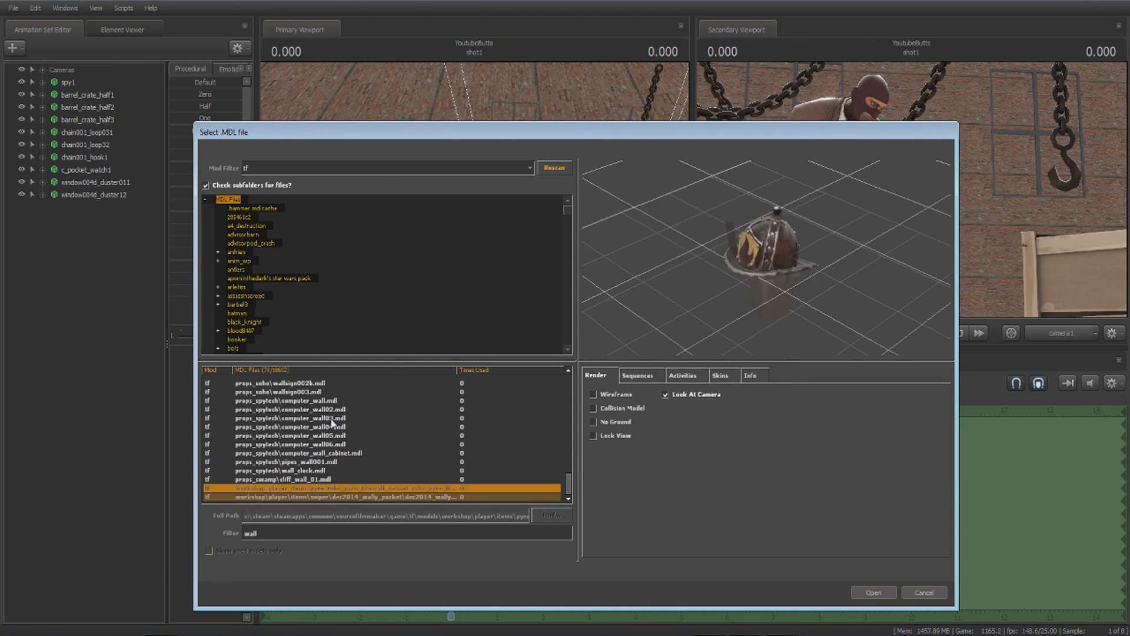
scroll(332, 421, "up", 4)
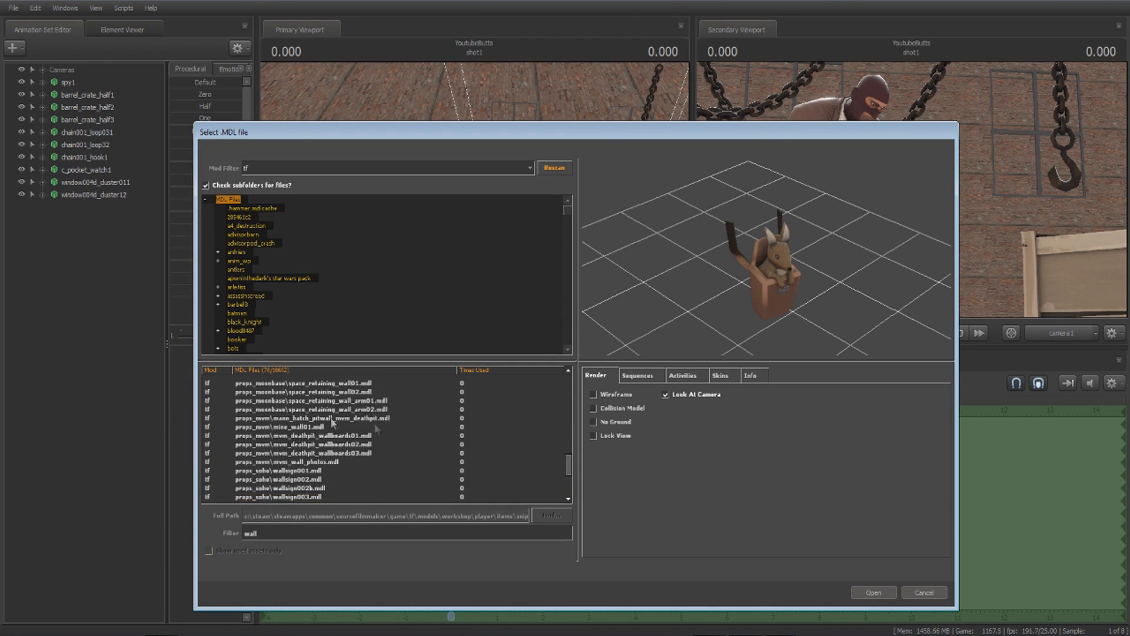
Preview the filtered wall models from the first entry through the forest cliff walls to destroyed_wall1.mdl.
left_click_drag(569, 465, 572, 379)
left_click(403, 382)
key("Down")
key("Down")
key("Down")
key("Down")
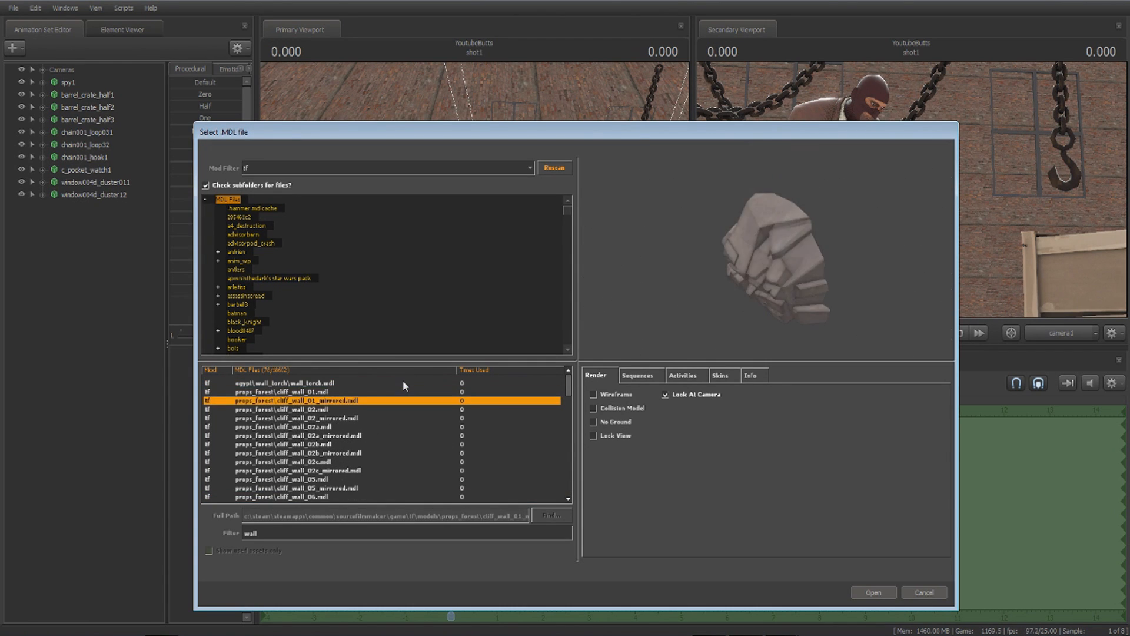
key("Down")
key("Down")
key("Down")
key("Down")
key("Down")
key("Down")
key("Down")
key("Down")
key("Down")
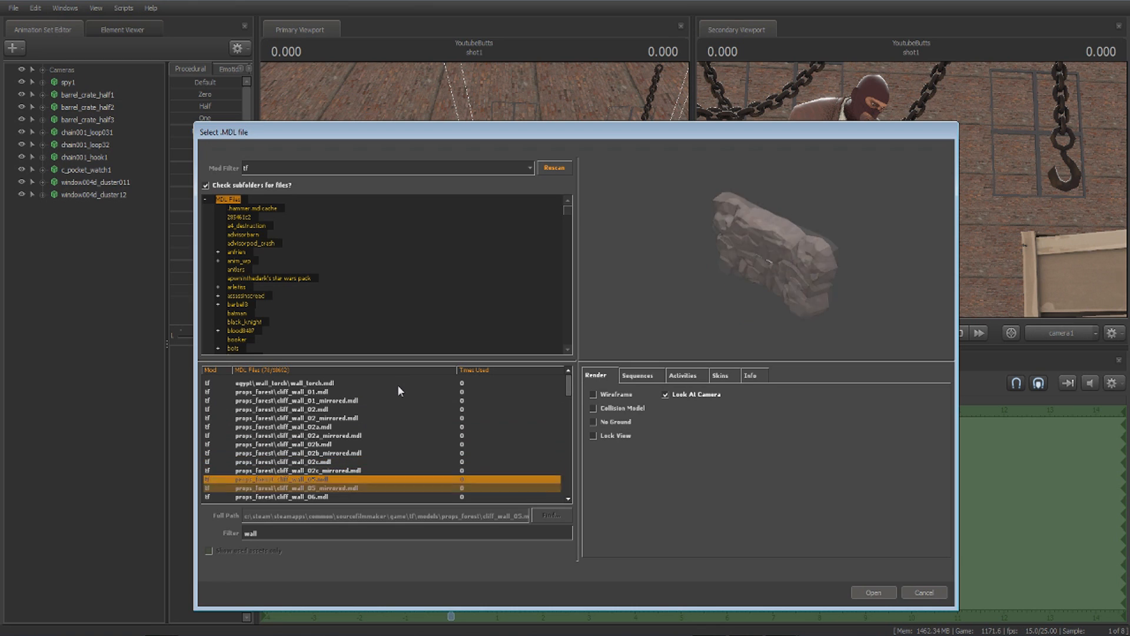
key("Down")
key("Down")
key("Down")
key("Down")
key("Down")
key("Down")
key("Down")
key("Down")
key("Down")
key("Down")
key("Down")
key("Down")
key("Down")
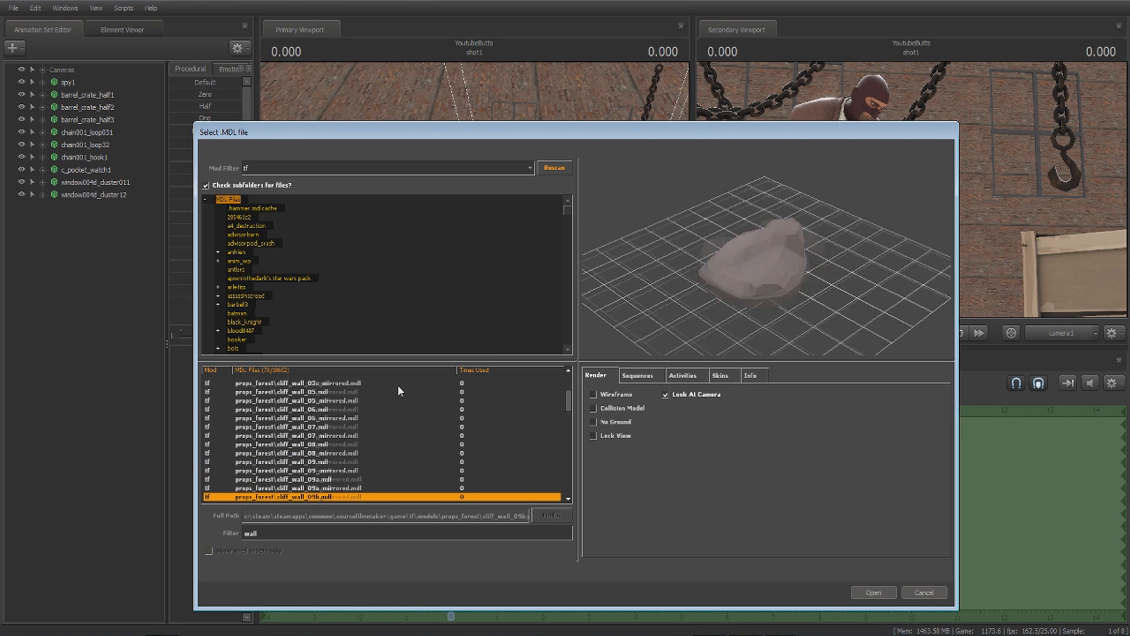
key("Down")
key("Down")
key("Down")
key("Down")
key("Down")
key("Down")
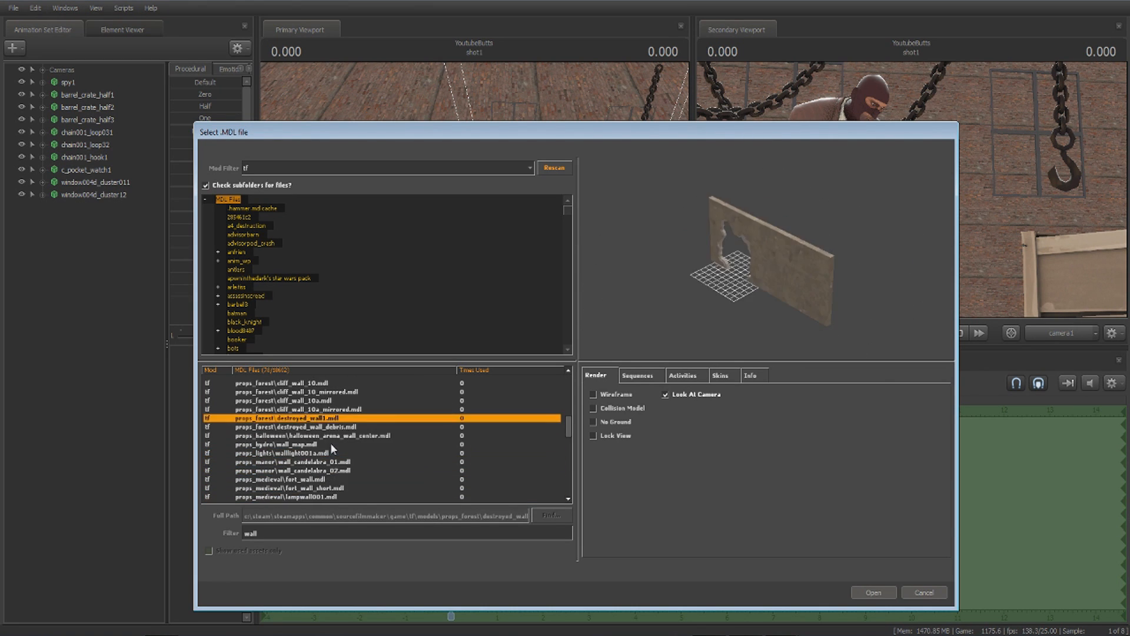
Preview the wall models from destroyed_wall1.mdl through the wall map, wall light and candelabras to lampwall001.mdl.
key("Up")
key("Up")
key("Down")
key("Down")
key("Down")
key("Down")
key("Down")
key("Down")
key("Down")
key("Down")
key("Down")
key("Down")
key("Down")
key("Down")
key("Down")
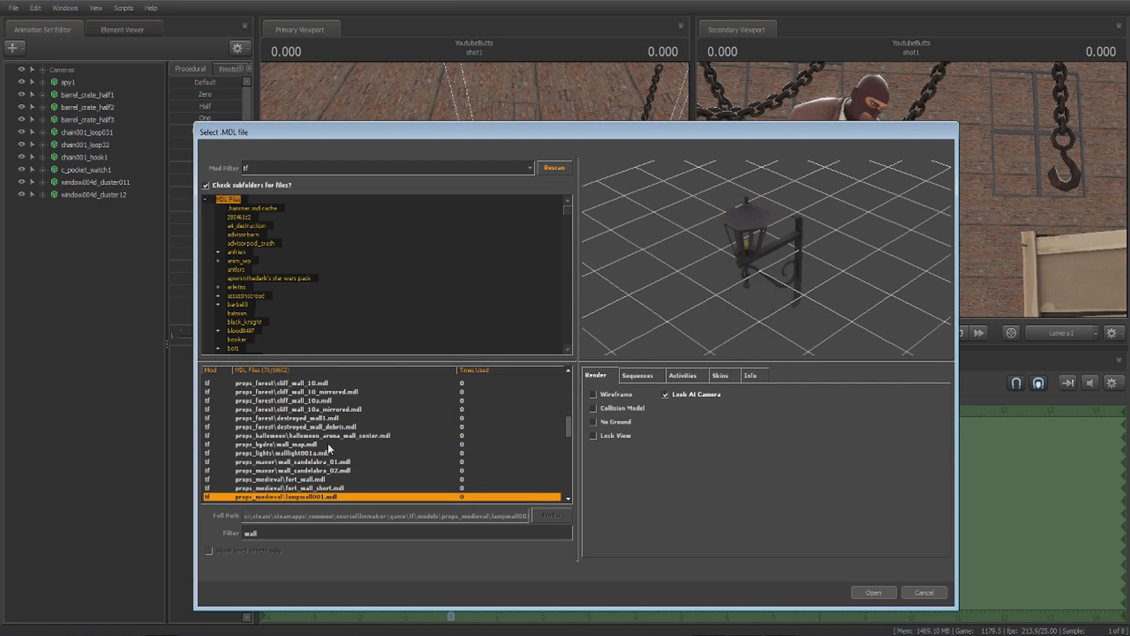
Step through the medieval stone and wood walls and load the props_mining support_wall001a.mdl model into the scene.
key("Down")
key("Down")
key("Down")
key("Down")
key("Down")
key("Down")
key("Down")
key("Down")
key("Down")
key("Down")
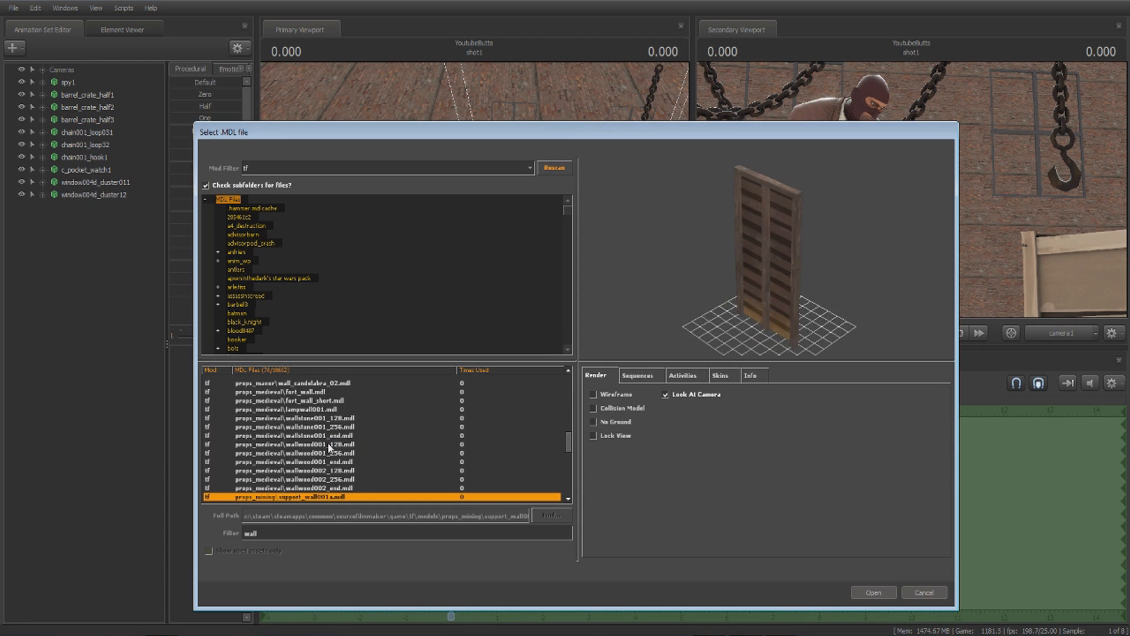
key("Up")
key("Up")
key("Up")
mouse_move(840, 266)
left_mouse_down()
mouse_move(765, 267)
mouse_move(840, 267)
left_mouse_up()
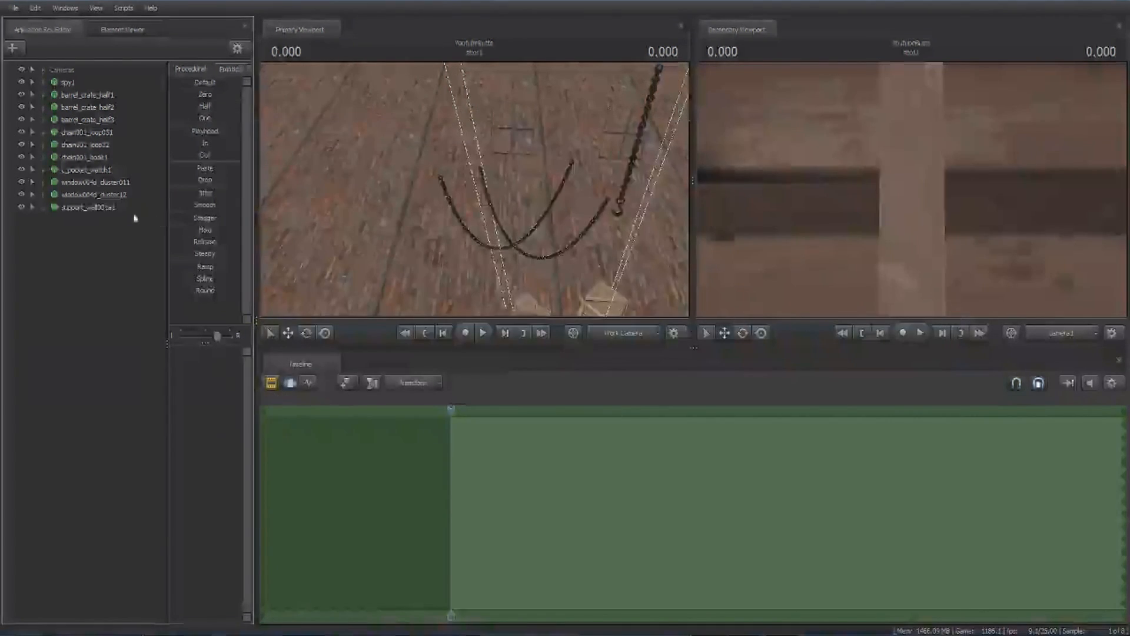
Select the new support wall and set the third rotation value of its root transform to 0.
left_click(133, 208)
left_click_drag(343, 226, 482, 229)
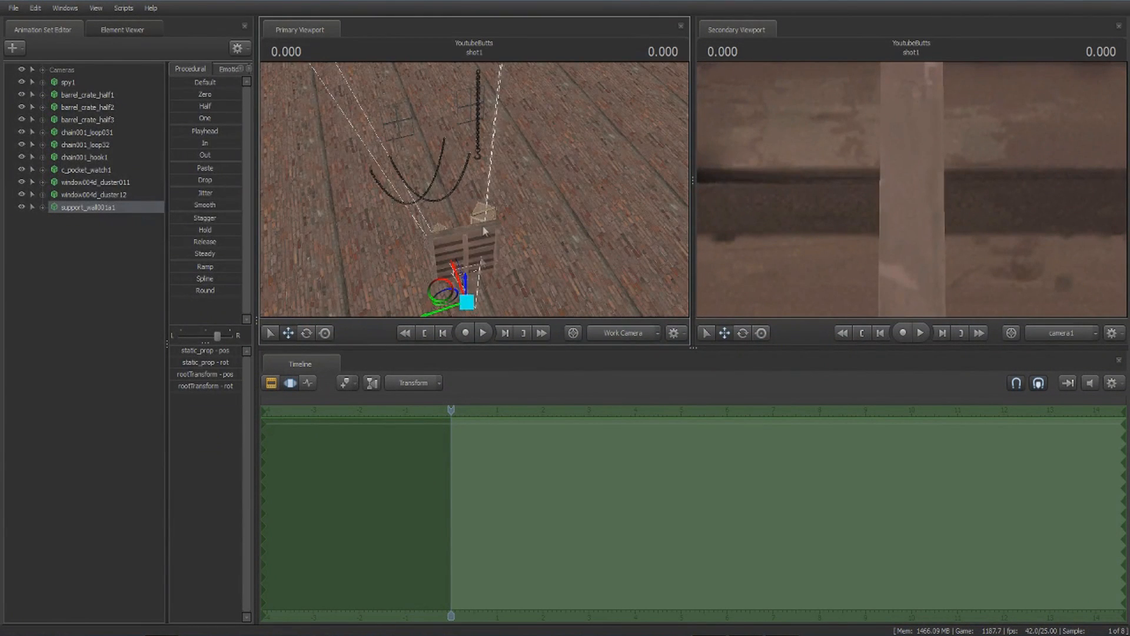
left_click(221, 387)
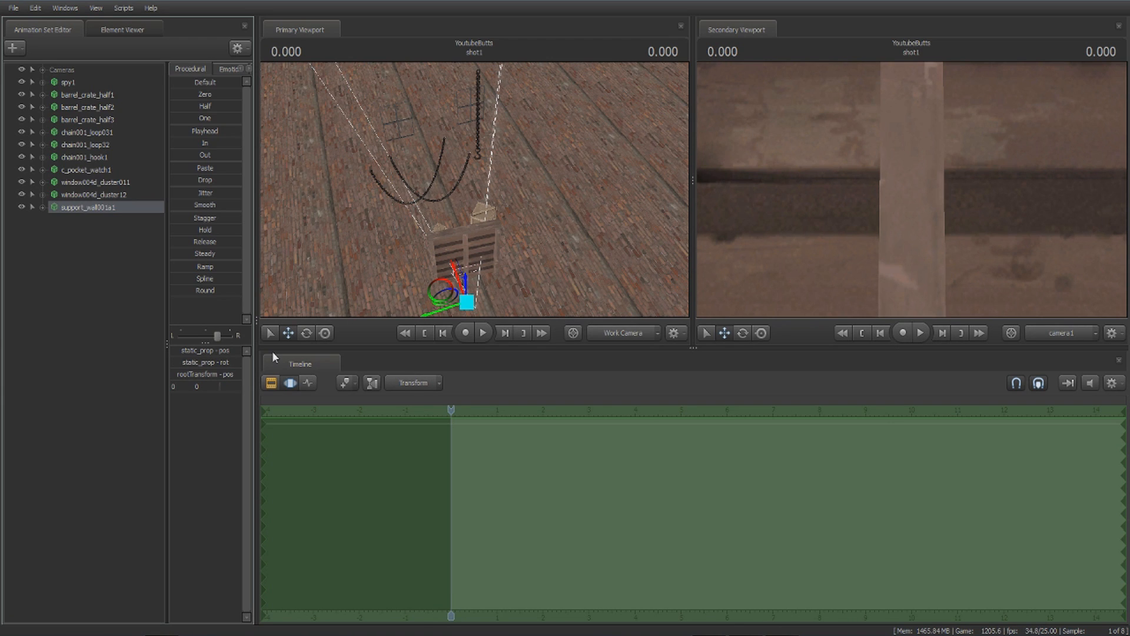
type("0")
key("Return")
Move the support wall back against the brick wall, between the two windows behind the spy.
left_click_drag(454, 300, 435, 159)
key("w")
key("s")
left_click_drag(482, 209, 470, 281)
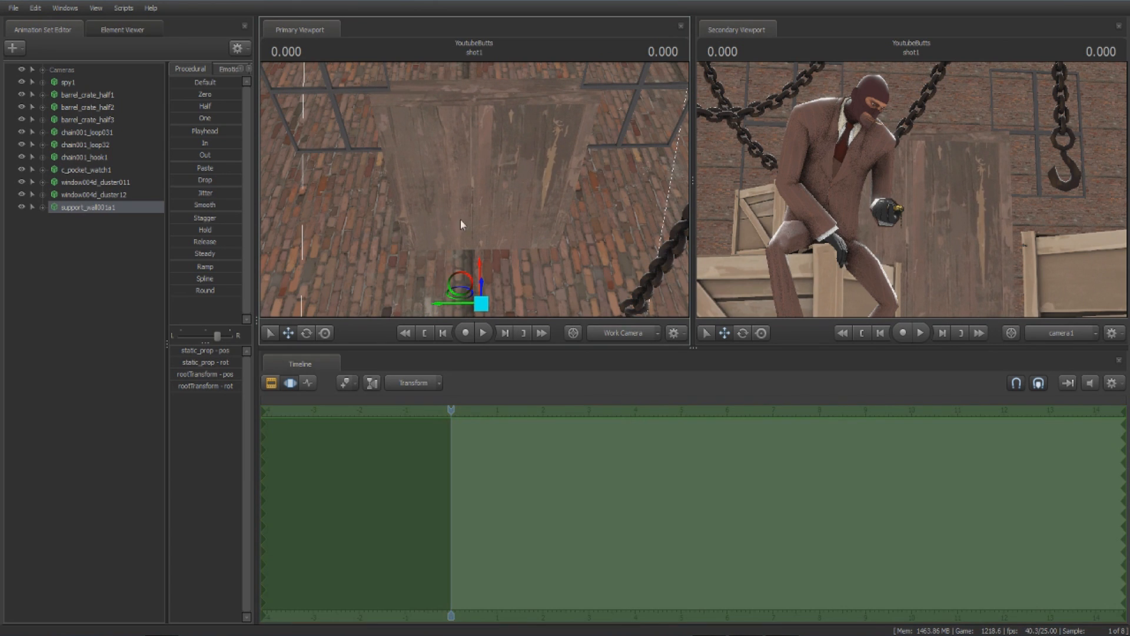
Add a scale control to the support wall model and slightly reduce its root transform scale.
right_click(106, 209)
mouse_move(153, 327)
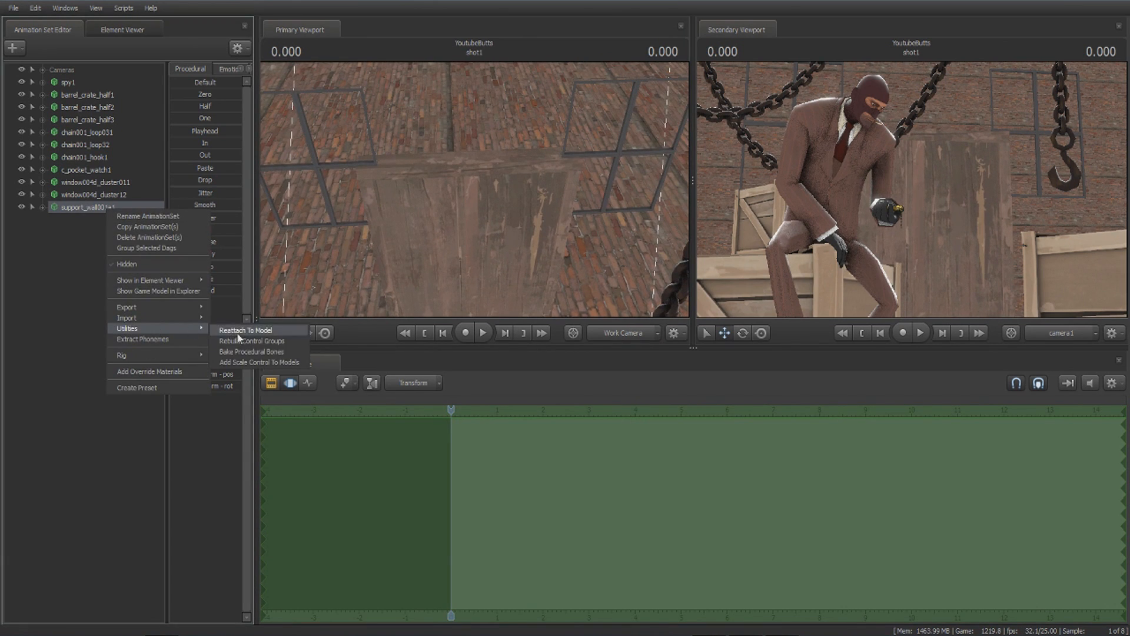
left_click(249, 362)
left_click_drag(194, 354, 192, 354)
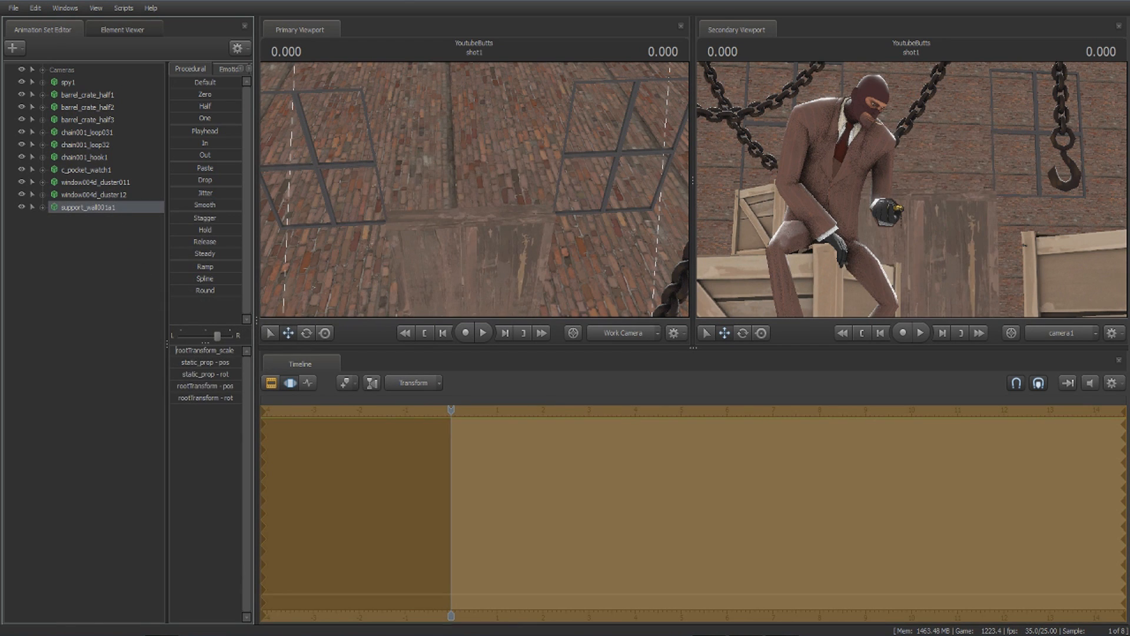
Reposition the scaled support wall so it fills the gap between the windows up past the spy's head.
left_click_drag(428, 213, 433, 259)
mouse_move(480, 206)
left_mouse_down()
mouse_move(484, 155)
mouse_move(478, 226)
left_mouse_up()
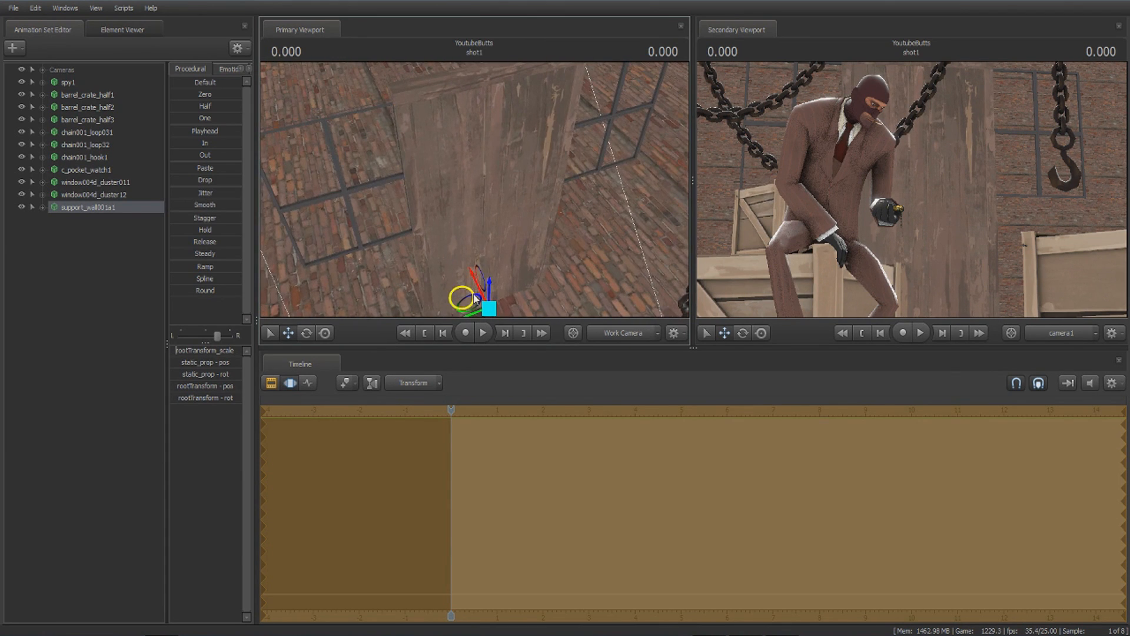
left_click_drag(477, 291, 478, 288)
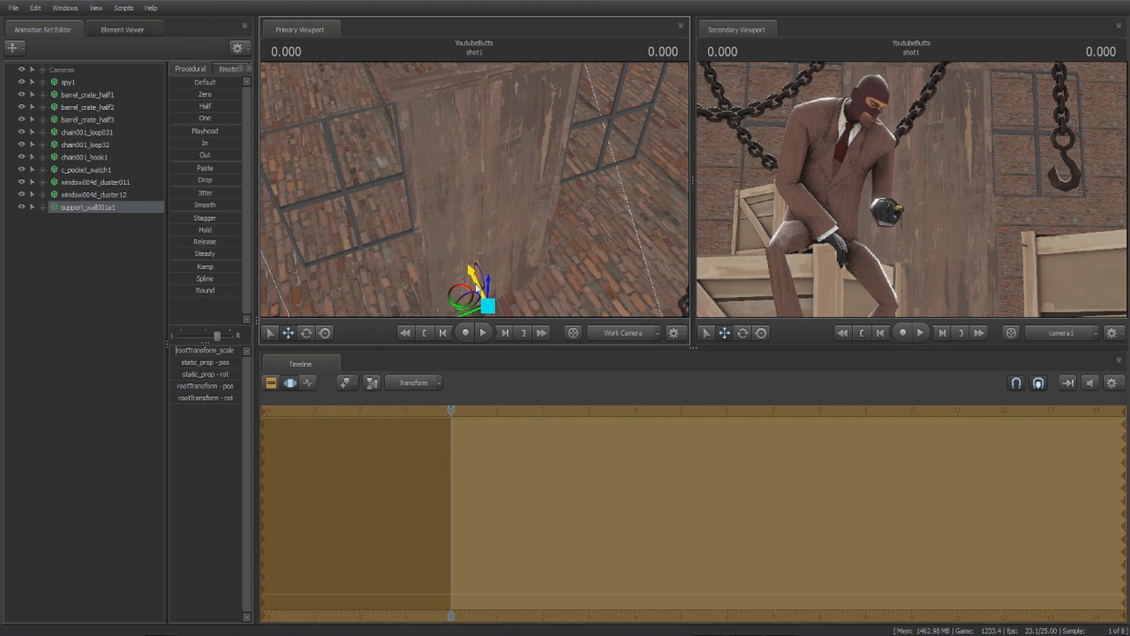
Duplicate the support wall's animation set and move the copy sideways along the brick wall beside the original.
right_click(103, 210)
right_click(93, 238)
left_click(140, 298)
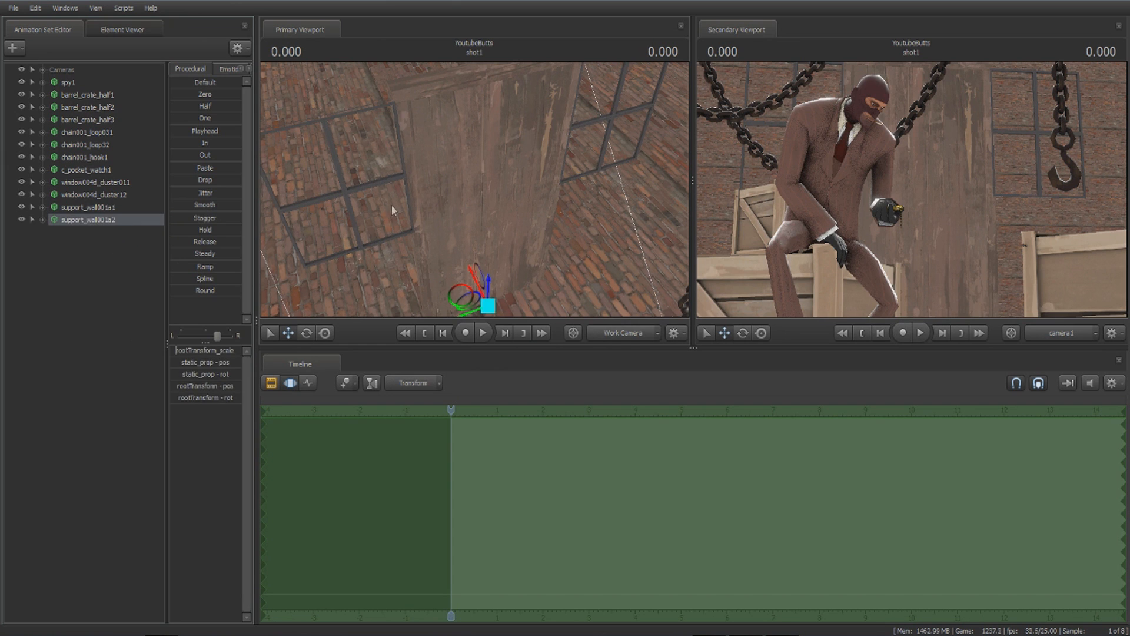
left_click_drag(390, 206, 493, 215)
left_click_drag(521, 272, 300, 232)
key("w")
left_click_drag(474, 188, 474, 235)
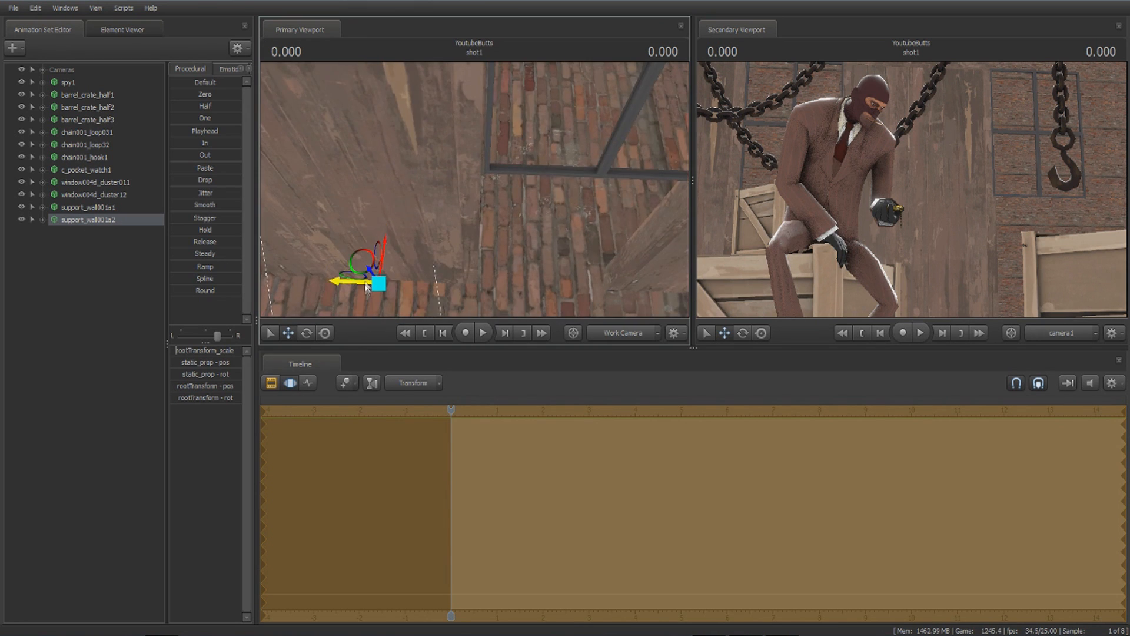
left_click_drag(365, 282, 369, 286)
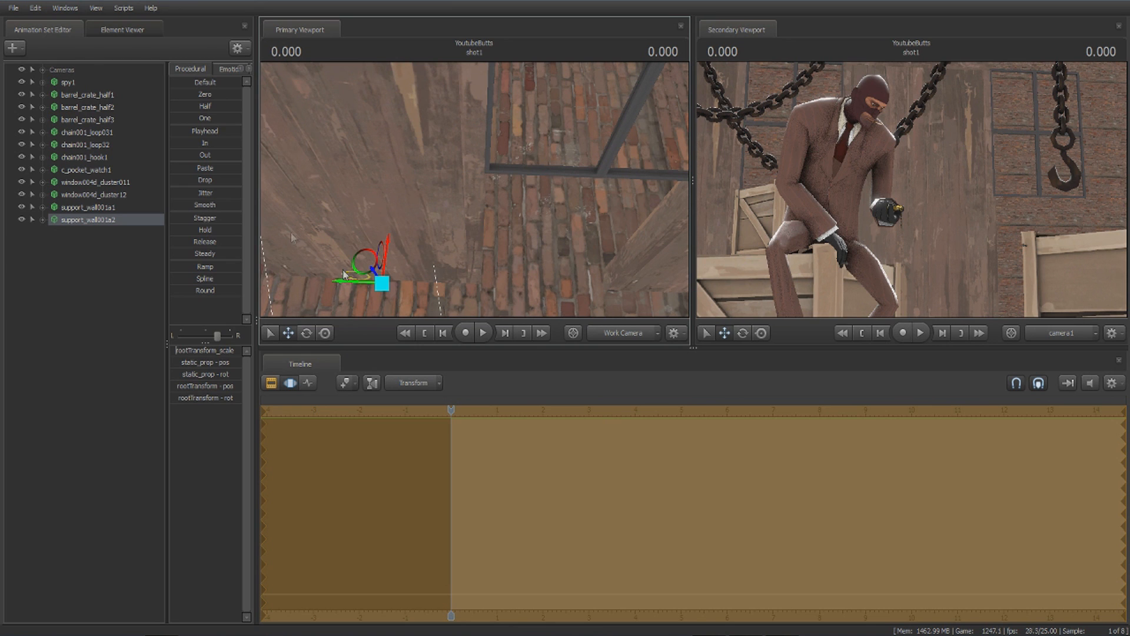
Copy the second support wall, paste a third one and position it farther along the brick wall.
right_click(134, 218)
left_click(171, 237)
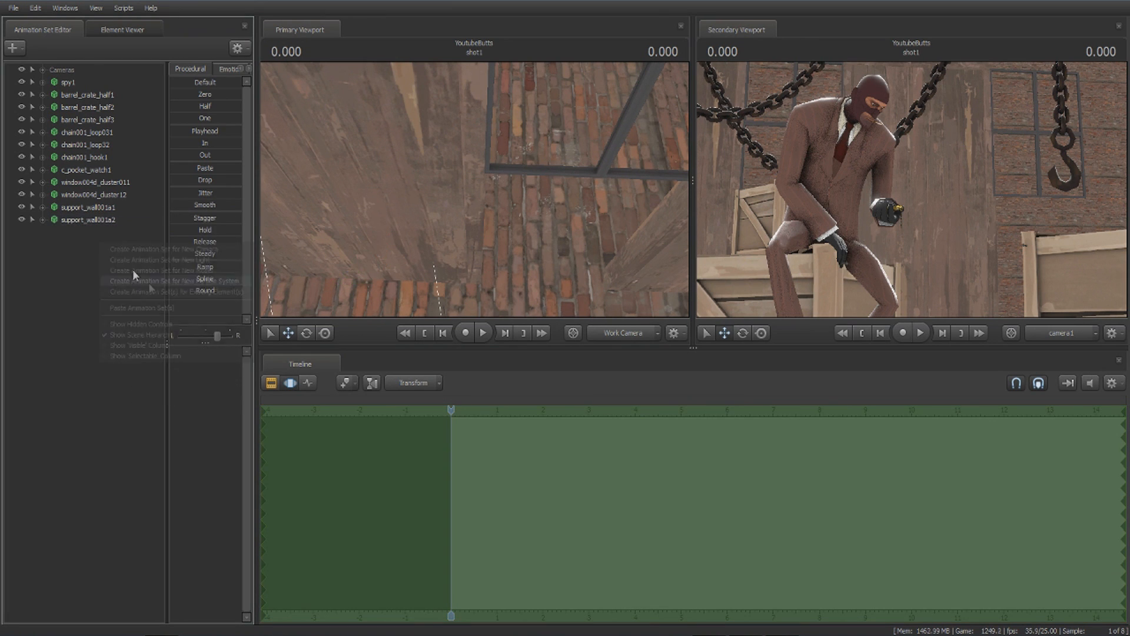
left_click(105, 230)
left_click_drag(474, 189, 447, 284)
left_click_drag(372, 314, 484, 405)
left_click_drag(474, 236, 479, 253)
left_click_drag(471, 182, 465, 186)
left_click_drag(451, 269, 443, 296)
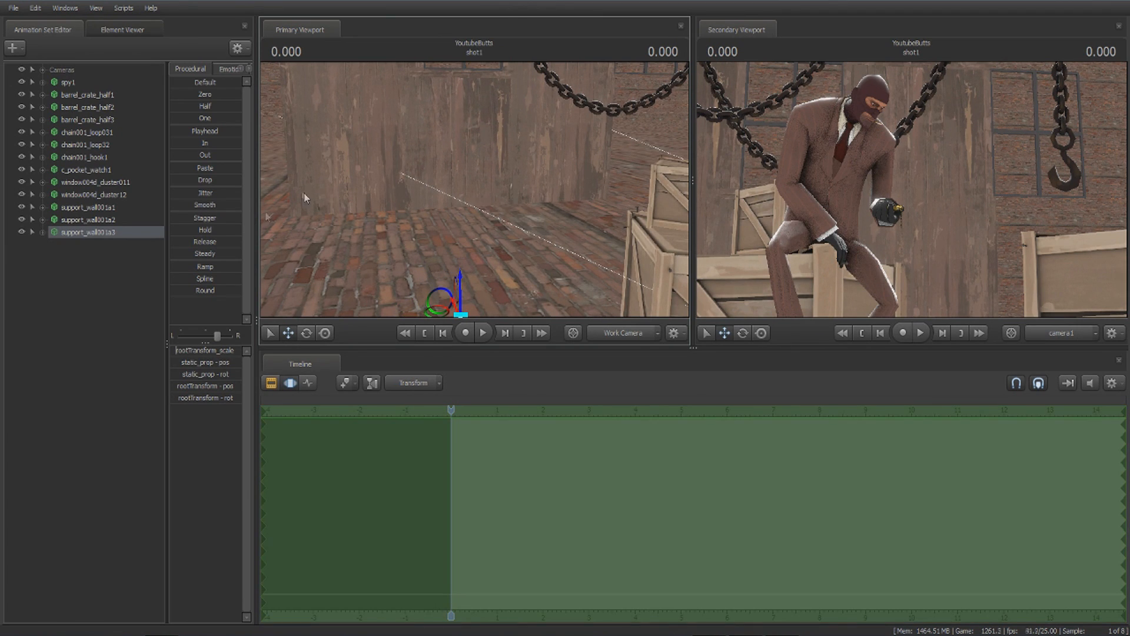
Paste a fourth support wall and move it to the far side of the window behind the hanging hook.
left_click(110, 256)
right_click(109, 255)
left_click(187, 319)
left_click(108, 245)
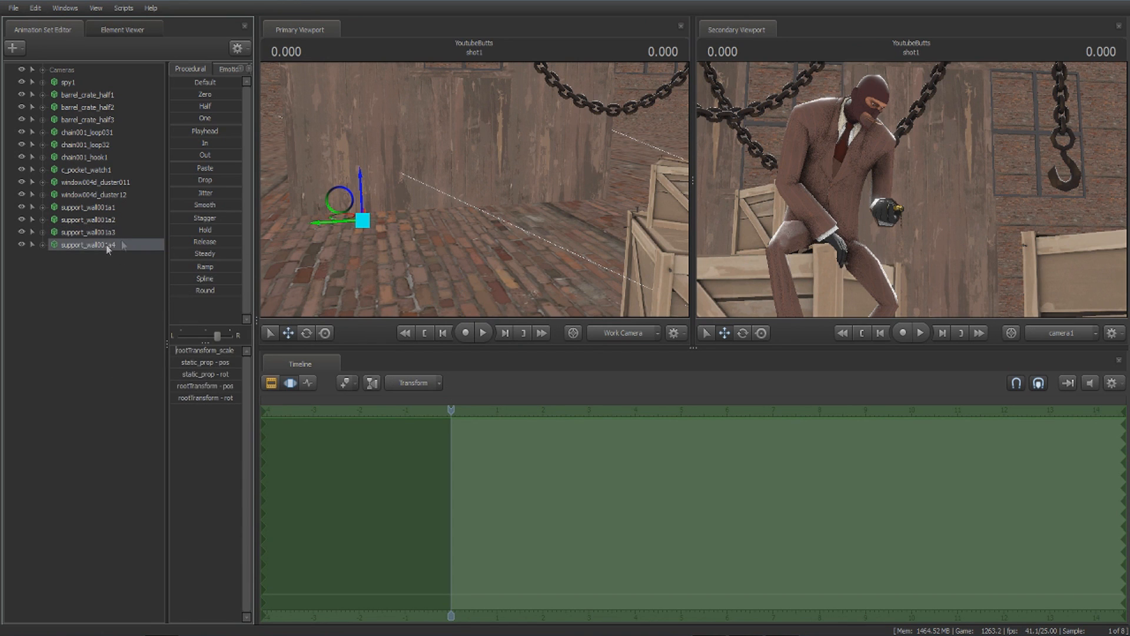
left_click_drag(354, 225, 694, 206)
left_click_drag(553, 206, 642, 192)
key("w")
mouse_move(475, 189)
left_mouse_down()
mouse_move(483, 229)
mouse_move(480, 200)
left_mouse_up()
left_click_drag(499, 311, 510, 310)
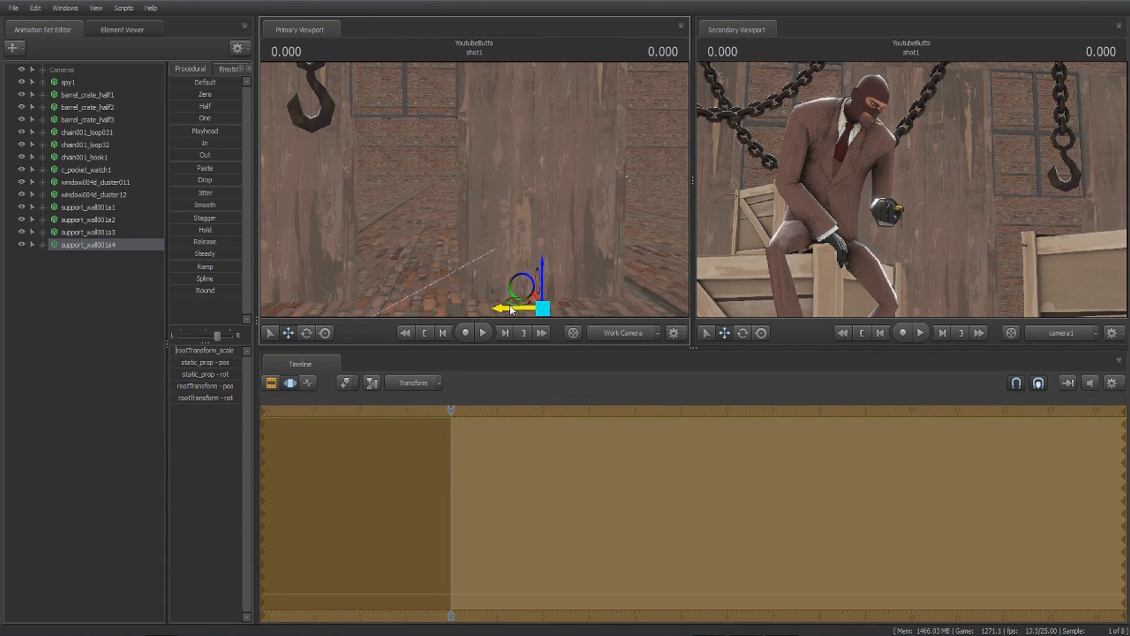
Paste a fifth support wall and place it under the window behind the hook to cover the bricks.
right_click(119, 232)
left_click(127, 269)
right_click(87, 287)
left_click(126, 355)
left_click(81, 259)
key("s")
left_click_drag(474, 190, 479, 190)
left_click_drag(429, 295, 589, 313)
left_click_drag(579, 235, 604, 169)
Copy the fifth support wall, paste a sixth one and raise it above the window behind the hook.
right_click(104, 253)
right_click(91, 294)
left_click(102, 256)
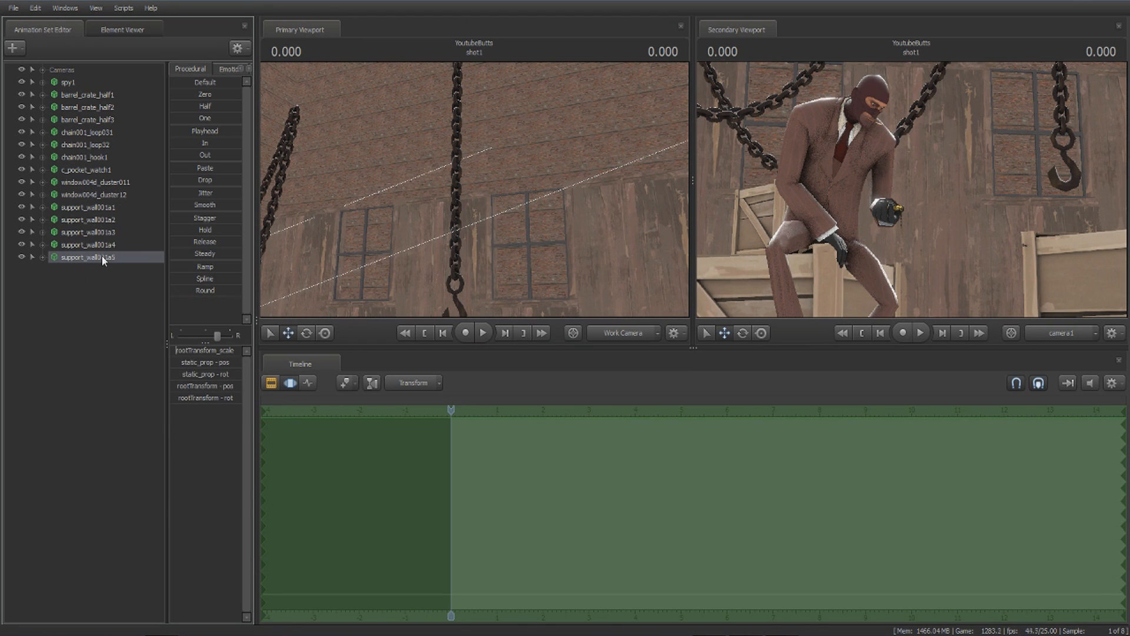
right_click(81, 283)
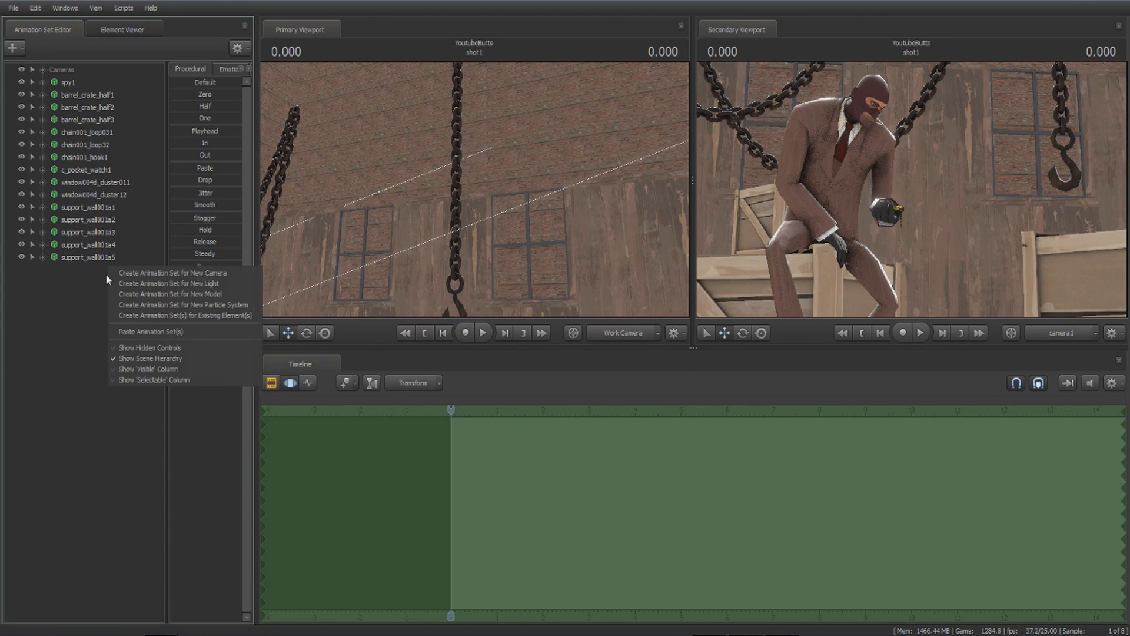
left_click(149, 329)
left_click_drag(474, 189, 477, 231)
key("s")
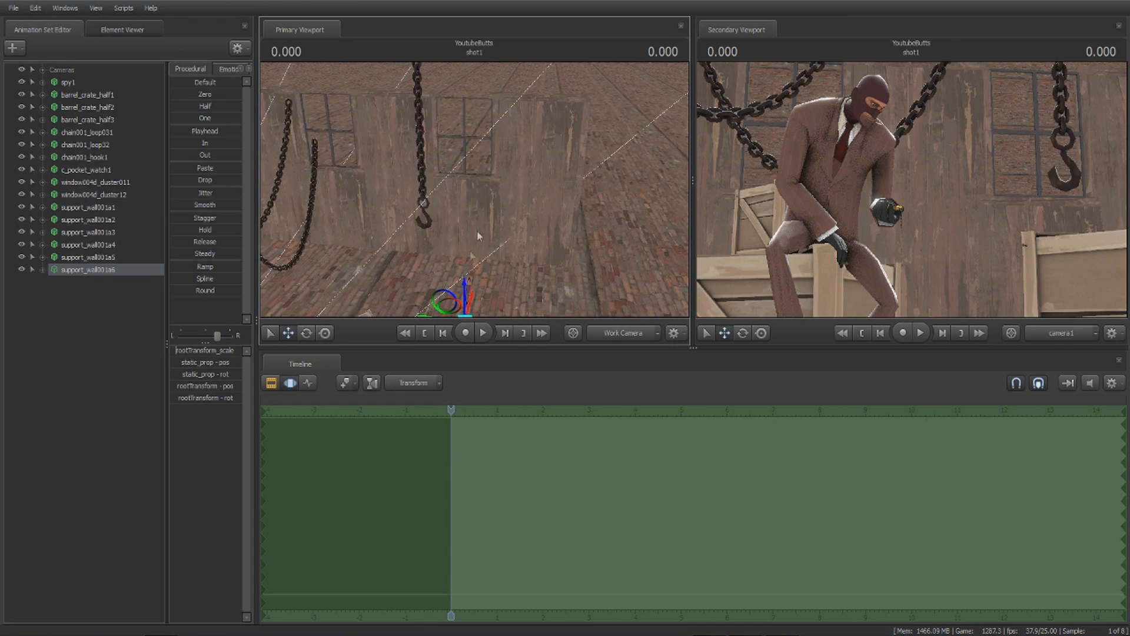
left_click_drag(464, 288, 478, 29)
mouse_move(477, 55)
left_mouse_down()
mouse_move(476, 63)
mouse_move(475, 44)
mouse_move(476, 56)
left_mouse_up()
key("w")
key("w")
mouse_move(474, 189)
left_mouse_down()
mouse_move(460, 174)
mouse_move(403, 172)
mouse_move(469, 181)
mouse_move(458, 193)
mouse_move(468, 195)
left_mouse_up()
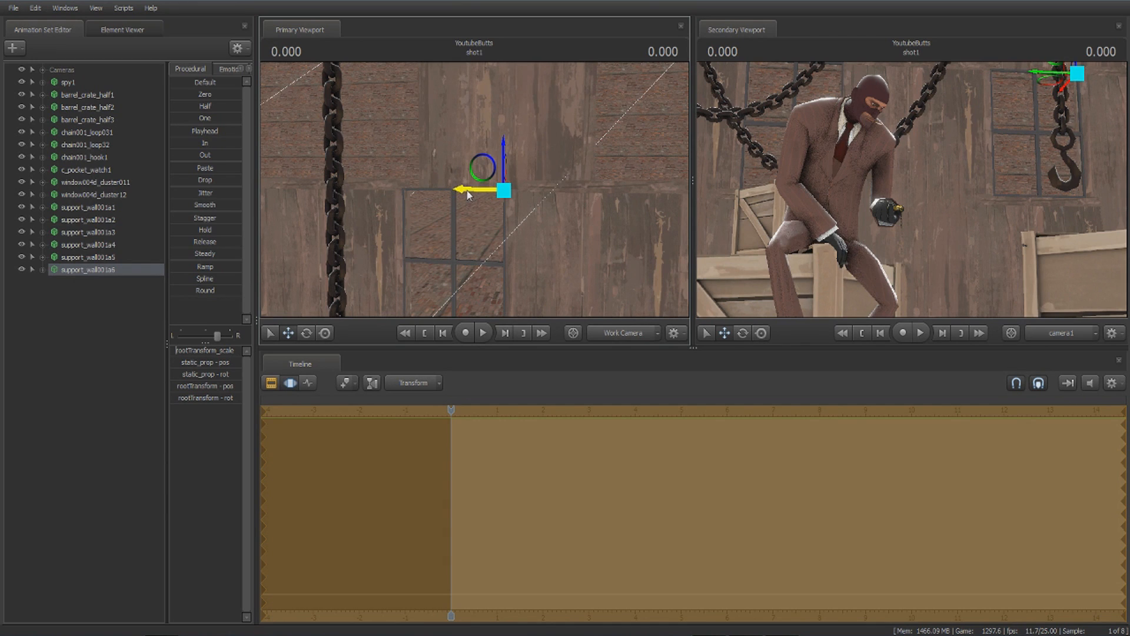
Paste a seventh support wall and slide it sideways into the upper row between the two windows.
right_click(86, 291)
left_click(139, 341)
left_click(88, 282)
left_click_drag(459, 195, 311, 191)
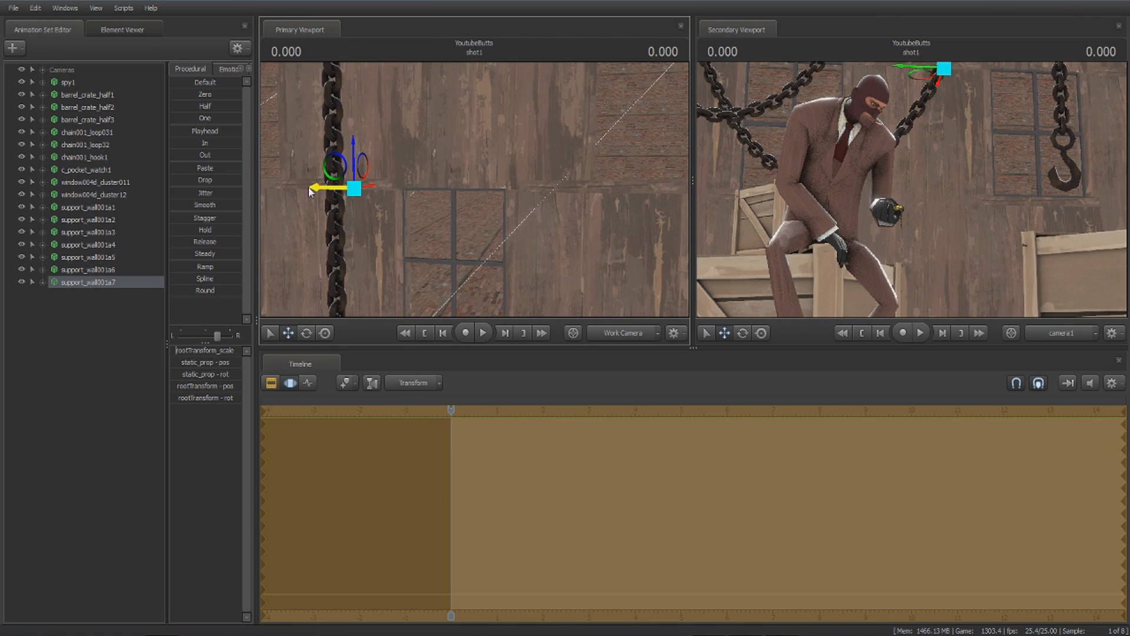
middle_click_drag(323, 192, 380, 210)
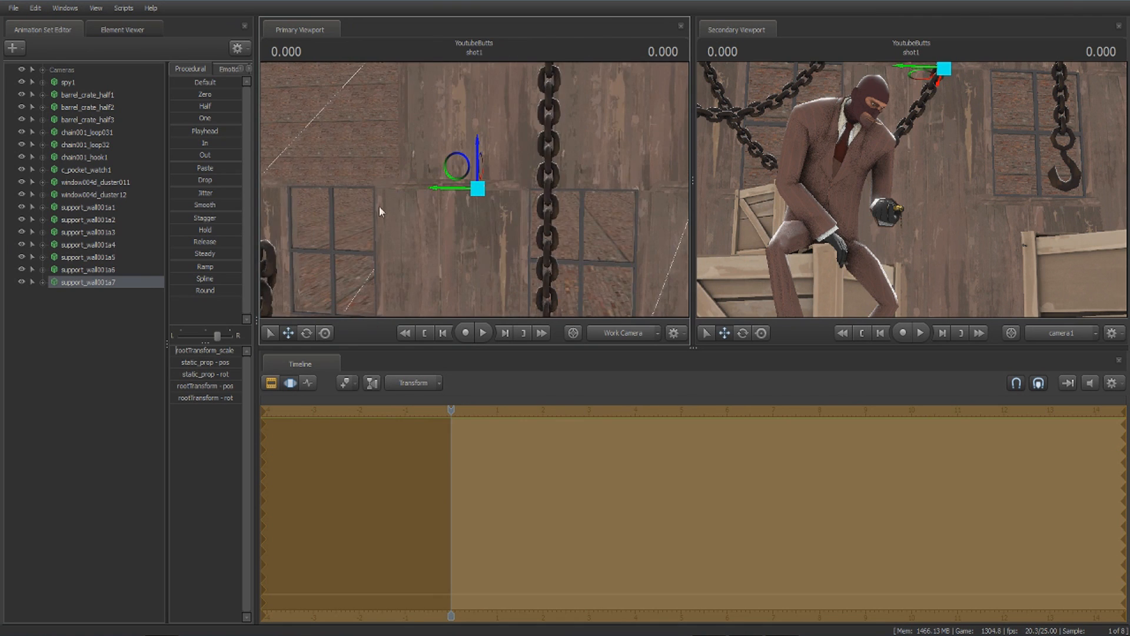
Paste an eighth support wall, slide it sideways above the other window and clear the selection.
right_click(150, 315)
left_click(198, 390)
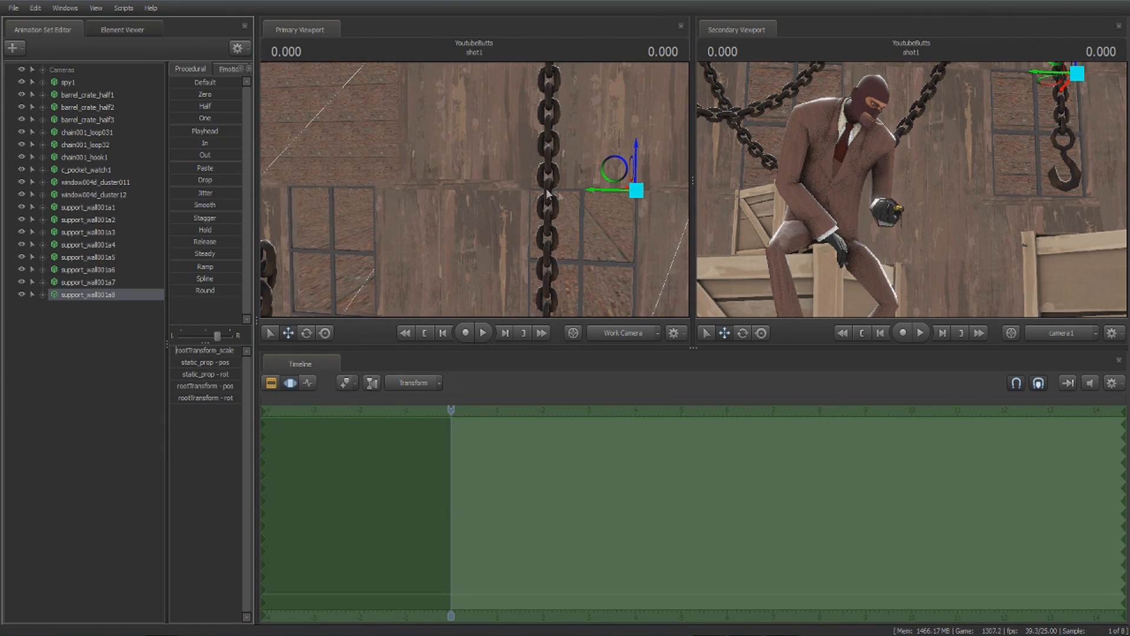
left_click_drag(598, 192, 309, 187)
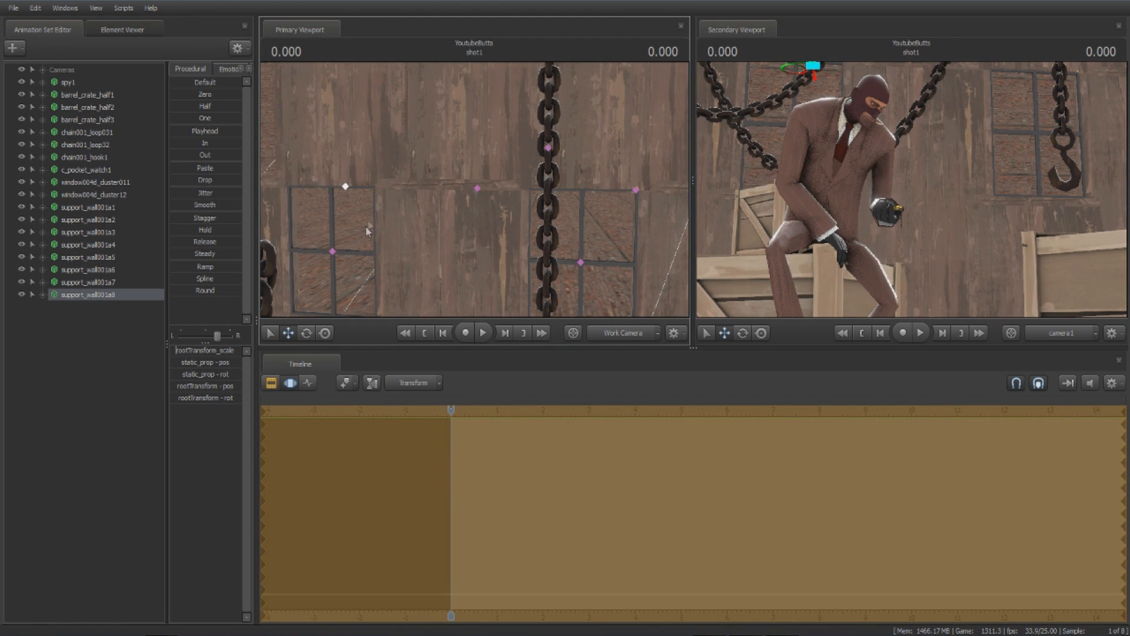
left_click(432, 238, "ctrl")
key("s")
mouse_move(435, 238)
left_mouse_down()
mouse_move(455, 242)
mouse_move(441, 240)
left_mouse_up()
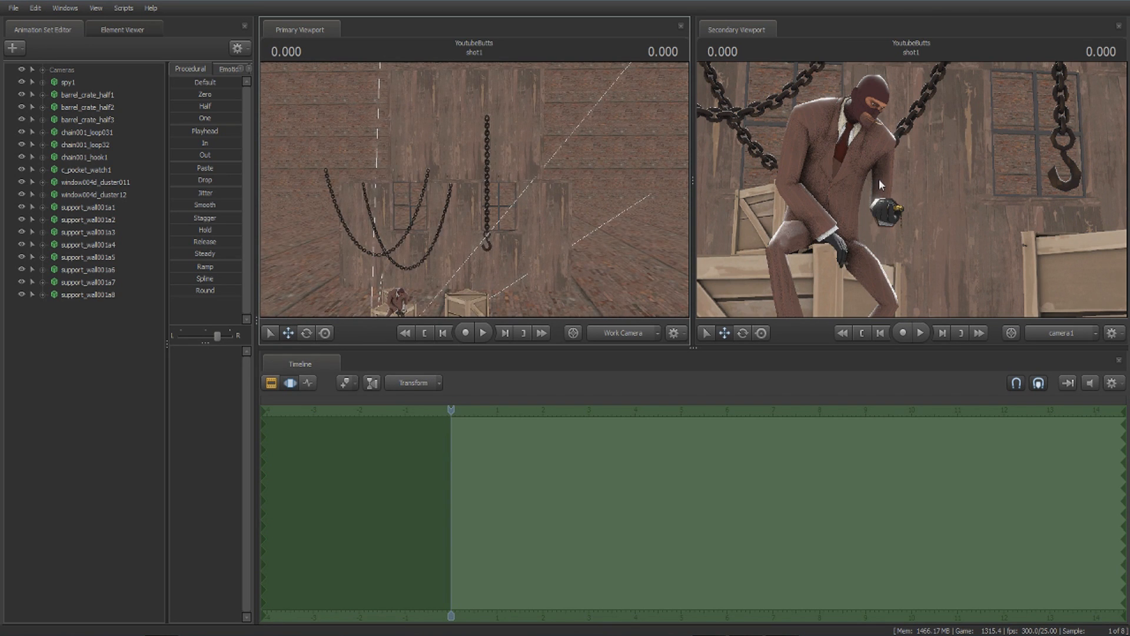
left_click_drag(501, 203, 486, 200)
Open the model browser for a new animation set, filter for "moon" and look through the moonbase props.
right_click(106, 330)
left_click(210, 351)
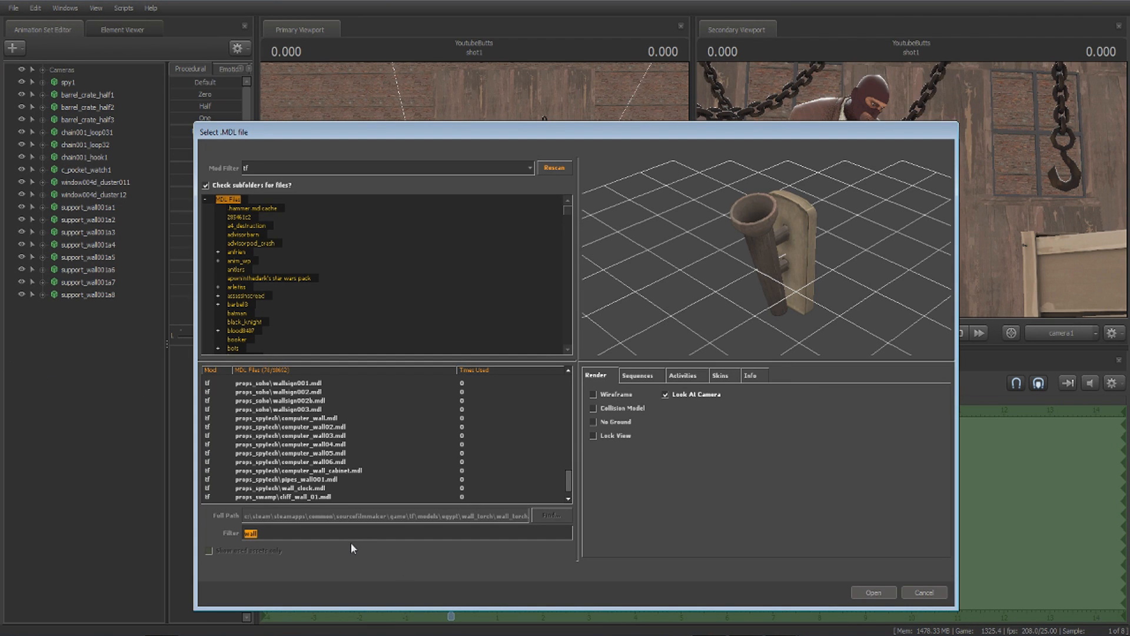
type("moon")
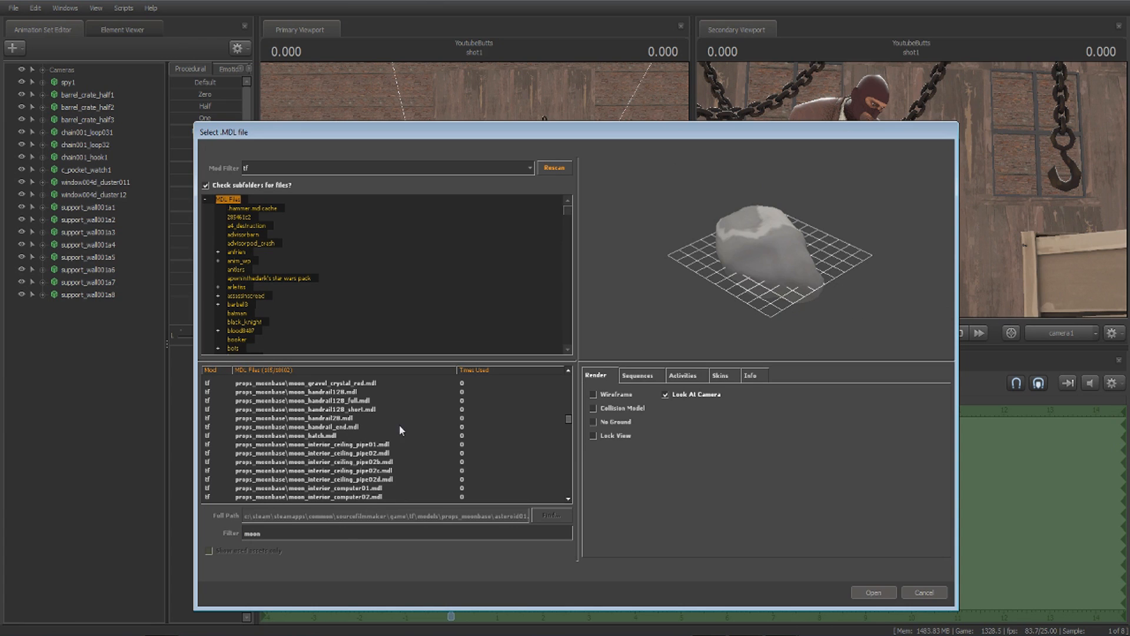
left_click(358, 437)
scroll(472, 433, "down", 12)
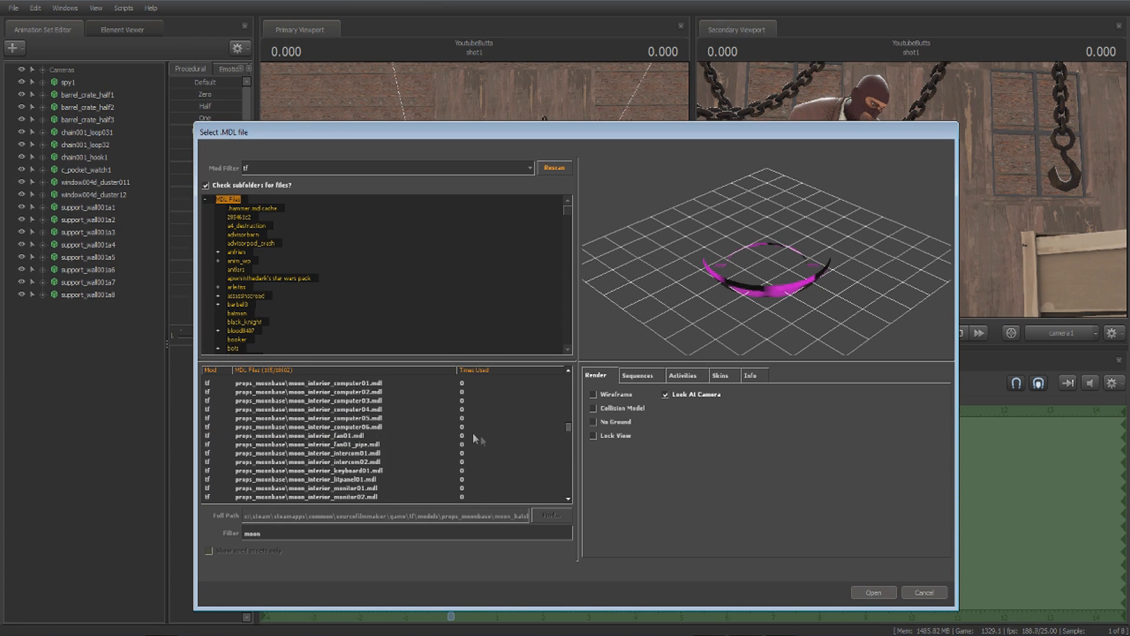
scroll(484, 438, "down", 15)
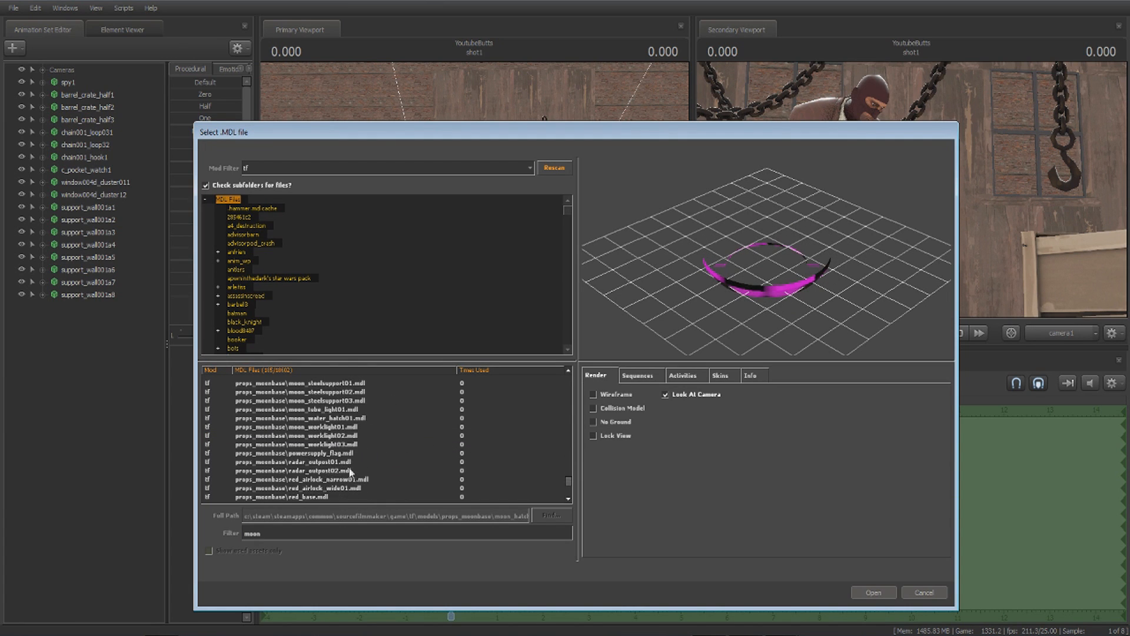
Preview the moonbase models near the end of the filtered list, including the overlay and retaining wall props.
left_click(325, 401)
key("Up")
key("Up")
scroll(345, 411, "down", 1)
left_click(346, 487)
key("Up")
key("Up")
key("Up")
key("Up")
key("Up")
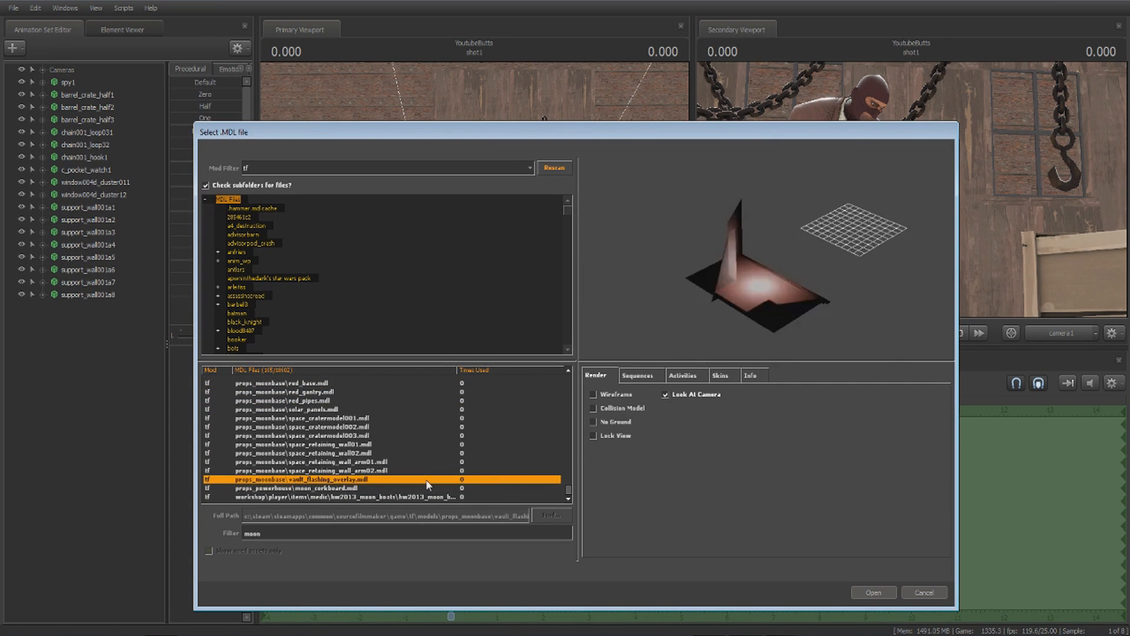
key("Down")
key("Down")
key("Down")
key("Down")
key("Down")
key("Down")
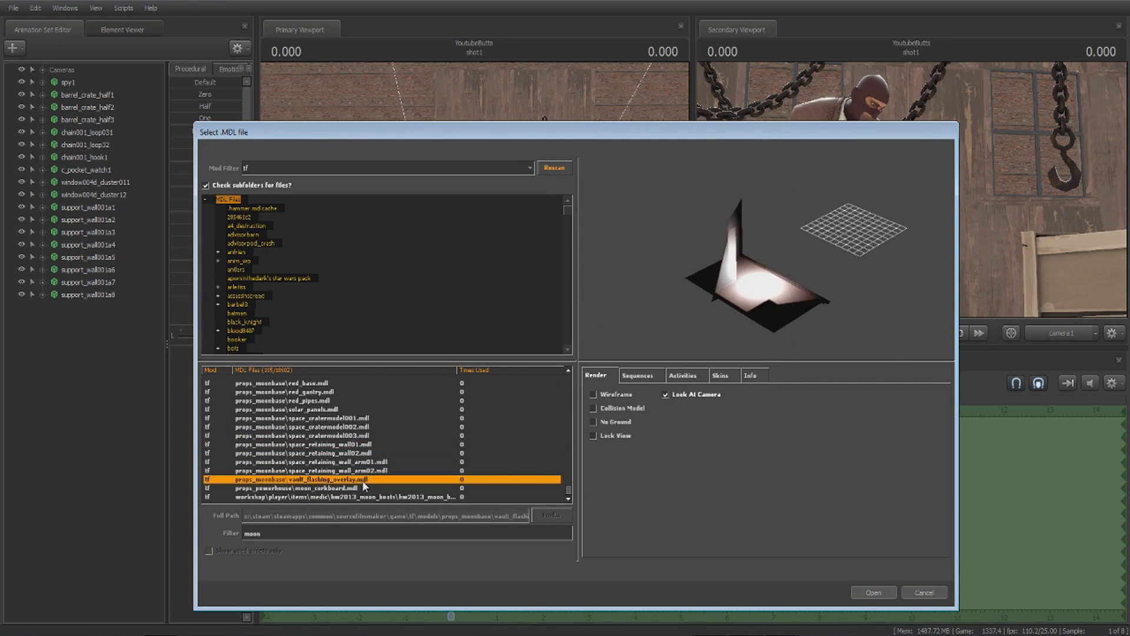
key("Up")
key("Up")
key("Up")
key("Up")
key("Up")
key("Up")
key("Up")
key("Up")
key("Up")
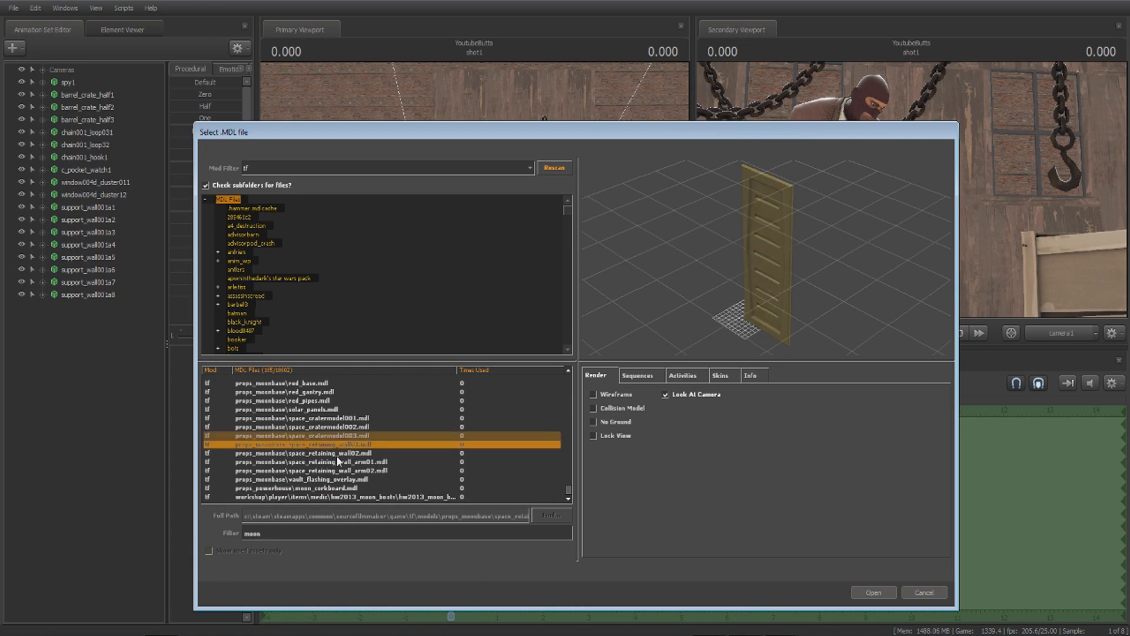
Preview the moonbase crater, solar panel, airlock and work light models further up the filtered list.
scroll(336, 436, "up", 2)
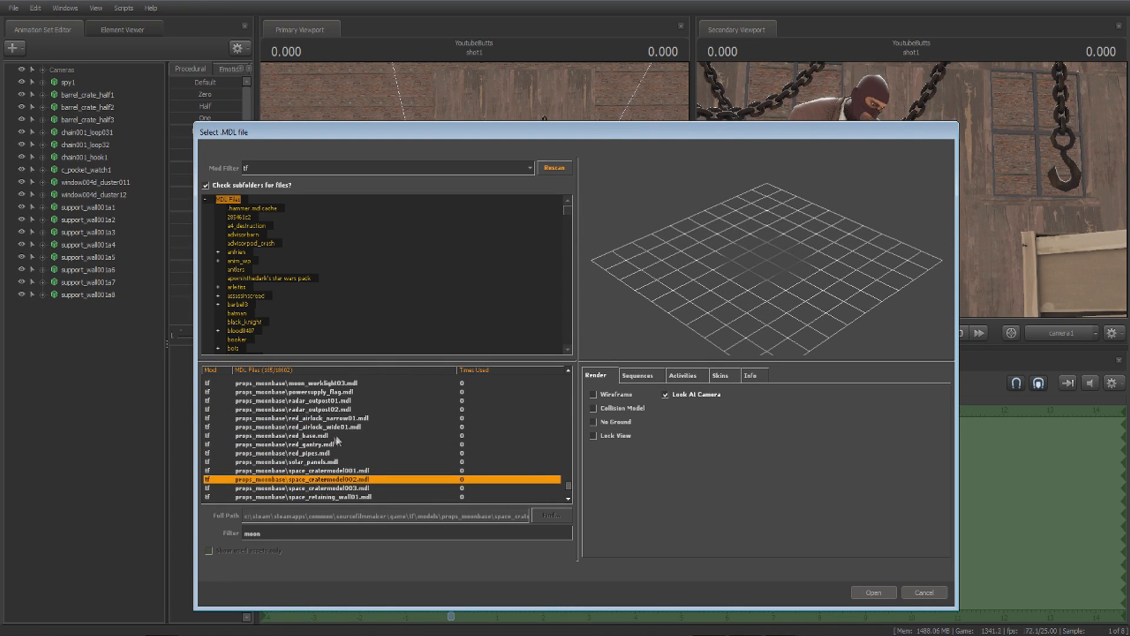
key("Up")
key("Up")
key("Up")
key("Up")
key("Up")
key("Up")
key("Up")
key("Up")
key("Up")
key("Up")
scroll(335, 434, "up", 4)
scroll(337, 441, "up", 1)
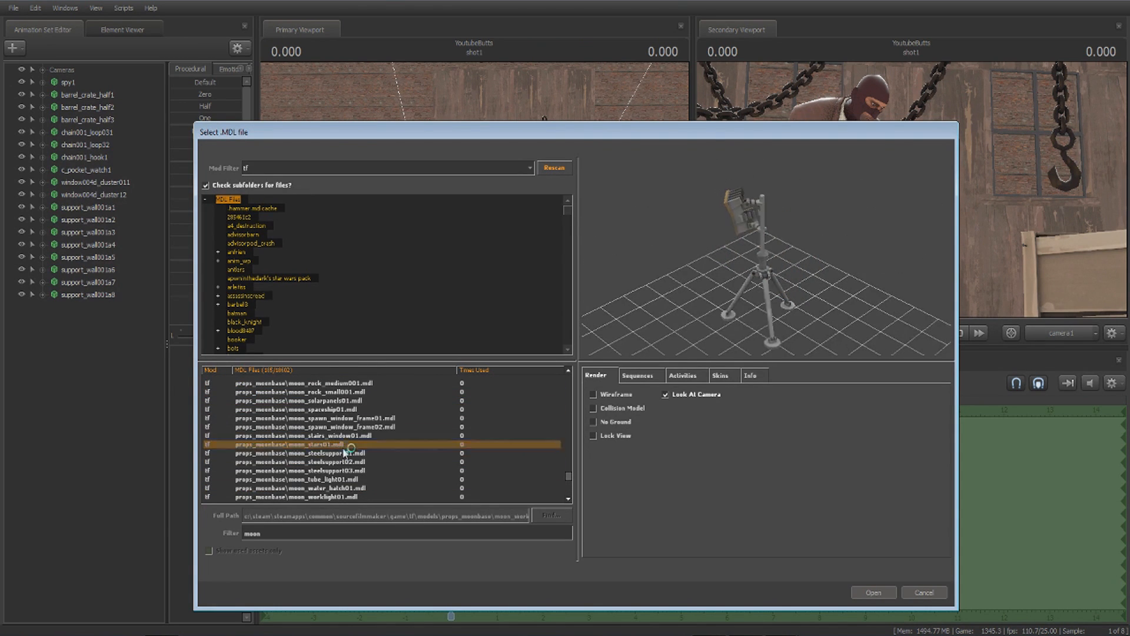
Add the moon_stars01 model as a new animation set and select it.
left_click(345, 445)
scroll(346, 451, "up", 1)
scroll(349, 414, "down", 1)
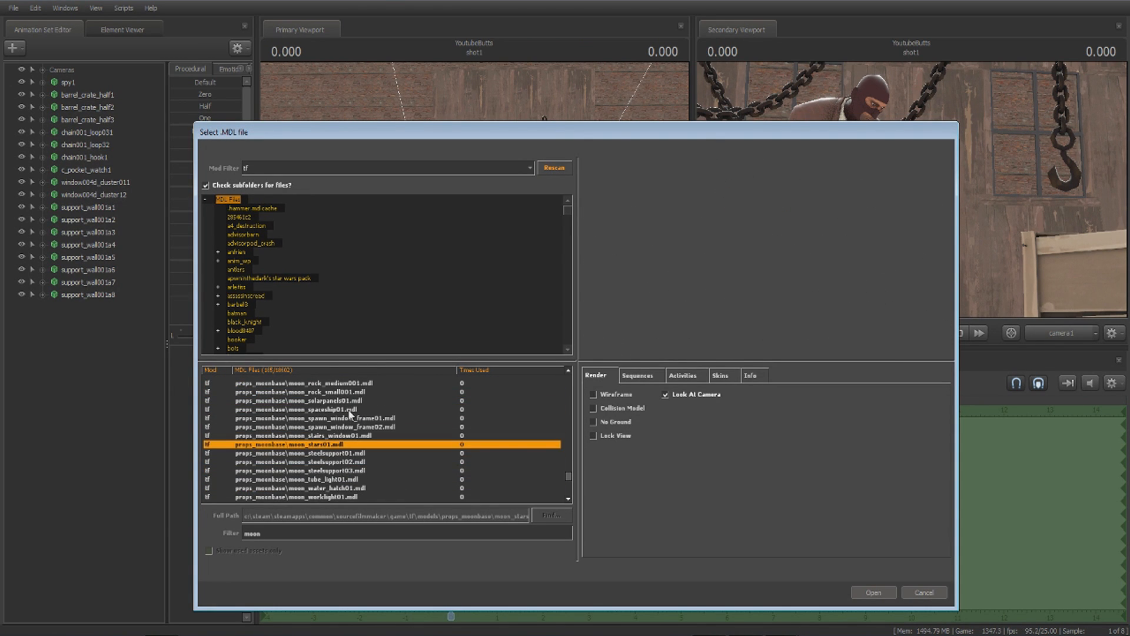
key("Return")
left_click(83, 307)
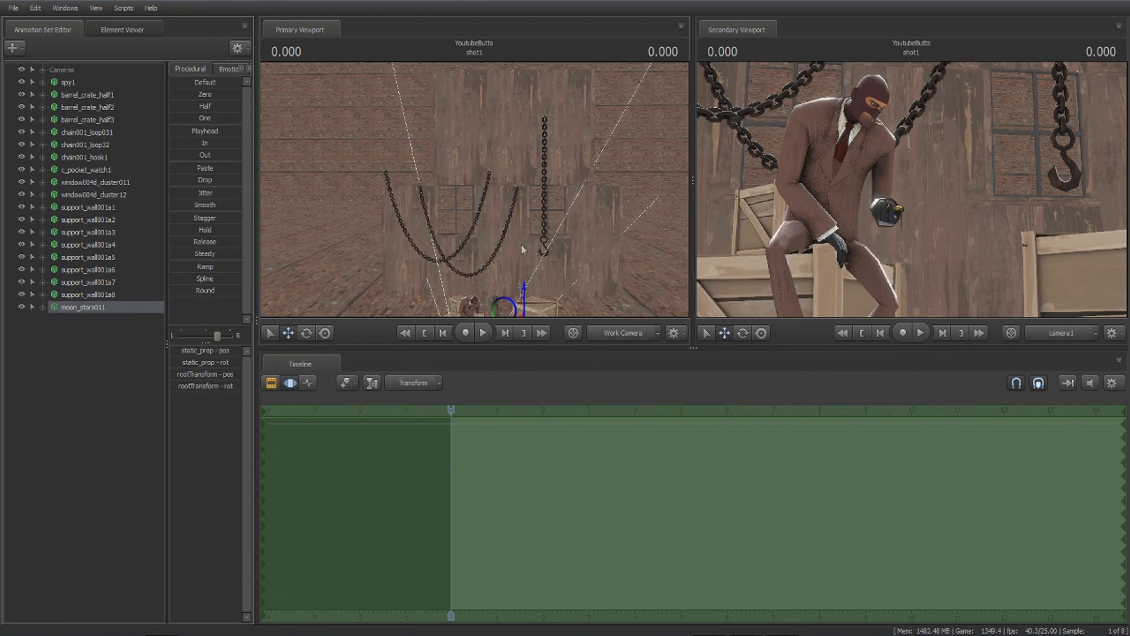
Inspect the stars model in the scene and delete its animation set.
left_click_drag(482, 214, 493, 135)
left_click_drag(476, 193, 440, 206)
key("w")
key("w")
key("w")
key("w")
key("w")
right_click(91, 312)
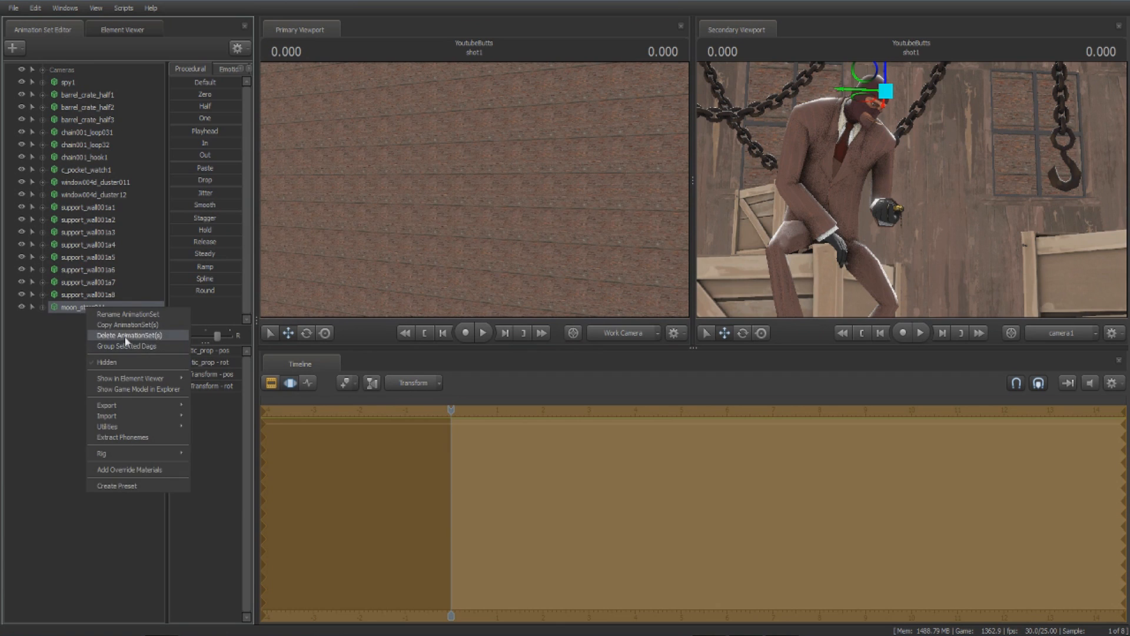
left_click(117, 331)
Open the model browser for another new animation set and set the mod filter to workshop.
key("w")
left_click_drag(474, 190, 494, 160)
key("w")
key("s")
right_click(72, 334)
left_click(150, 366)
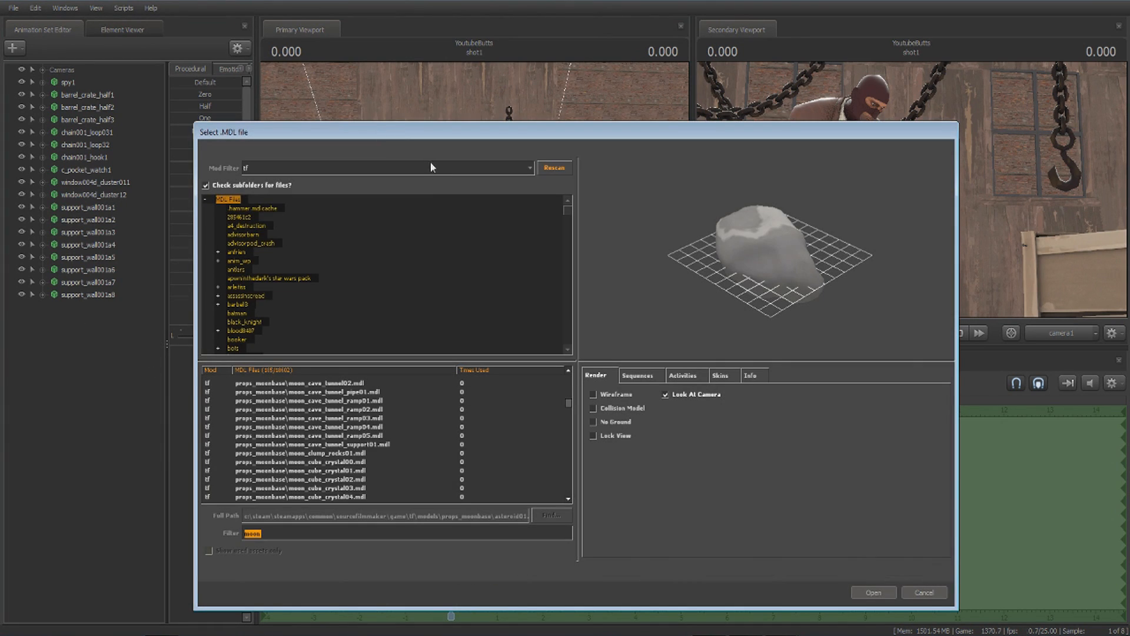
left_click(429, 169)
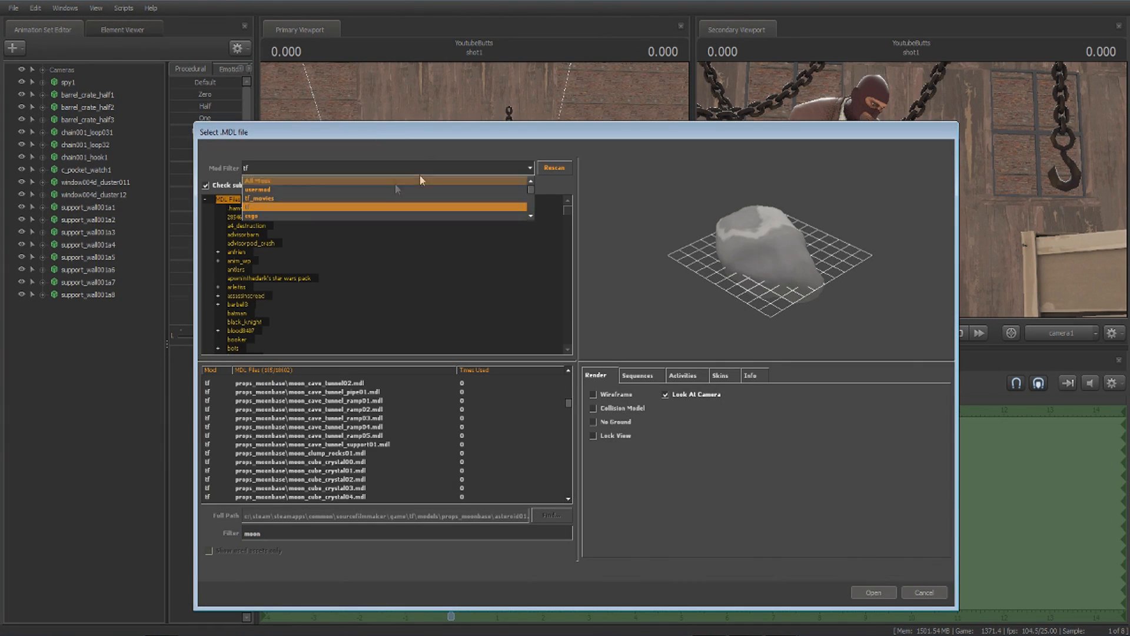
scroll(343, 209, "down", 1)
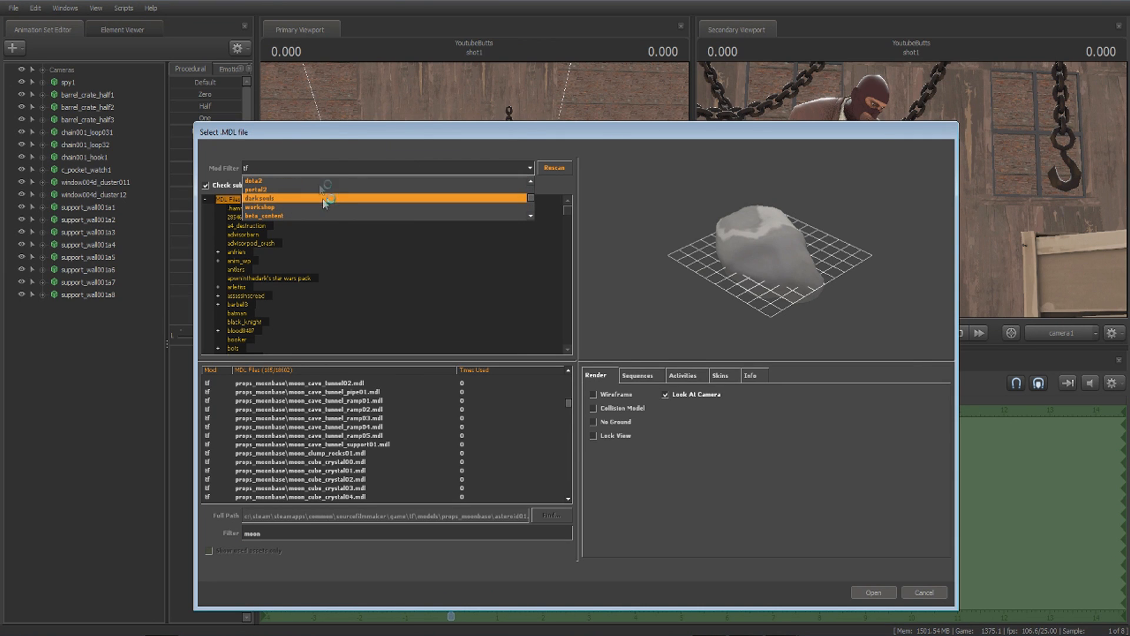
left_click(322, 198)
left_click(318, 169)
left_click(293, 206)
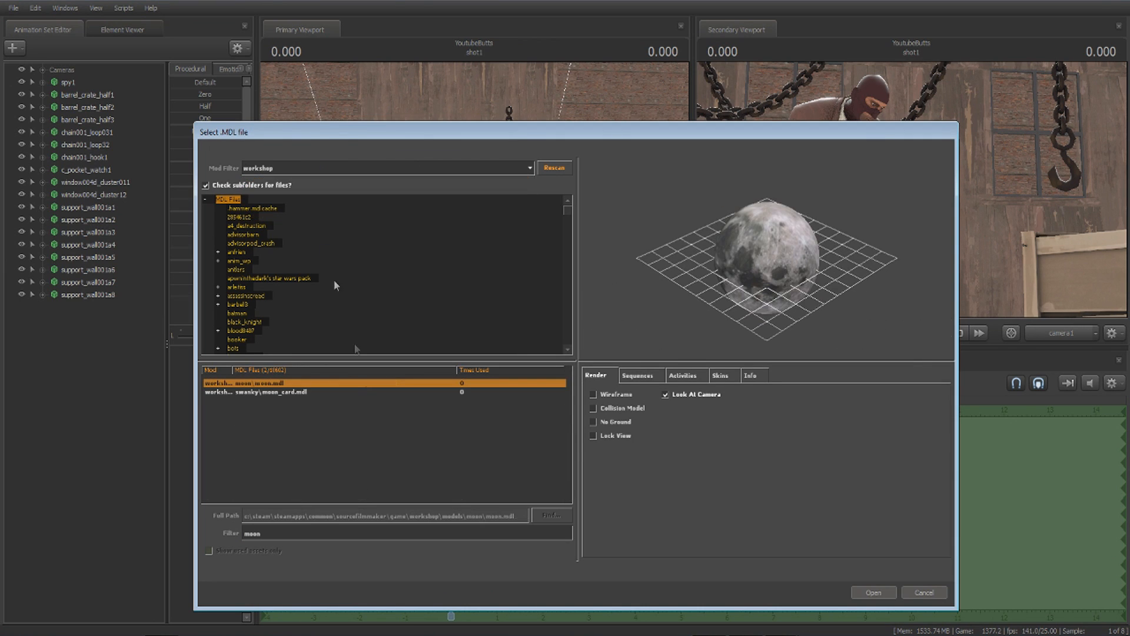
Add moon_card.mdl as a new animation set and select it.
left_click(293, 390)
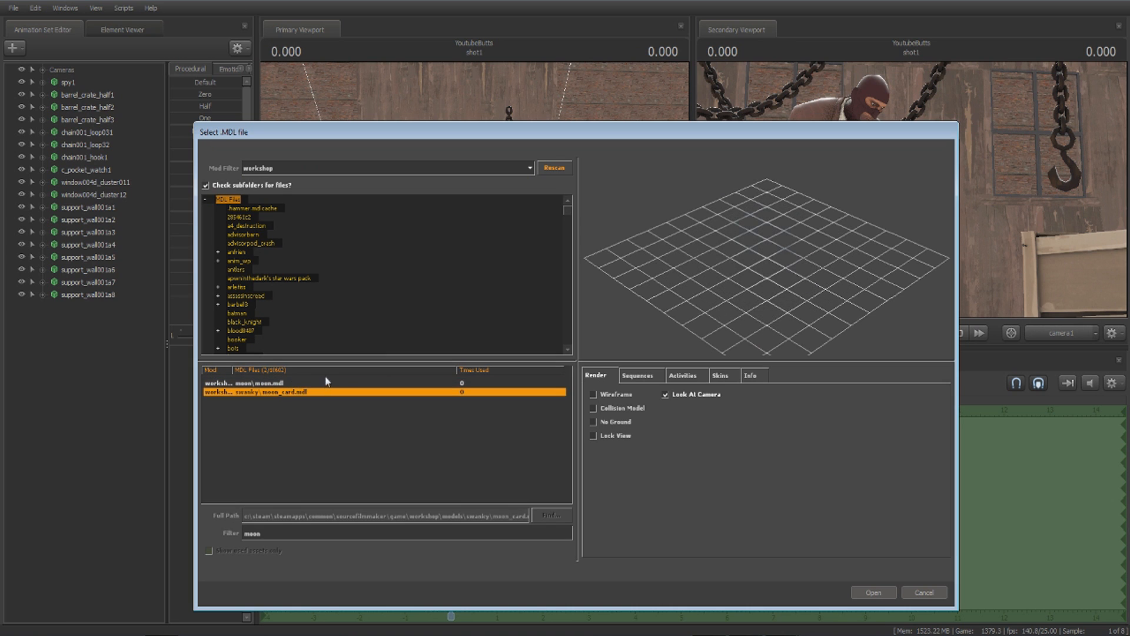
double_click(318, 391)
left_click(88, 307)
Move the moon card behind the plank backdrop, near the window on the spy's side away from the hook.
left_click_drag(376, 218, 459, 283)
left_click_drag(510, 198, 331, 126)
left_click_drag(376, 177, 448, 189)
key("w")
left_click_drag(360, 213, 273, 128)
left_click_drag(337, 177, 301, 158)
key("a")
key("w")
key("e")
left_click_drag(475, 189, 412, 200)
key("w")
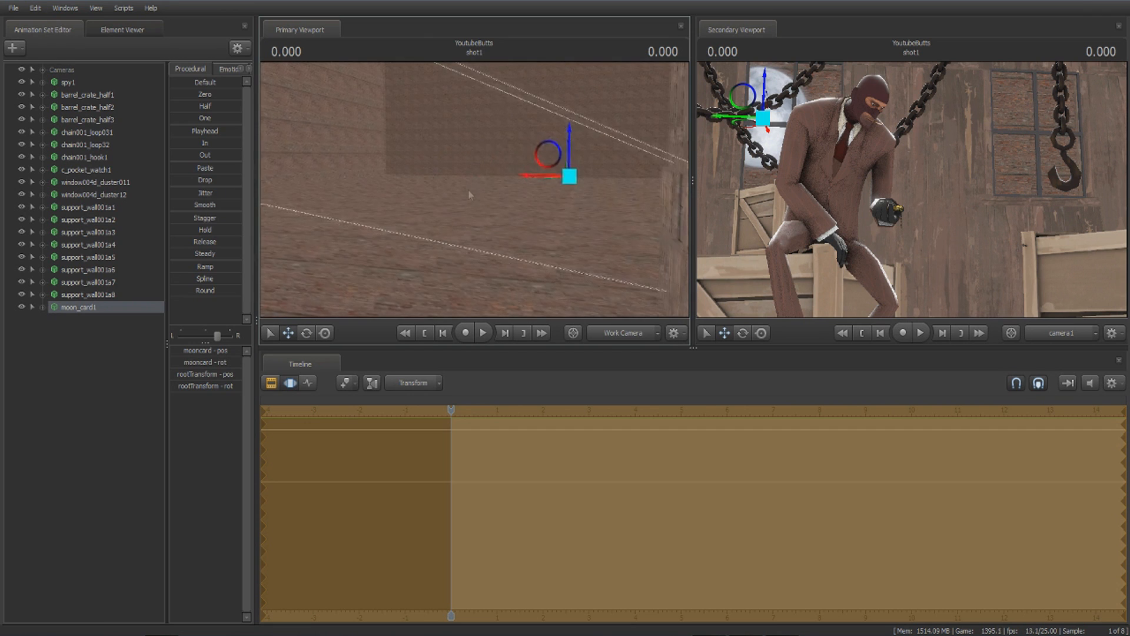
Turn the view onto the moon card behind the backdrop and adjust its height in the window opening.
left_click_drag(544, 155, 422, 129)
left_click_drag(606, 197, 587, 196)
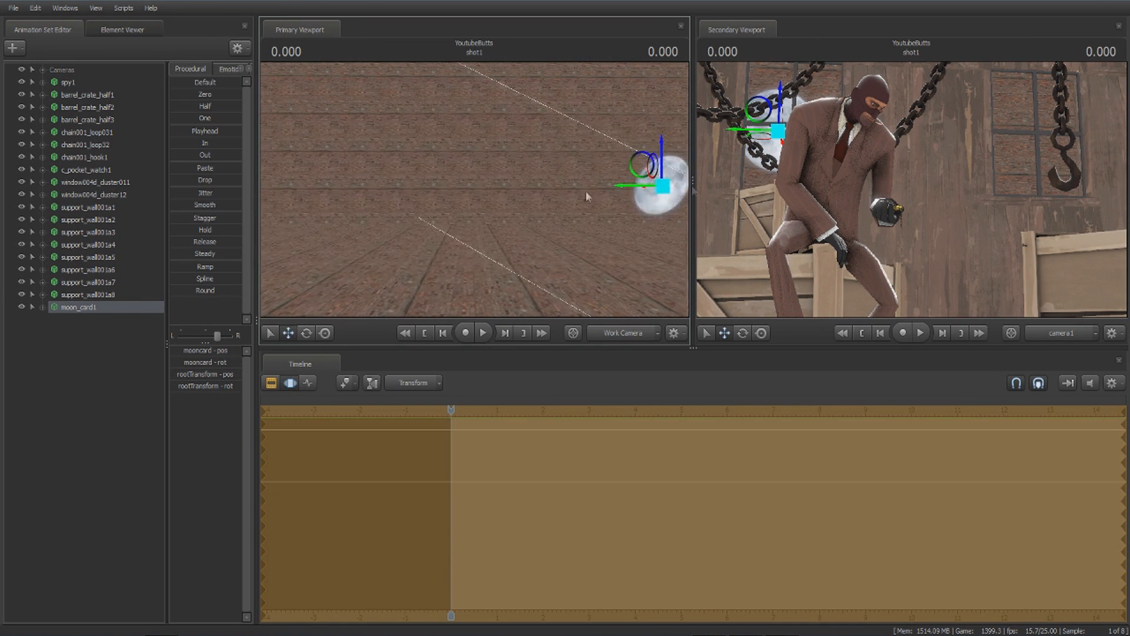
left_click_drag(643, 170, 631, 144)
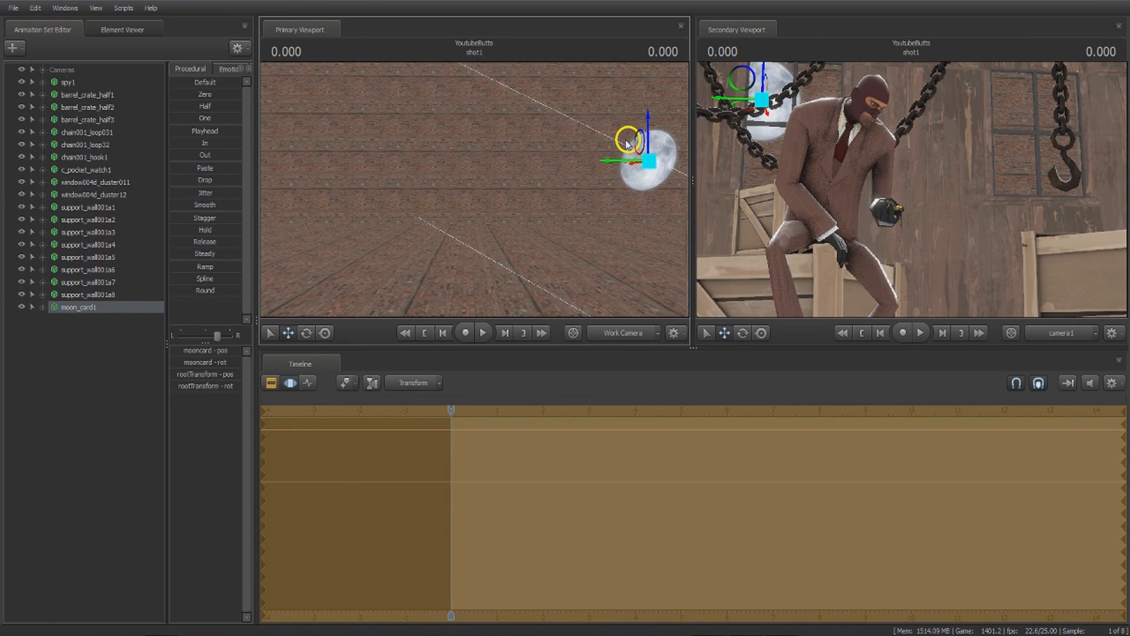
Move the moon card sideways behind the window by the hook and clear the selection.
left_click(529, 174)
left_click_drag(529, 174, 574, 173)
key("s")
key("w")
left_click(78, 307)
left_click_drag(443, 219, 460, 185)
left_click_drag(388, 142, 500, 139)
key("e")
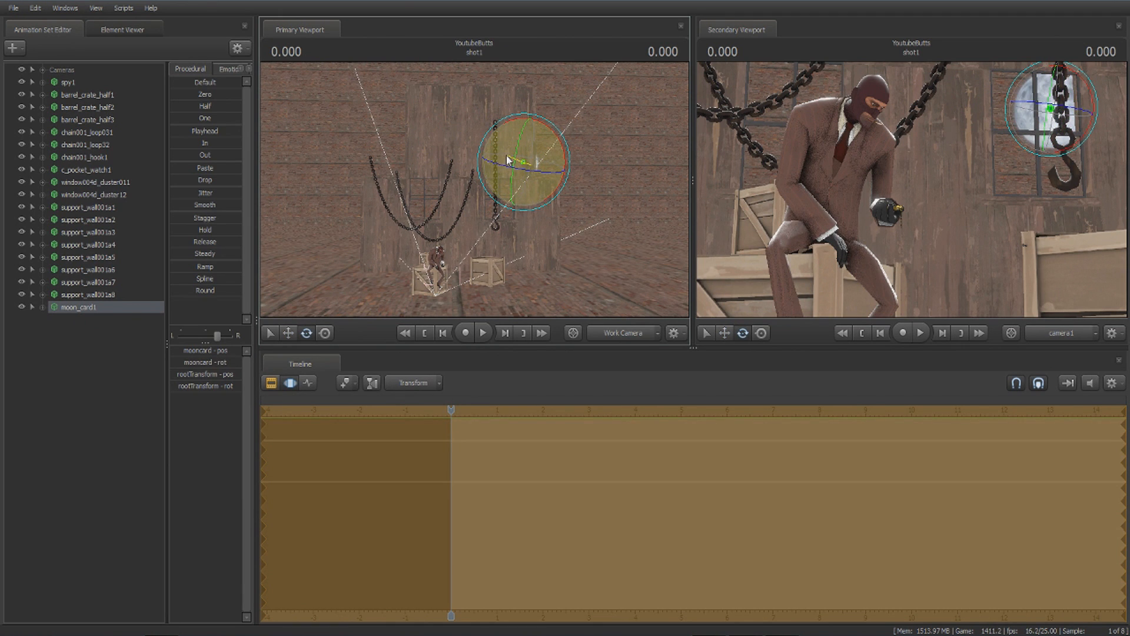
left_click(559, 144, "ctrl")
left_click_drag(559, 143, 478, 214)
left_click_drag(560, 209, 448, 149)
Group all props from barrel_crate_half1 through moon_card1 into one group.
right_click(445, 143)
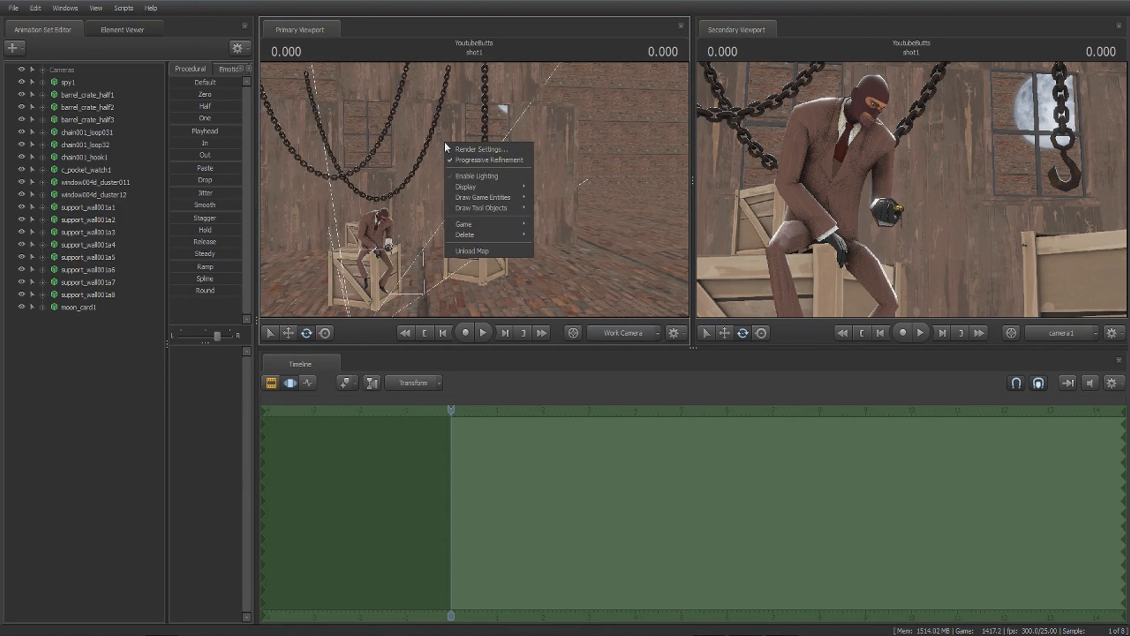
left_click(94, 305)
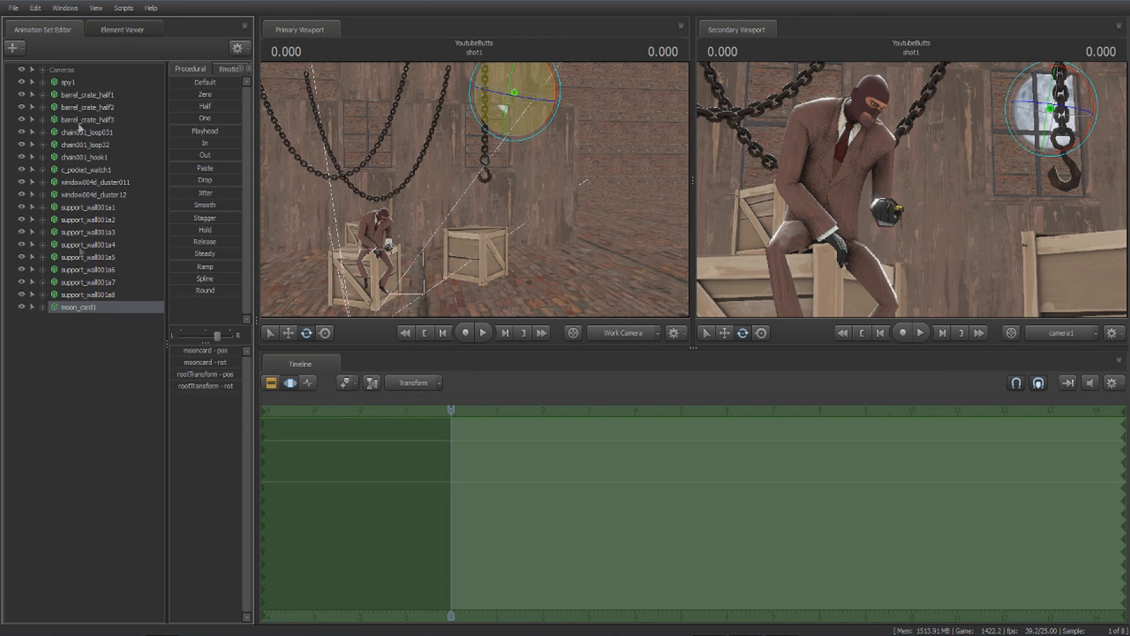
left_click(237, 48)
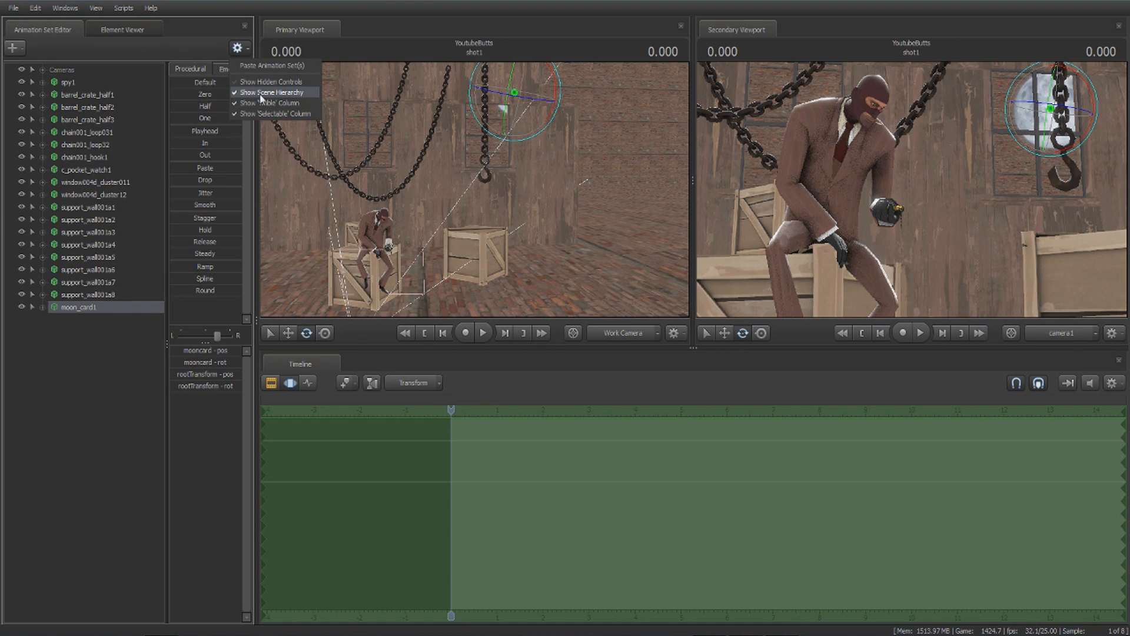
left_click(92, 305)
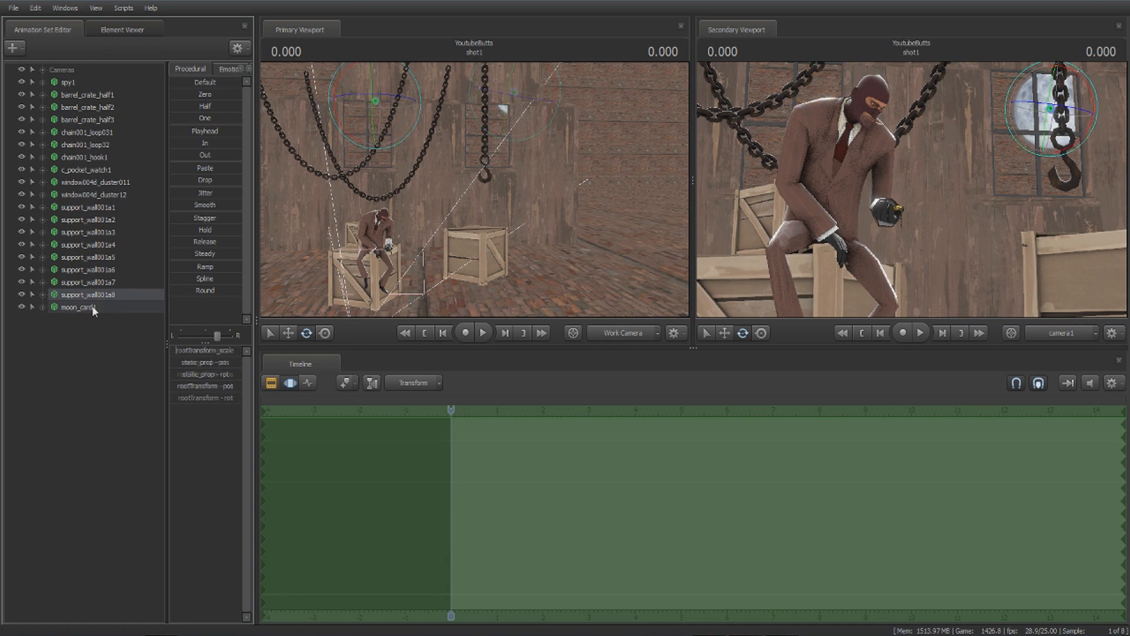
left_click(91, 93, "shift")
right_click(99, 98)
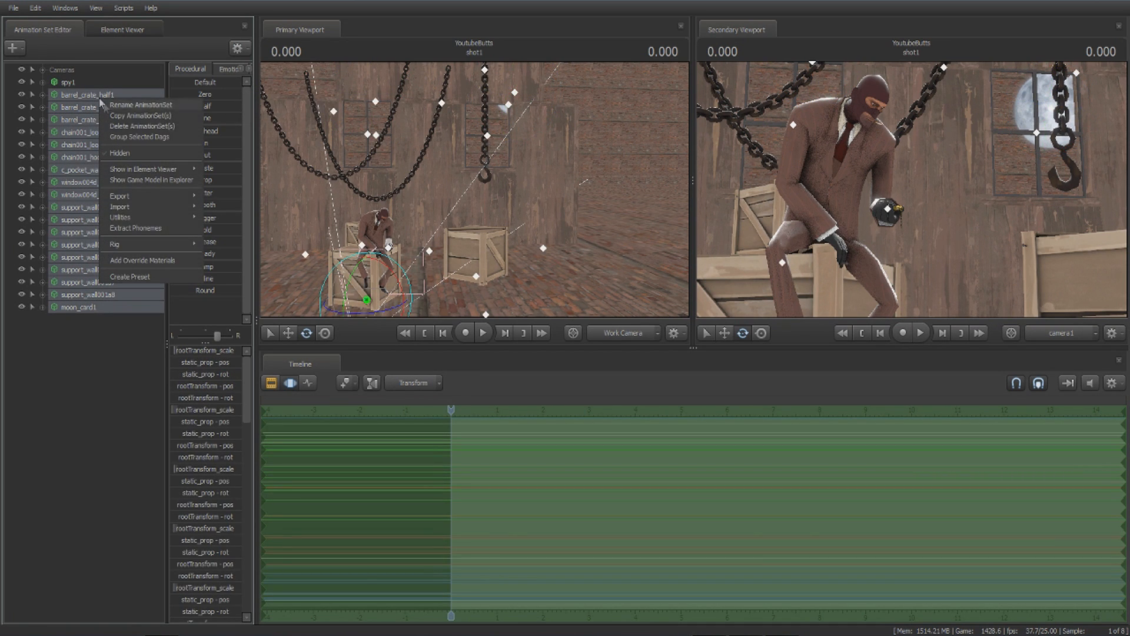
left_click(140, 140)
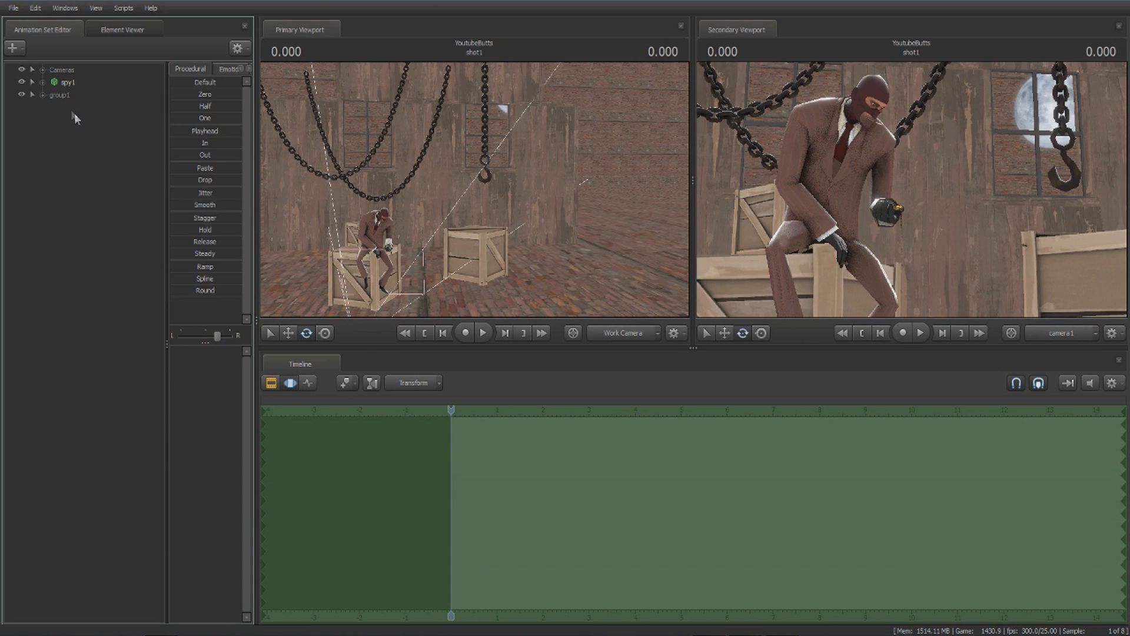
Select the new prop group, check its contents in the hierarchy, collapse it and clear the selection.
left_click(66, 97)
left_click_drag(459, 188, 481, 184)
key("s")
key("w")
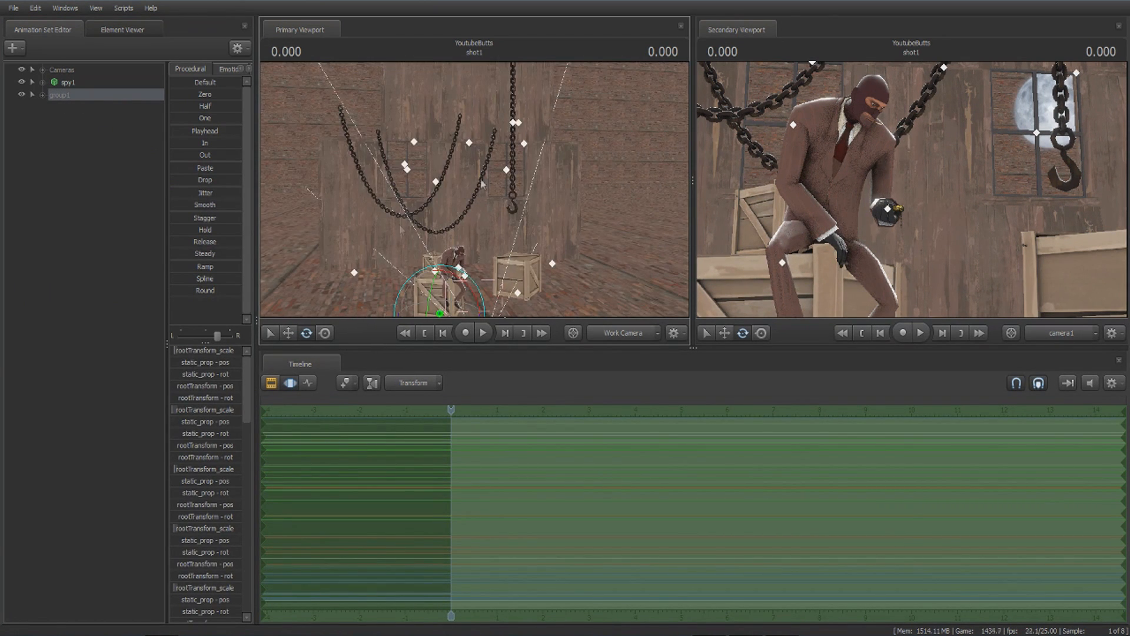
left_click(41, 95)
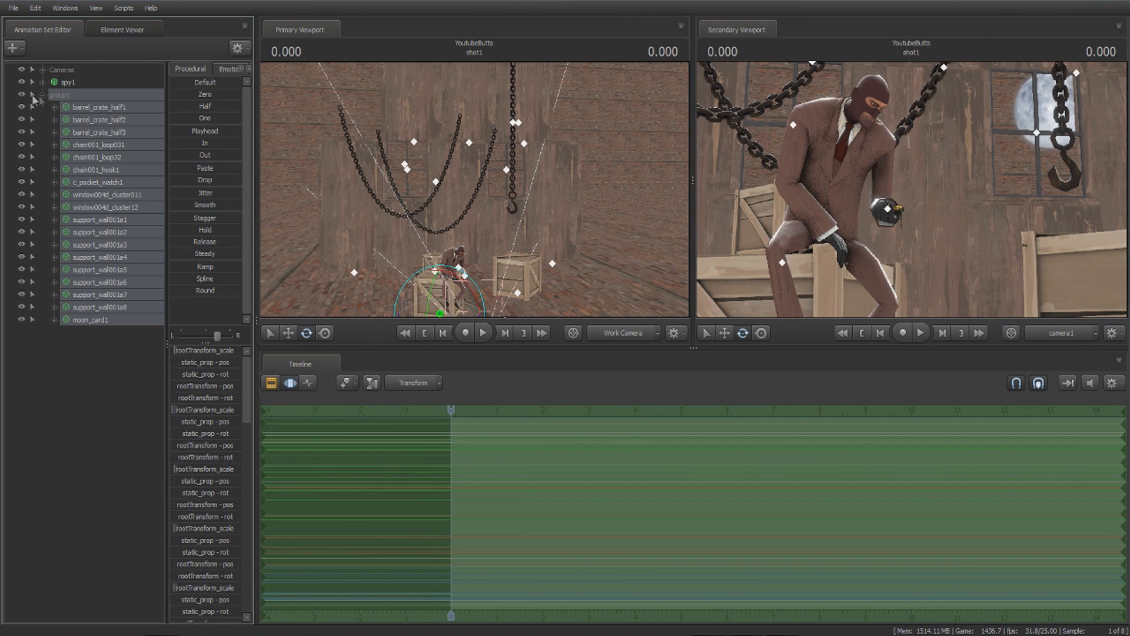
left_click(43, 95)
left_click(42, 94)
left_click(43, 95)
left_click(589, 230)
Try a slight adjustment of the spy's right leg bones and clear the selection.
left_click_drag(589, 230, 475, 189)
key("w")
key("z")
key("s")
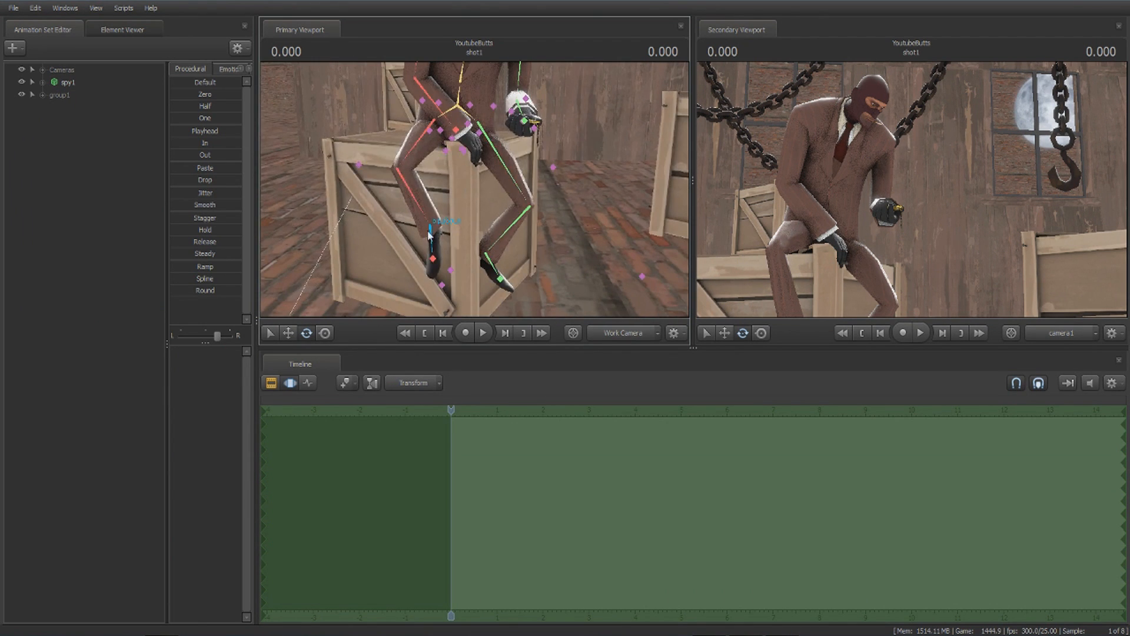
left_click(428, 232, "ctrl")
left_click(421, 141, "ctrl")
left_click_drag(446, 108, 454, 115)
left_click(543, 243, "ctrl")
Try rotating the spy's coat bones, starting with prp_coat_back_0_L.
left_click_drag(542, 242, 474, 189)
key("w")
key("a")
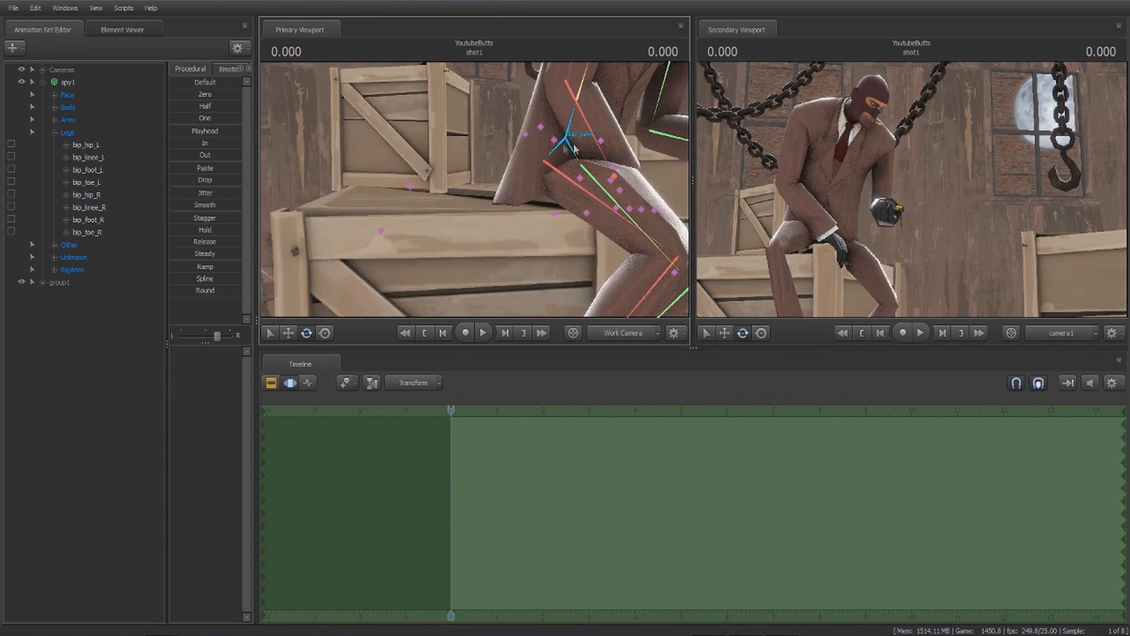
left_click(554, 141, "ctrl")
left_click_drag(555, 140, 476, 195)
key("w")
key("d")
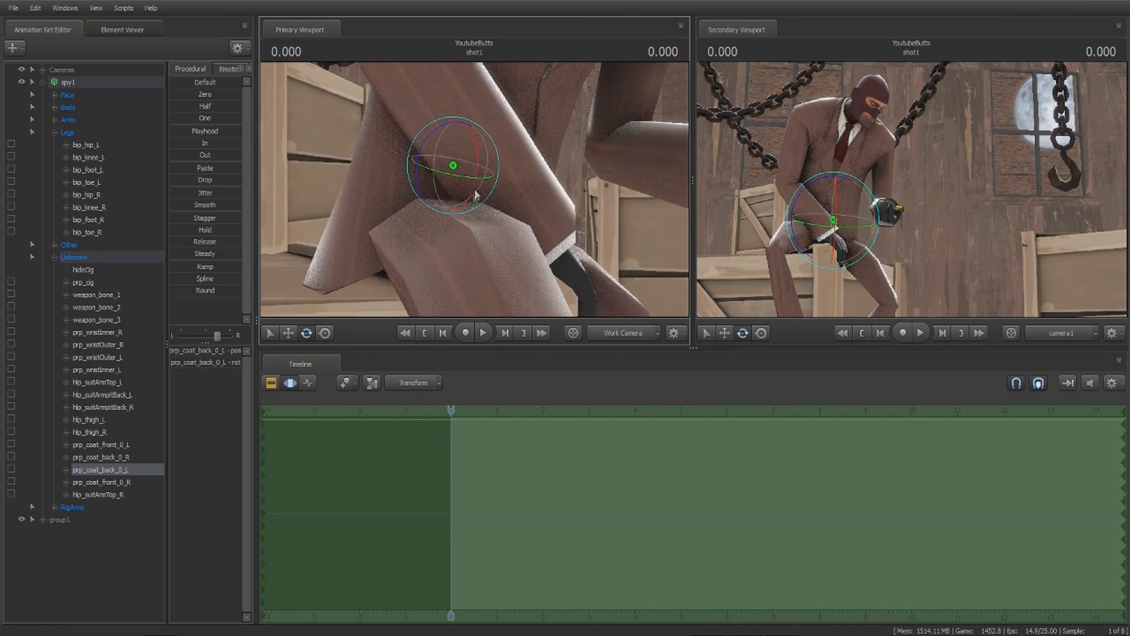
left_click_drag(457, 151, 457, 152)
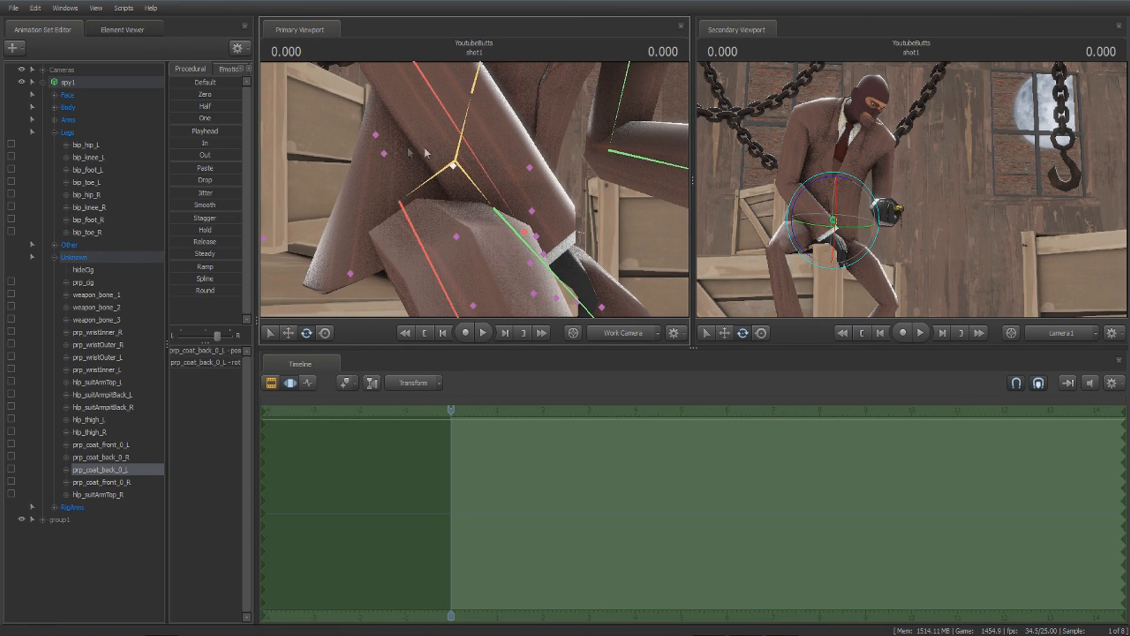
left_click(383, 154)
left_click_drag(386, 152, 381, 118)
Select the prp_coat_front_0_R bone and rotate the spy's right front coat flap around his thigh.
left_click(375, 135)
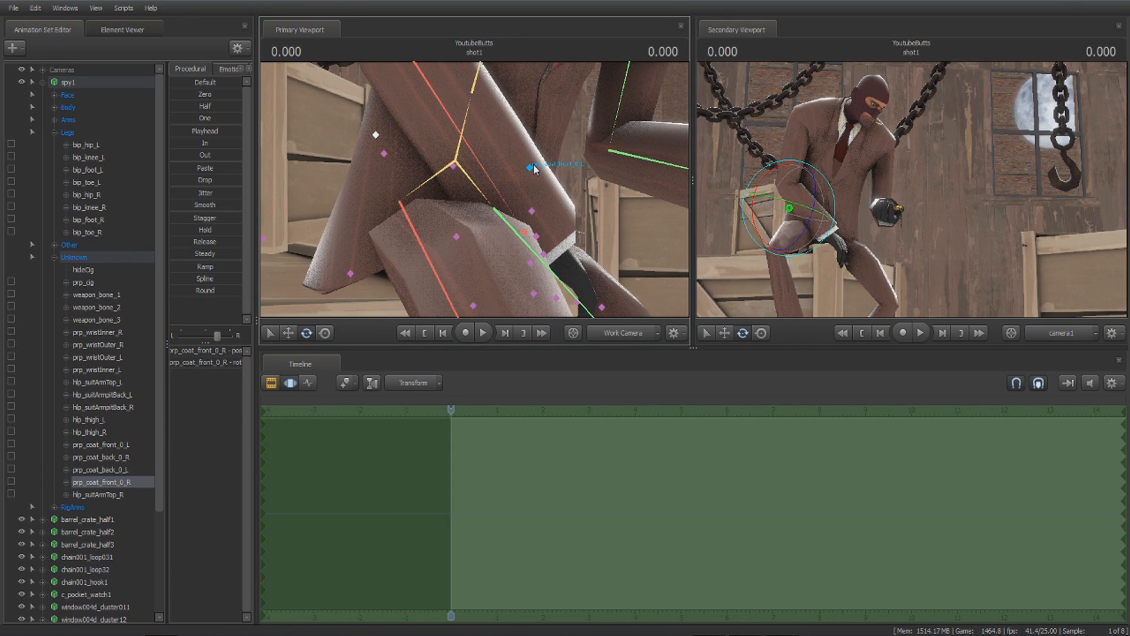
left_click(376, 136)
left_click_drag(379, 120, 382, 104)
left_click_drag(447, 170, 447, 170)
left_click_drag(383, 130, 389, 138)
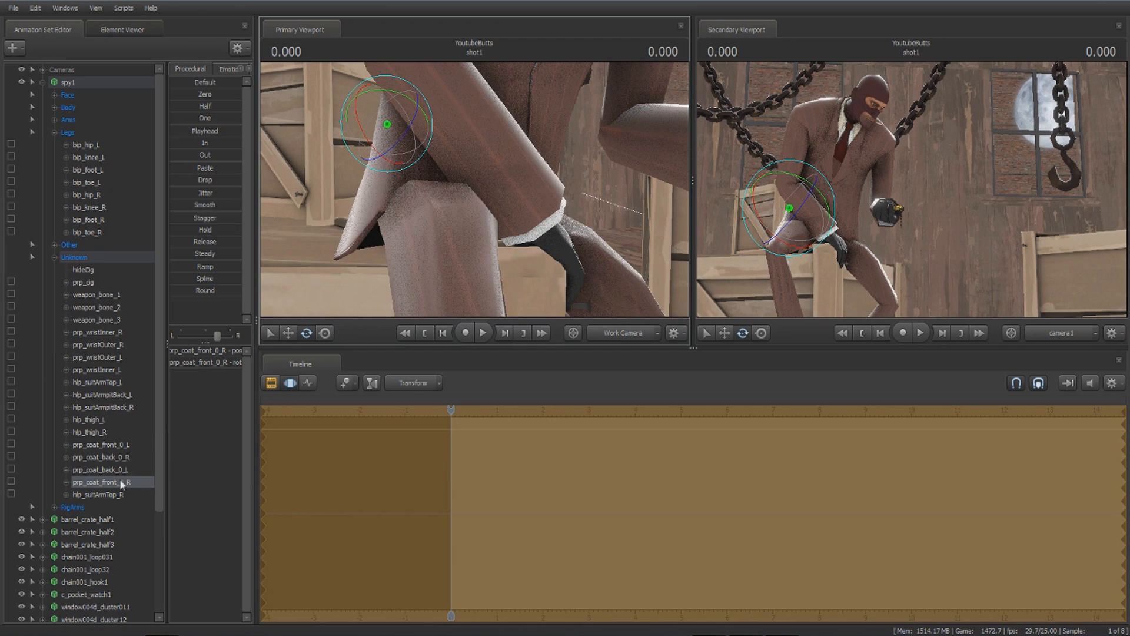
Select the prp_coat_front_0_L bone and rotate the spy's left front coat flap.
left_click(118, 445)
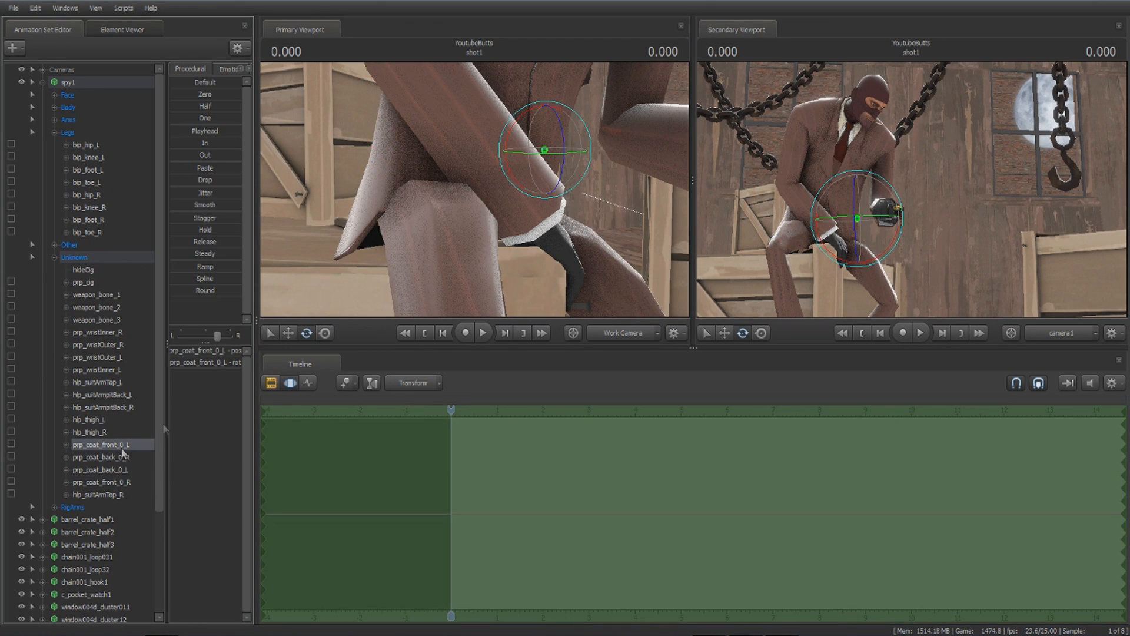
left_click_drag(478, 185, 522, 162)
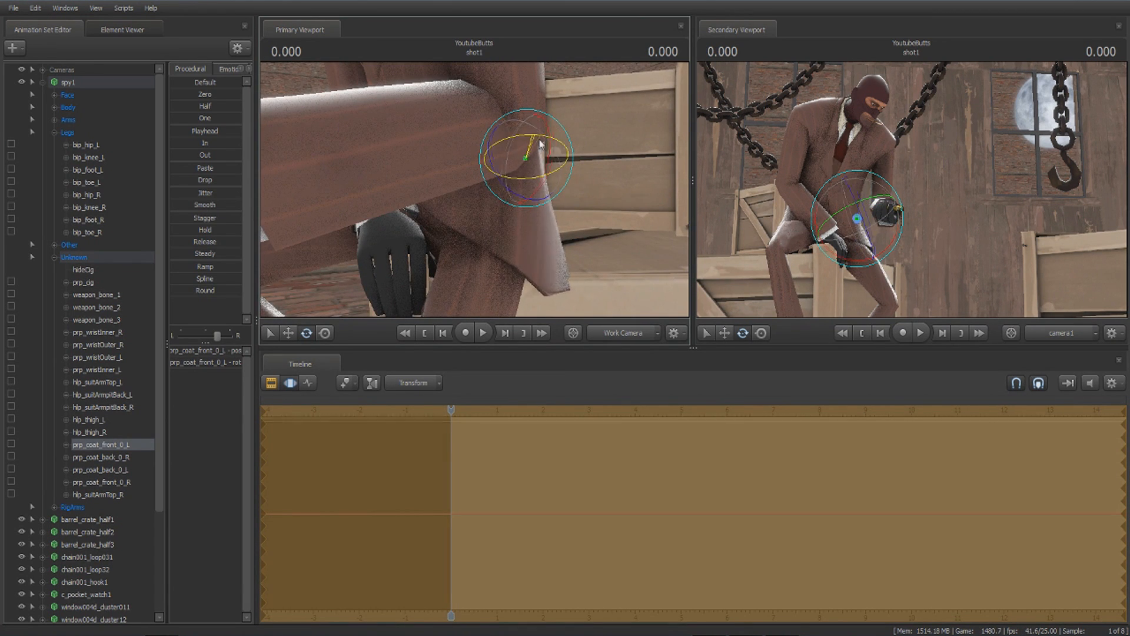
middle_click_drag(548, 154, 541, 161)
left_click_drag(540, 162, 550, 109)
left_click(545, 97)
Refine the rotation of the prp_coat_front_0_R coat flap and clear the selection.
left_click(457, 151)
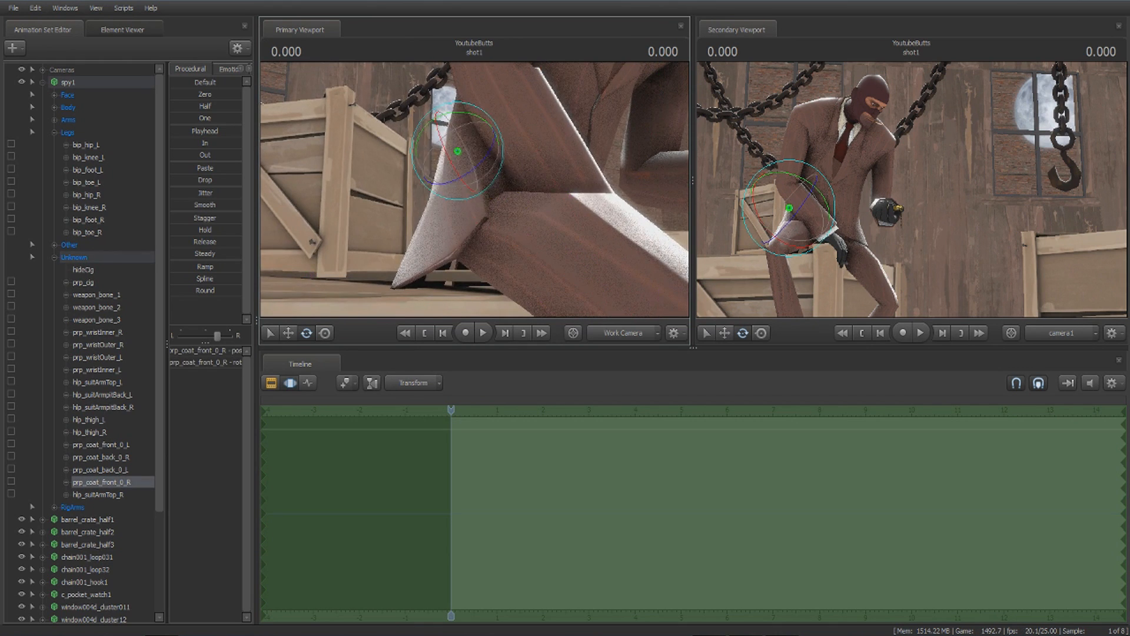
left_click_drag(488, 145, 488, 146)
mouse_move(444, 109)
left_mouse_down()
mouse_move(433, 102)
mouse_move(444, 108)
left_mouse_up()
left_click(359, 166, "ctrl")
left_click_drag(358, 167, 358, 167)
left_click_drag(476, 199, 476, 199)
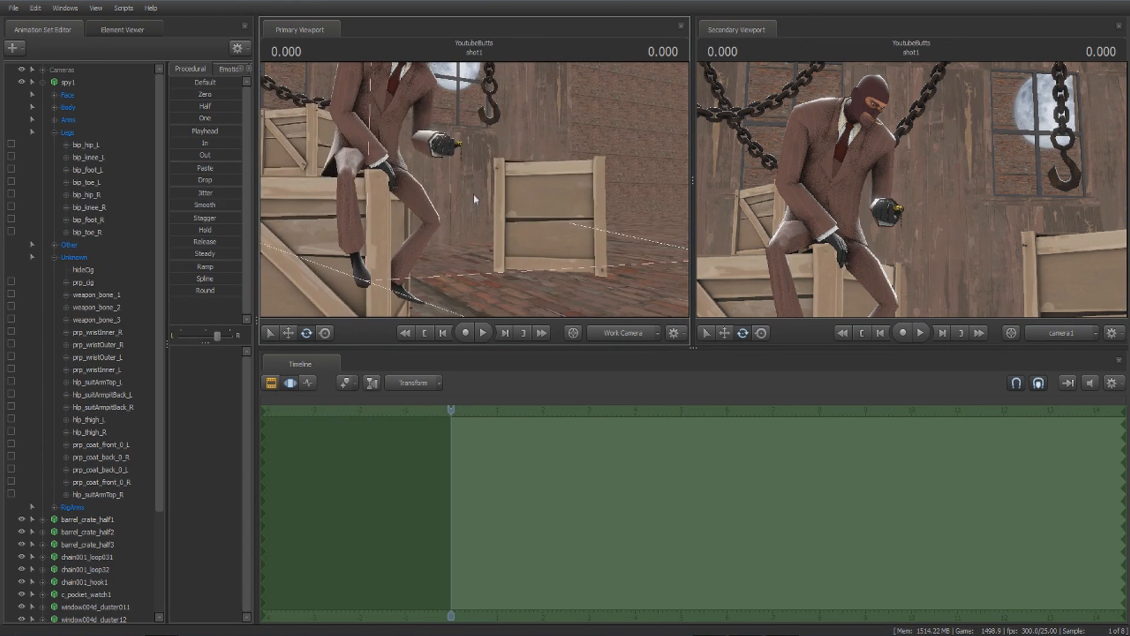
Collapse spy1 and group all prop animation sets from barrel_crate_half1 through moon_card1 into one group.
left_click(42, 83)
left_click(75, 95)
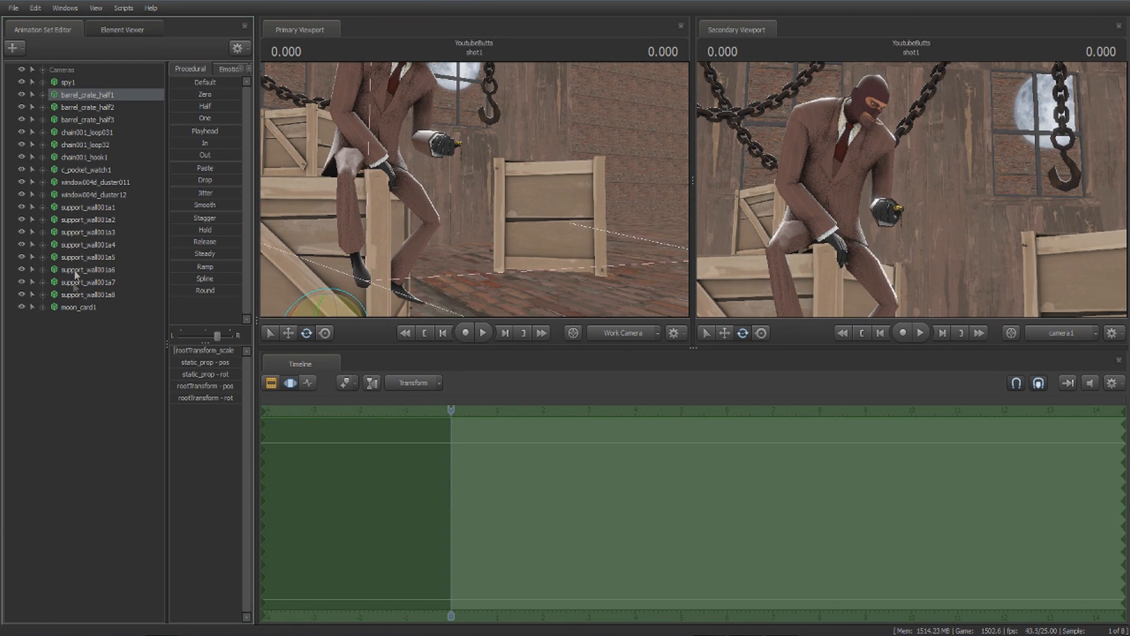
left_click(88, 307, "shift")
right_click(89, 307)
left_click(118, 343)
Select camera1 within the Cameras group and enlarge the Secondary Viewport to fill most of the workspace.
left_click_drag(524, 225, 506, 210)
key("s")
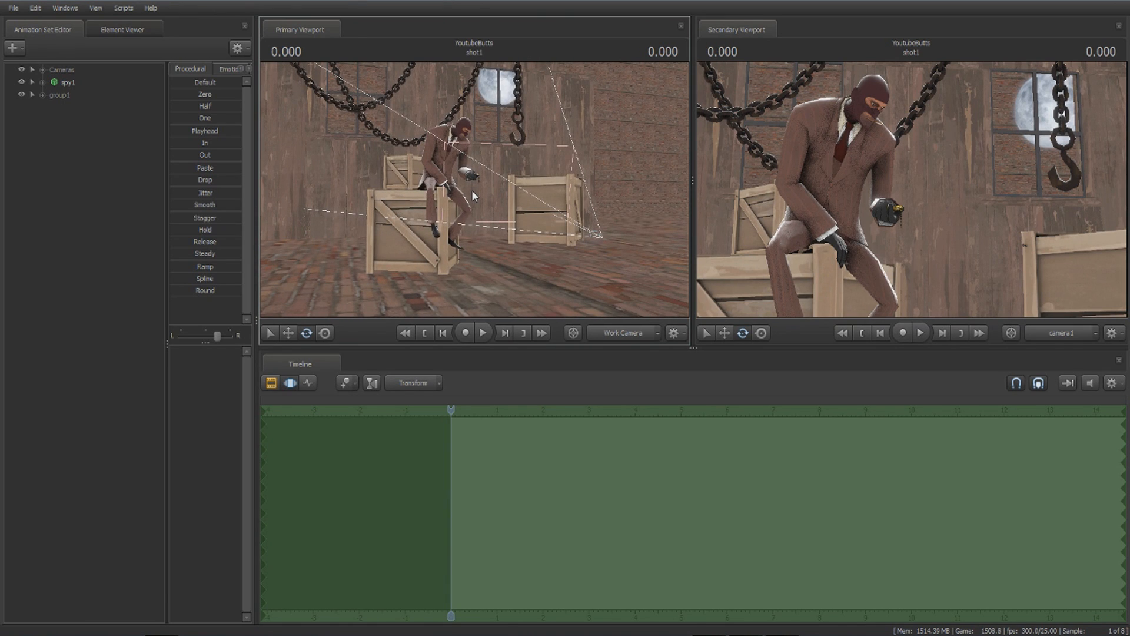
left_click_drag(473, 199, 477, 189)
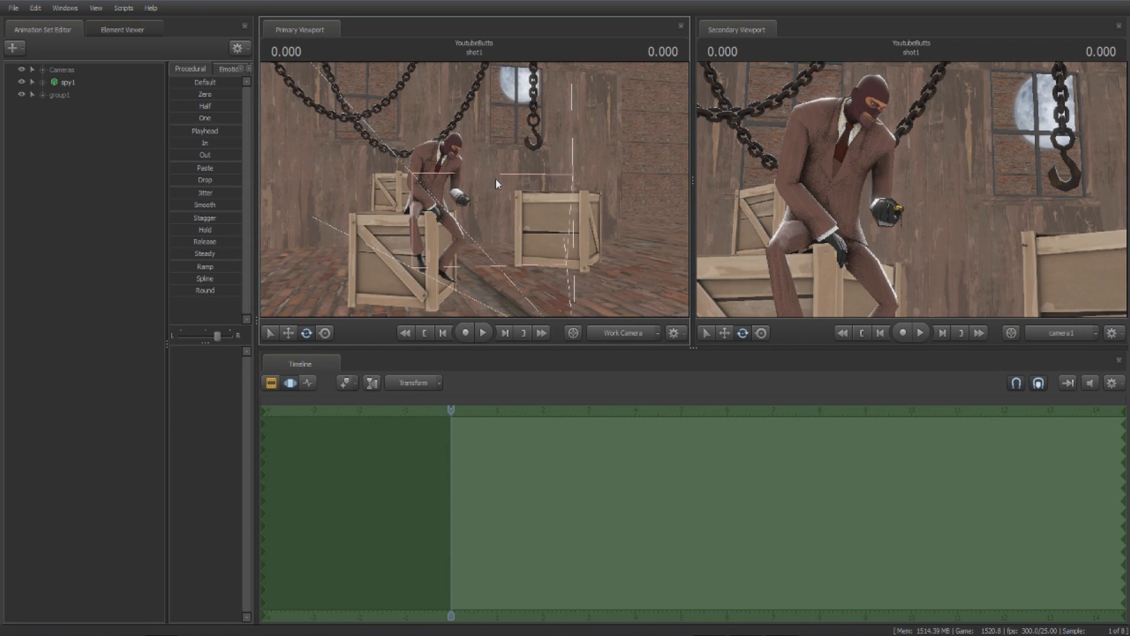
left_click_drag(484, 178, 485, 179)
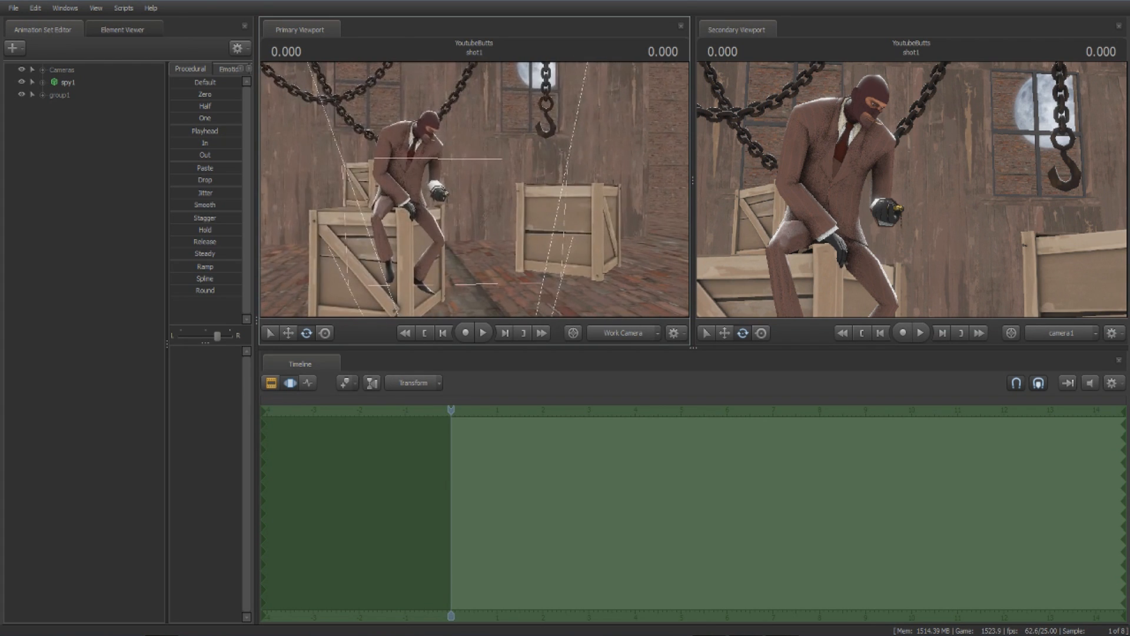
left_click(70, 73)
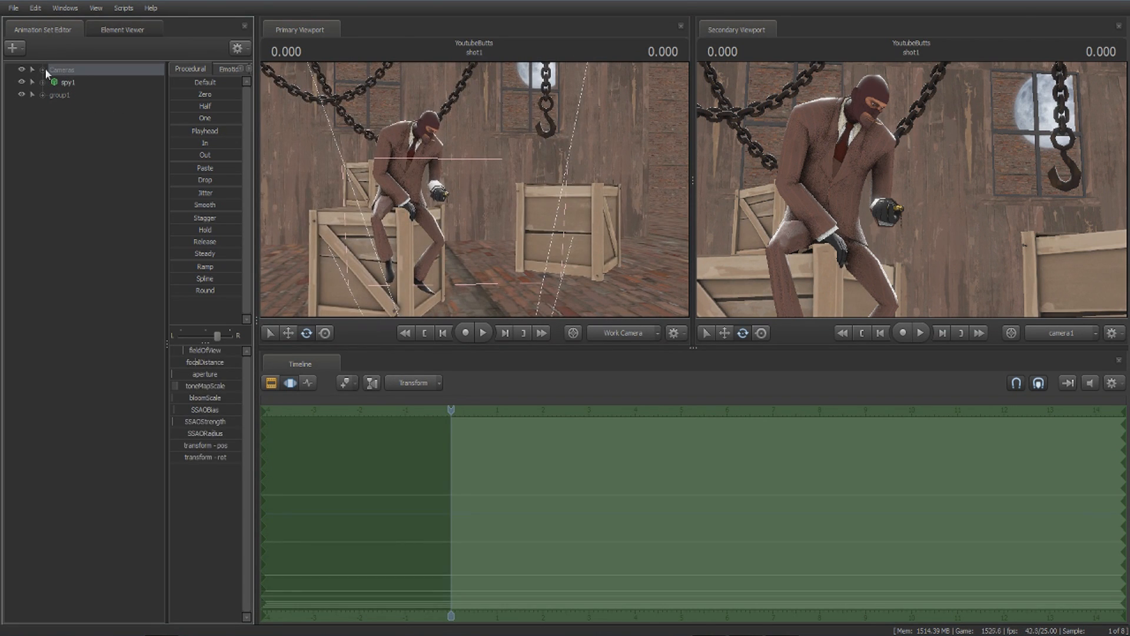
left_click(43, 70)
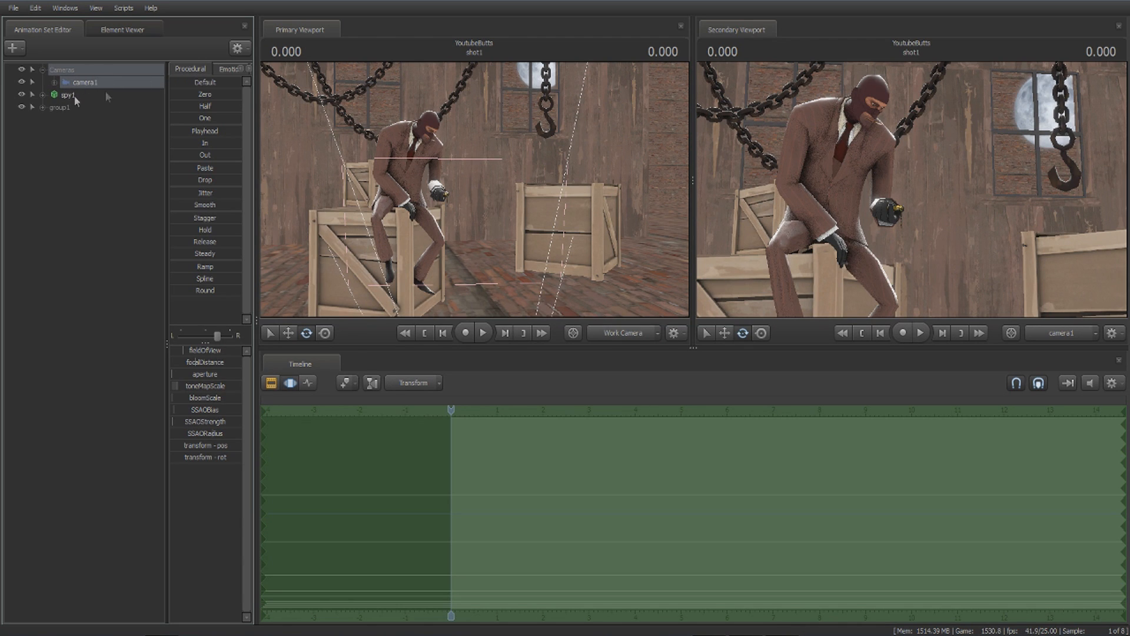
left_click(271, 382)
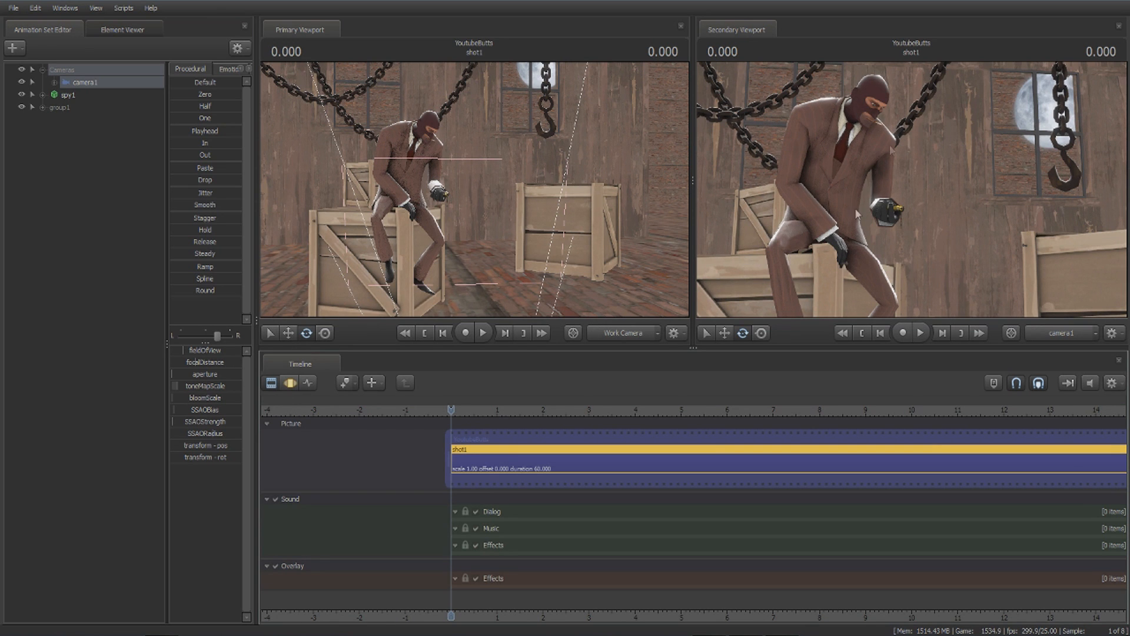
left_click_drag(694, 277, 321, 278)
left_click_drag(693, 347, 698, 561)
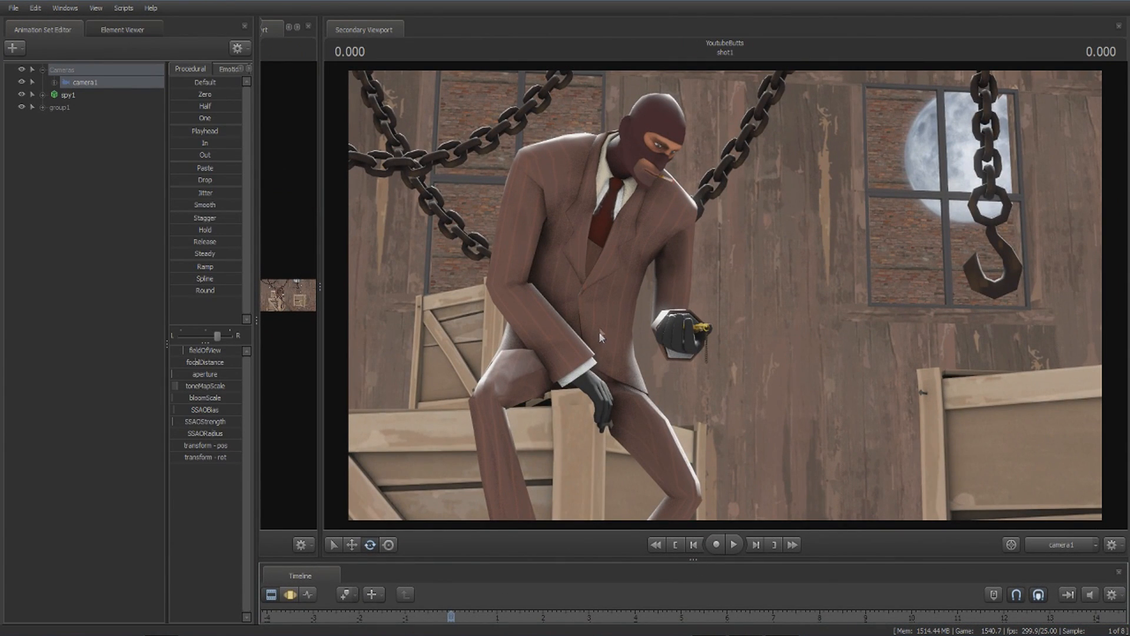
Set camera1's focal distance to about 129 so the focus plane falls on the spy.
left_click(290, 595)
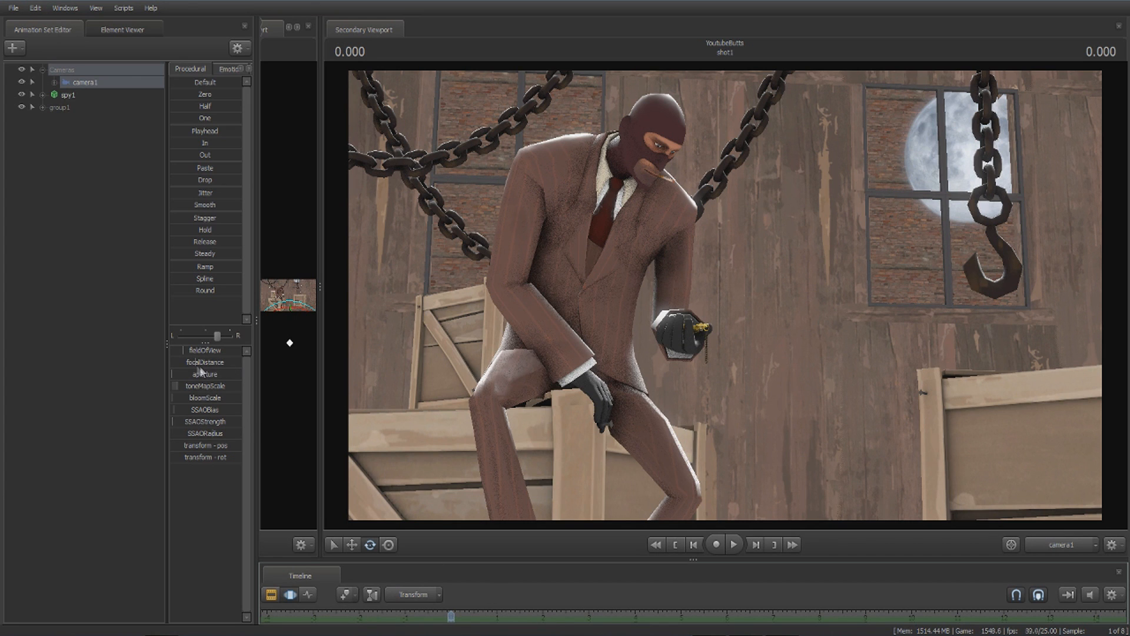
mouse_move(197, 359)
left_mouse_down()
mouse_move(231, 359)
mouse_move(201, 359)
mouse_move(218, 359)
left_mouse_up()
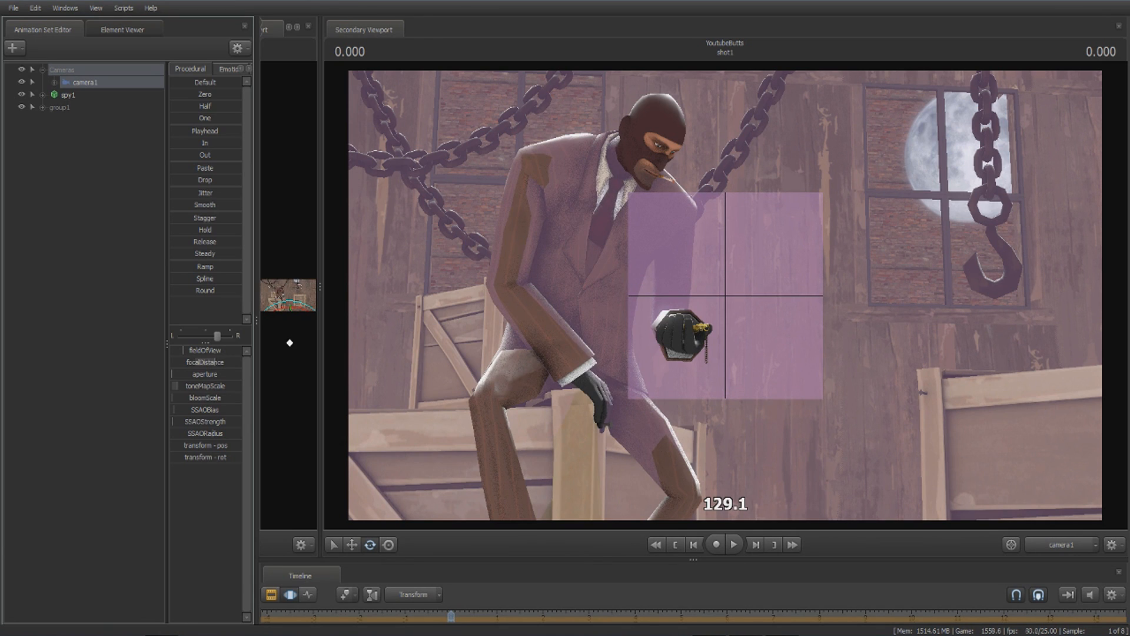
mouse_move(218, 359)
left_mouse_down()
mouse_move(184, 372)
mouse_move(211, 372)
mouse_move(170, 372)
left_mouse_up()
left_click(290, 595)
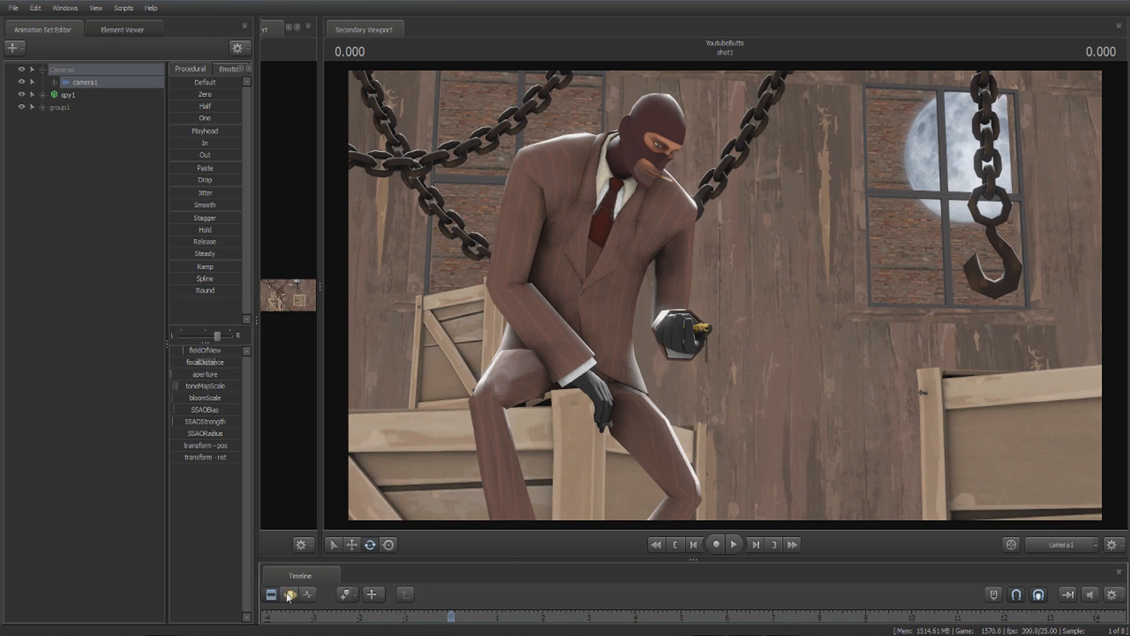
Increase camera1's aperture to blur the background and compare the depth of field in the camera view.
left_click(289, 596)
left_click_drag(205, 375, 239, 375)
left_click(272, 595)
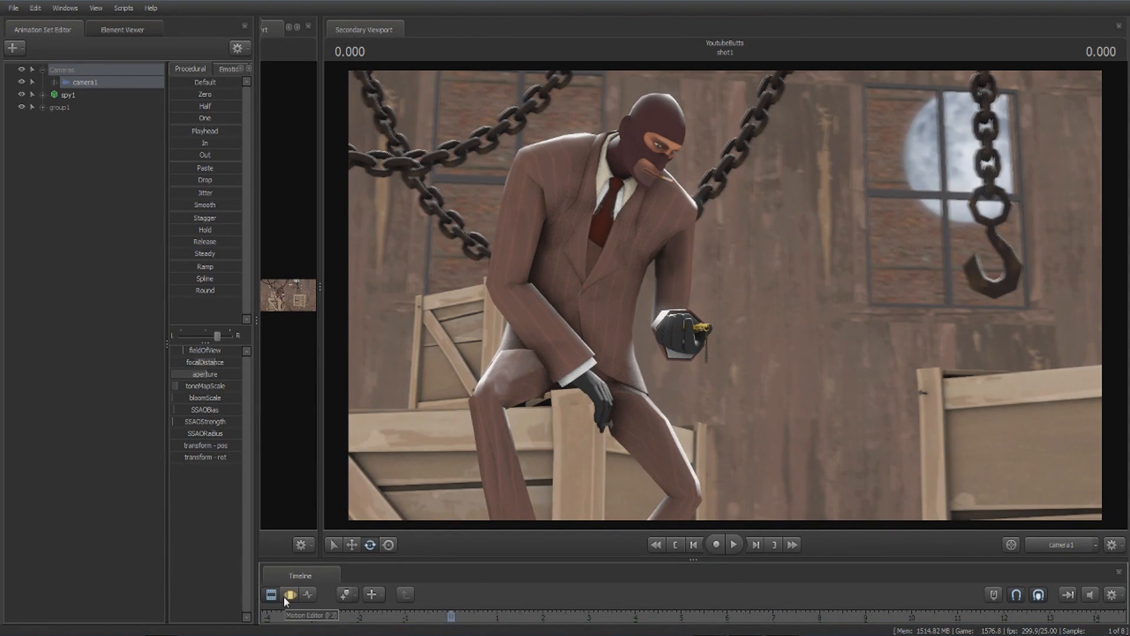
left_click(288, 596)
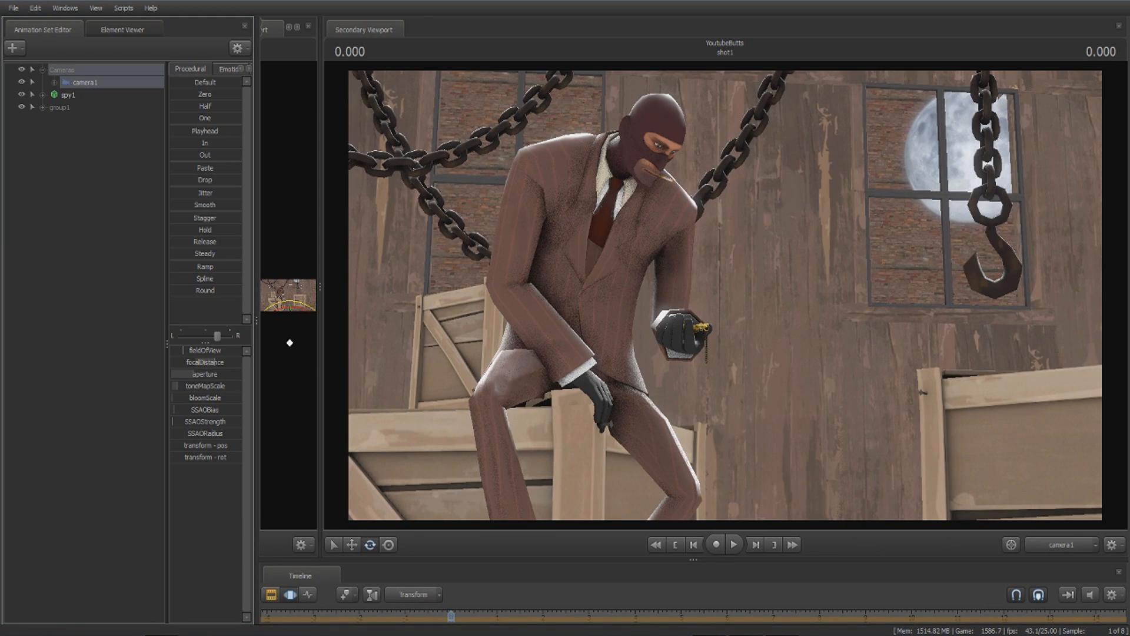
left_click(272, 594)
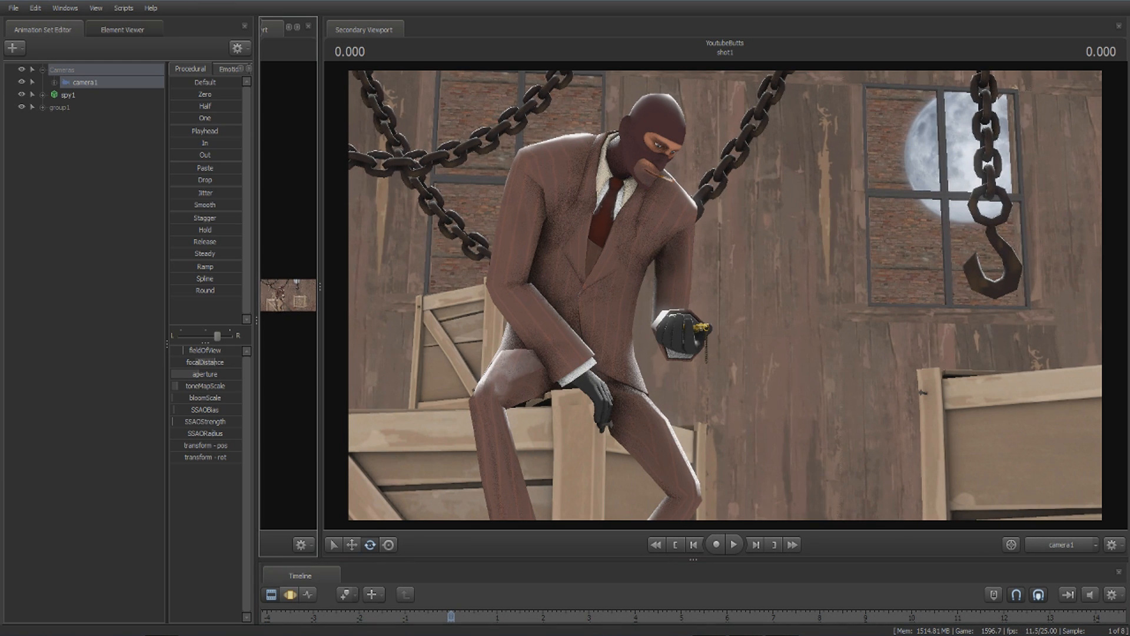
Restore the side-by-side viewports and the full timeline, and frame the spy's upper body in the Primary Viewport.
left_click_drag(318, 294, 695, 289)
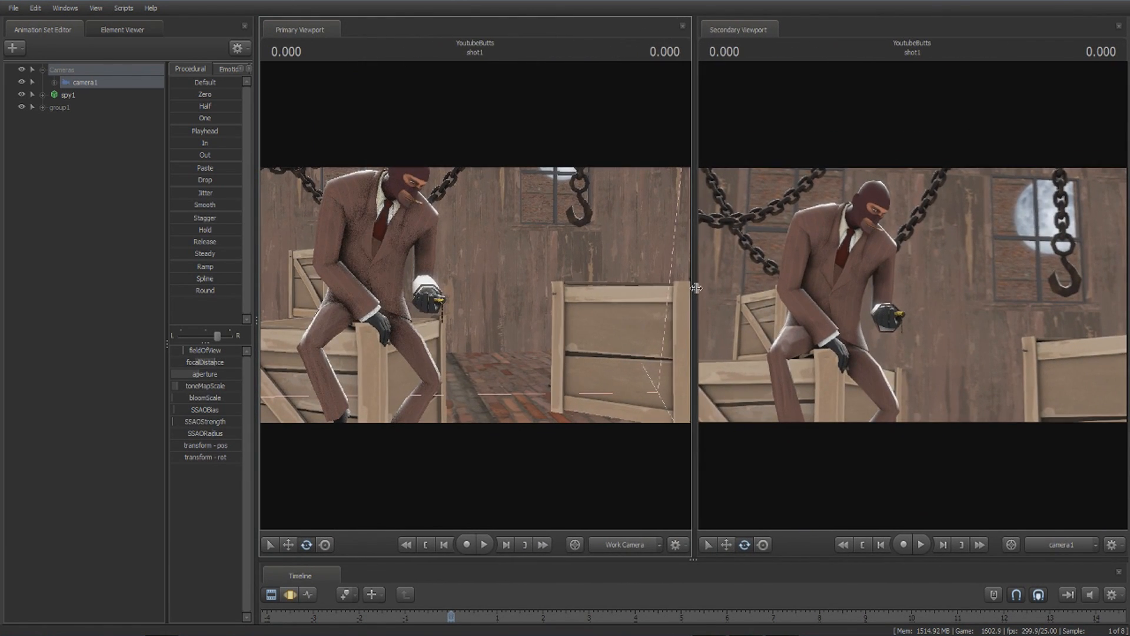
left_click_drag(695, 560, 718, 351)
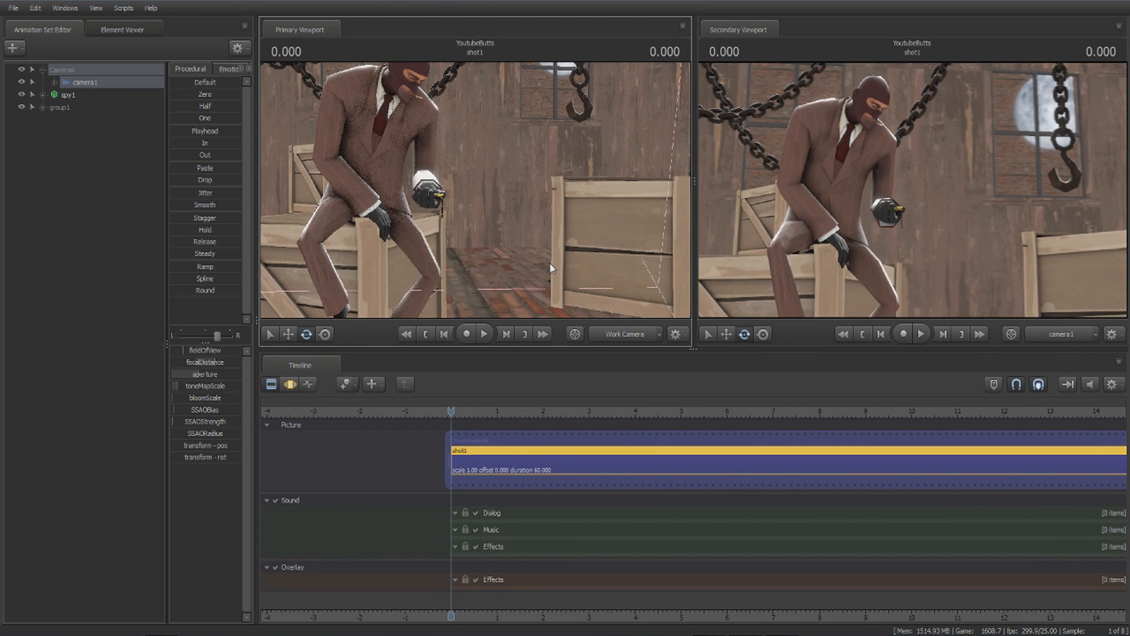
left_click_drag(493, 231, 475, 190)
key("w")
key("s")
Set the depth of field samples to 1024 (override) in the progressive refinement render settings.
right_click(514, 163)
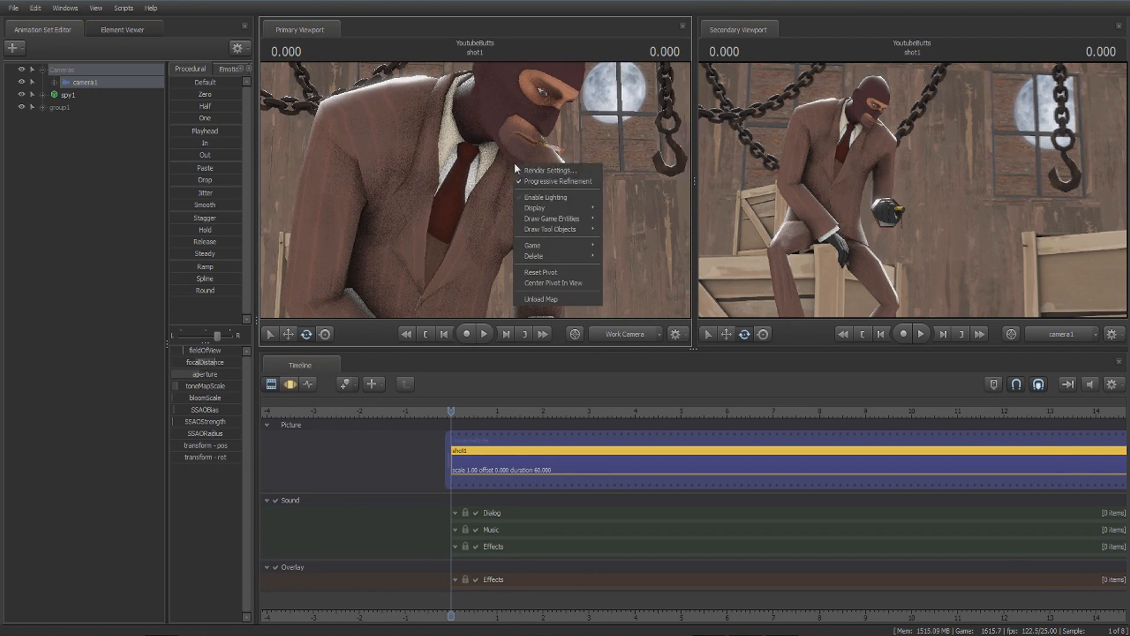
left_click(550, 170)
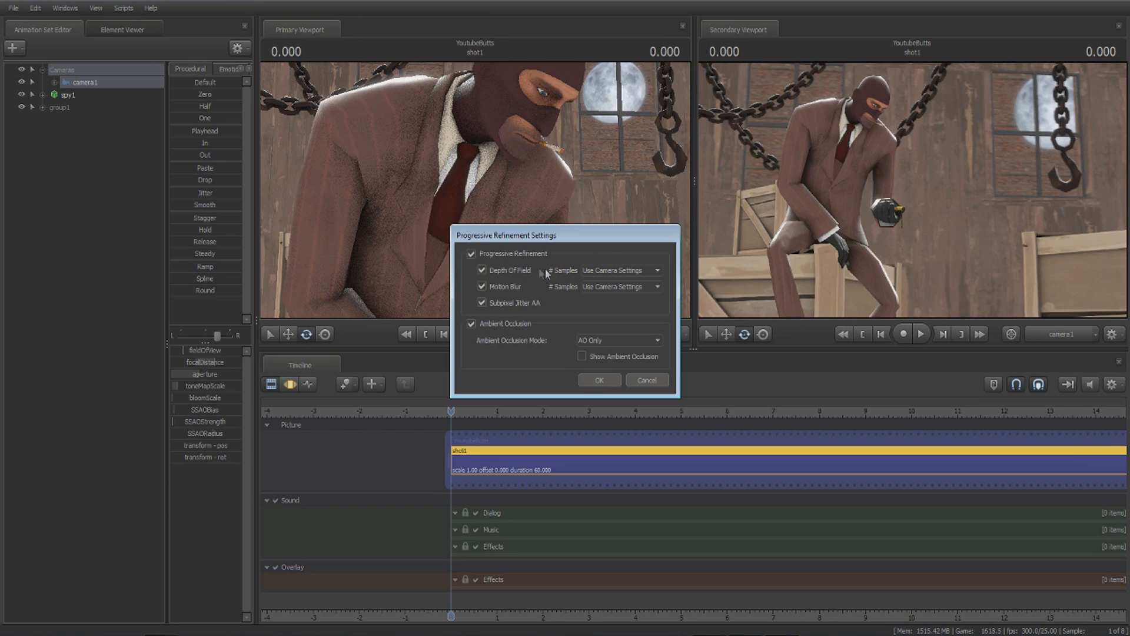
left_click(609, 273)
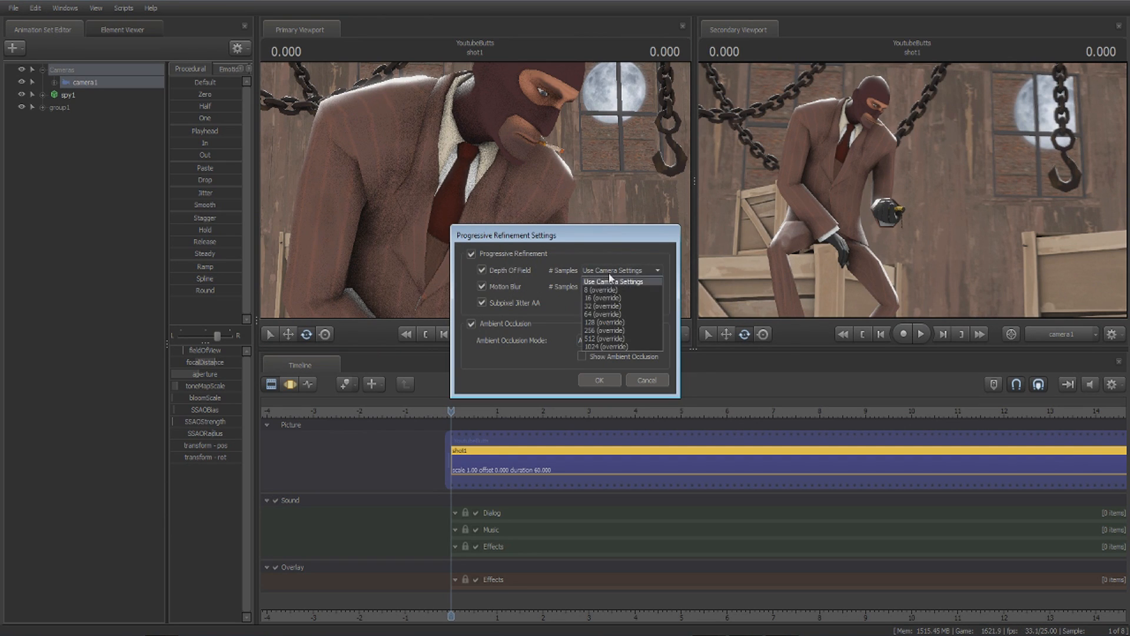
left_click(613, 325)
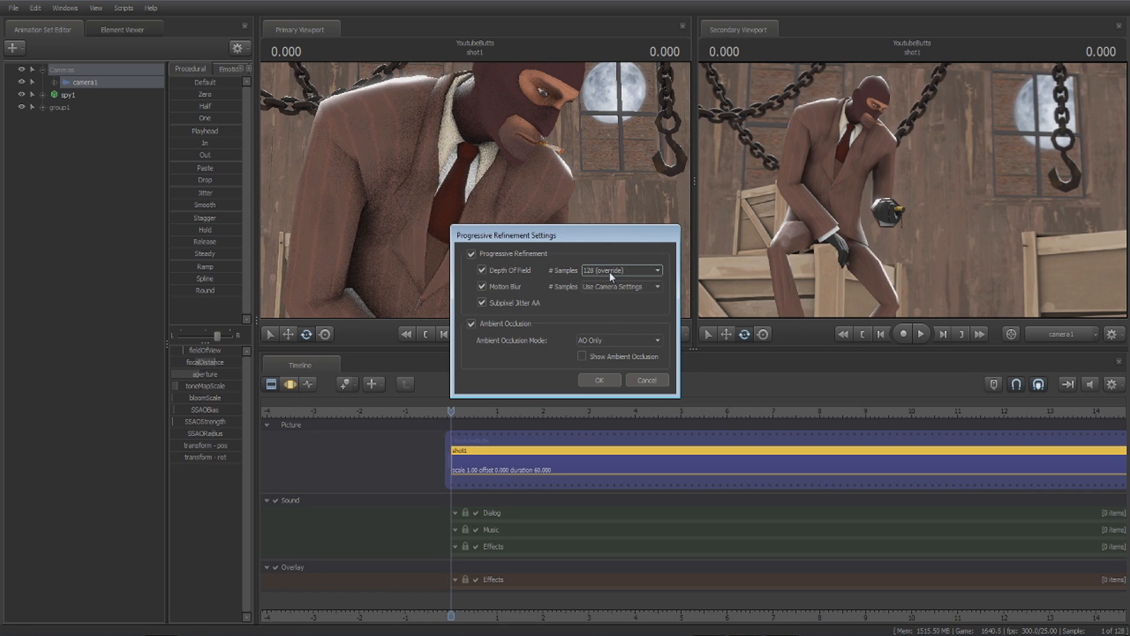
left_click(609, 271)
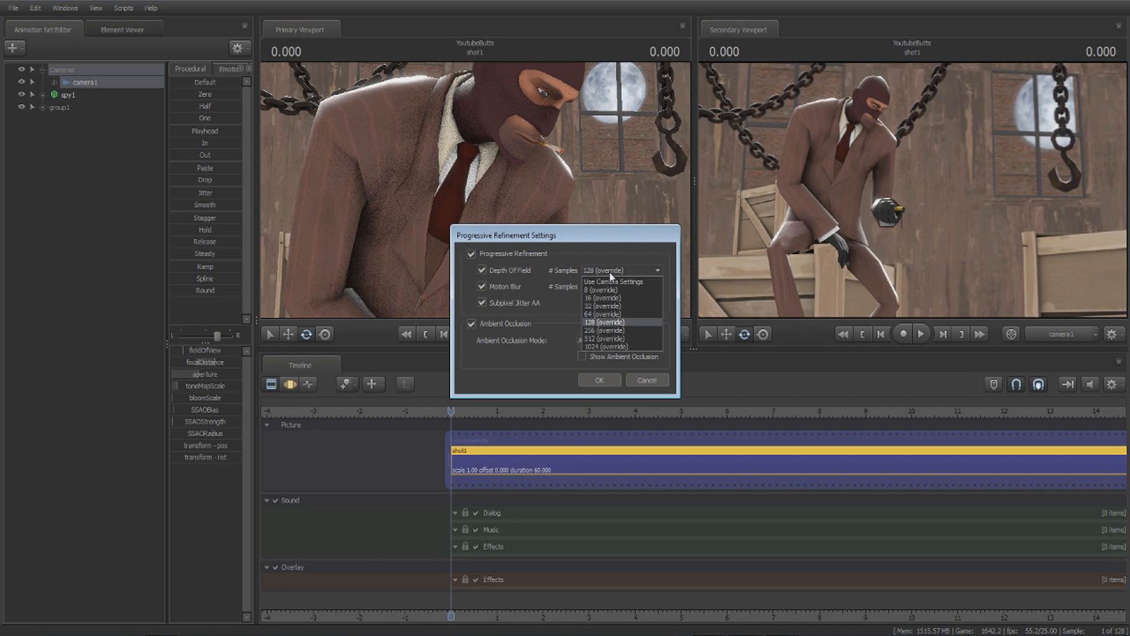
left_click(604, 343)
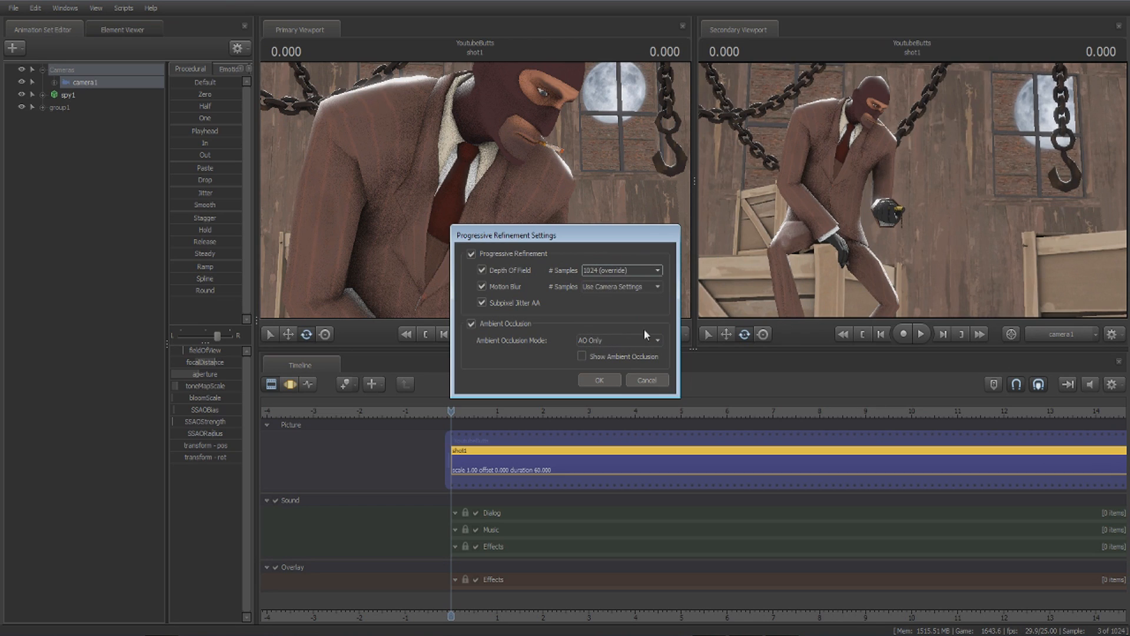
left_click(607, 270)
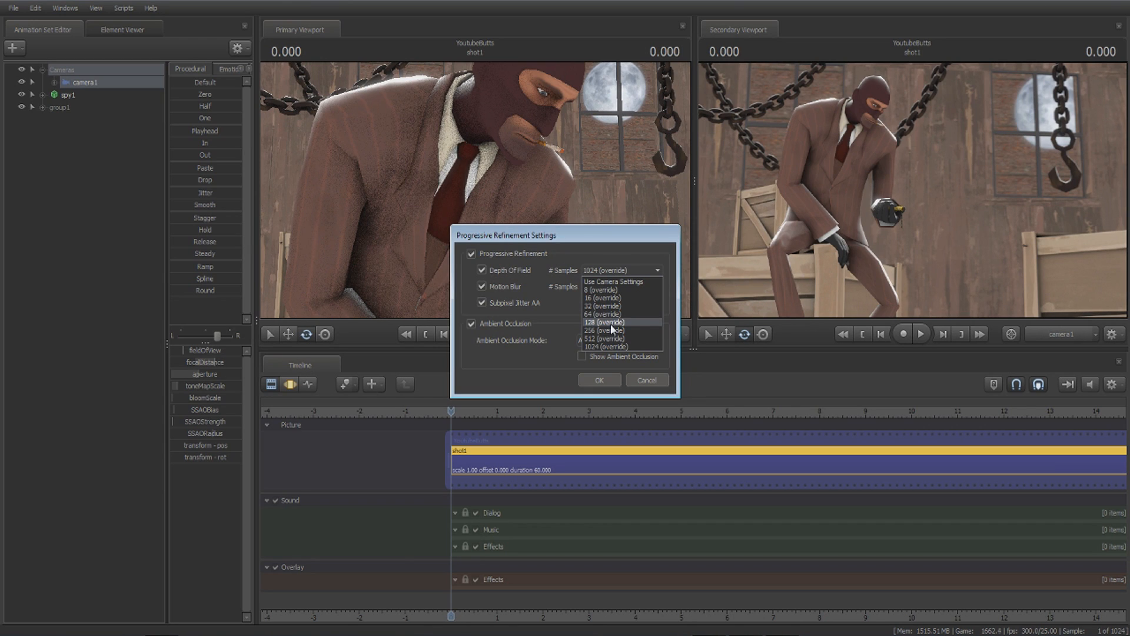
left_click(609, 347)
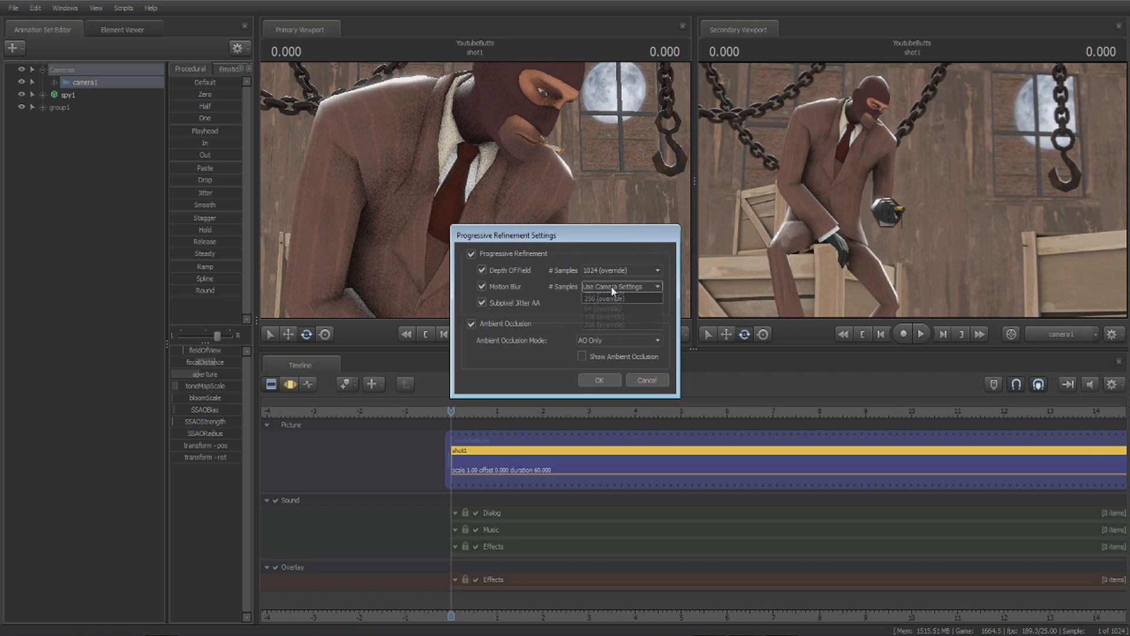
Override the motion blur samples with 256 and apply the progressive refinement settings.
left_click(612, 286)
left_click(605, 341)
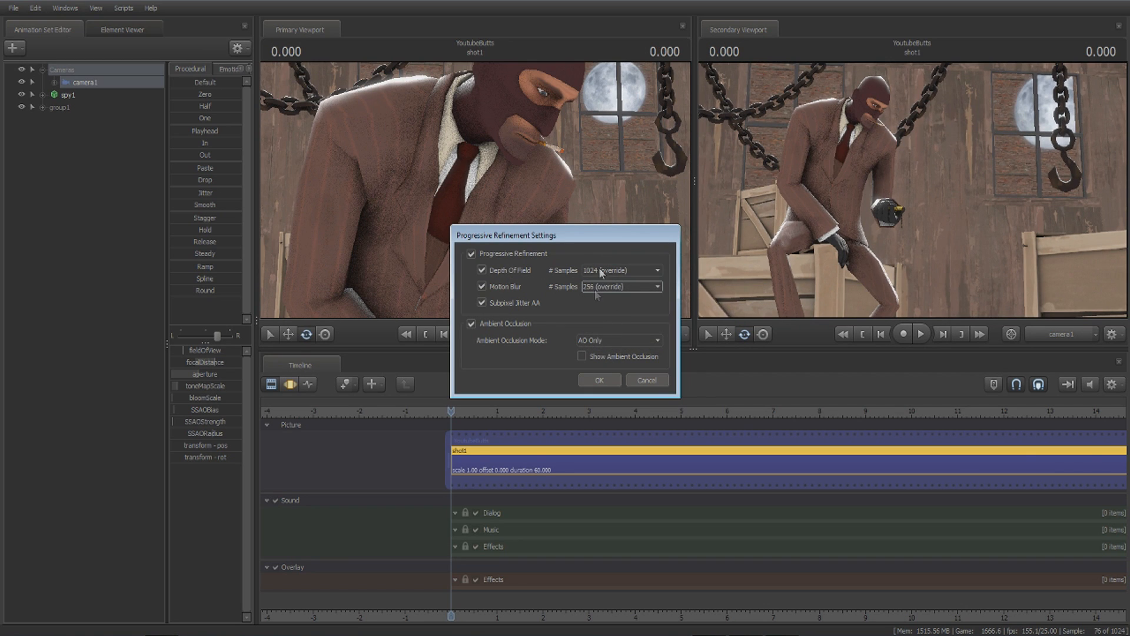
left_click(606, 287)
left_click(608, 284)
left_click(598, 381)
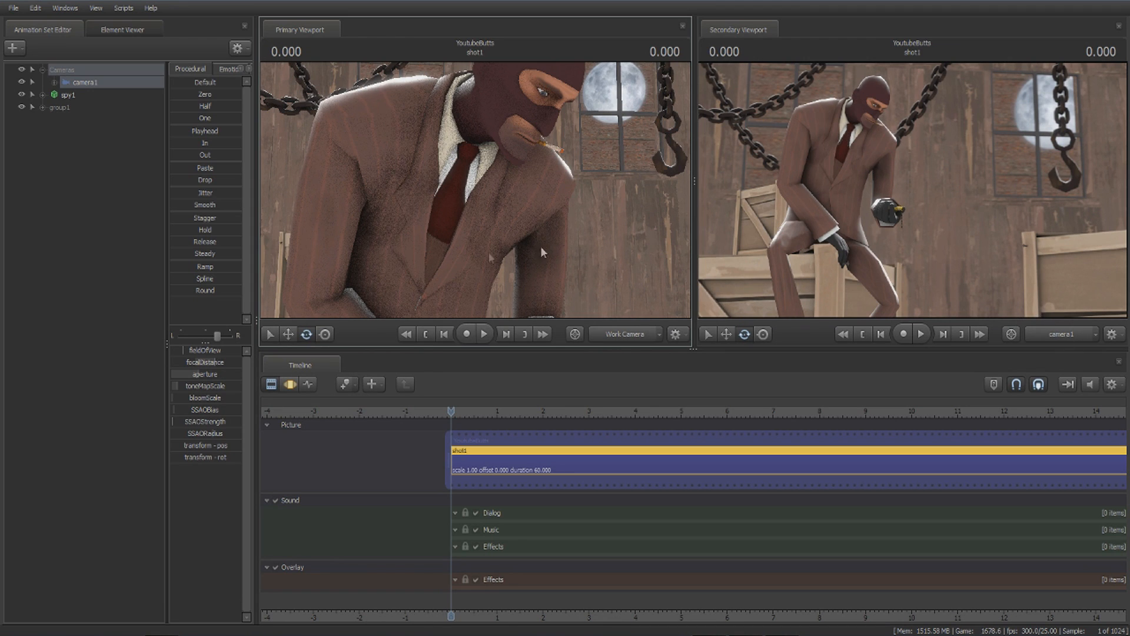
Collapse the Cameras group in the animation set list.
left_click_drag(541, 246, 565, 257)
key("s")
left_click_drag(478, 185, 479, 187)
key("s")
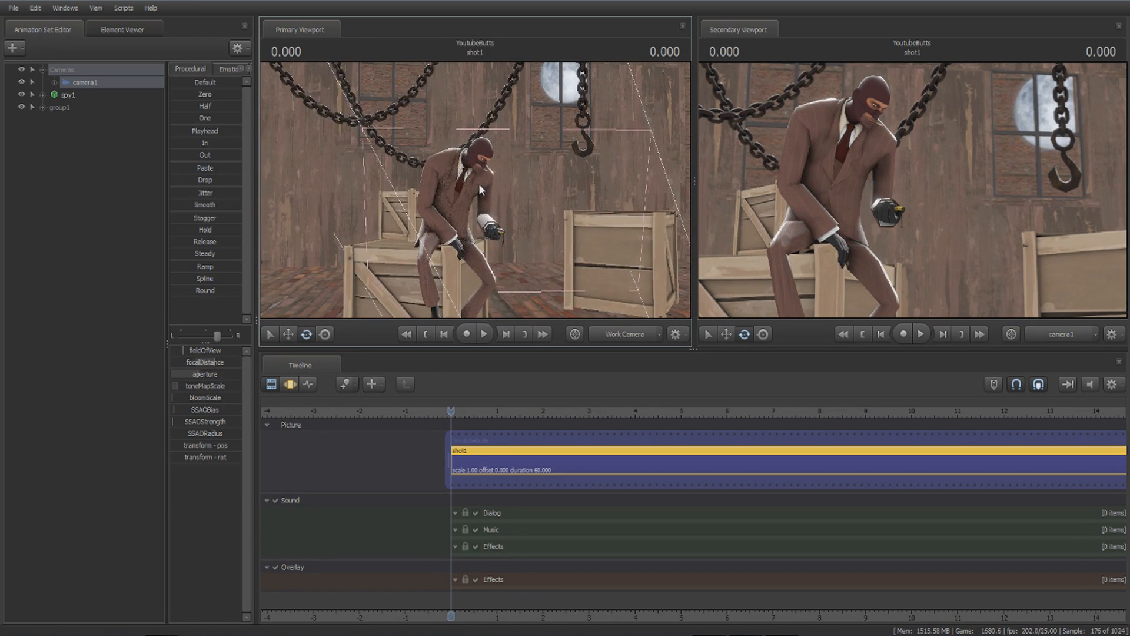
left_click(285, 388)
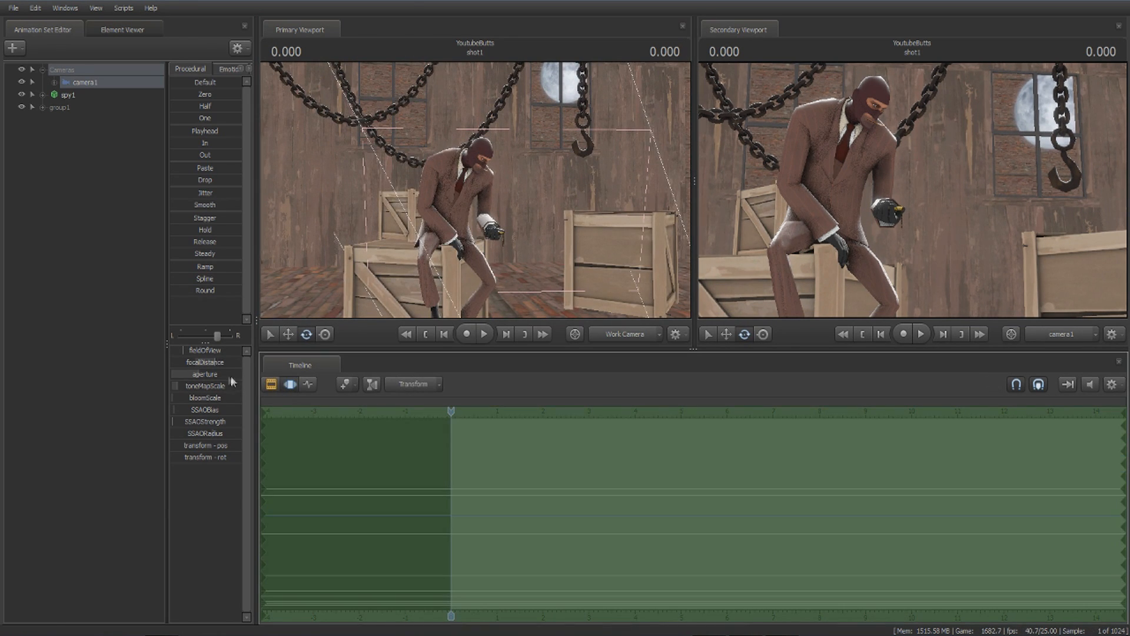
left_click(271, 383)
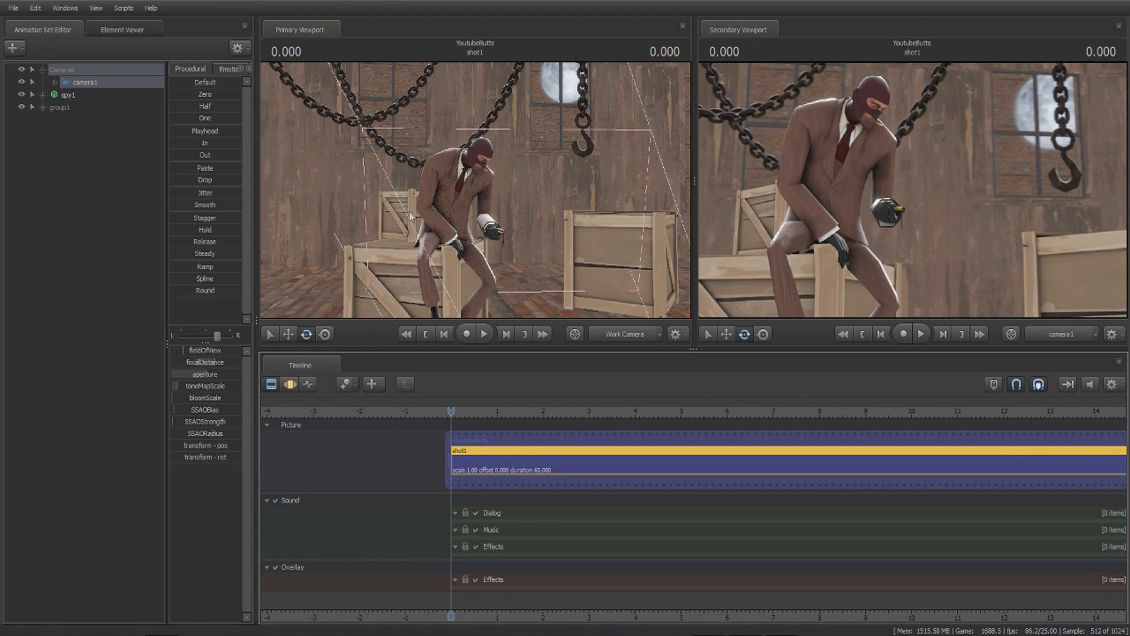
left_click(42, 69)
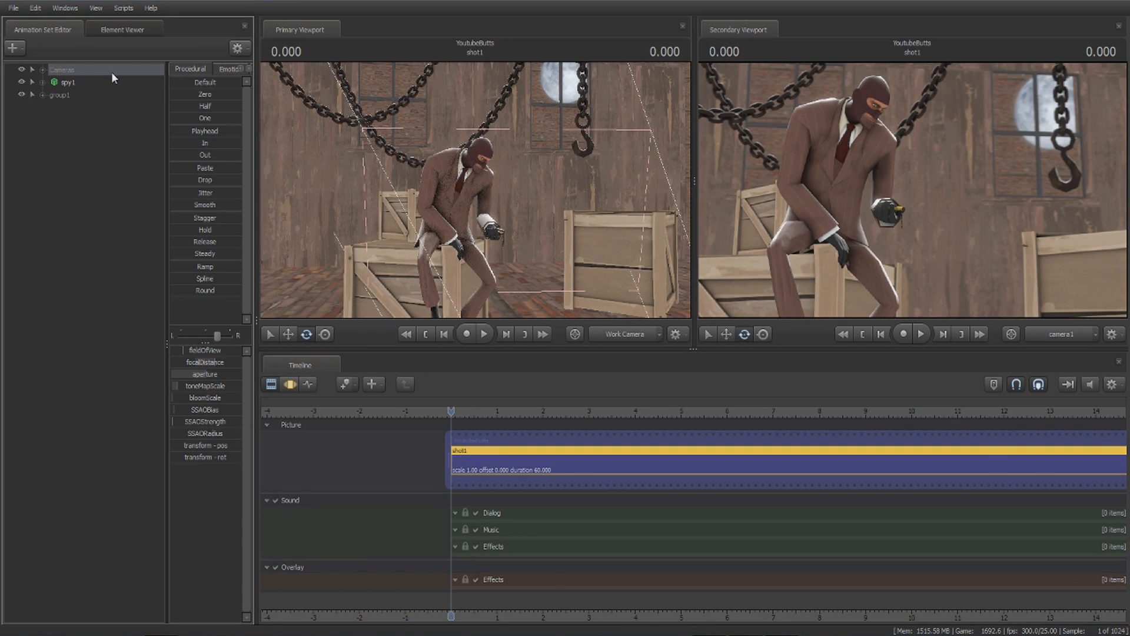
Enable lighting for the scene in the Primary Viewport.
right_click(435, 156)
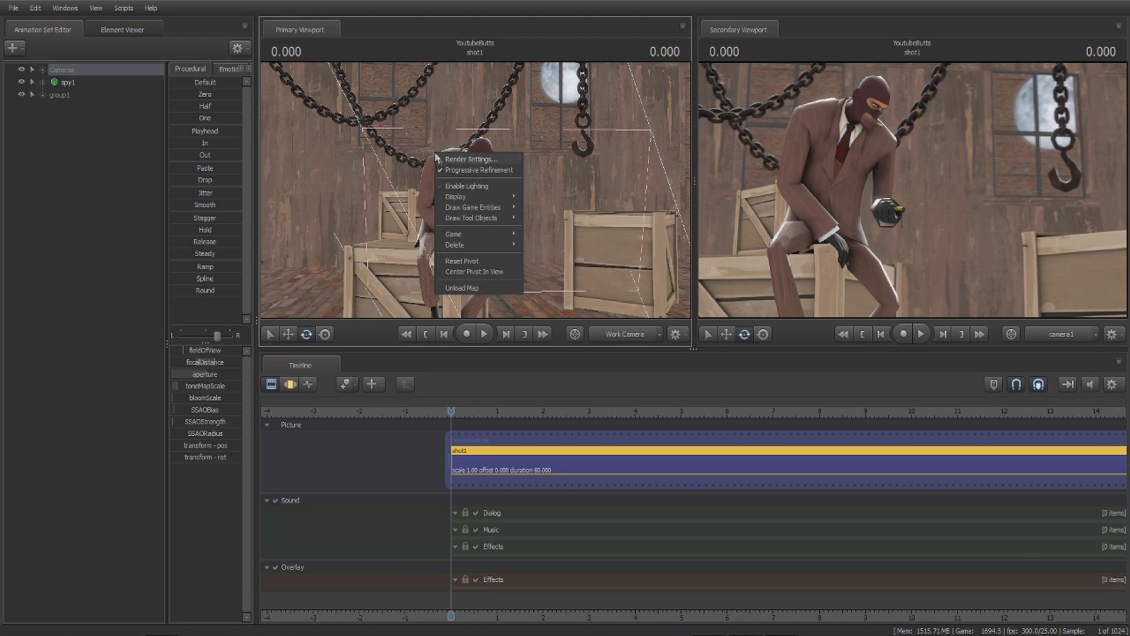
left_click(462, 185)
right_click(469, 159)
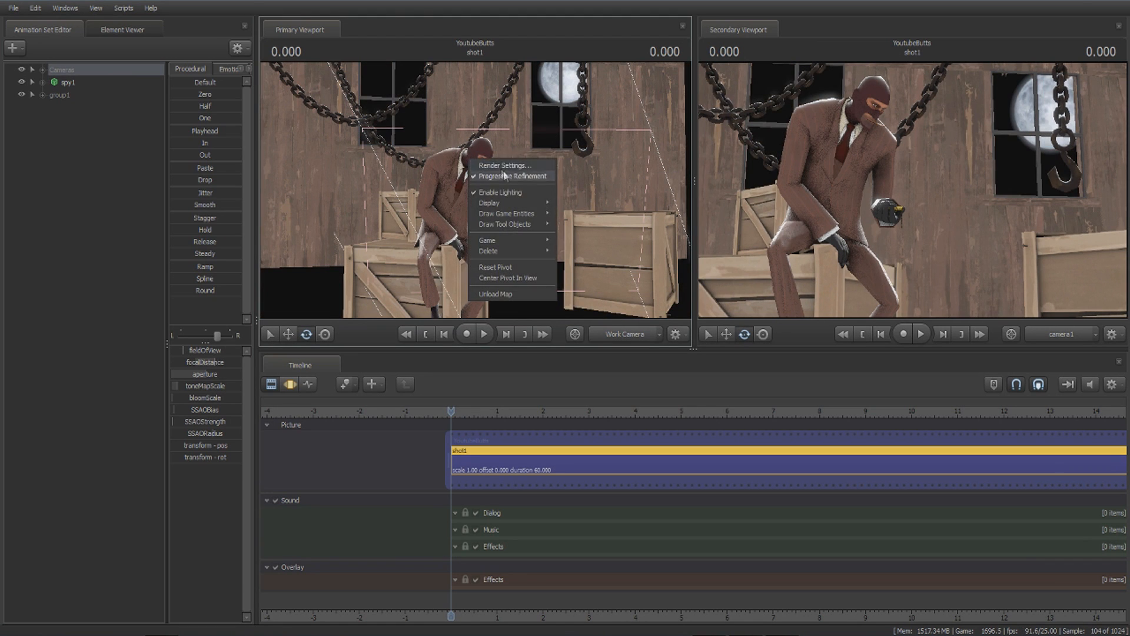
left_click(478, 188)
Aim the work camera at the spy from farther off and create an animation set for a new light there.
left_click_drag(476, 196, 628, 248)
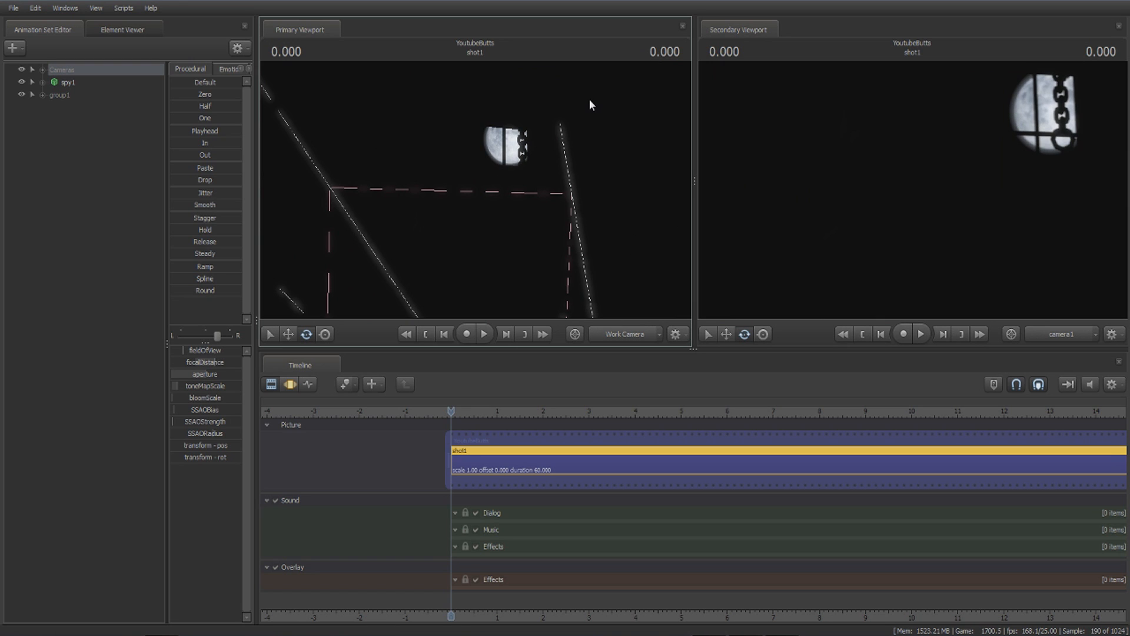
right_click(121, 138)
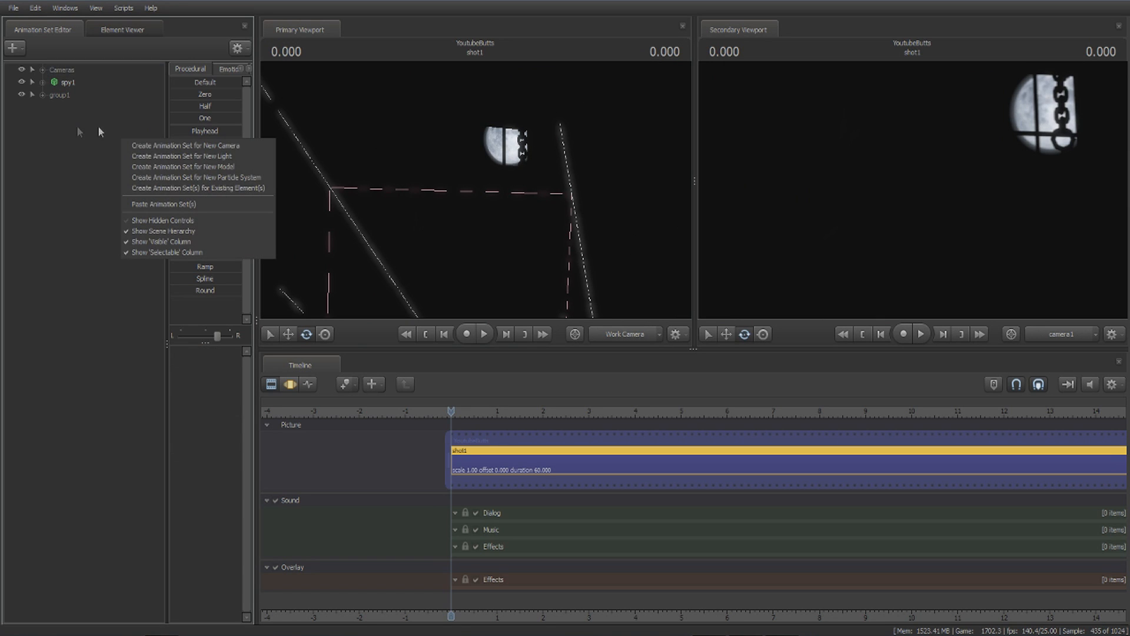
left_click(210, 156)
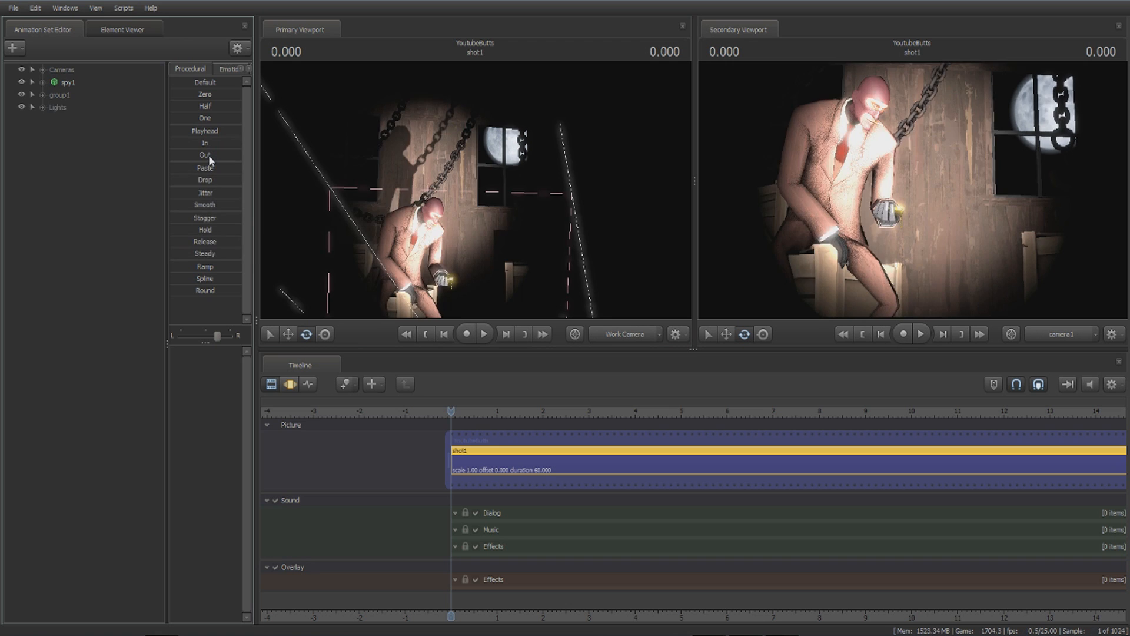
Expand the Lights group and look through light1 in the Primary Viewport with the Motion Editor active.
left_click(42, 107)
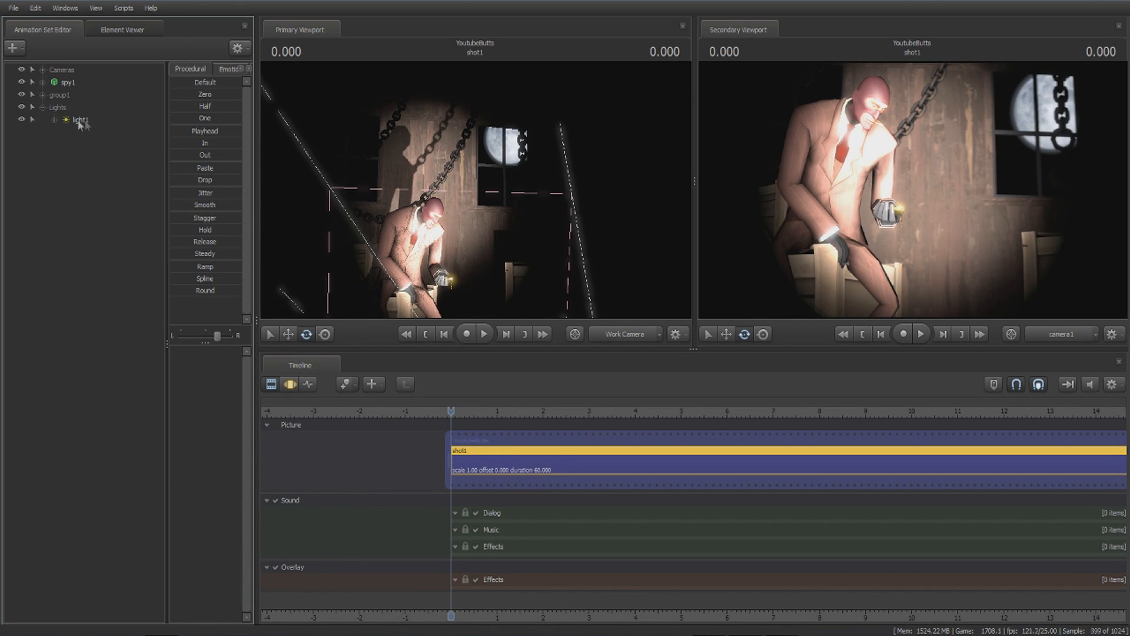
left_click(237, 48)
left_click(251, 93)
left_click(79, 119)
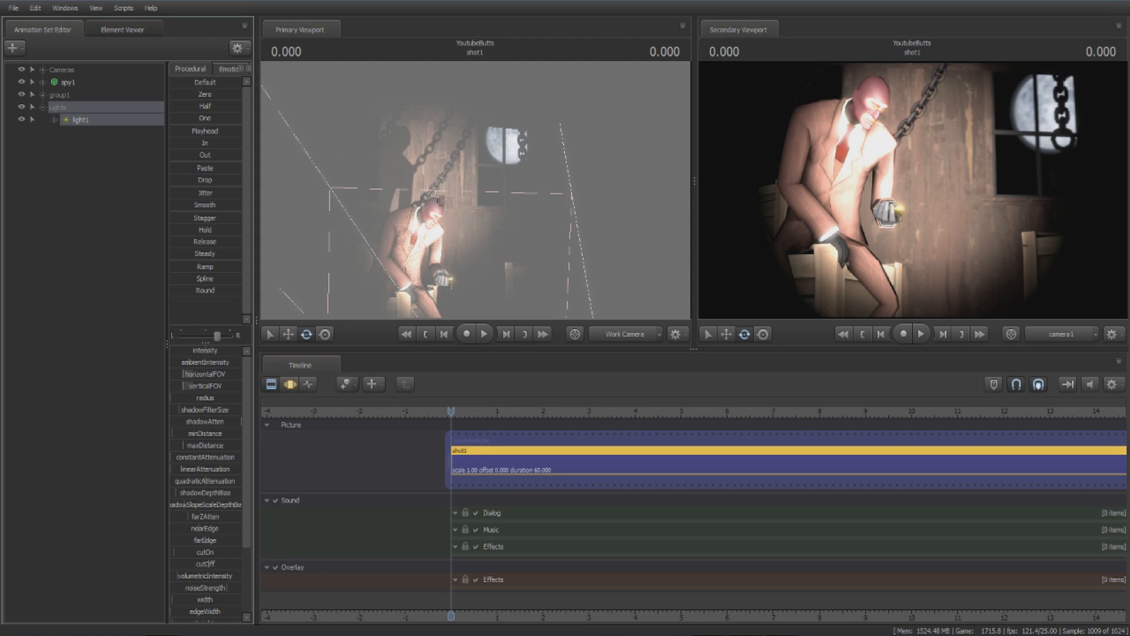
left_click_drag(441, 195, 441, 191)
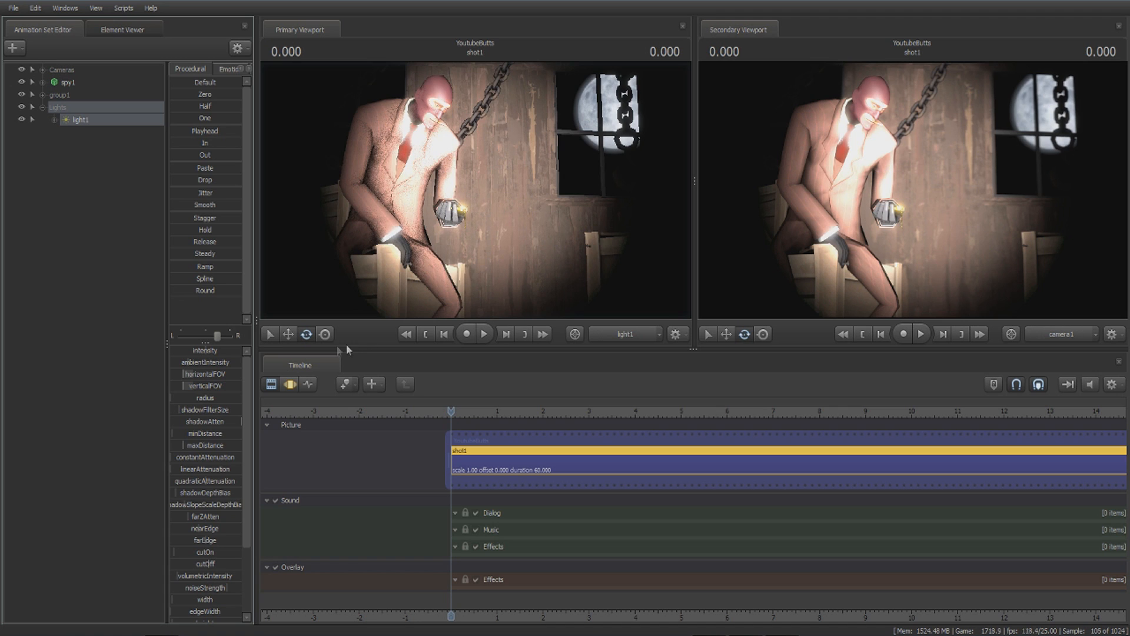
left_click(294, 385)
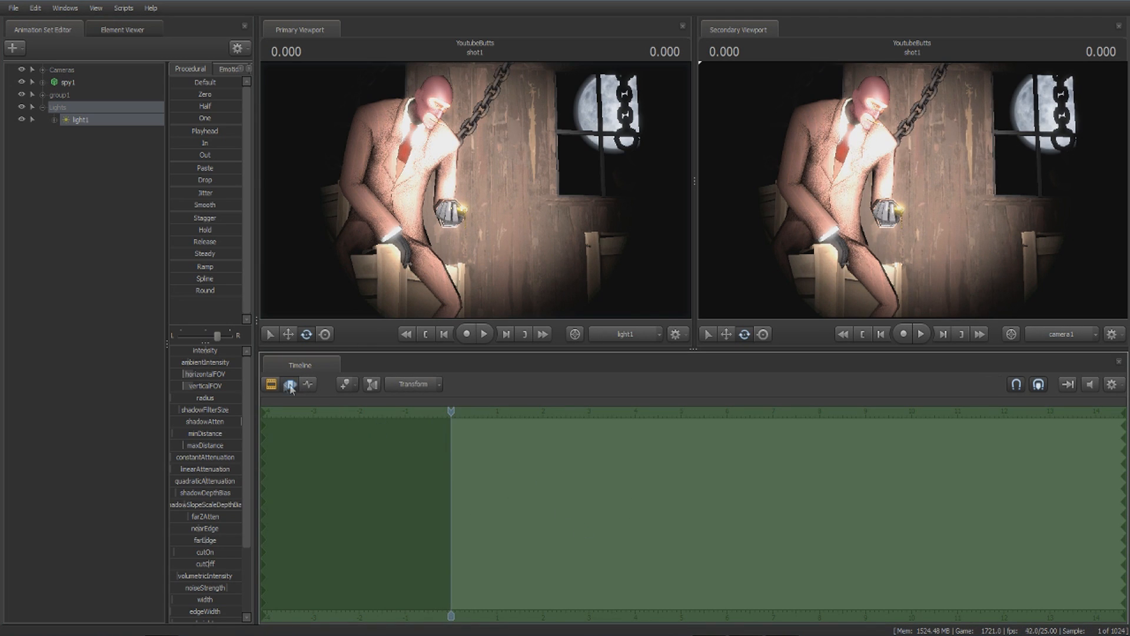
Move light1 to the moonlit window behind the spy and aim it down at his back.
left_click_drag(524, 194, 431, 227)
key("a")
key("a")
key("d")
key("a")
key("w")
key("w")
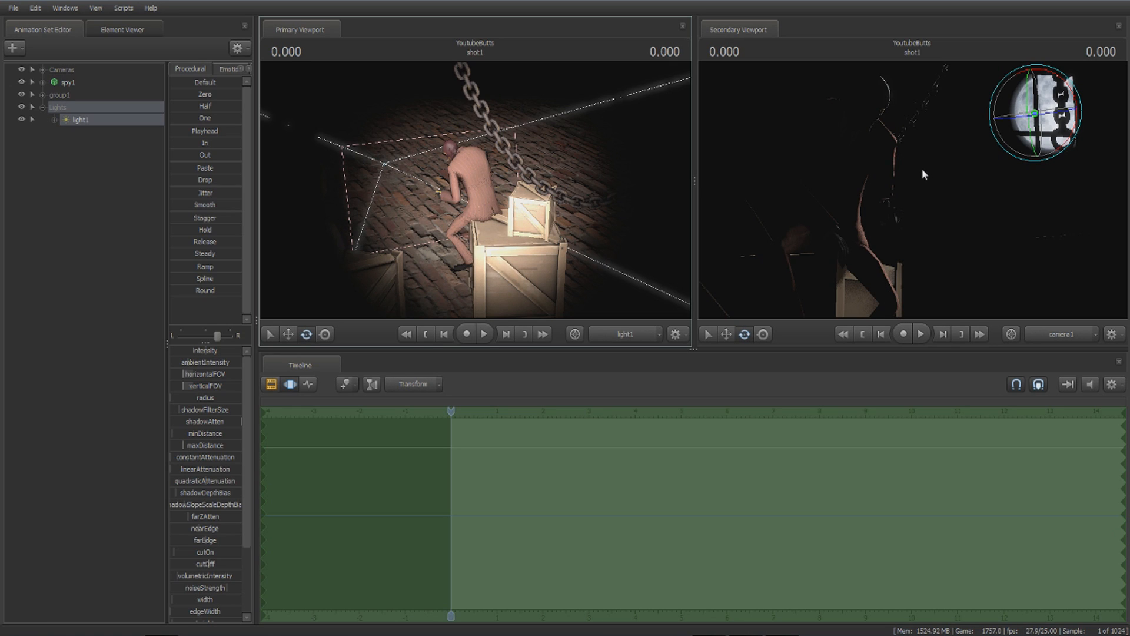
Lower light1's intensity and widen its field of view to cover the surrounding crates and chains.
left_click(206, 352)
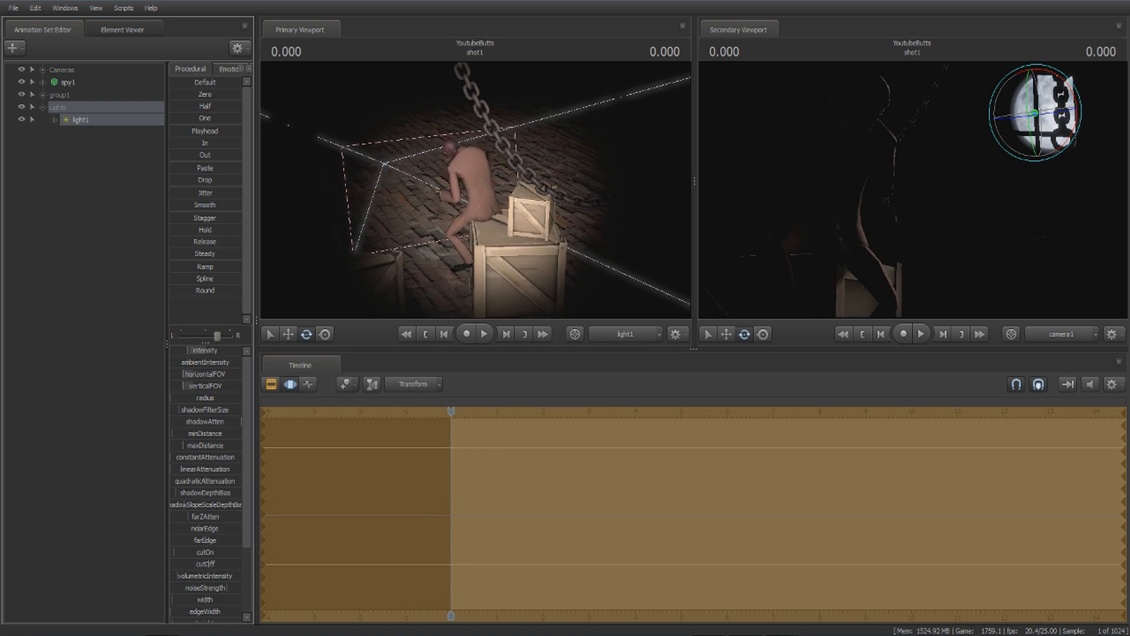
left_click_drag(196, 385, 195, 384)
scroll(224, 476, "down", 3)
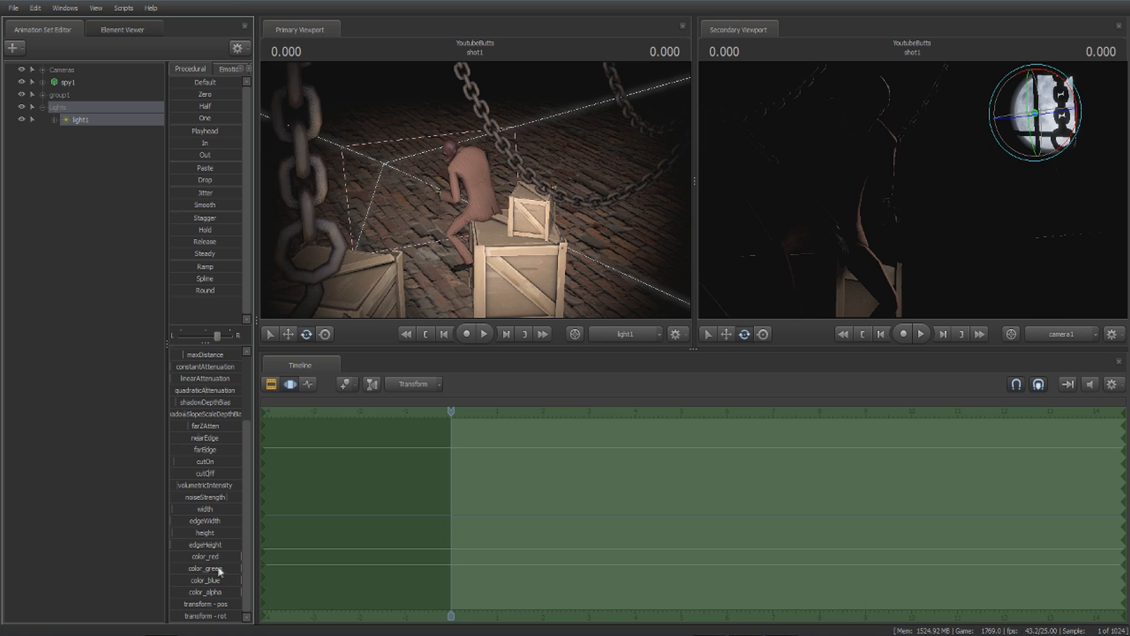
Tint light1 slightly blue by reducing its color_red and color_green values.
left_click(81, 121)
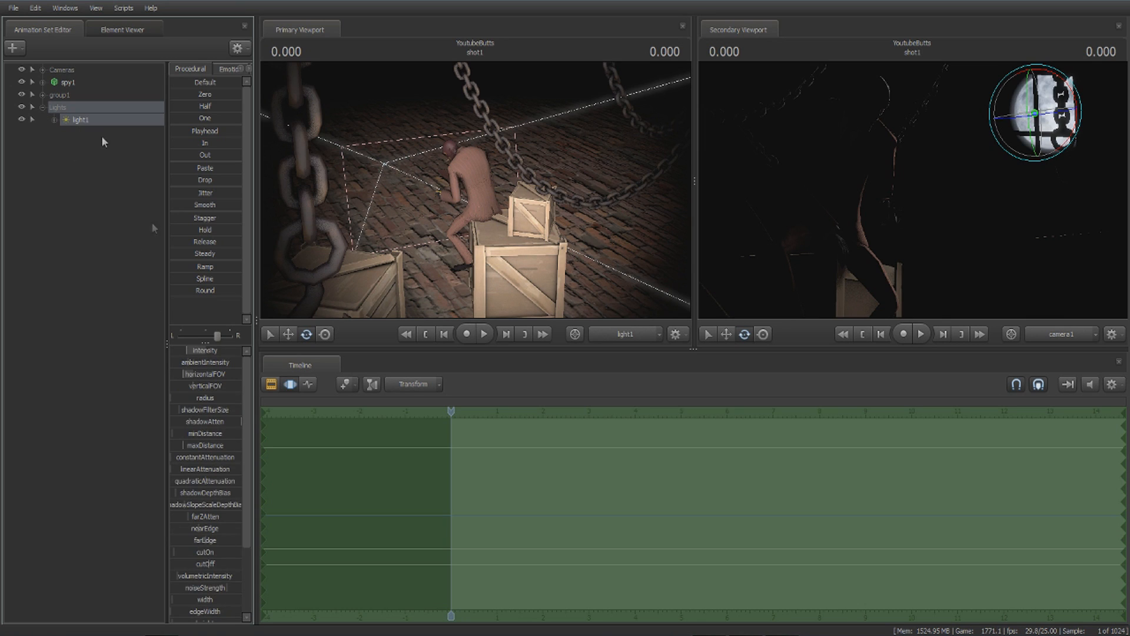
scroll(202, 429, "down", 3)
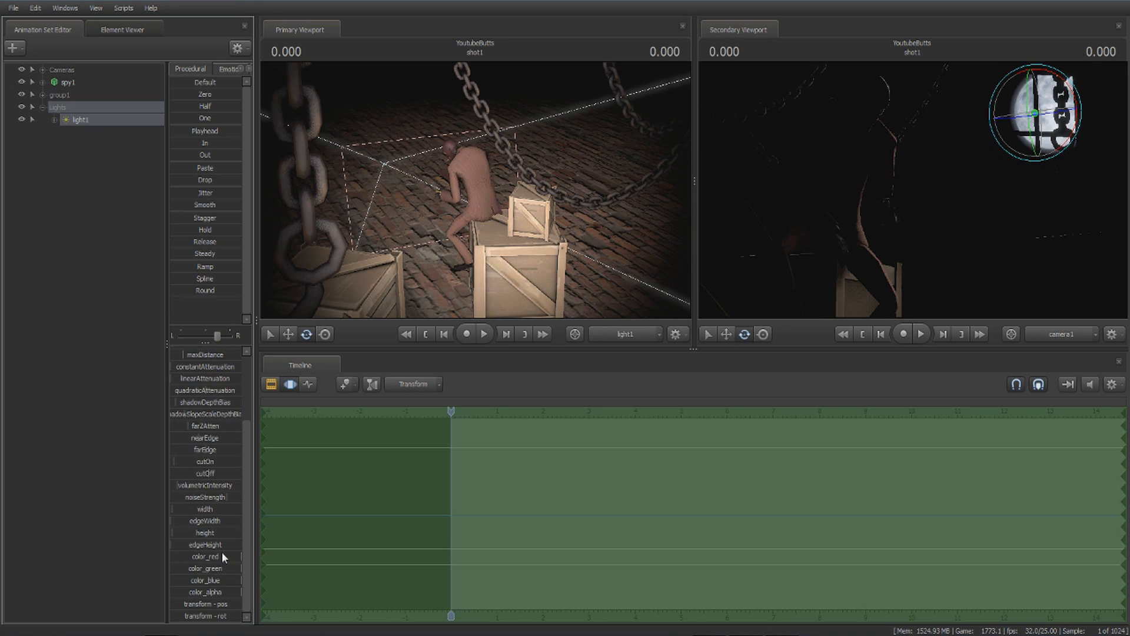
mouse_move(235, 555)
left_mouse_down()
mouse_move(214, 556)
mouse_move(228, 568)
left_mouse_up()
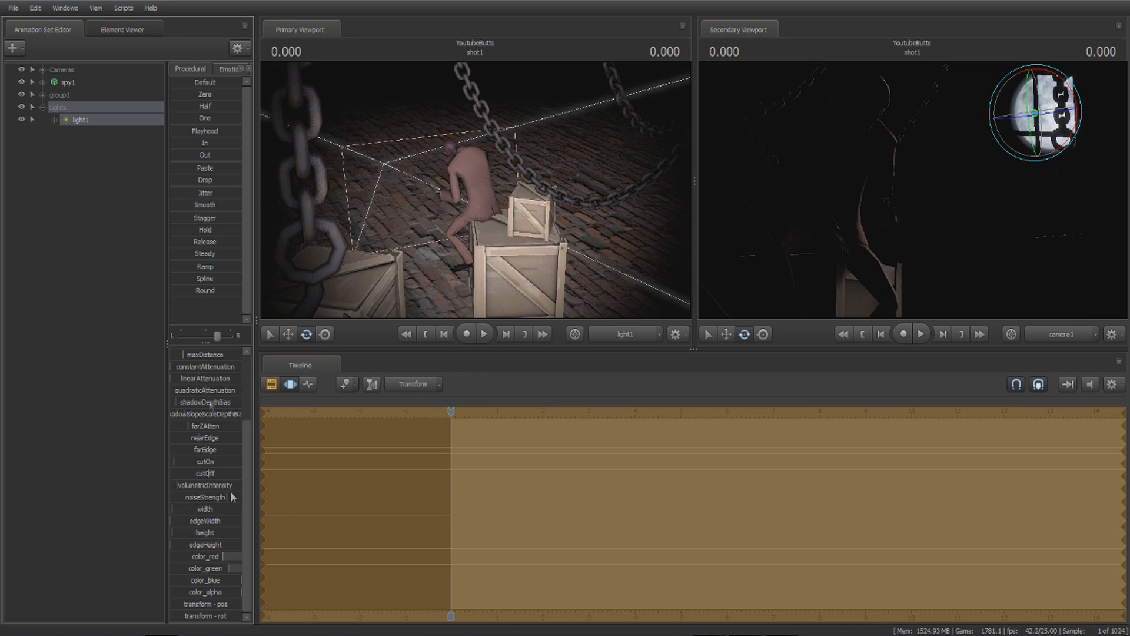
Create a second light, look through it and position it at a distance in front of the seated spy.
right_click(105, 185)
left_click(136, 195)
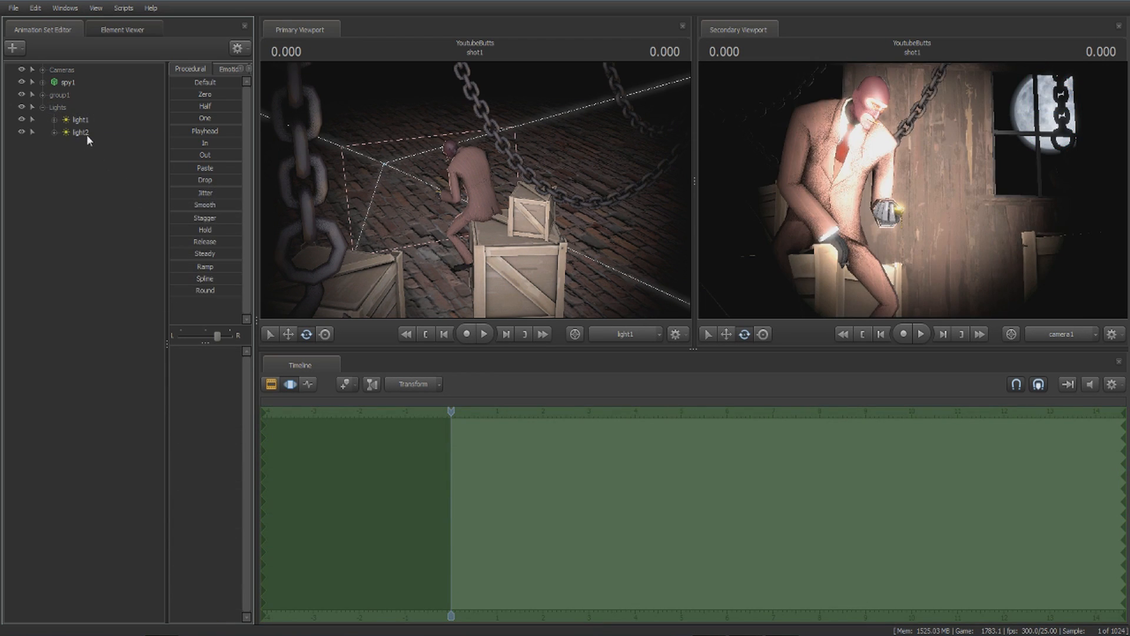
left_click(87, 133)
key("s")
mouse_move(476, 190)
left_mouse_down()
mouse_move(462, 197)
mouse_move(476, 221)
mouse_move(476, 184)
mouse_move(457, 184)
mouse_move(473, 187)
left_mouse_up()
key("z")
key("d")
key("a")
mouse_move(387, 199)
left_mouse_down()
mouse_move(403, 199)
mouse_move(386, 194)
left_mouse_up()
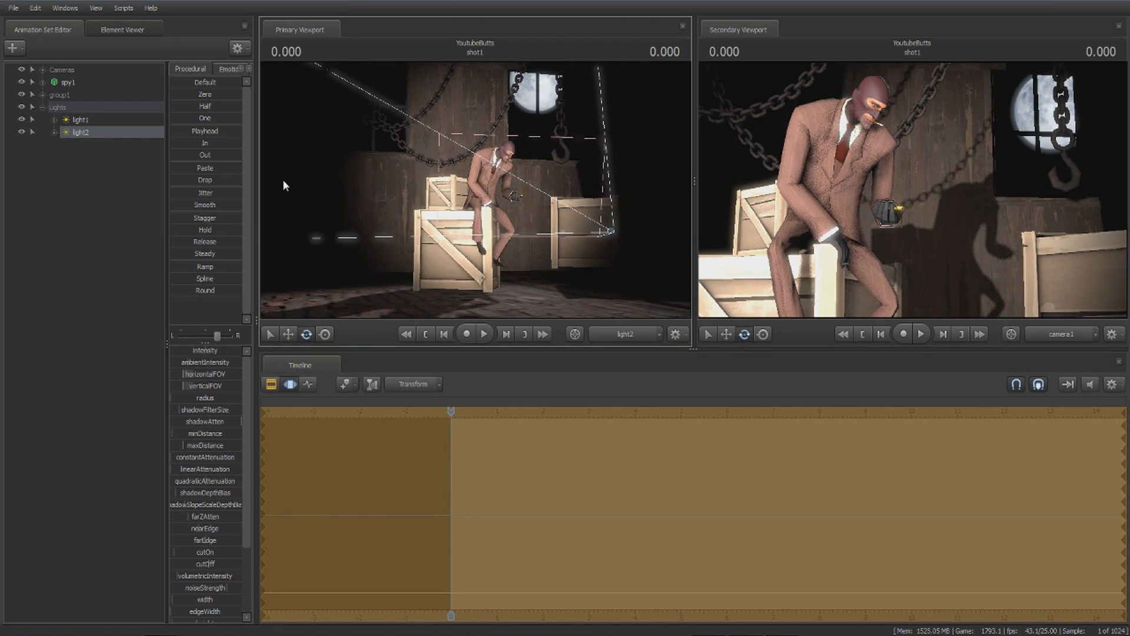
Disable light2's shadows and widen its field of view to cover the crates and wooden backdrop.
right_click(84, 132)
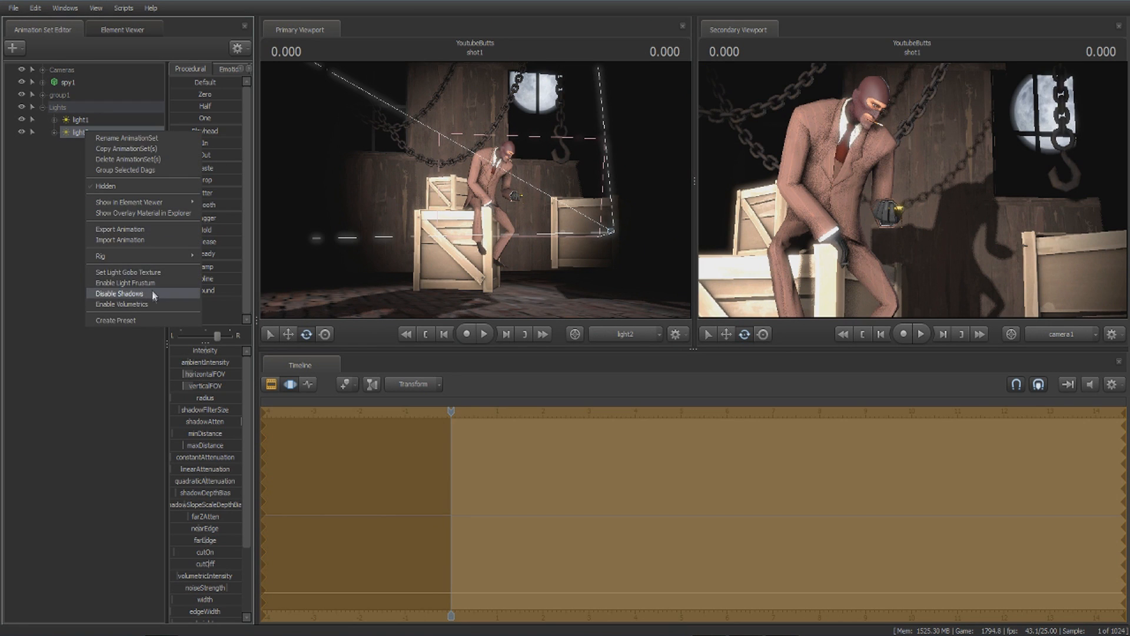
left_click(152, 294)
left_click_drag(475, 189, 475, 190)
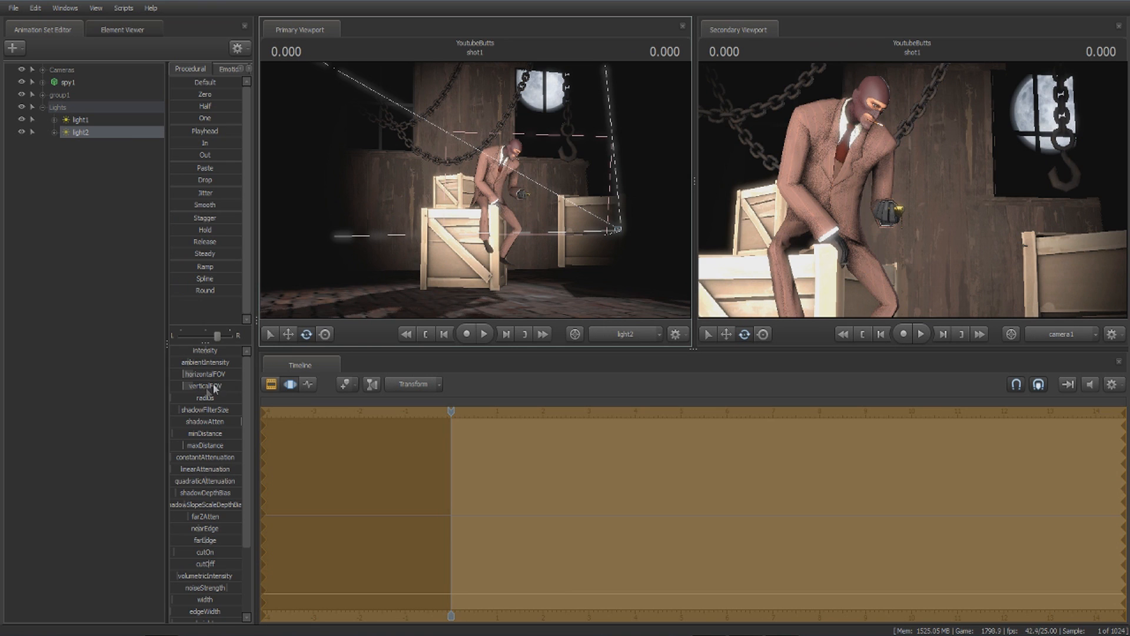
left_click_drag(184, 386, 201, 386)
left_click_drag(512, 180, 476, 192)
key("w")
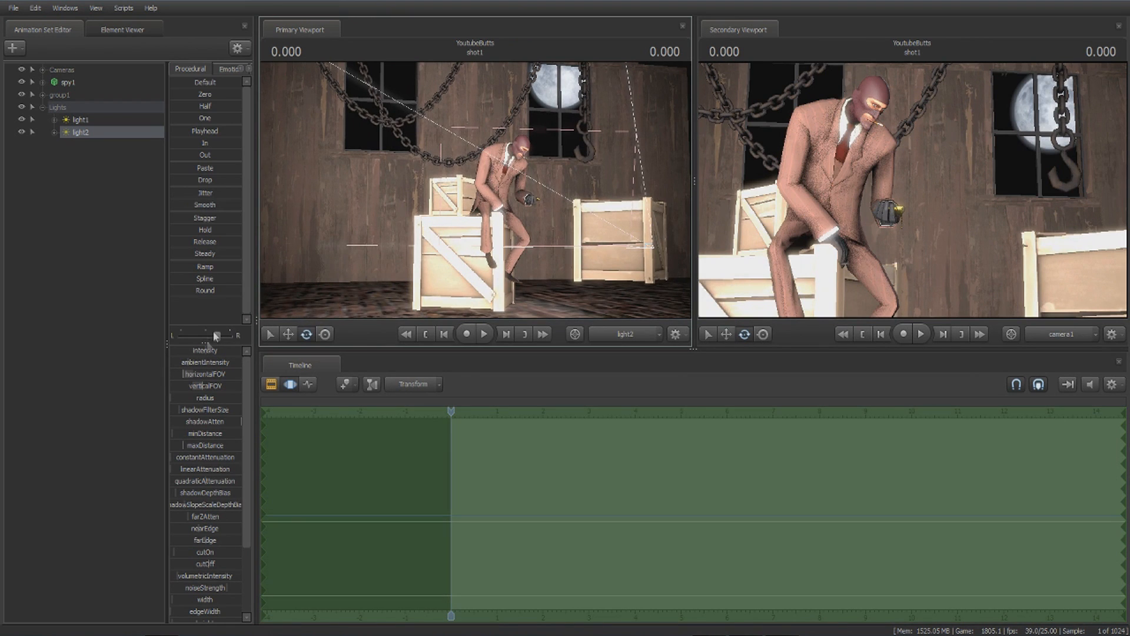
Lower light2's intensity to a very faint fill and reduce its color_red value.
left_click_drag(207, 353, 177, 353)
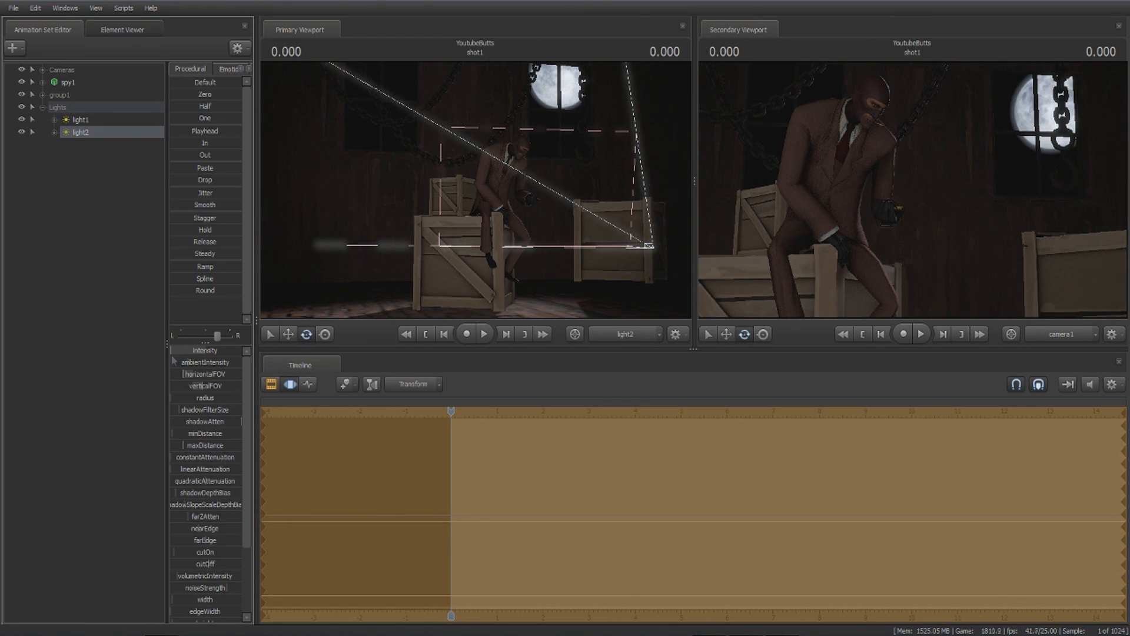
scroll(209, 406, "down", 3)
scroll(212, 411, "up", 3)
left_click(207, 351)
left_click_drag(219, 350, 185, 359)
key("BackSpace")
key("Return")
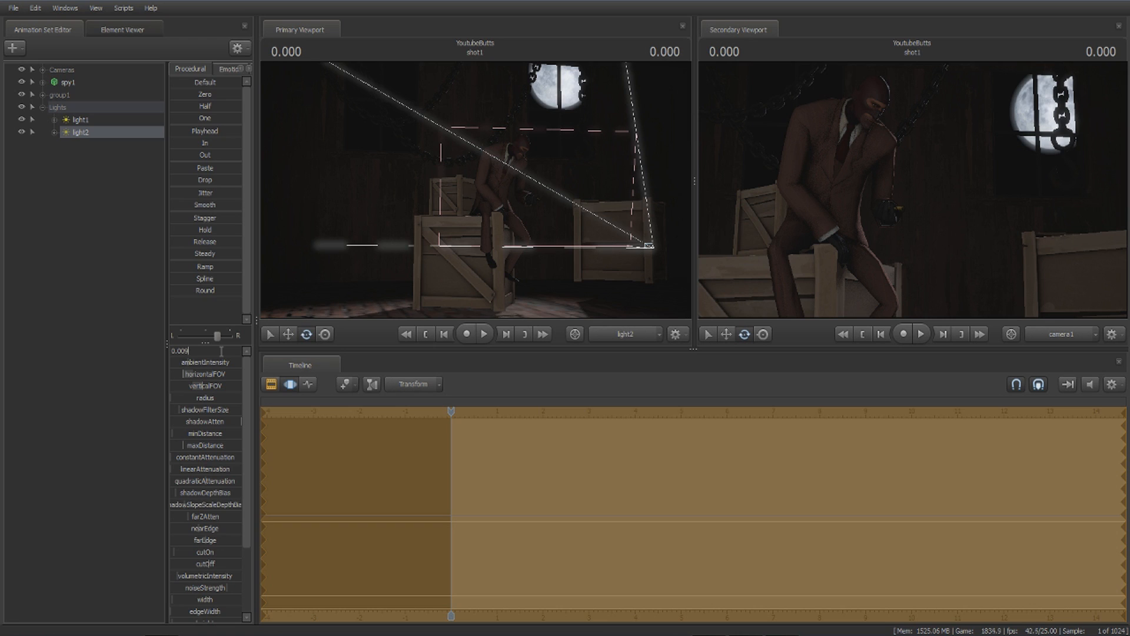
key("Return")
left_click(220, 351)
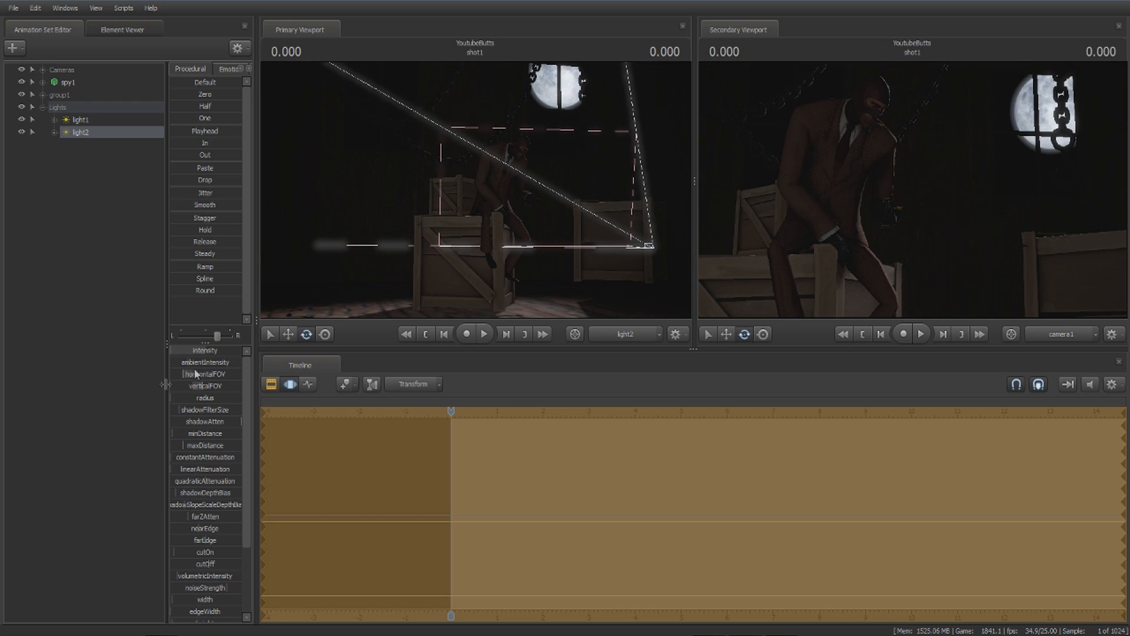
scroll(221, 468, "down", 3)
left_click_drag(235, 556, 220, 556)
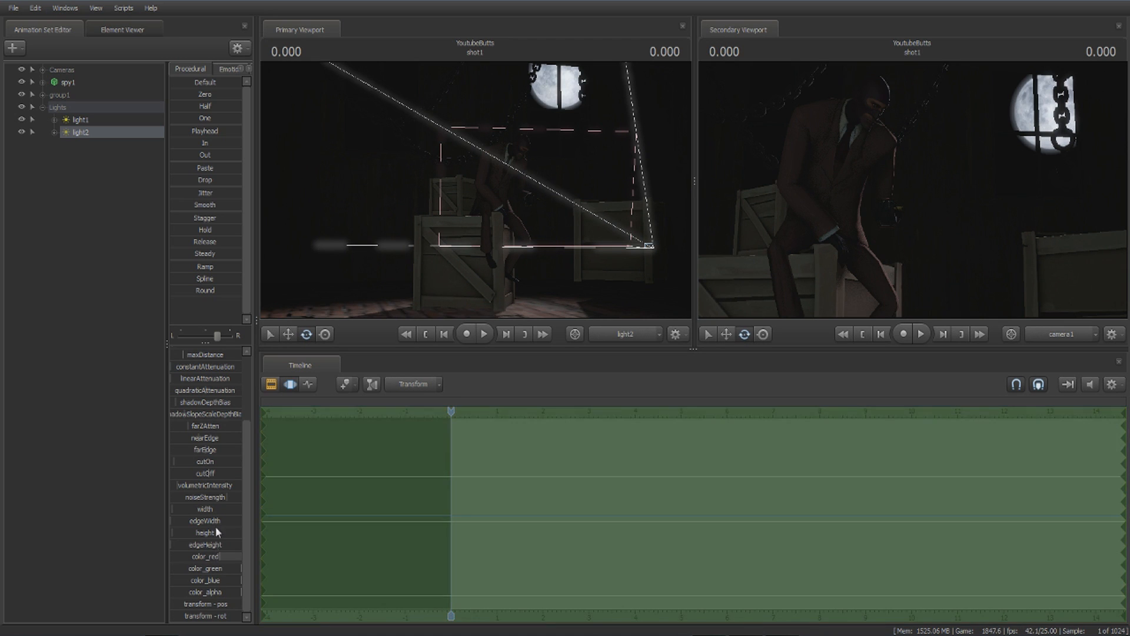
Create a third light, look through it and place it behind the spy, aimed at his back and the crates.
right_click(94, 229)
left_click(153, 246)
left_click(112, 143)
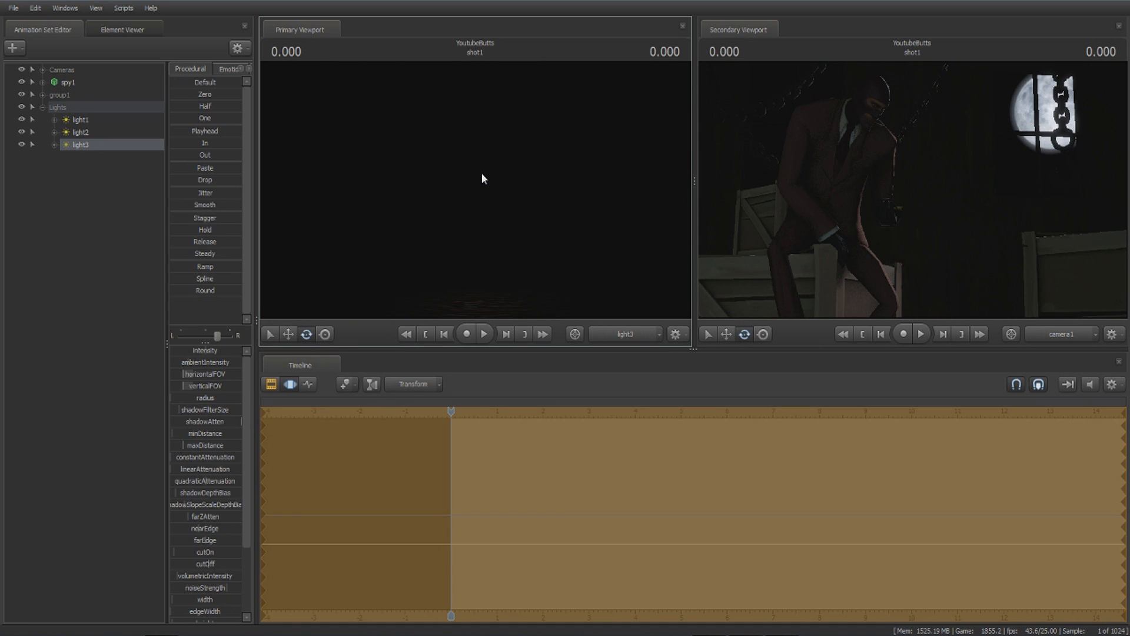
left_click_drag(592, 184, 547, 225)
key("s")
key("z")
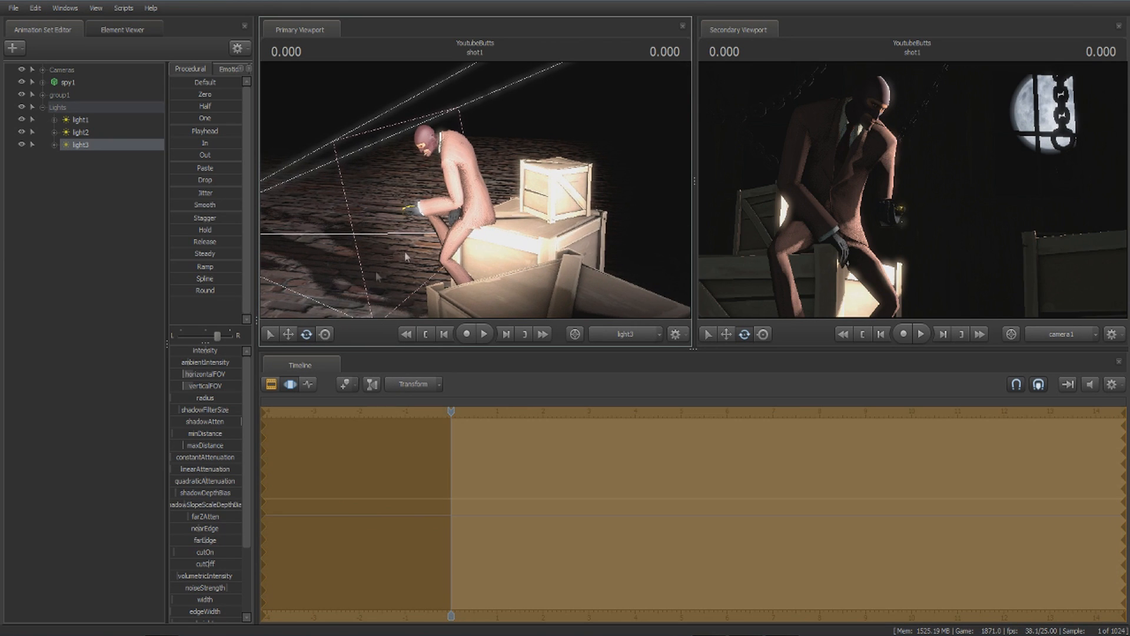
Dim light3 and tint it blue by reducing its color_red and color_green values.
left_click_drag(213, 387, 184, 365)
left_click_drag(240, 556, 207, 568)
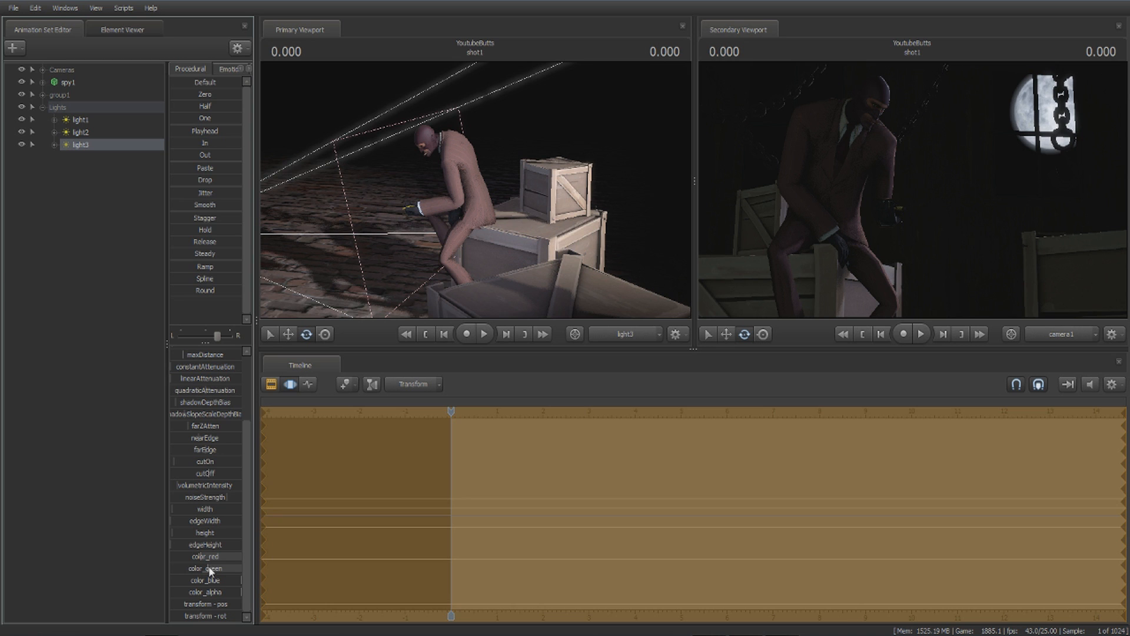
Create a fourth light, look through it in the Primary Viewport and lower its intensity.
right_click(116, 252)
left_click(173, 266)
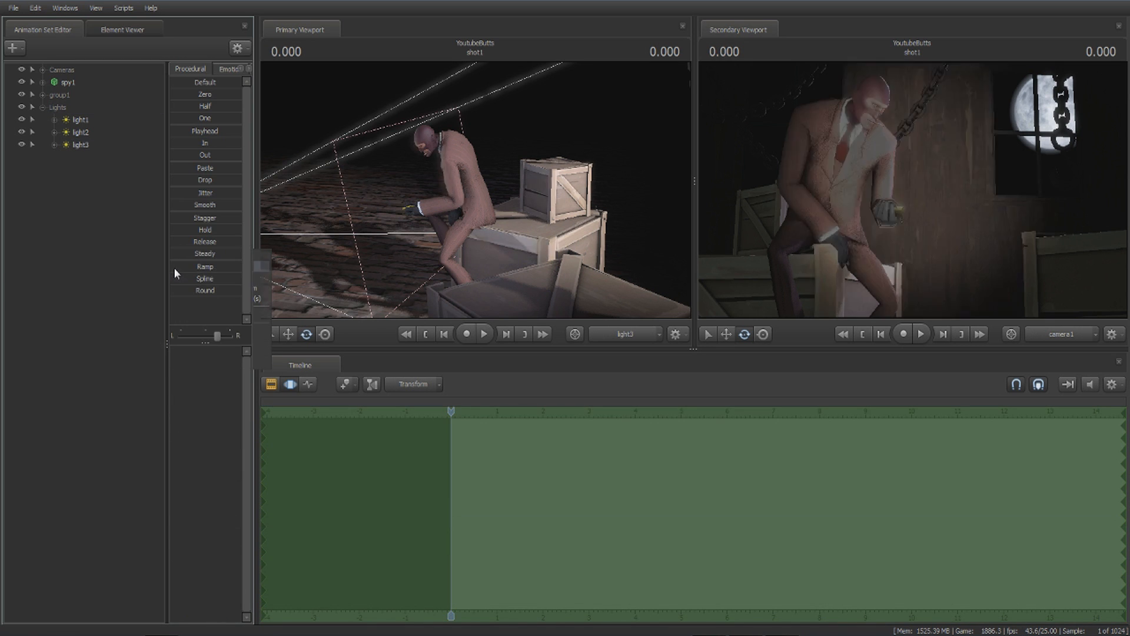
left_click(80, 156)
left_click_drag(506, 168, 472, 190)
left_click_drag(209, 353, 186, 352)
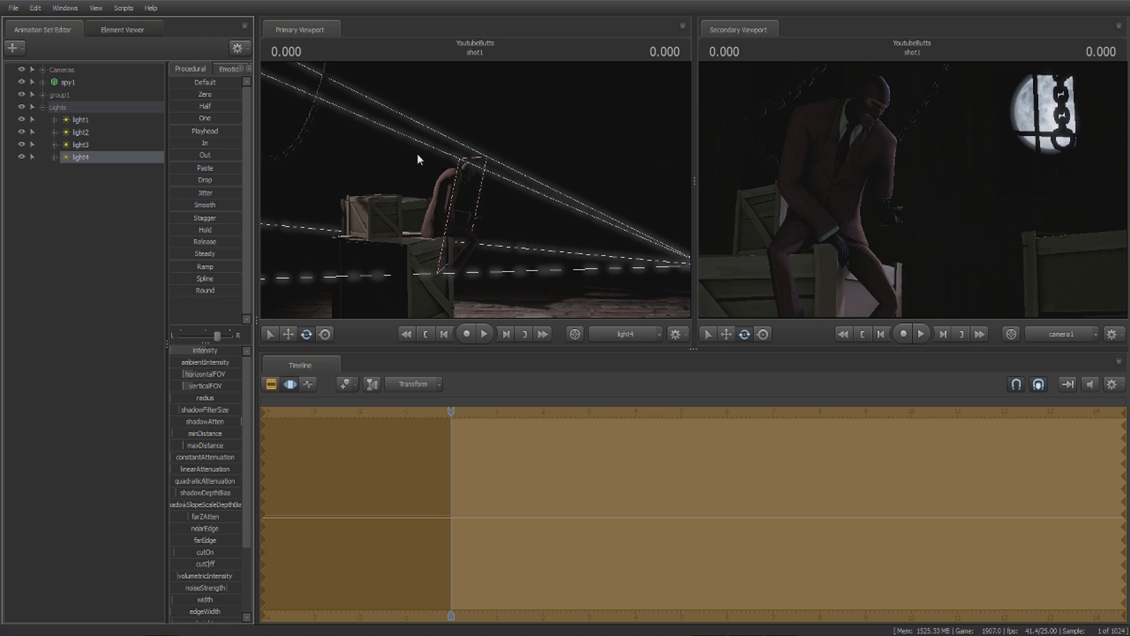
Move light4 outside the barred window and aim it through the opening at the spy, toggling the viewport lighting for visibility.
left_click_drag(440, 221, 435, 121)
right_click(477, 192)
left_click(512, 224)
left_click_drag(516, 223, 477, 195)
right_click(484, 192)
left_click(507, 224)
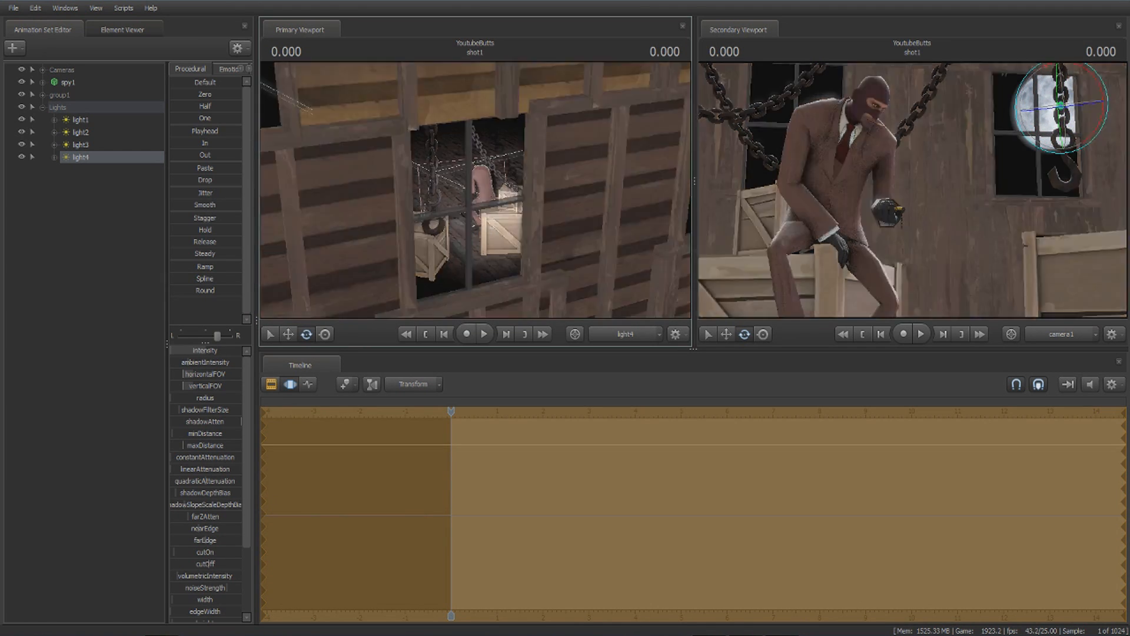
left_click_drag(475, 187, 462, 175)
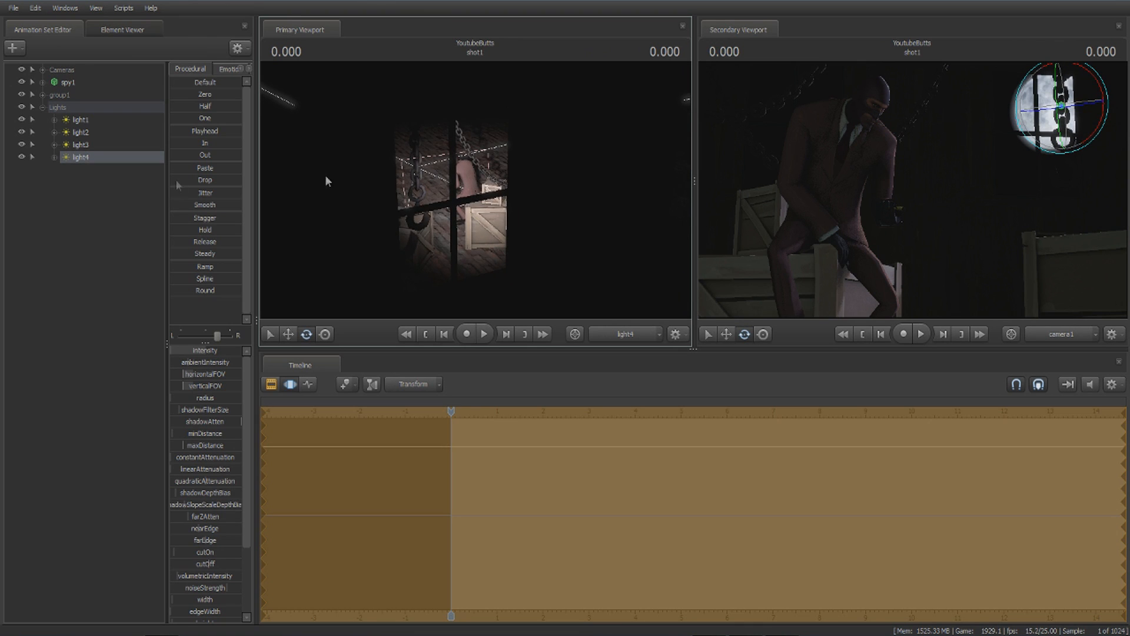
Enable volumetrics on light4 and raise its intensity to produce visible light beams through the window.
right_click(80, 157)
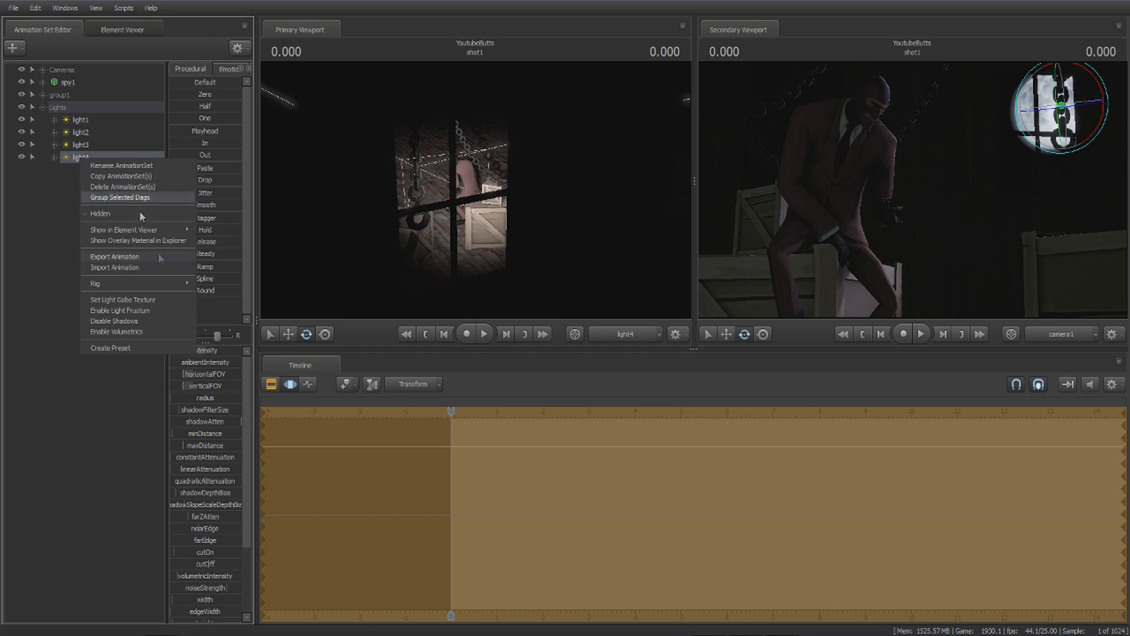
left_click(146, 333)
left_click_drag(412, 210, 418, 242)
left_click_drag(172, 341, 181, 346)
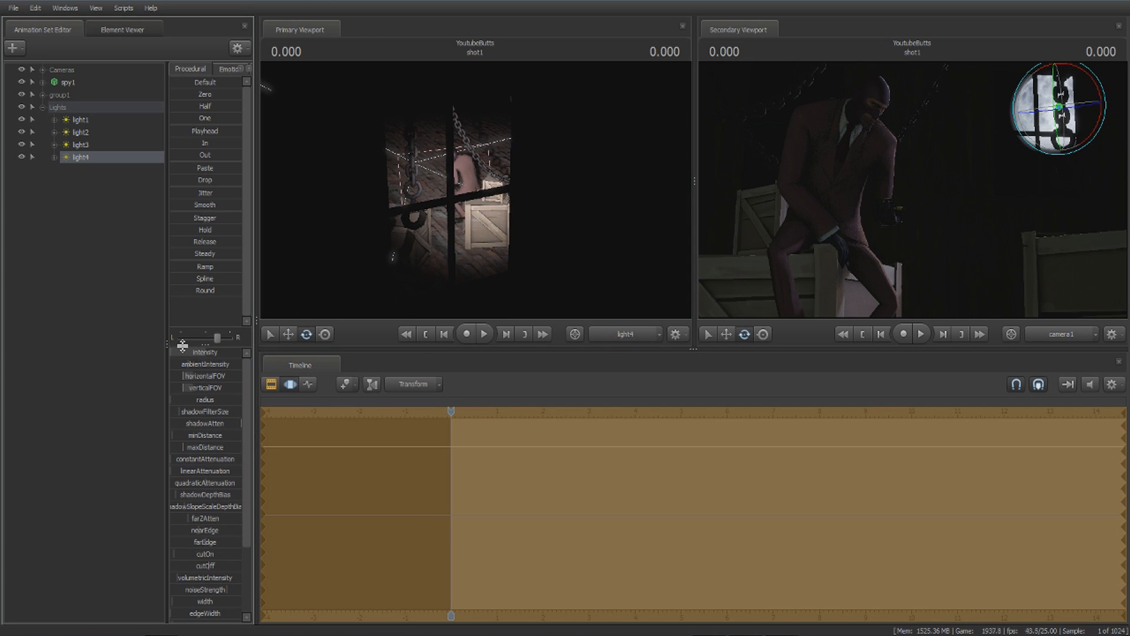
mouse_move(179, 577)
left_mouse_down()
mouse_move(212, 577)
mouse_move(179, 577)
left_mouse_up()
left_click_drag(171, 352, 178, 352)
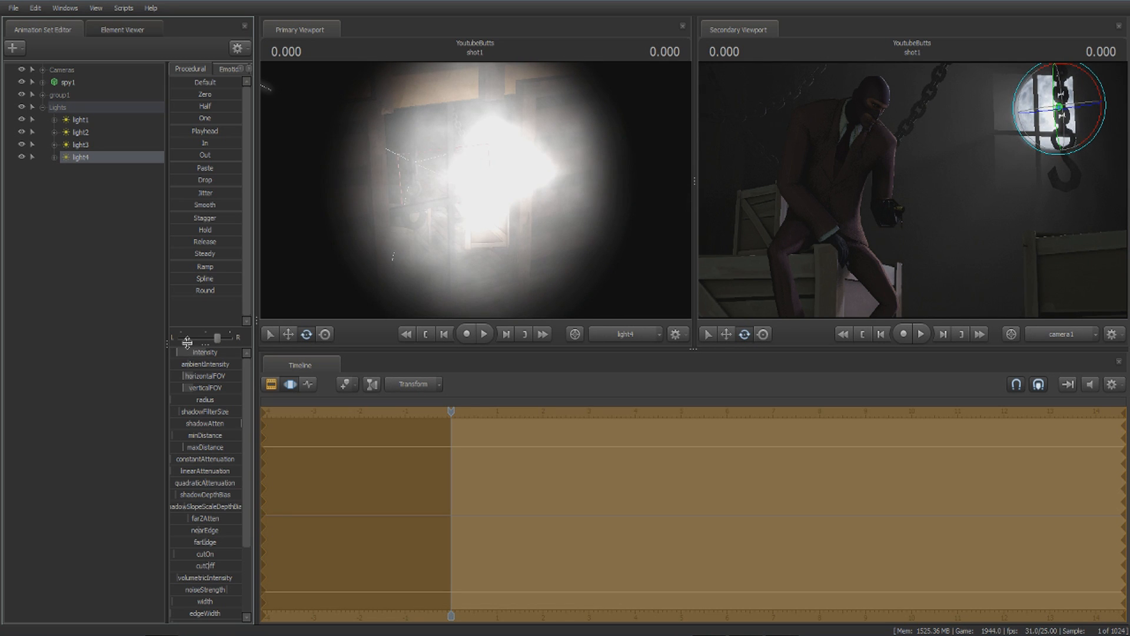
Adjust light4's aim through the window and tint it blue by reducing its color_red and color_green values.
left_click_drag(398, 168, 382, 170)
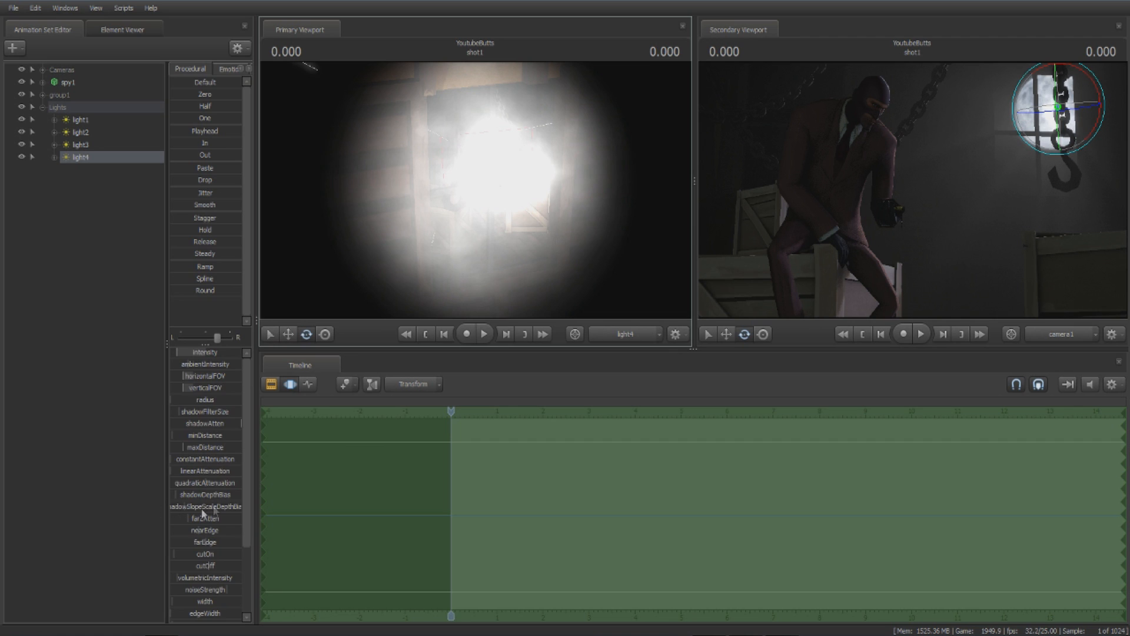
scroll(206, 512, "down", 3)
mouse_move(233, 553)
left_mouse_down()
mouse_move(222, 553)
mouse_move(227, 568)
left_mouse_up()
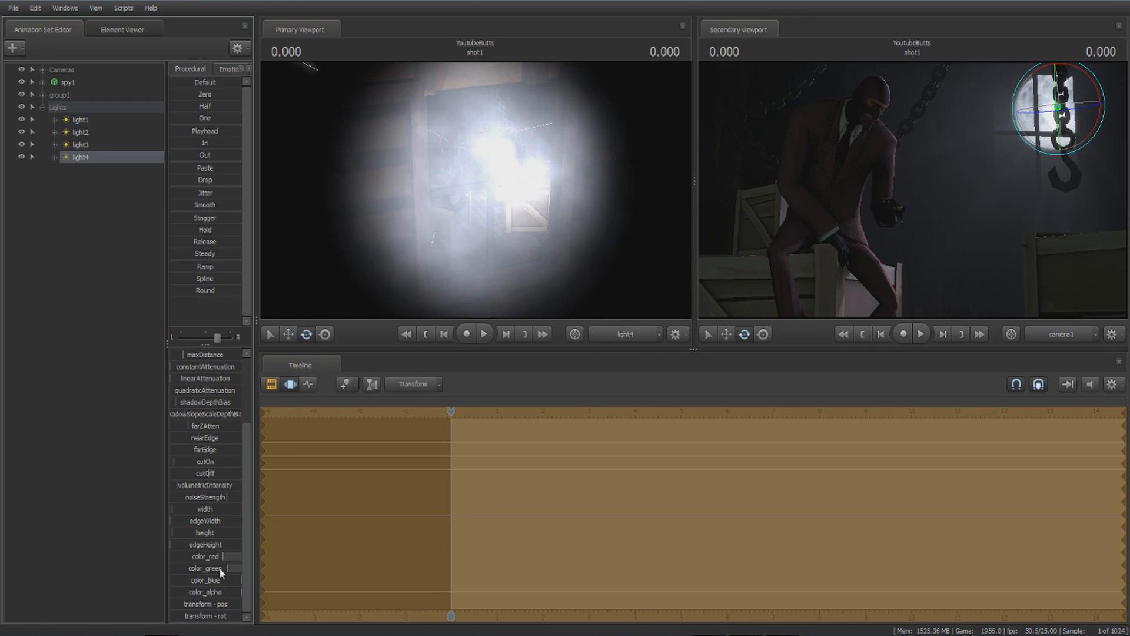
Duplicate light4 by copying and pasting its animation set, and select the copy.
right_click(83, 157)
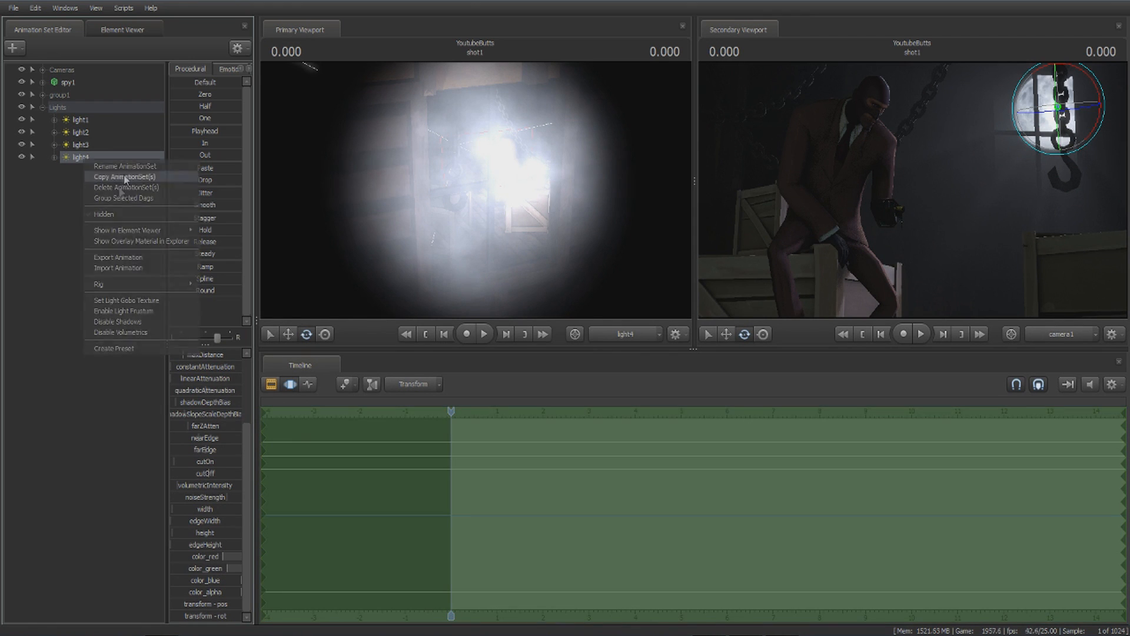
right_click(104, 225)
left_click(157, 291)
left_click(76, 170)
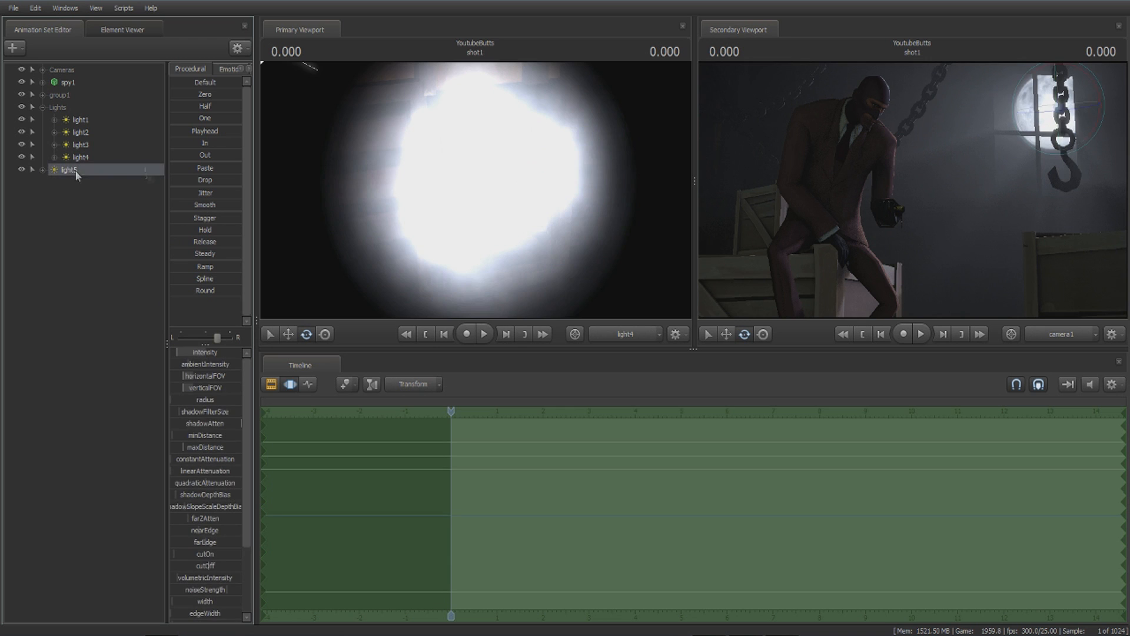
Move light5 sideways along the wall to behind the spy's head and lower its intensity.
key("d")
mouse_move(476, 189)
left_mouse_down()
mouse_move(513, 190)
mouse_move(478, 188)
mouse_move(488, 178)
mouse_move(477, 177)
left_mouse_up()
key("d")
key("d")
key("d")
left_click_drag(191, 352, 176, 352)
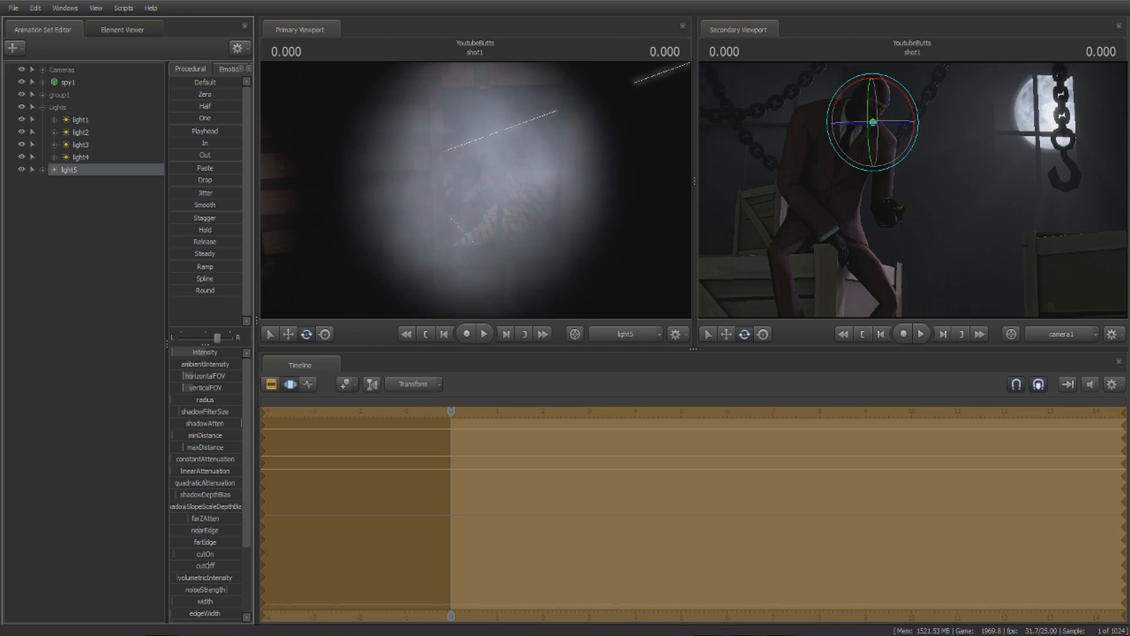
key("s")
left_click_drag(492, 215, 496, 216)
key("w")
left_click(475, 189)
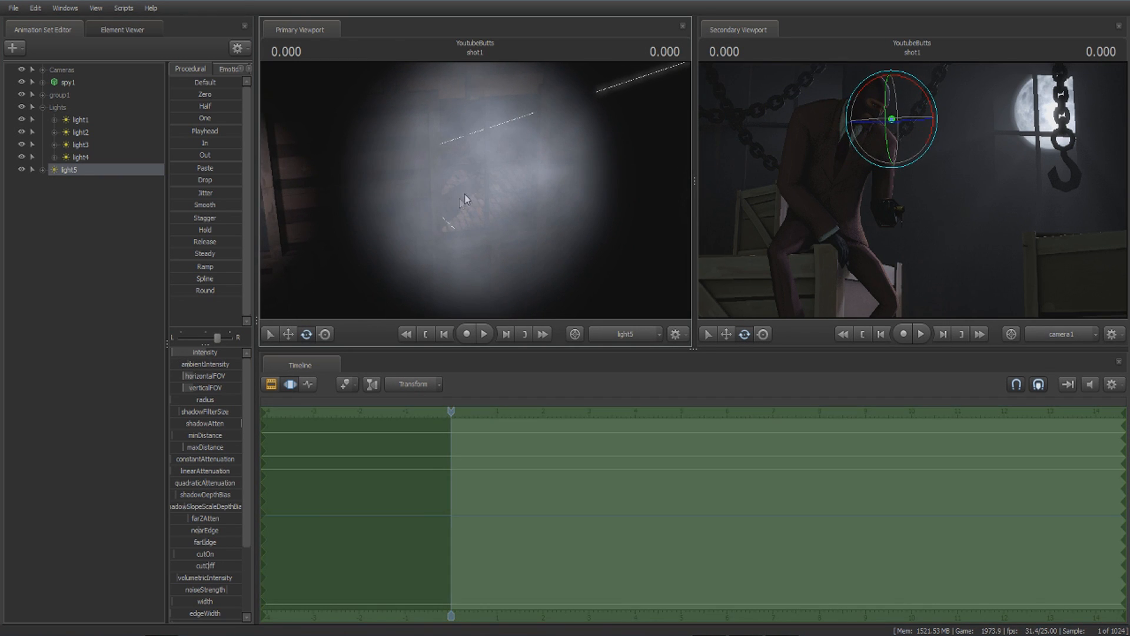
Create a new light, widen its field of view and aim it at the lower wall beside the spy.
right_click(83, 247)
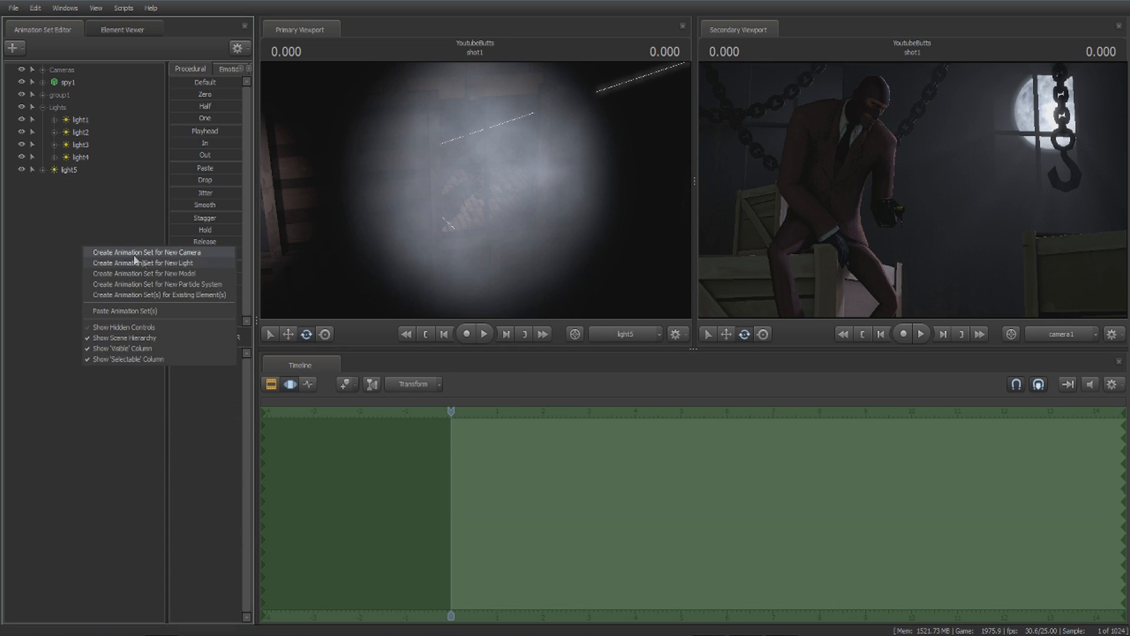
left_click(146, 263)
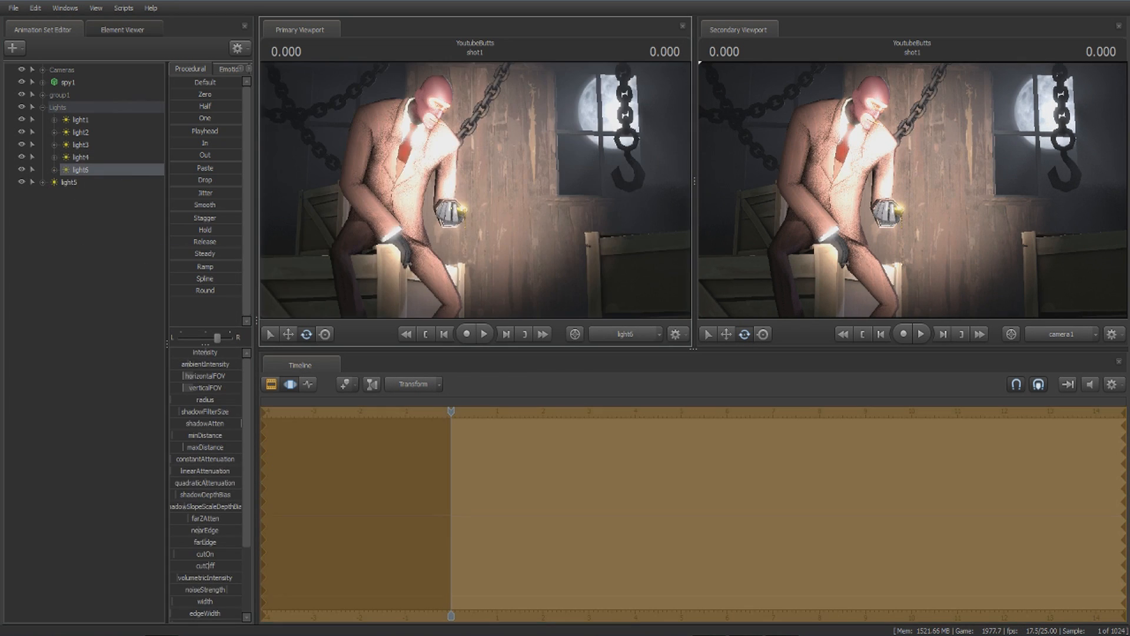
key("w")
left_click_drag(475, 190, 465, 211)
left_click_drag(196, 391, 225, 387)
key("w")
mouse_move(475, 189)
left_mouse_down()
mouse_move(459, 200)
mouse_move(477, 180)
mouse_move(477, 194)
left_mouse_up()
key("s")
key("x")
key("s")
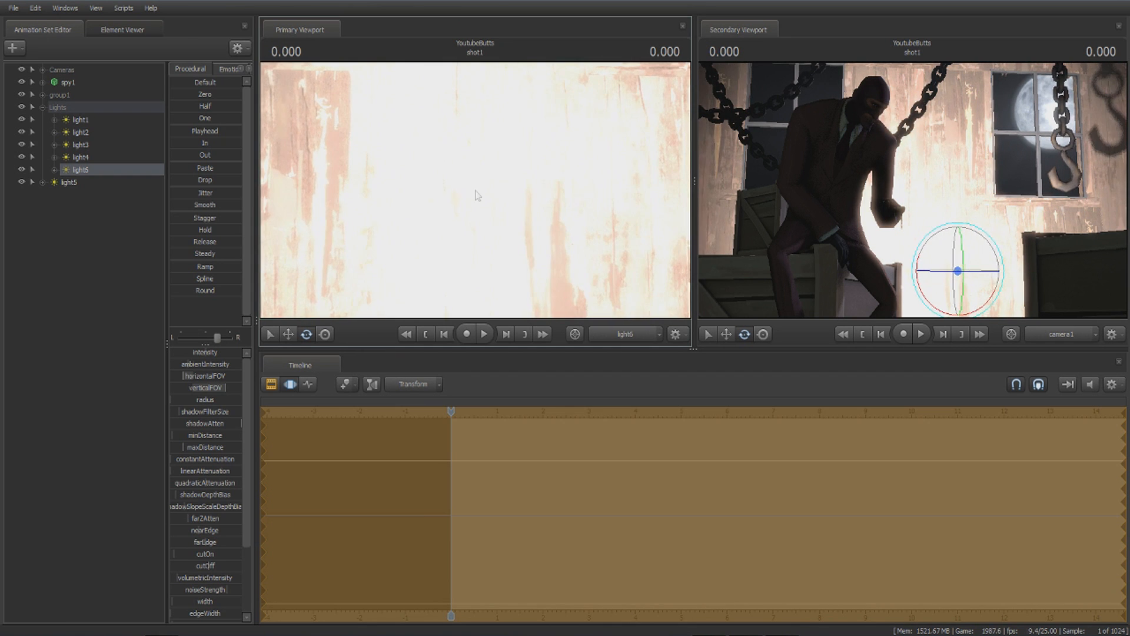
Set light6's intensity to 0.001 and tint it blue by reducing its color_red and color_green values.
left_click_drag(210, 352, 170, 352)
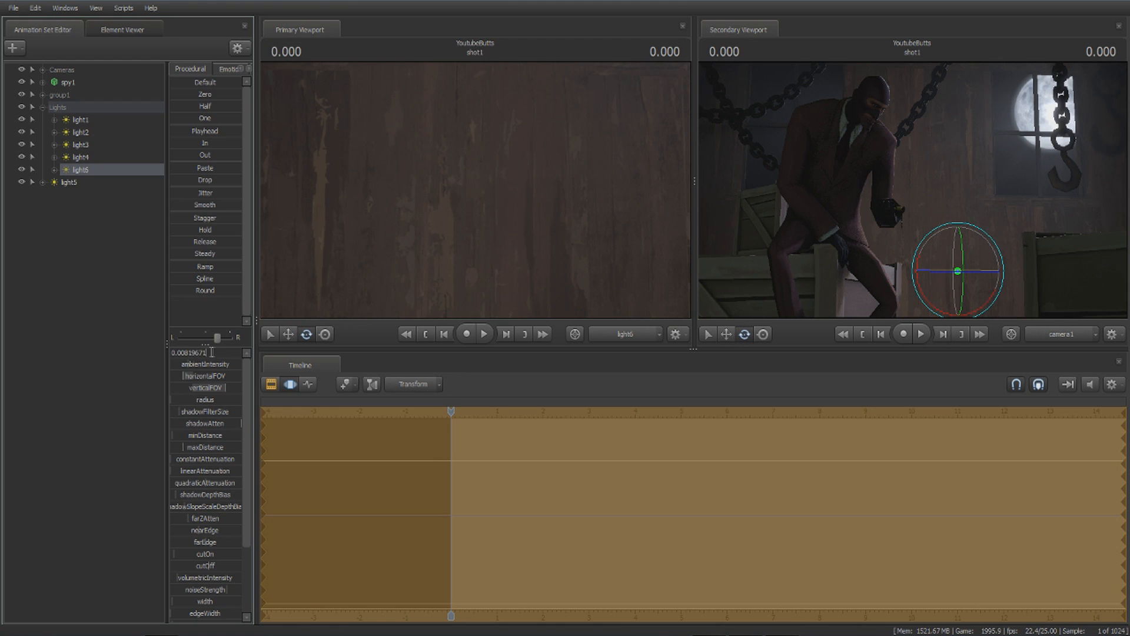
type("0.001")
key("Return")
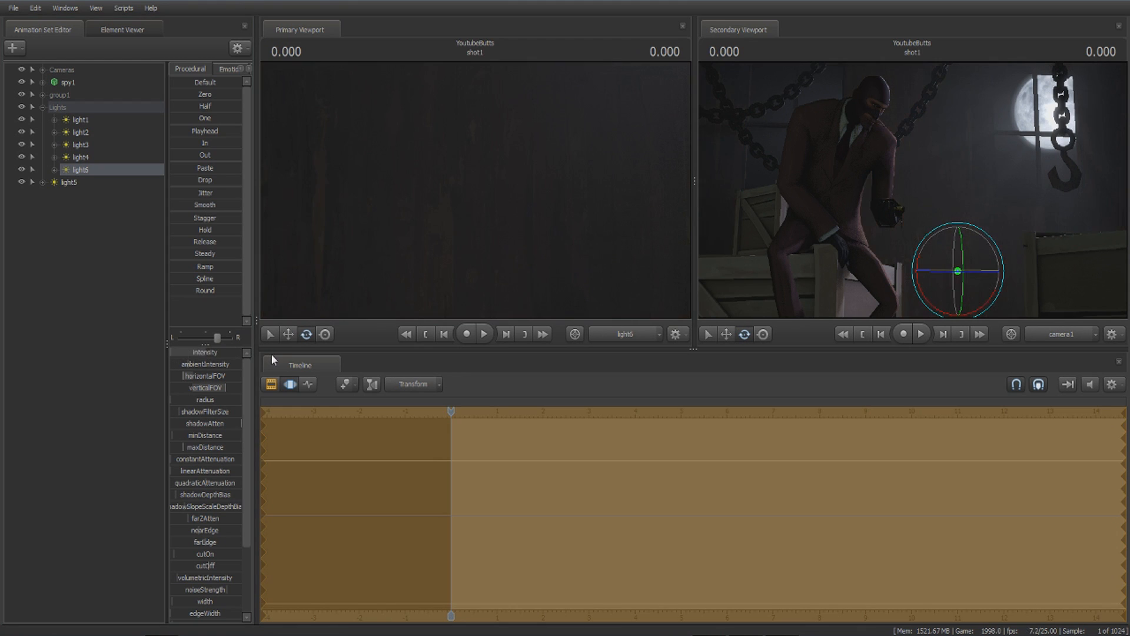
scroll(209, 454, "down", 3)
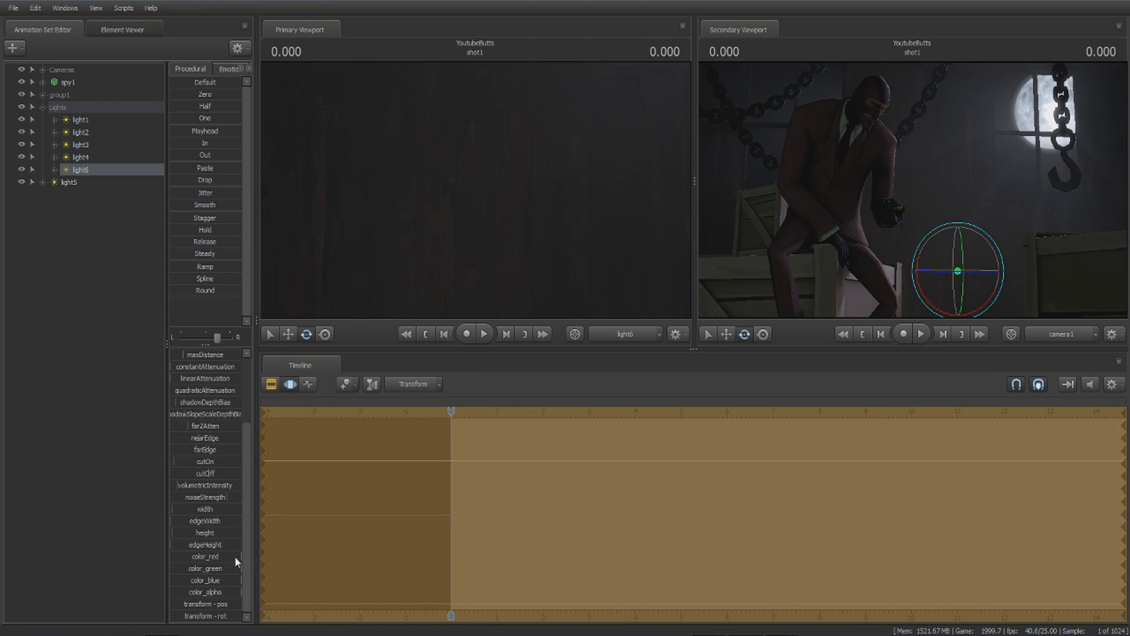
left_click_drag(238, 568, 190, 568)
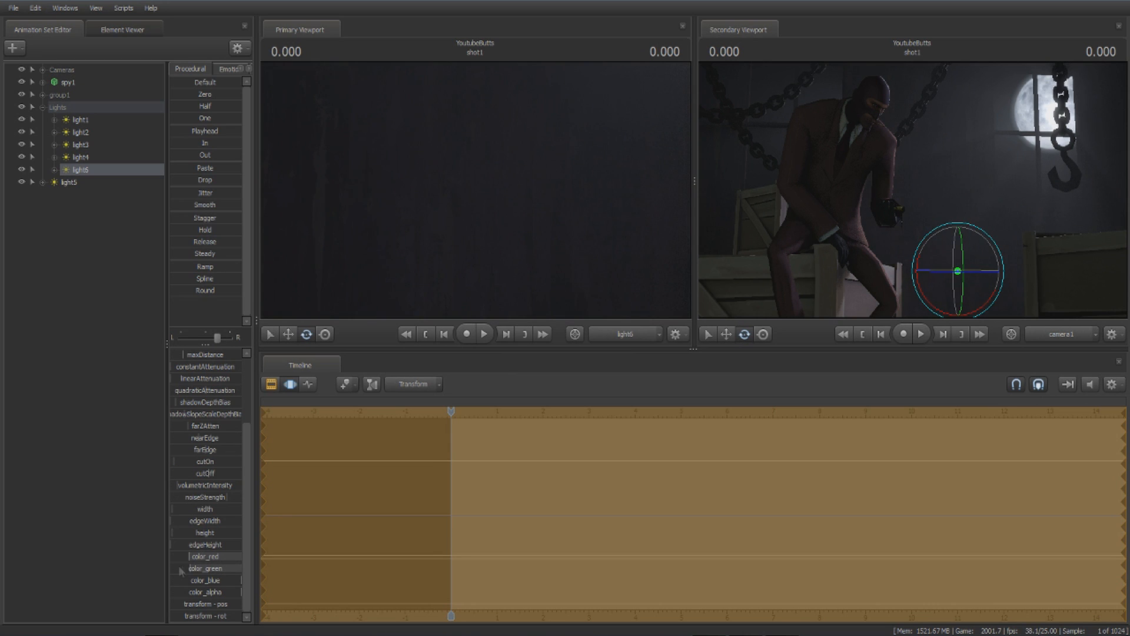
Create another light from the work camera and aim it at the spy and crates from the side.
left_click(619, 335)
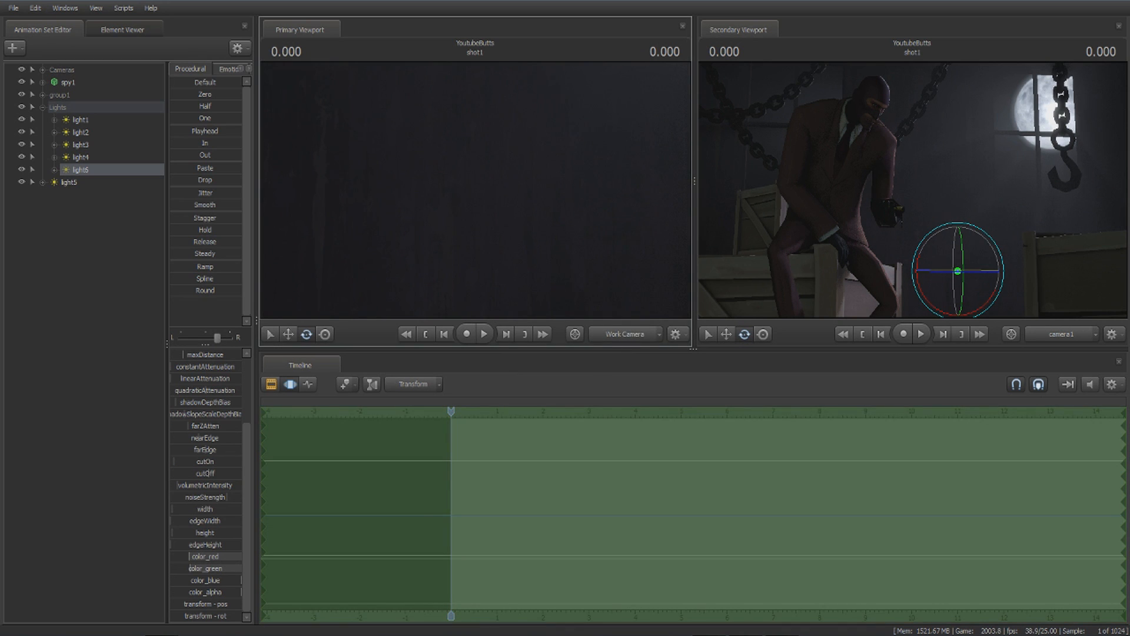
left_click_drag(500, 100, 495, 94)
left_click(494, 94, "ctrl")
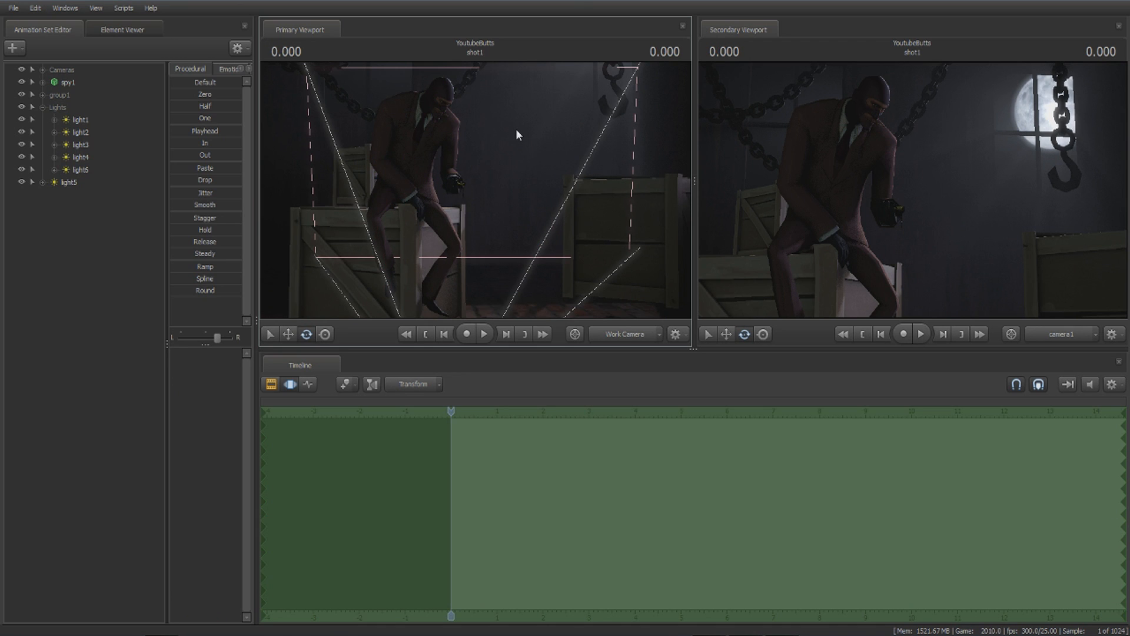
right_click(98, 229)
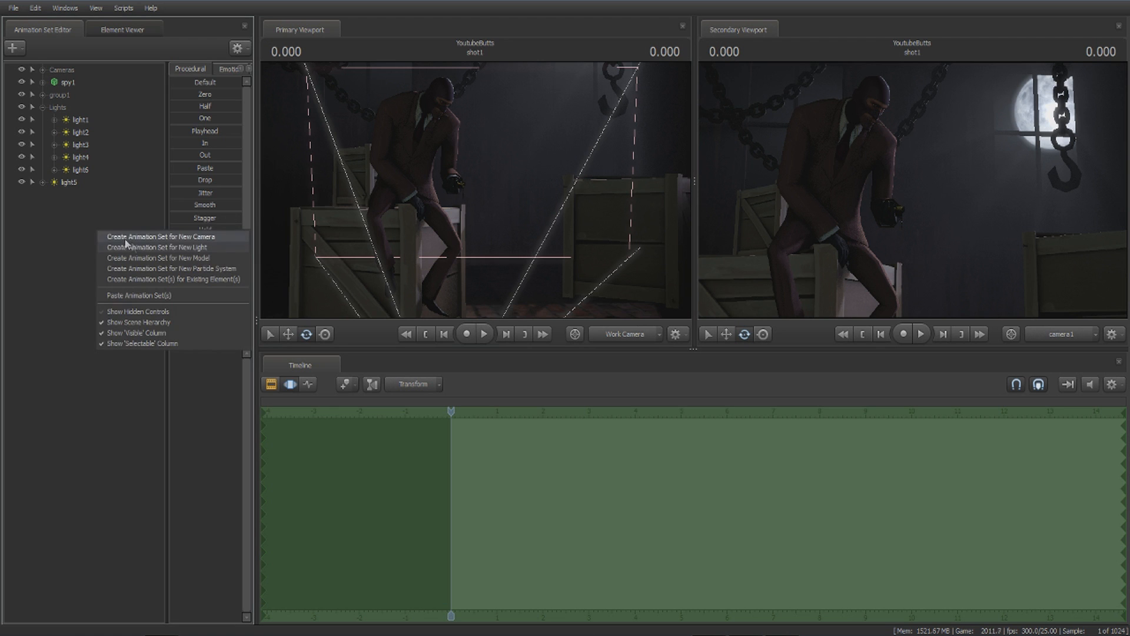
left_click(124, 243)
left_click_drag(414, 170, 415, 172)
left_click_drag(415, 171, 470, 177)
key("a")
key("a")
key("d")
key("z")
key("w")
Tint light7 orange by reducing color_blue and color_green, lower its intensity and reposition it beside the spy.
scroll(210, 474, "down", 3)
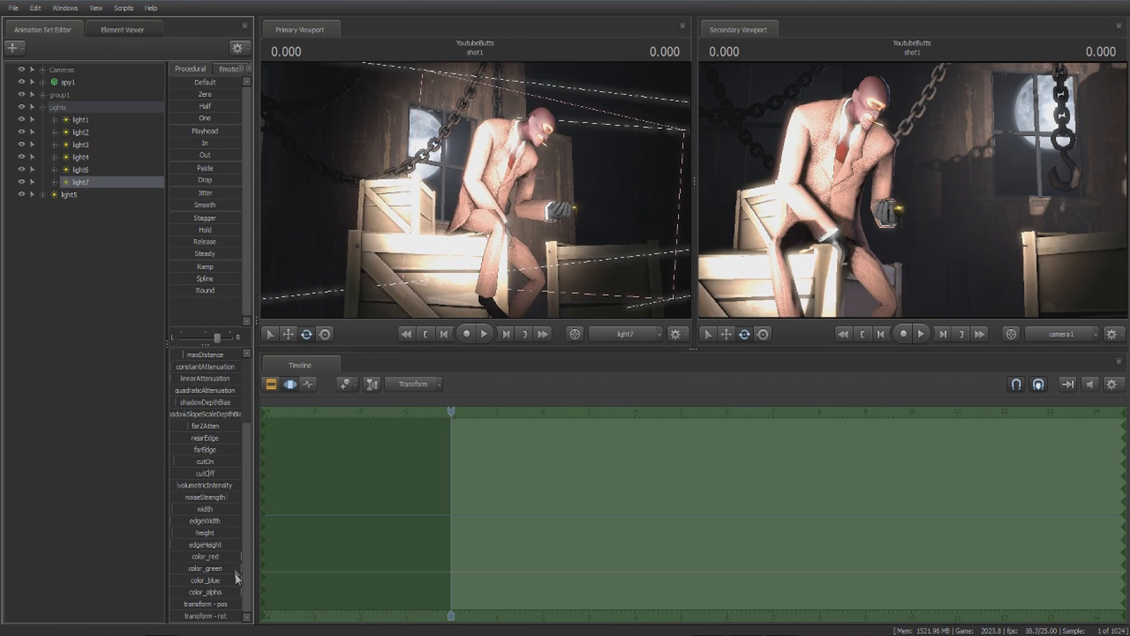
left_click_drag(235, 578, 169, 568)
left_click_drag(237, 568, 186, 568)
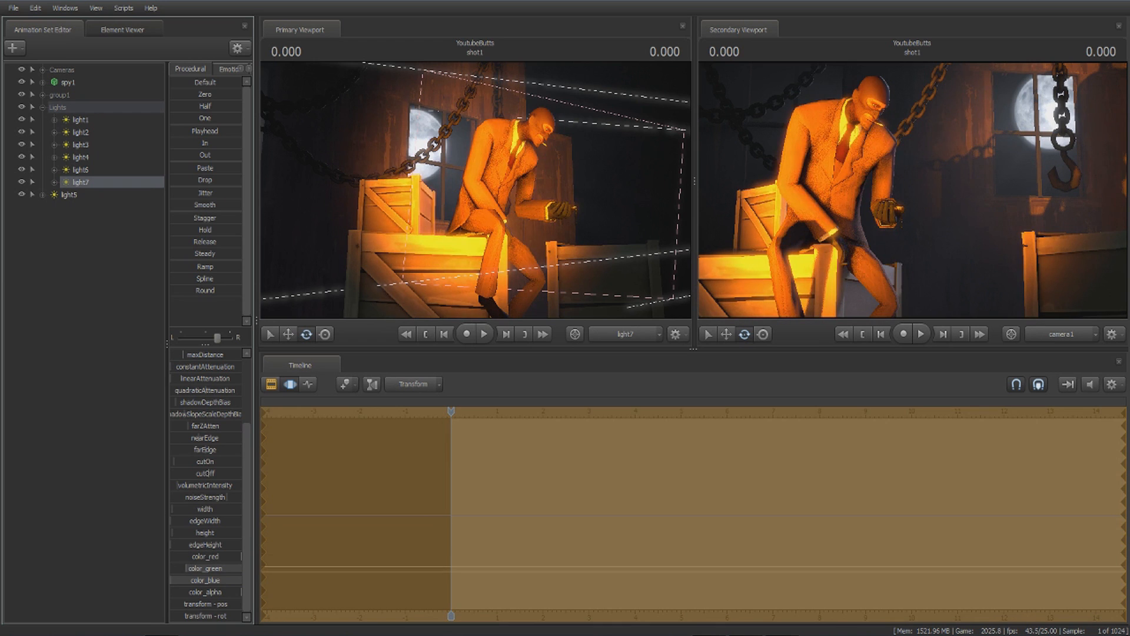
scroll(190, 377, "up", 3)
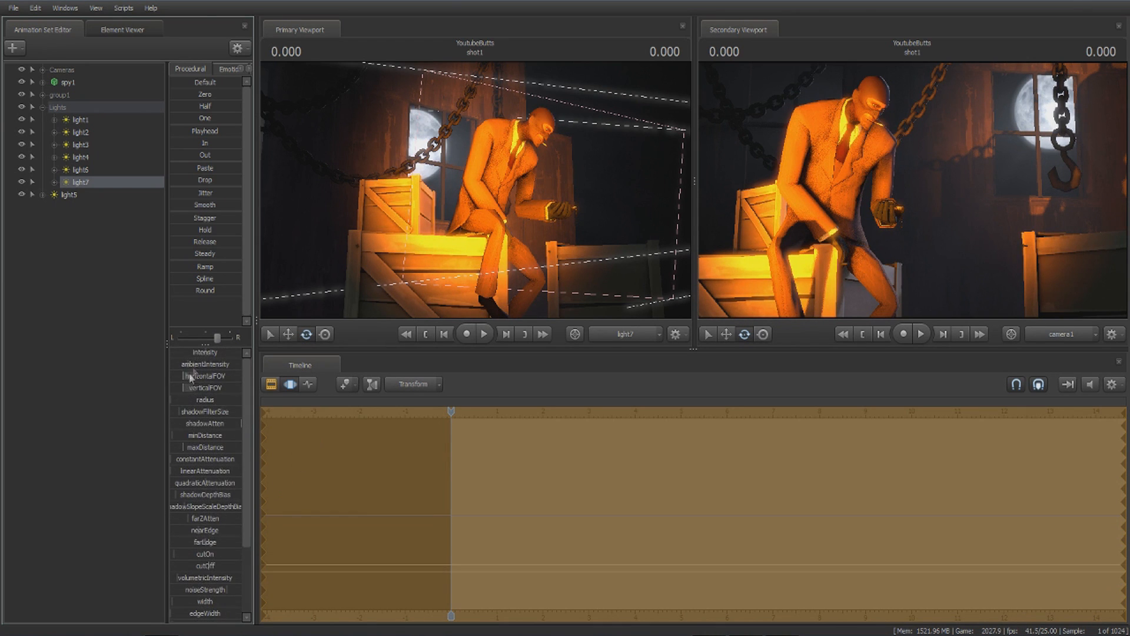
left_click_drag(204, 352, 172, 352)
left_click_drag(419, 185, 503, 210)
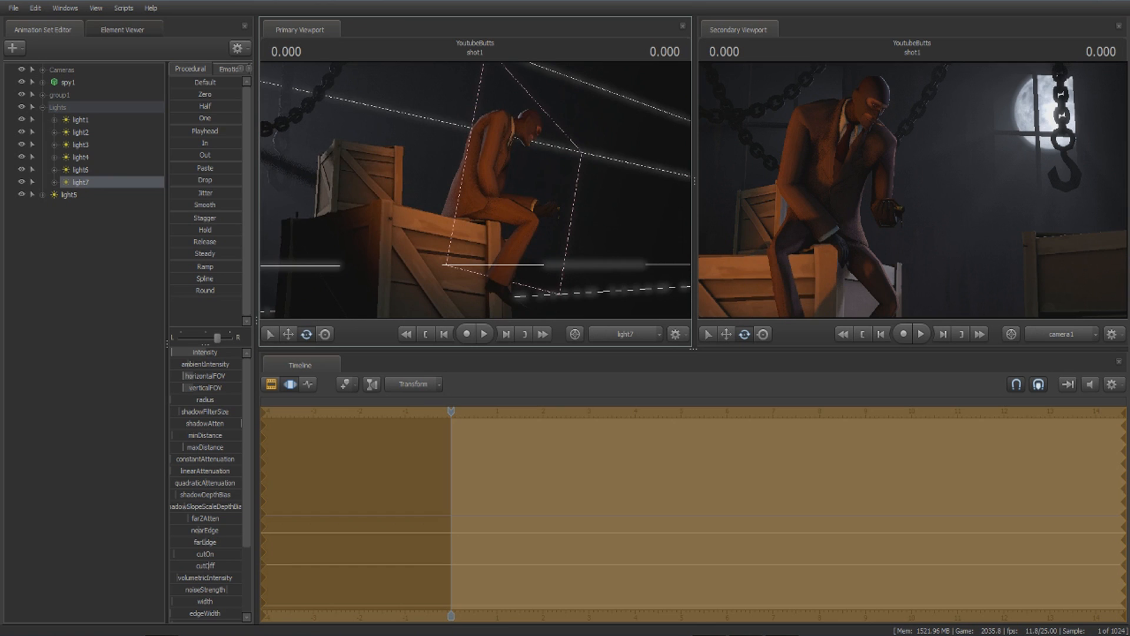
Delete the orange light7 animation set.
left_click(272, 384)
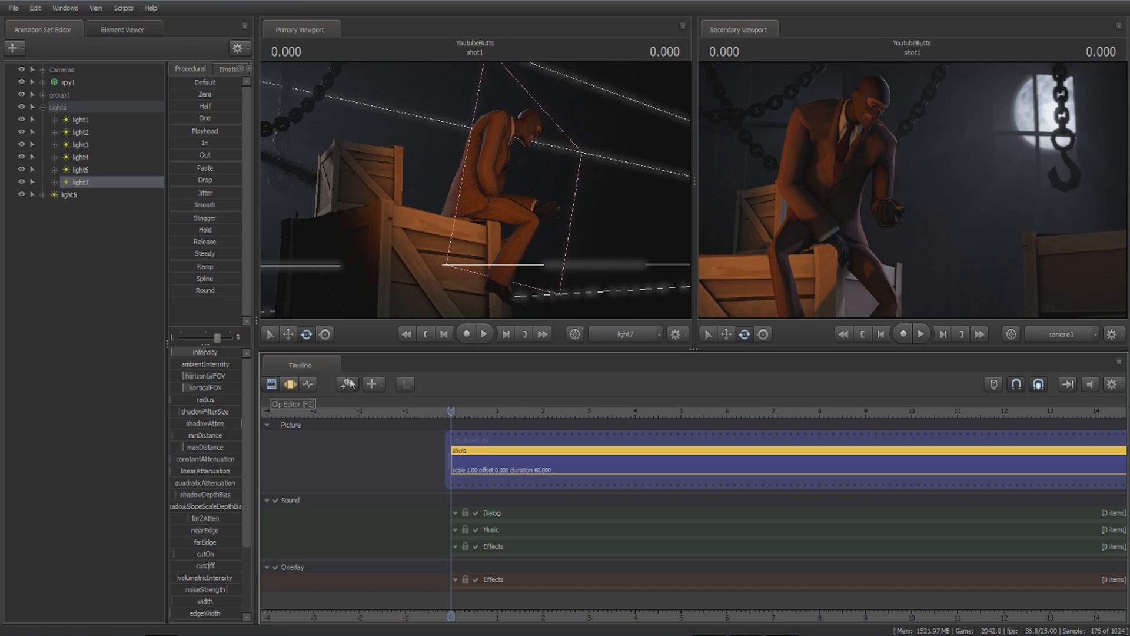
left_click(285, 386)
right_click(86, 180)
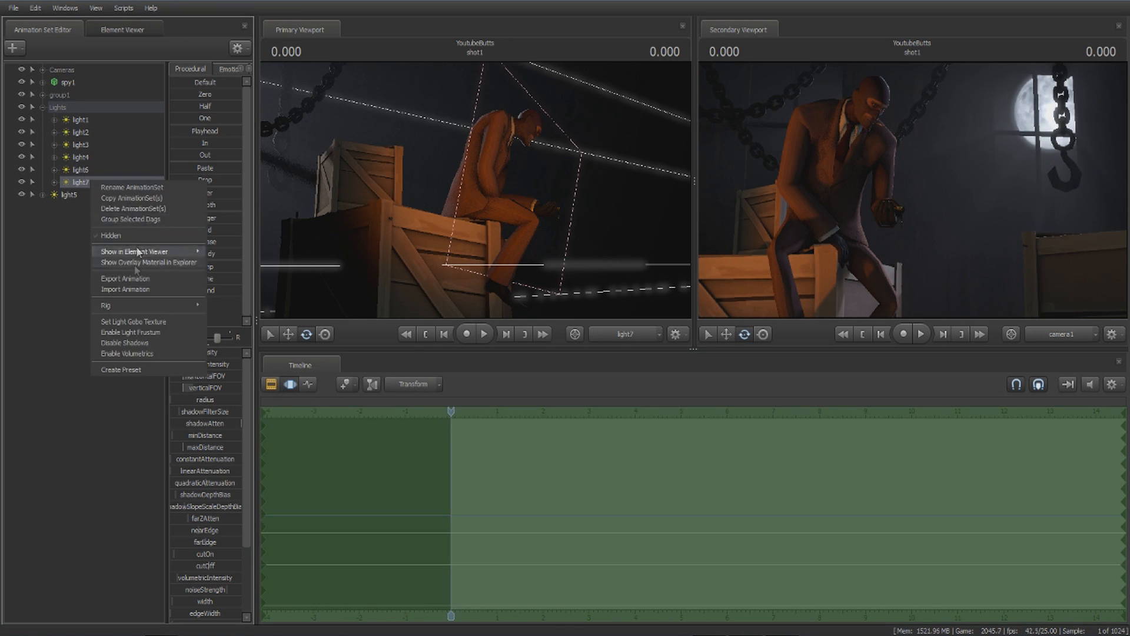
left_click(139, 209)
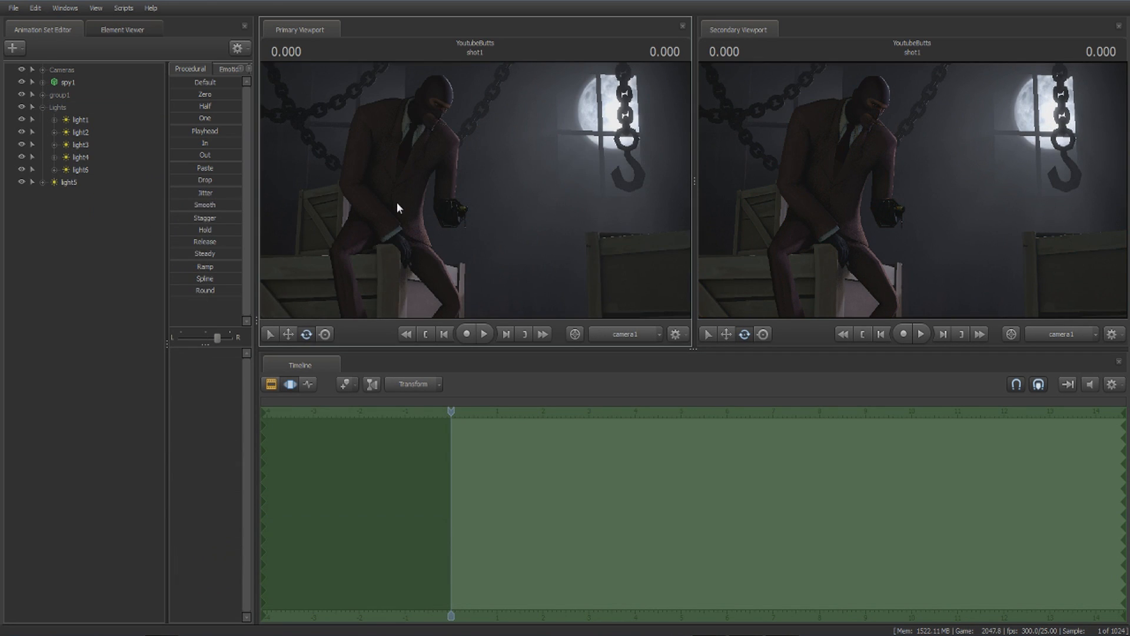
Create a new light from the work camera and enable volumetrics on it.
left_click(633, 336)
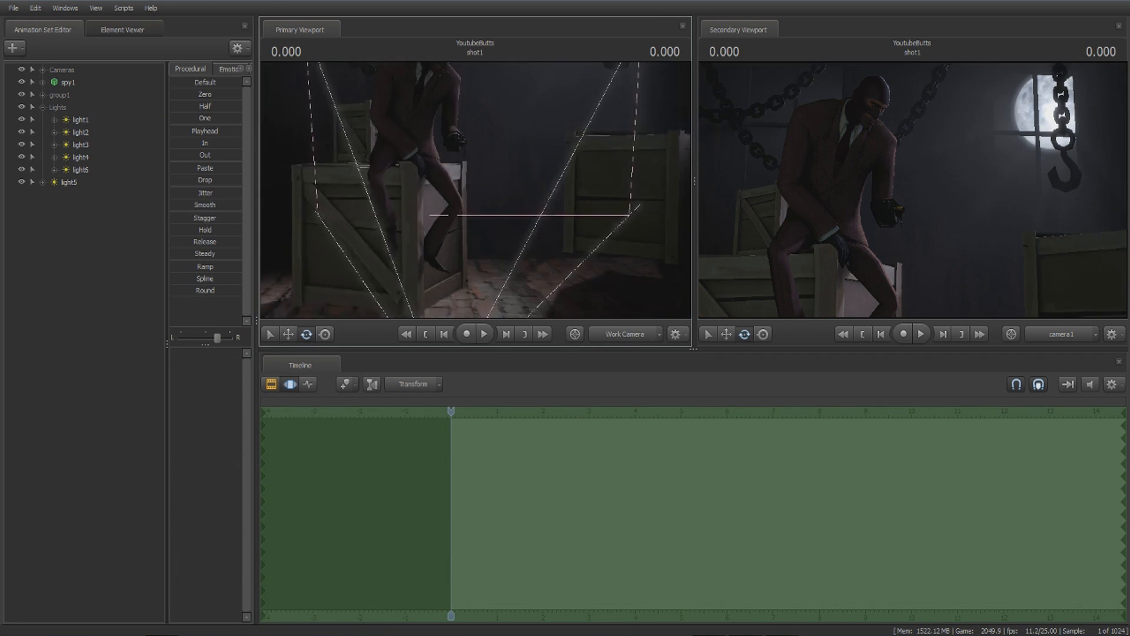
right_click(87, 206)
left_click(115, 225)
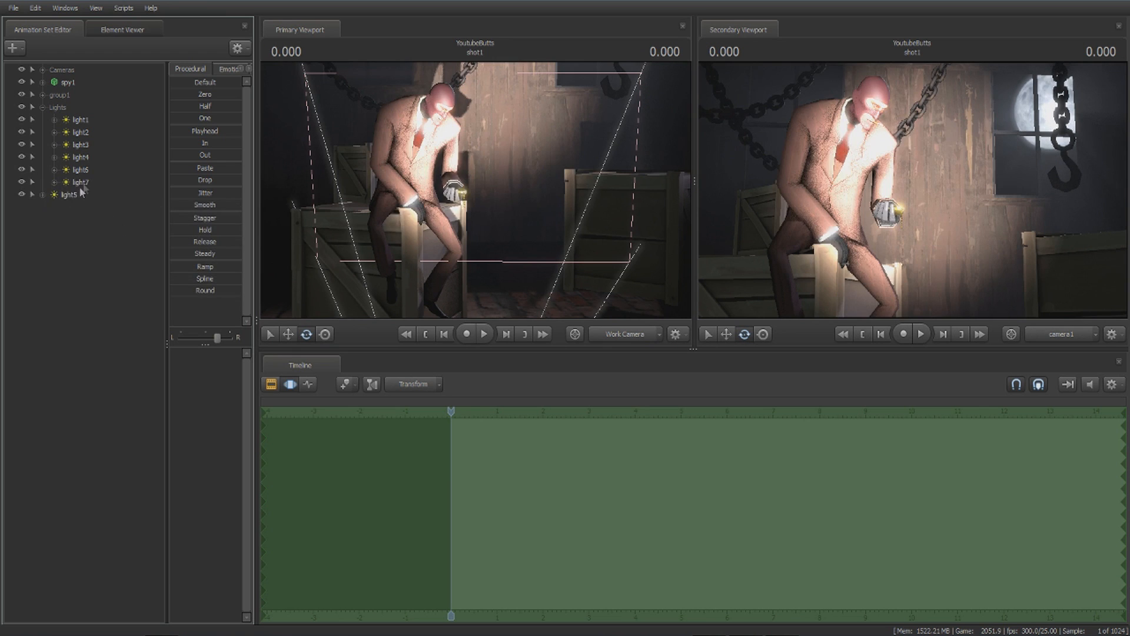
left_click(84, 183)
right_click(83, 181)
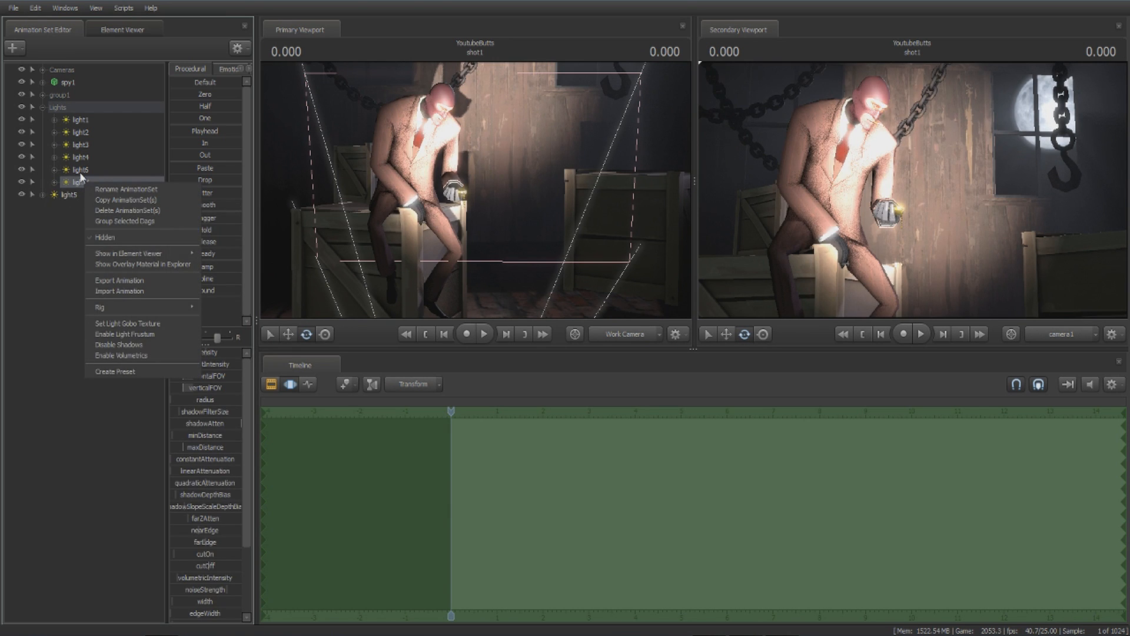
left_click(149, 354)
Aim light7 downward from above near the right-hand crate and warm its tint by reducing color_green and color_blue.
left_click_drag(86, 184, 472, 192)
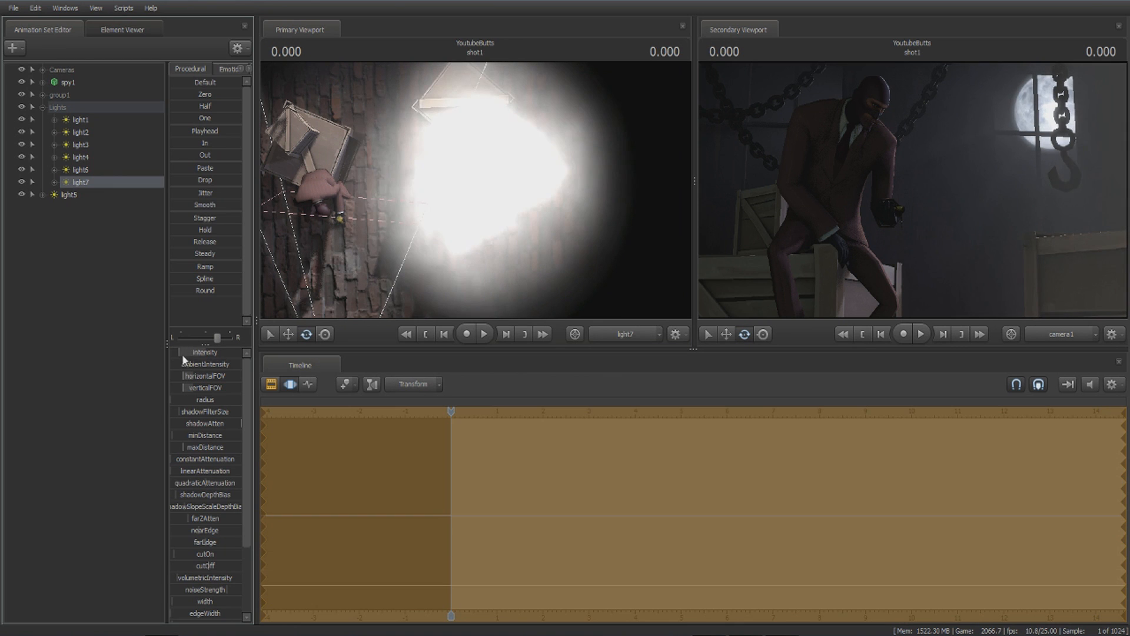
scroll(206, 412, "down", 3)
left_click_drag(239, 568, 205, 580)
Duplicate light7 by copying and pasting its animation set, and move the copy above the crates on the spy's other side.
right_click(81, 179)
left_click(87, 227)
right_click(87, 227)
left_click(144, 296)
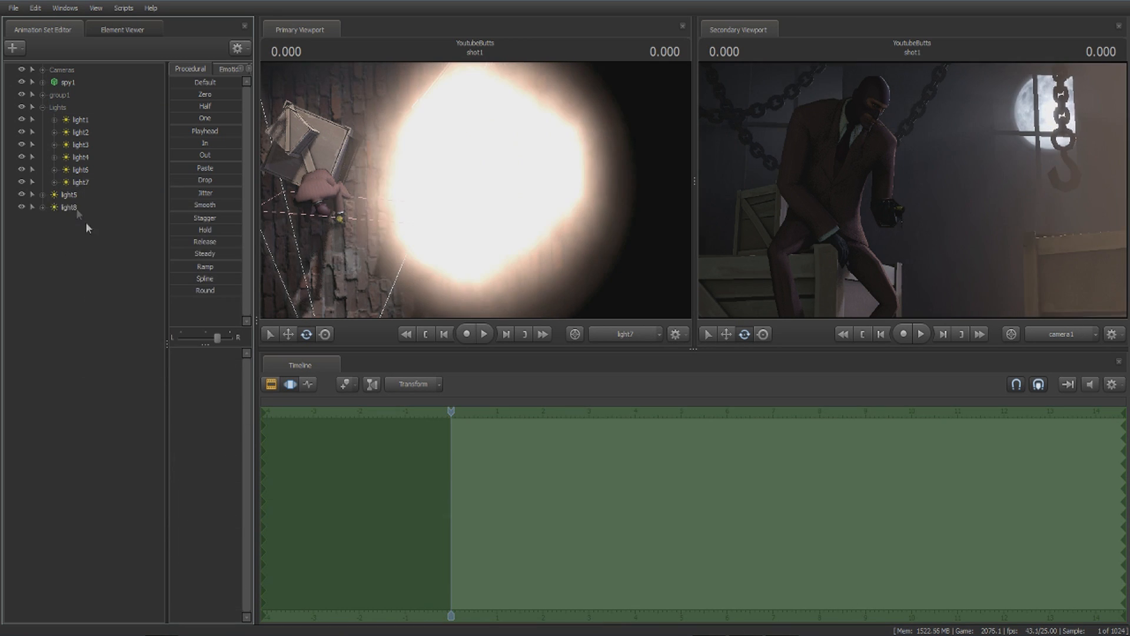
left_click(69, 207)
mouse_move(476, 190)
left_mouse_down()
mouse_move(265, 189)
mouse_move(265, 219)
mouse_move(476, 195)
left_mouse_up()
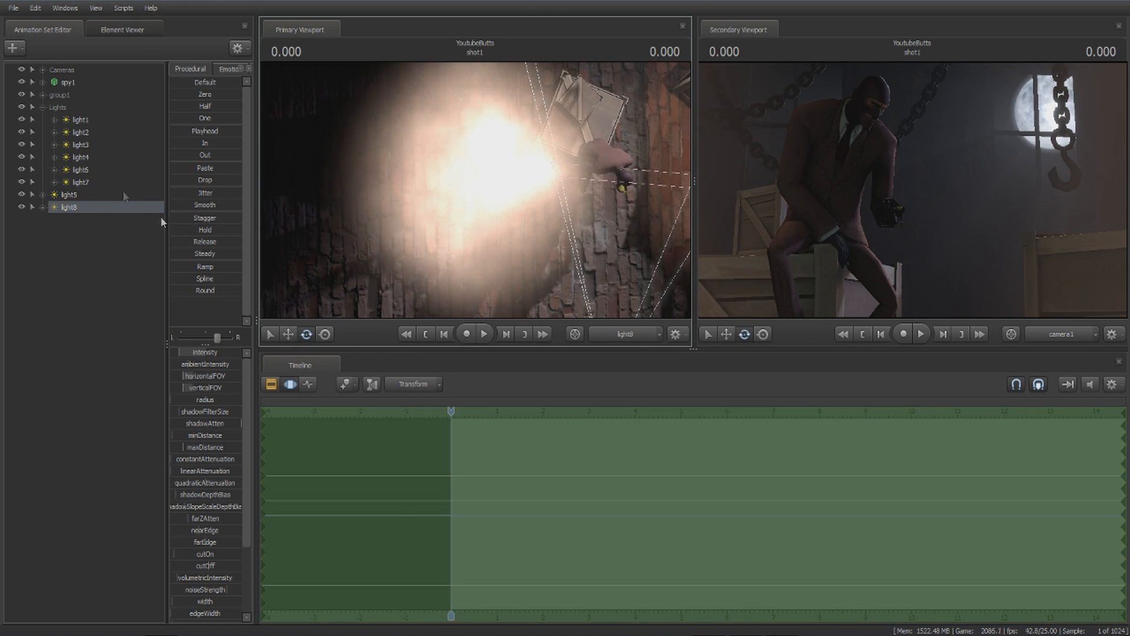
Move light7 slightly farther away from the spy, keeping it aimed down at the floor.
left_click(80, 182)
left_click_drag(488, 176, 477, 196)
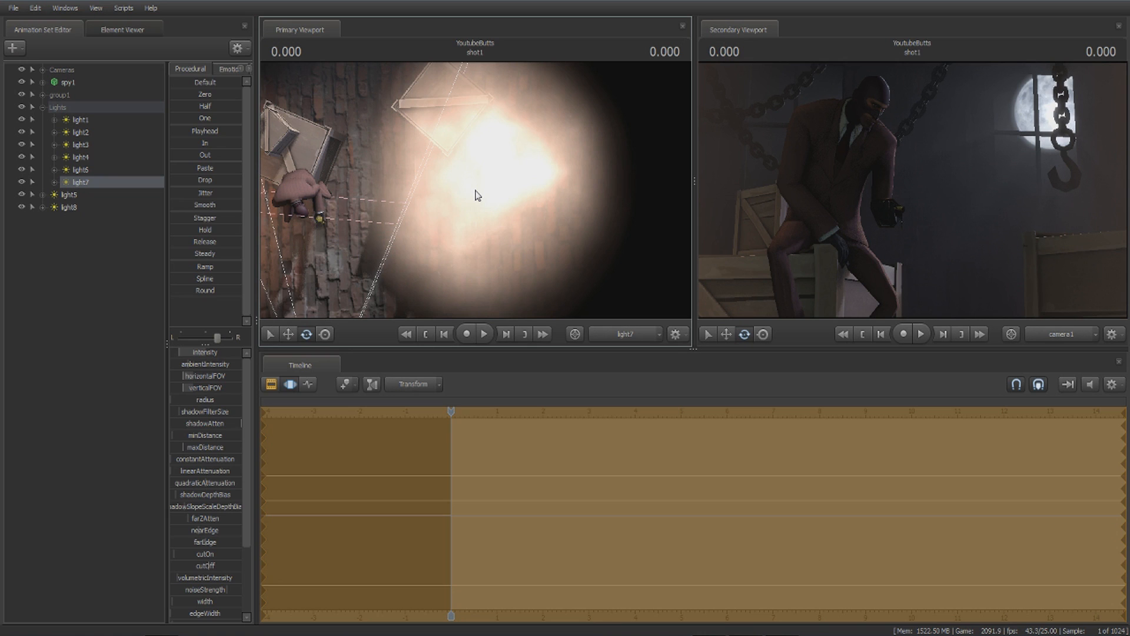
left_click_drag(387, 197, 397, 196)
left_click_drag(477, 194, 477, 193)
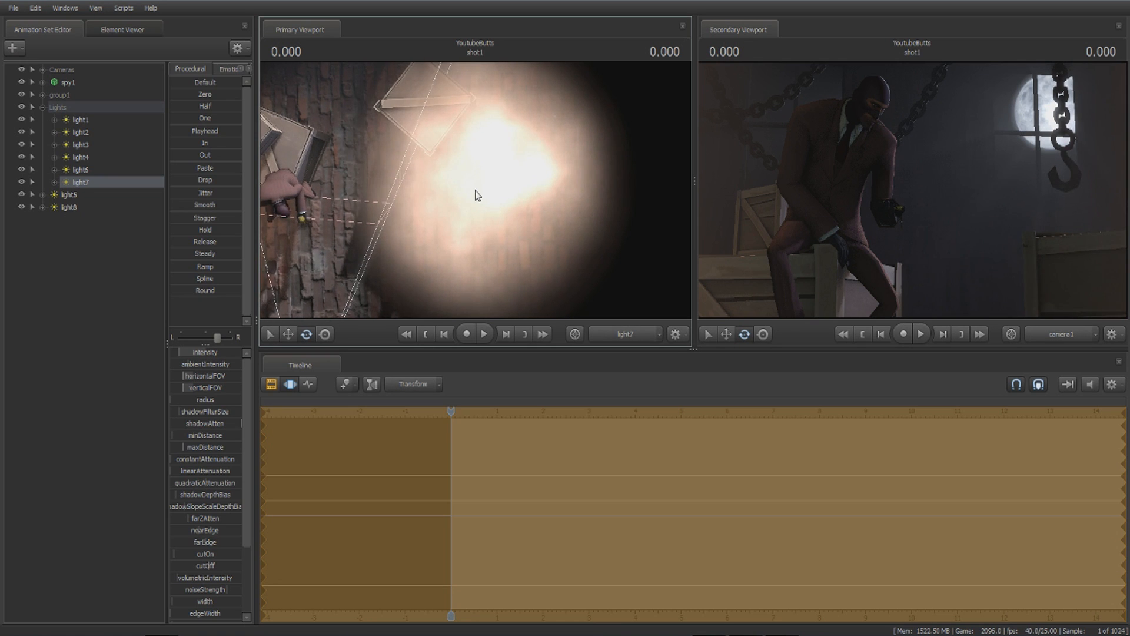
key("Return")
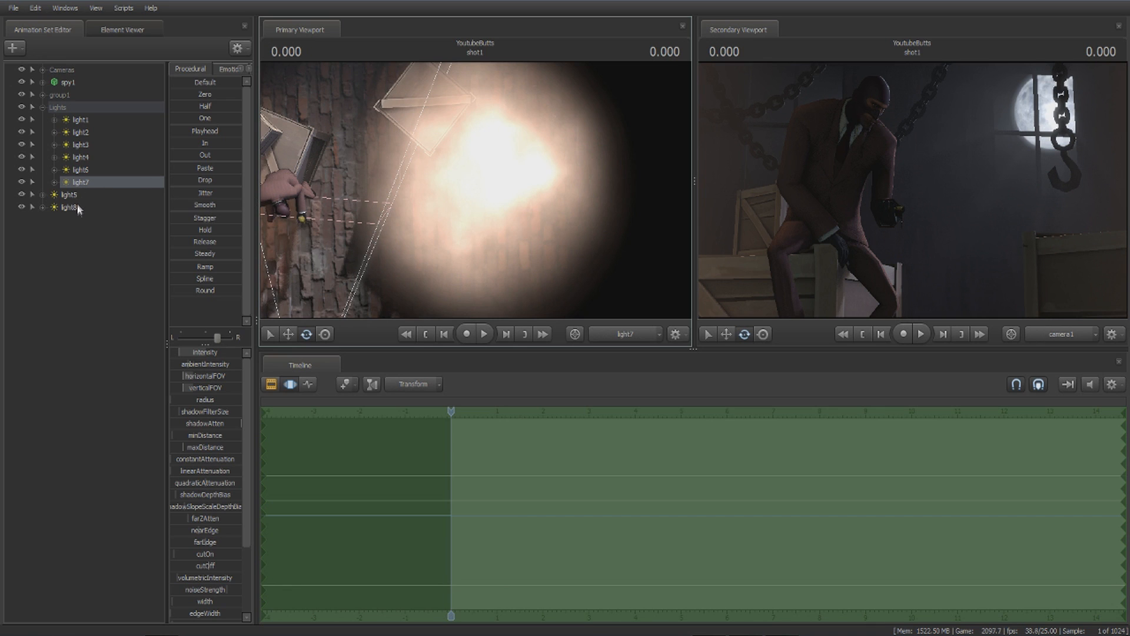
Make light7 yellower by reducing color_blue, and lower its intensity.
scroll(209, 425, "down", 3)
left_click_drag(214, 581, 202, 575)
scroll(220, 396, "up", 3)
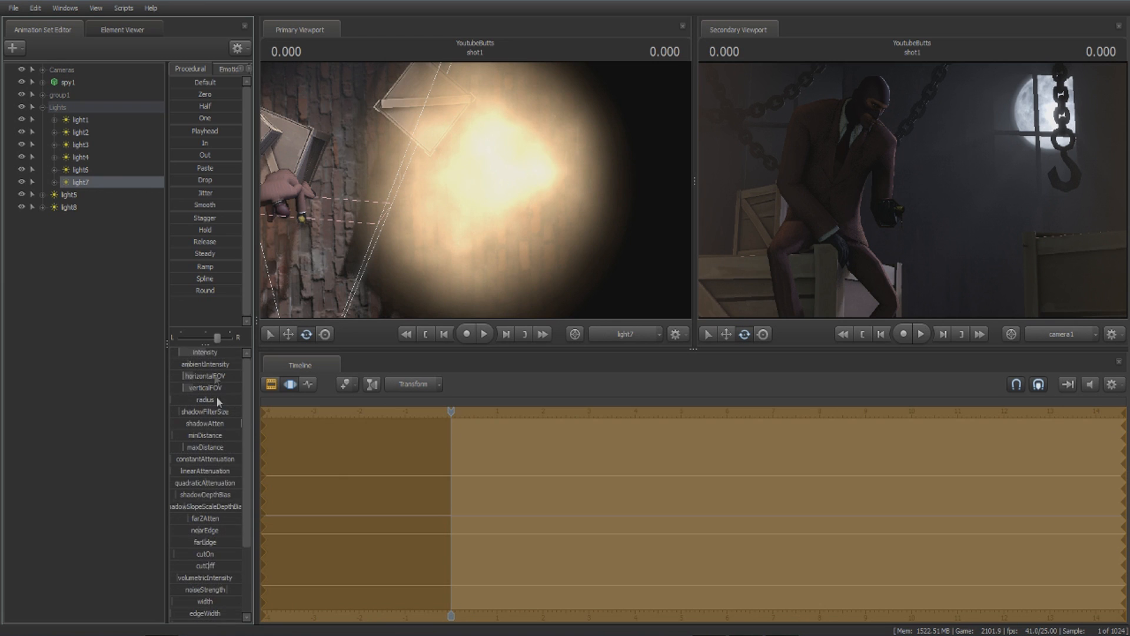
left_click_drag(190, 353, 180, 353)
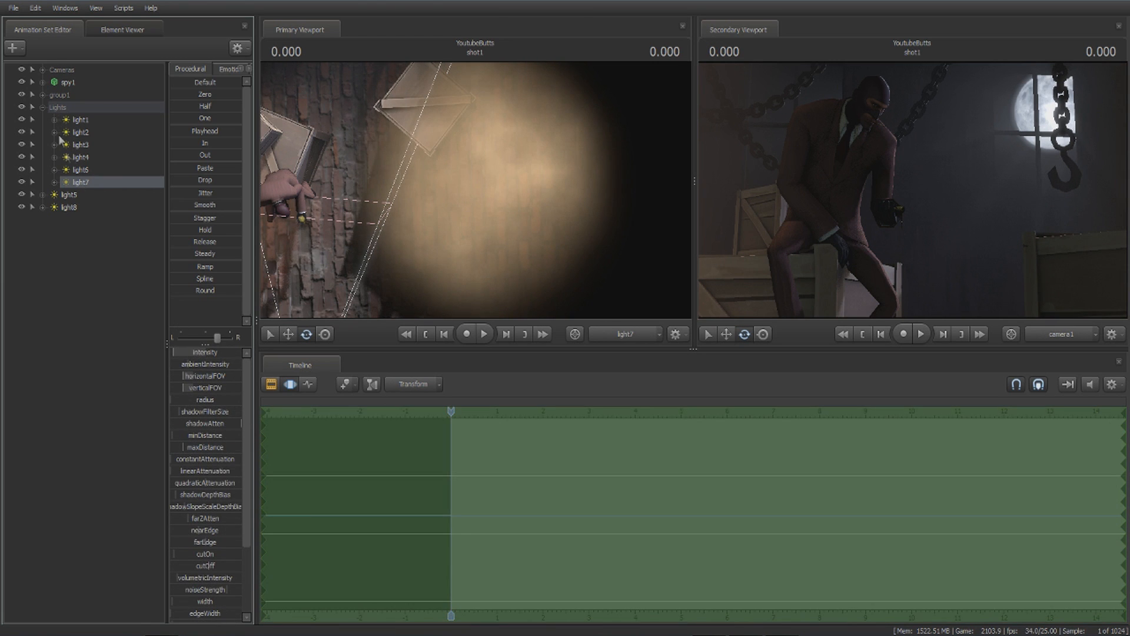
Reduce light8's color_blue and intensity in the same way as light7's.
left_click(79, 207)
scroll(215, 509, "down", 3)
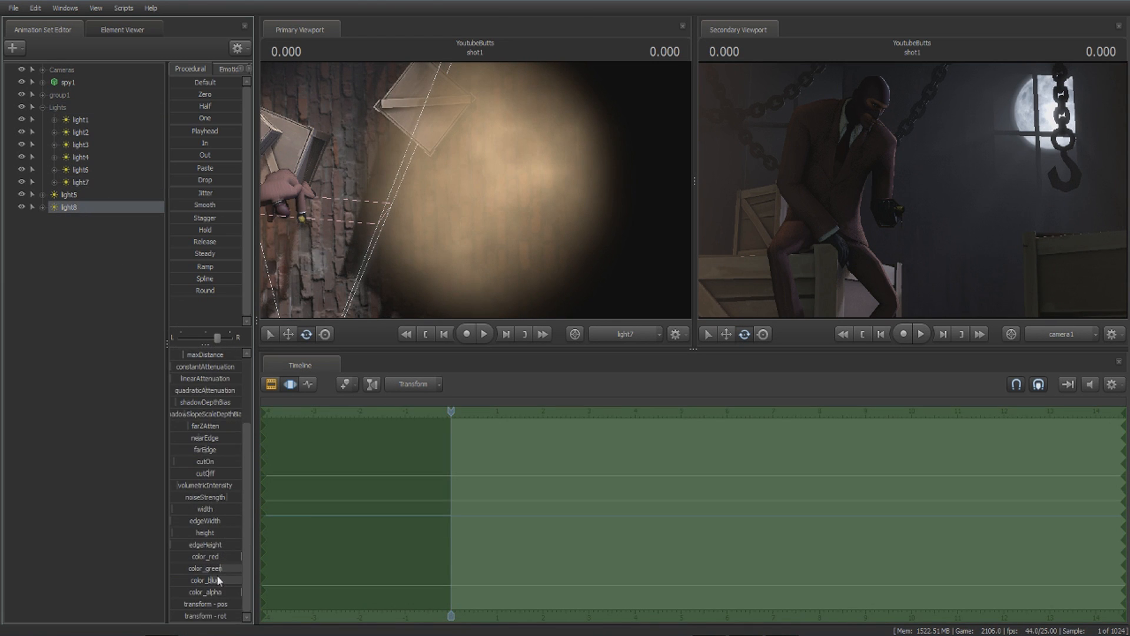
left_click_drag(215, 579, 207, 579)
scroll(206, 536, "up", 3)
left_click_drag(65, 203, 331, 304)
left_click_drag(191, 359, 182, 358)
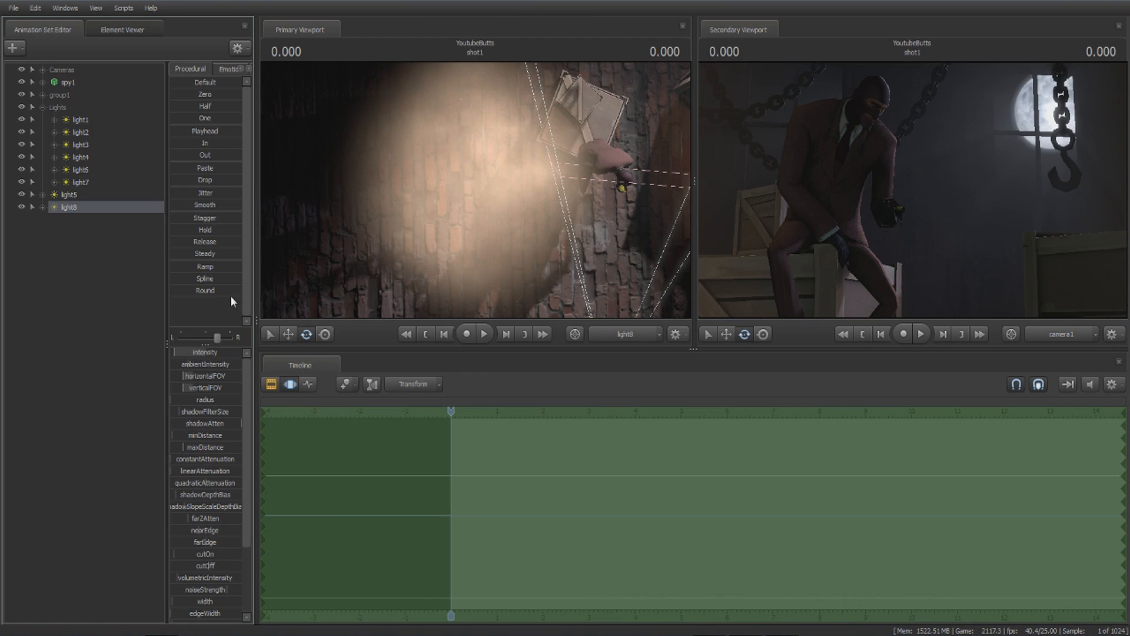
Switch to the Clip Editor and enlarge the secondary viewport to examine the lighting through camera1.
left_click(271, 386)
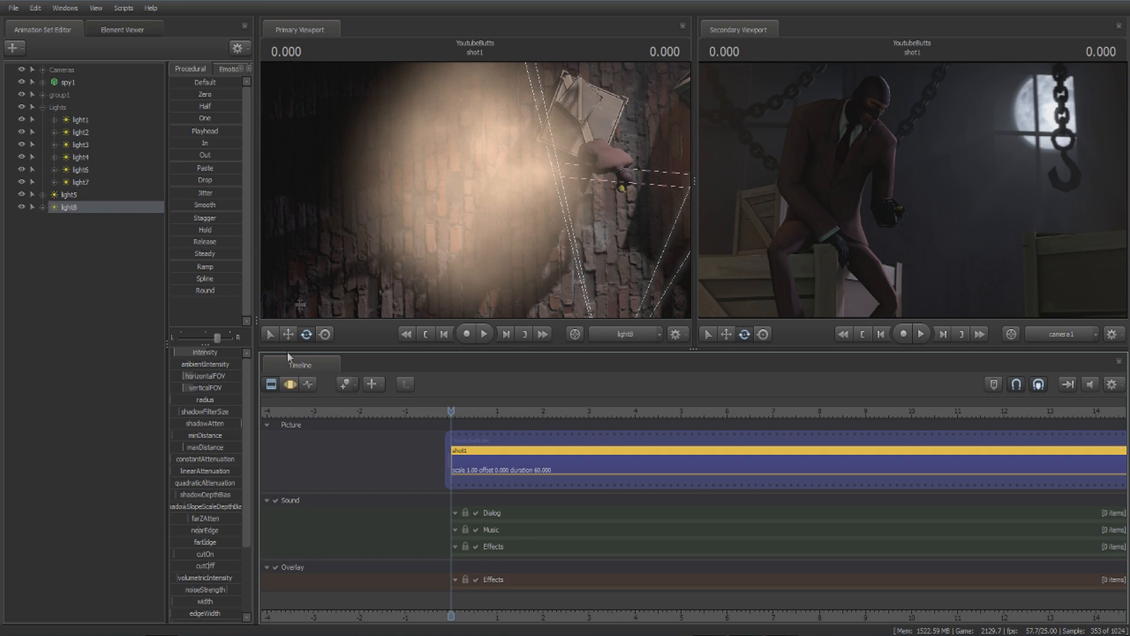
left_click(628, 339)
left_click_drag(599, 281, 473, 186)
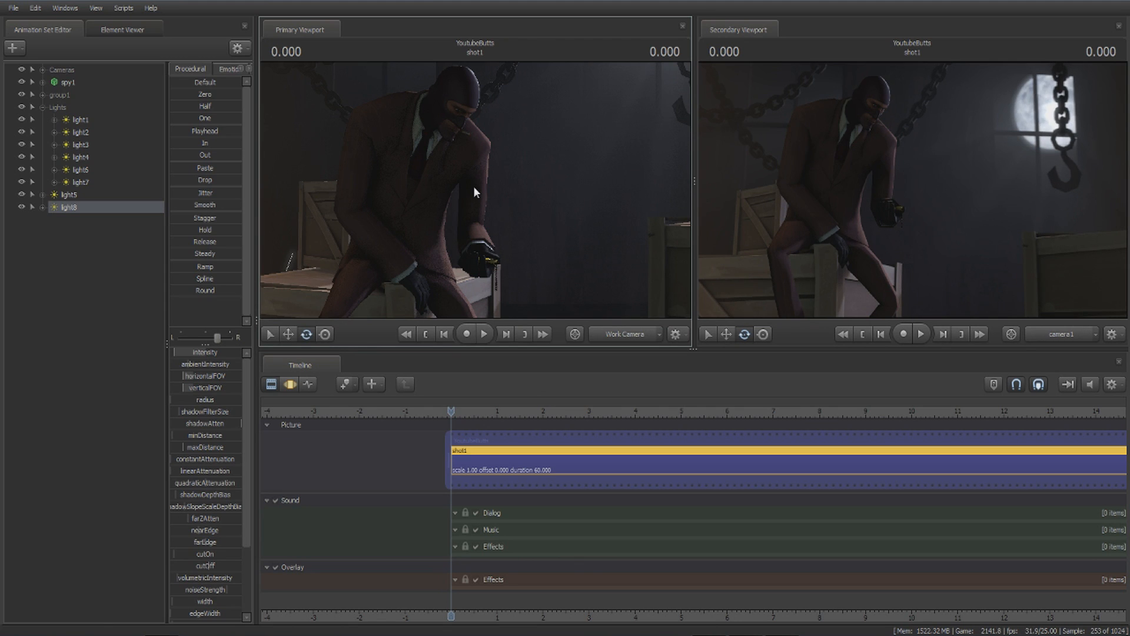
left_click_drag(689, 349, 675, 615)
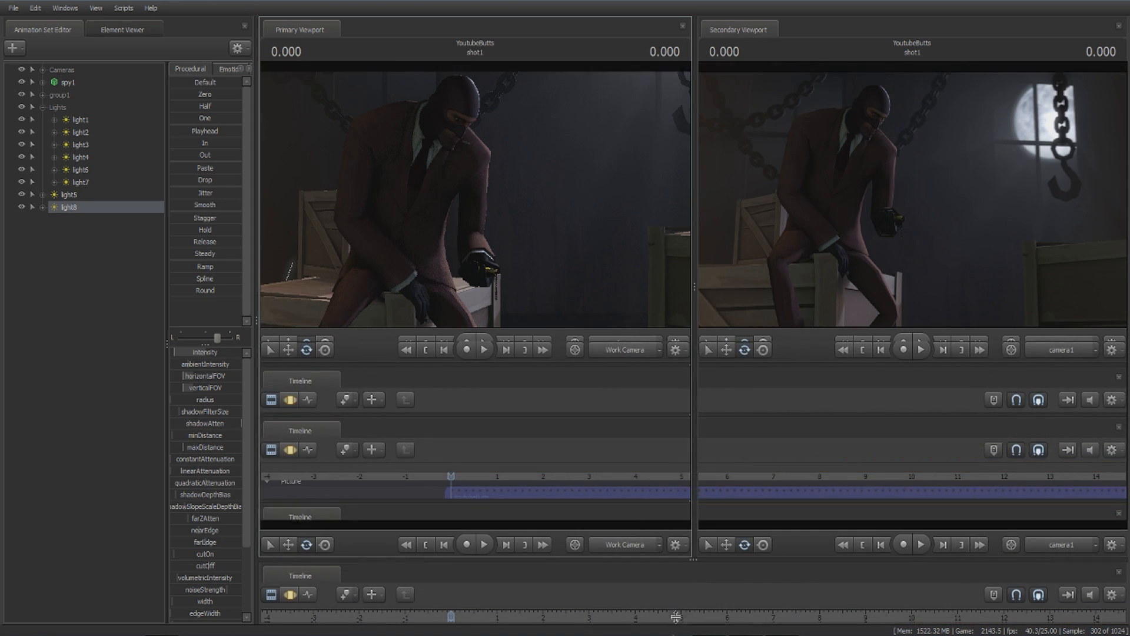
left_click_drag(695, 415, 181, 417)
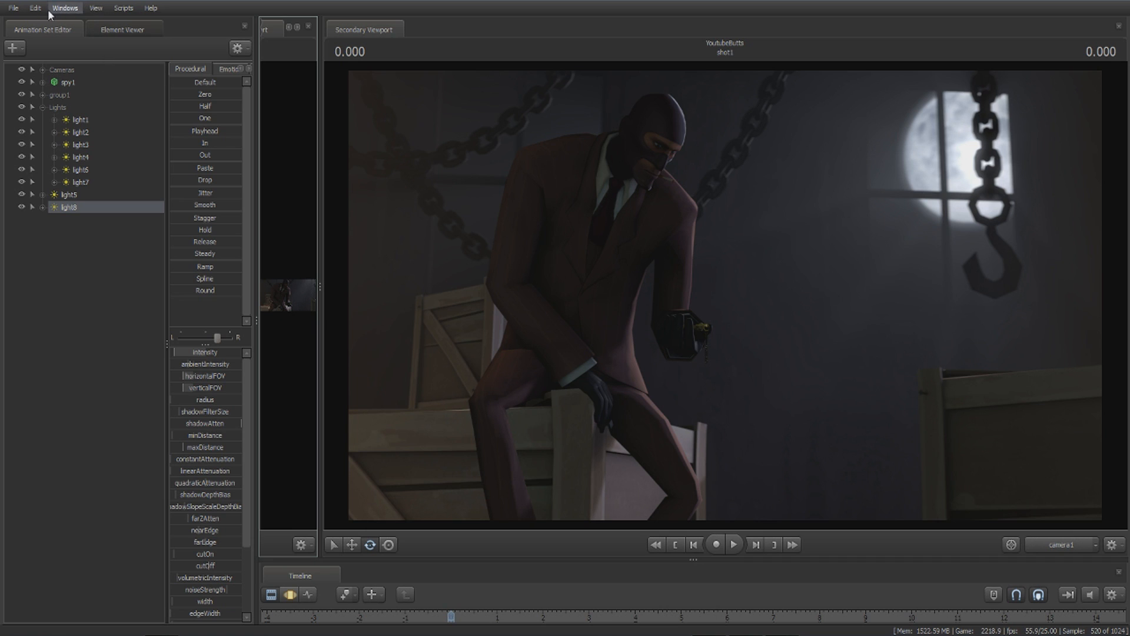
left_click(13, 9)
mouse_move(101, 143)
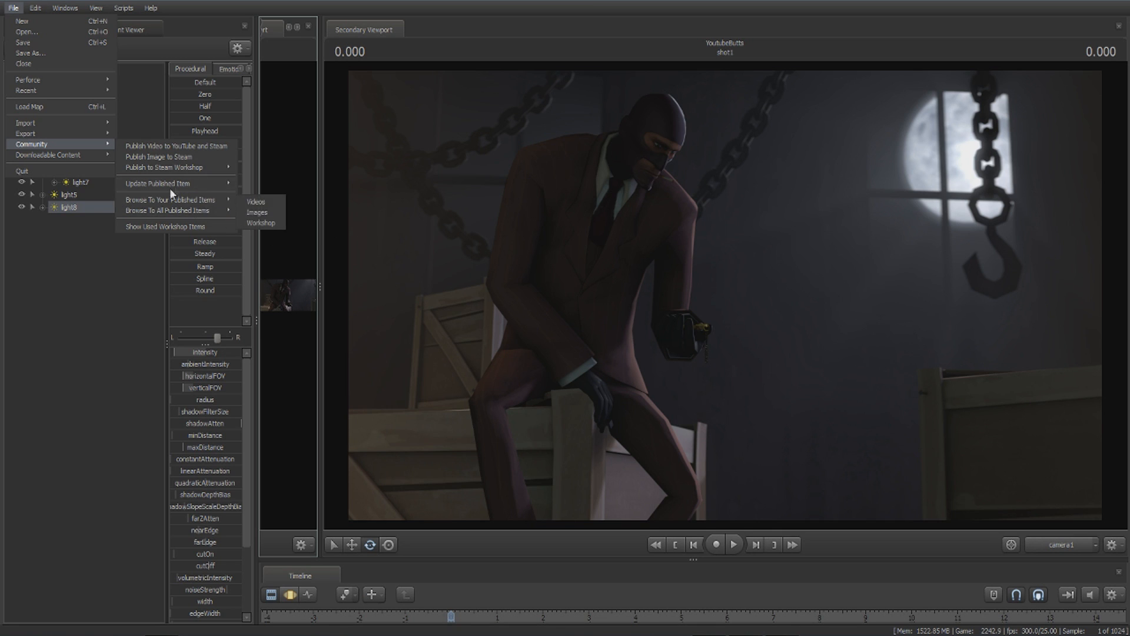
left_click(88, 239)
Collapse the Lights group in the animation set list.
left_click(42, 107)
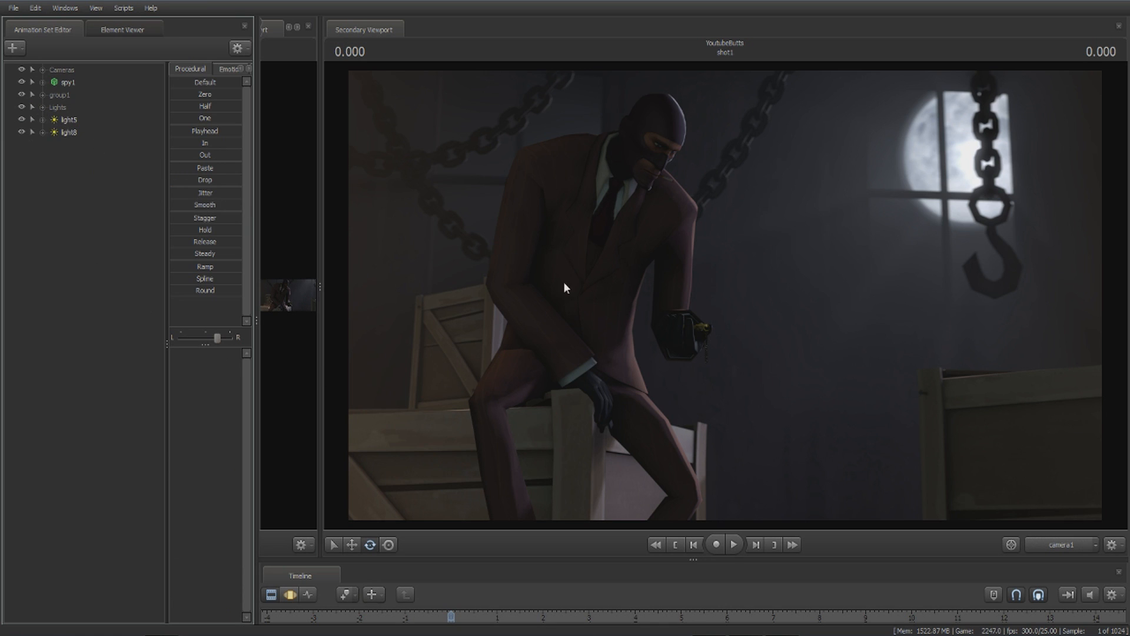